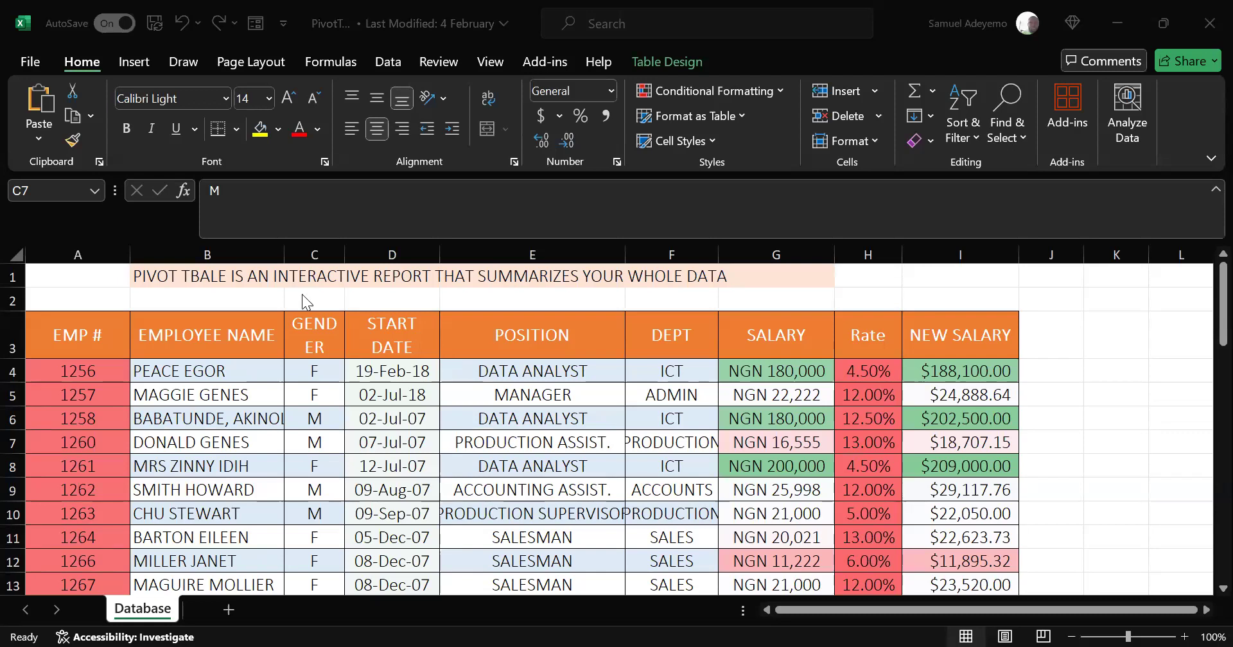
left_click(1101, 464)
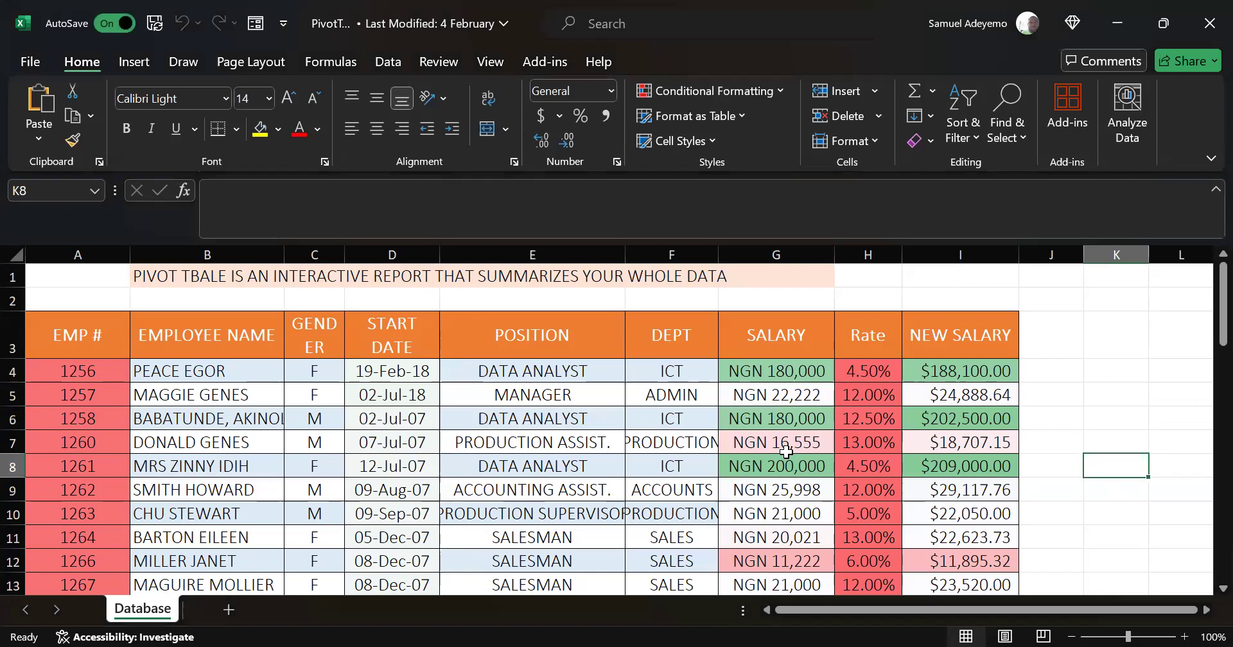
left_click(429, 198)
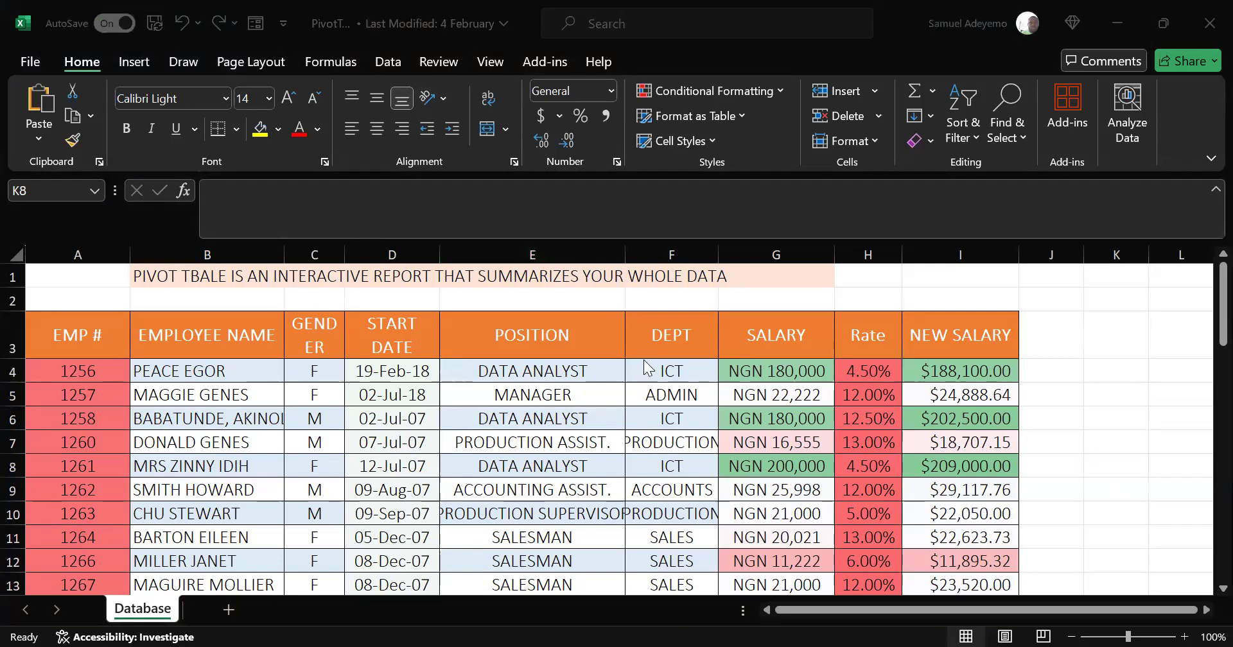
left_click(642, 435)
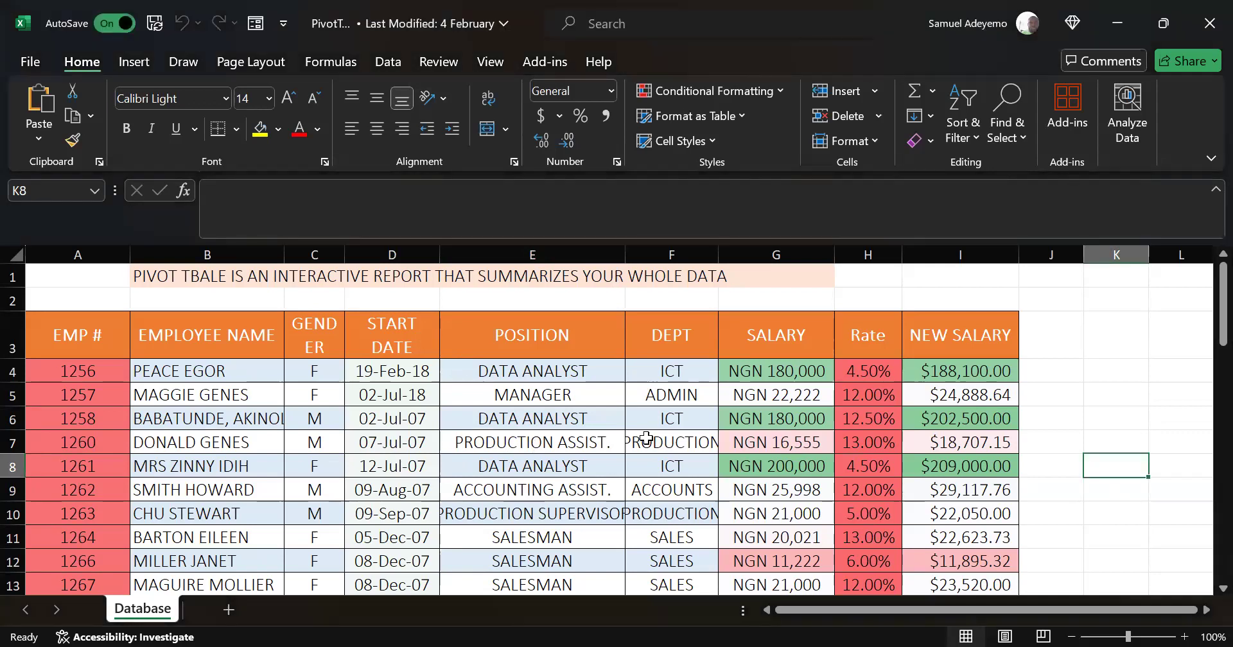
left_click(827, 442)
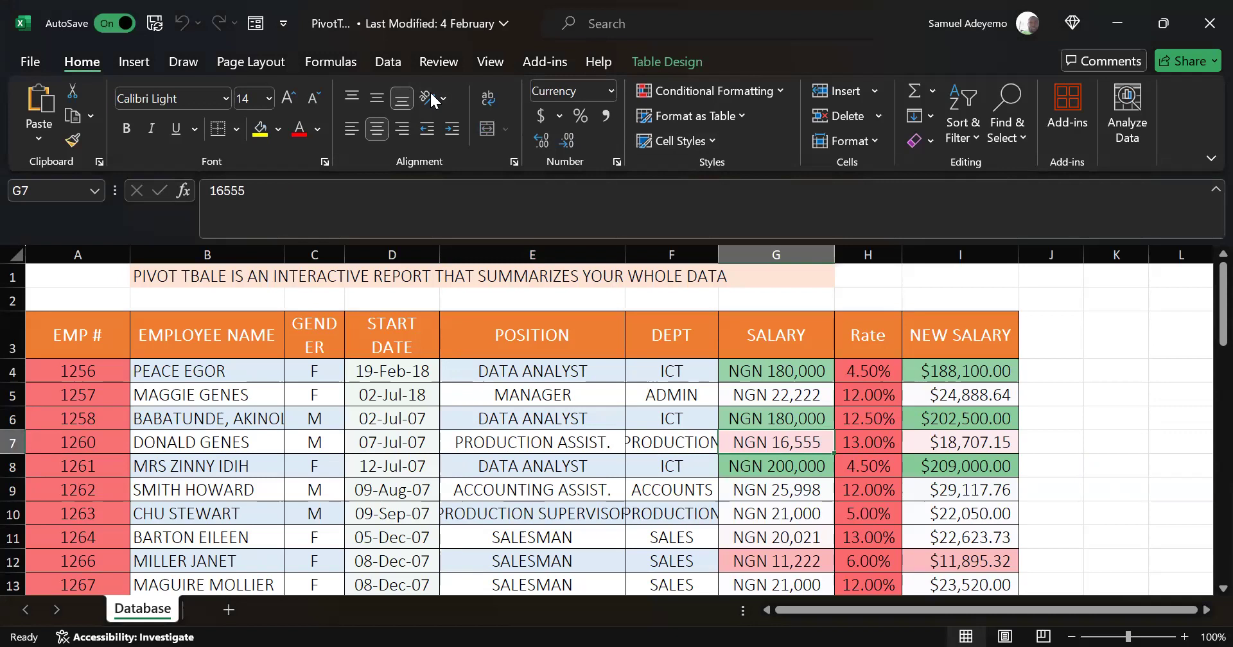
left_click(499, 362)
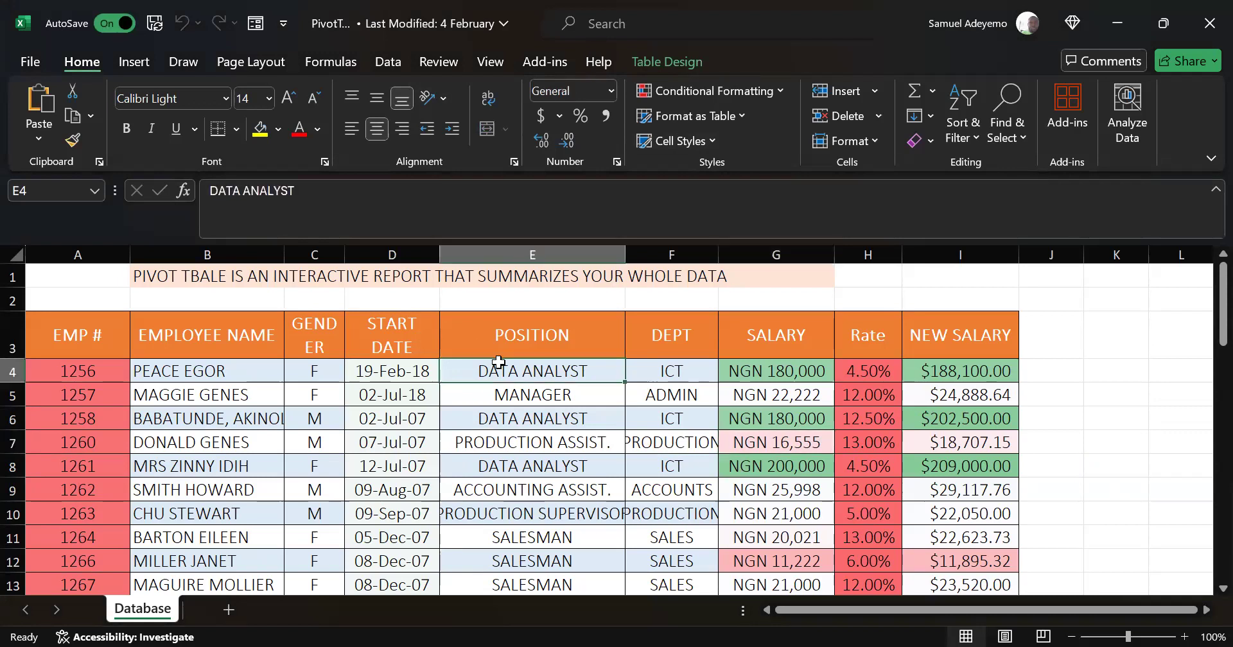
left_click(1066, 364)
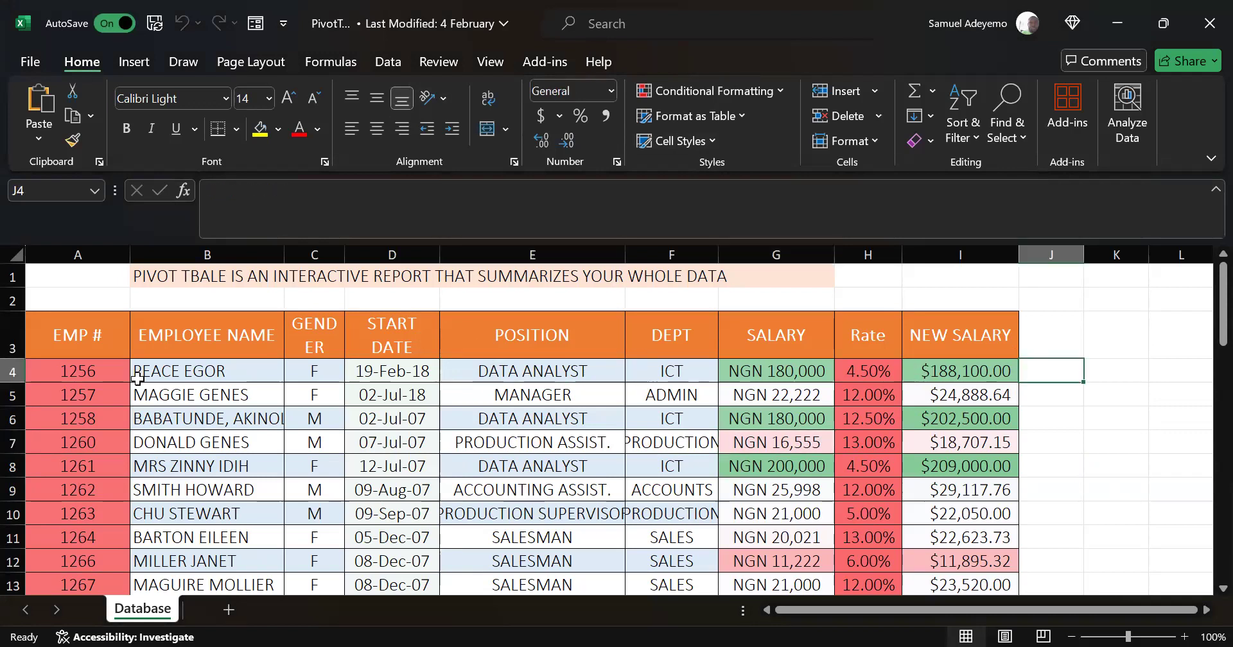
- Review the employee table column by column, from EMP # through POSITION
left_click(73, 251)
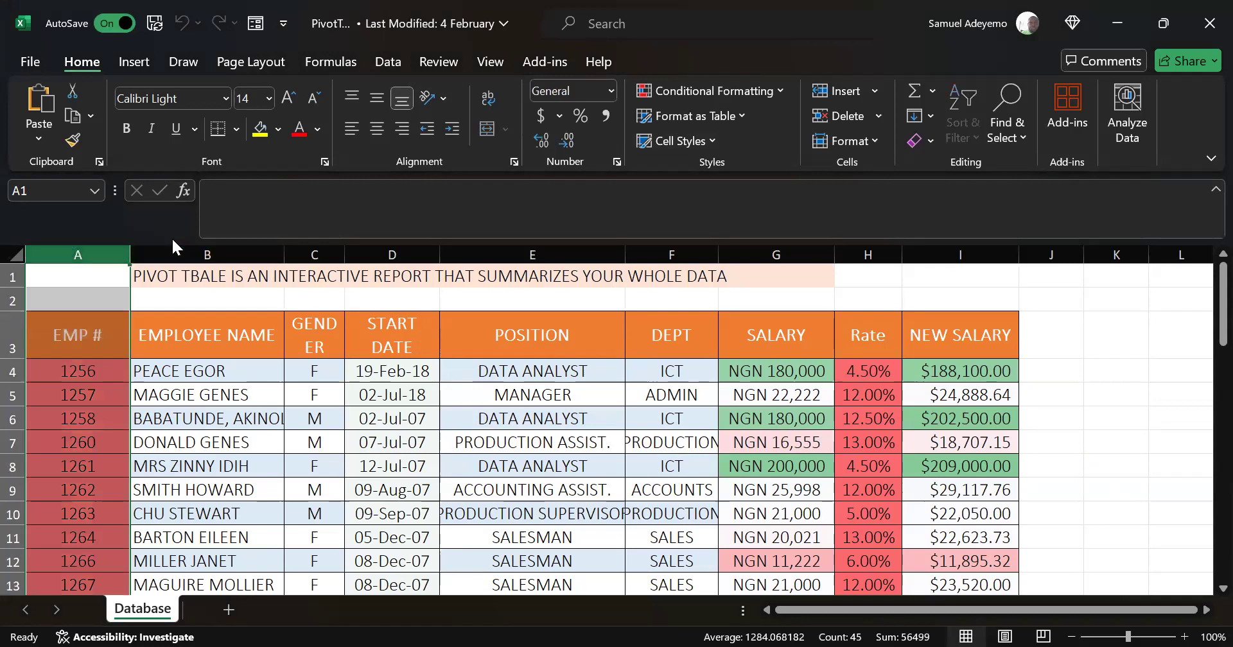
left_click(178, 255)
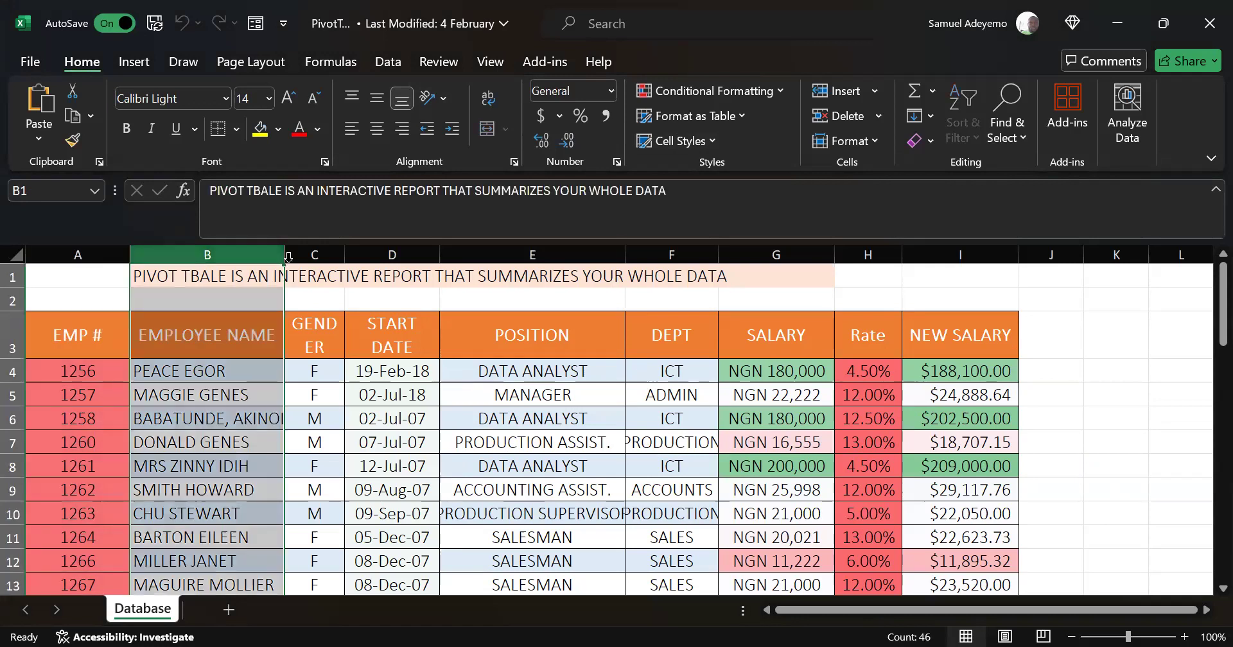
left_click(312, 256)
left_click(392, 254)
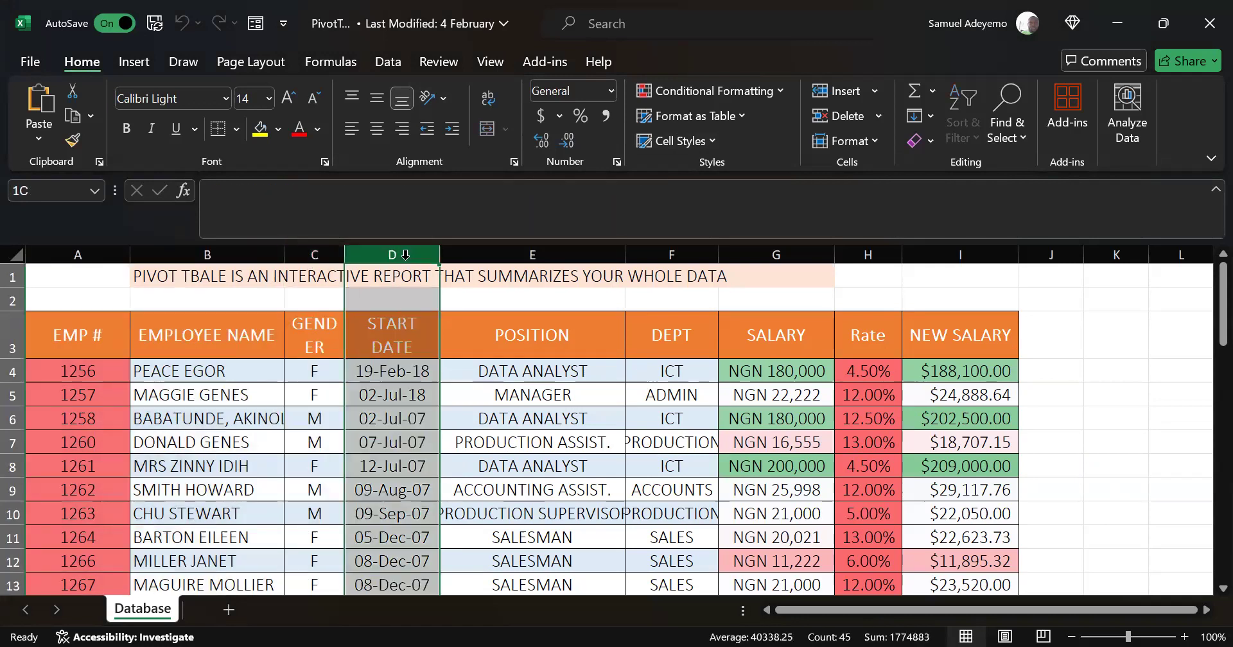
left_click(521, 250)
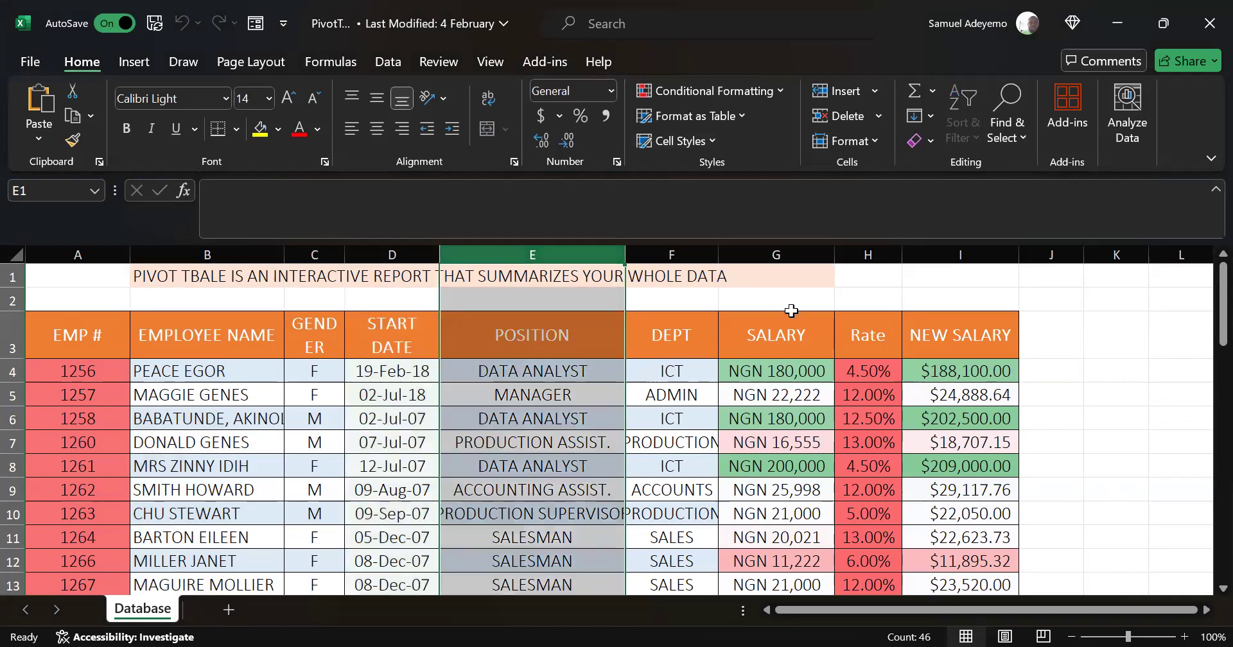
left_click(1051, 367)
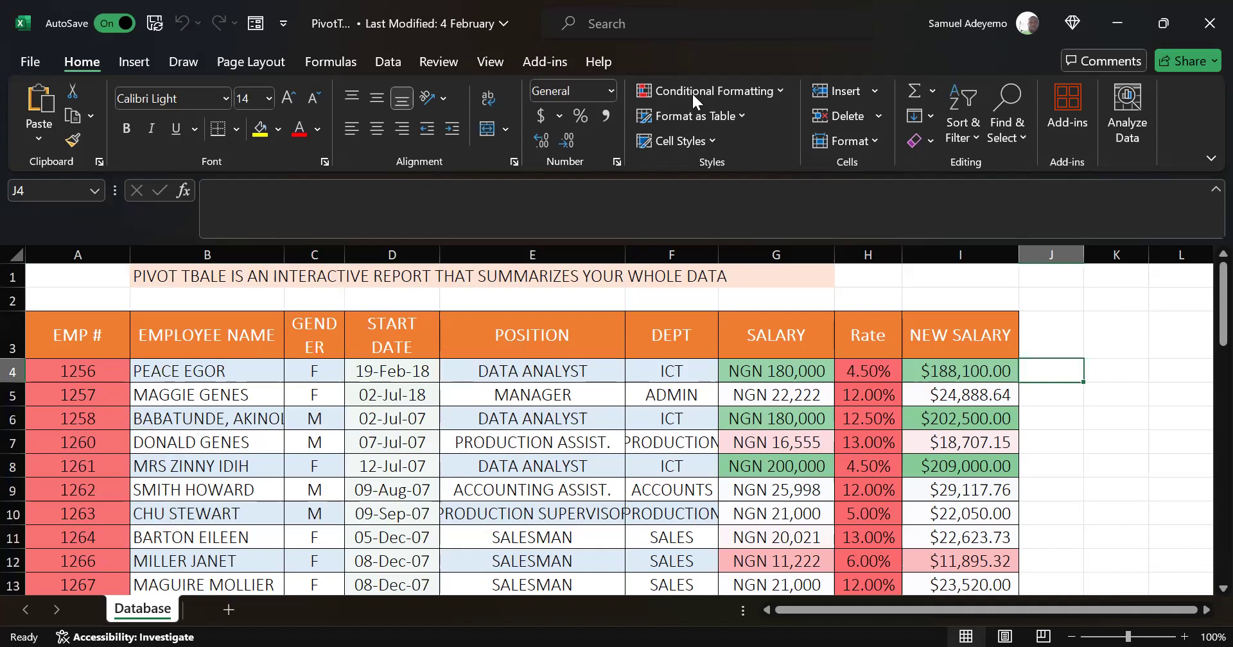
left_click(1090, 411)
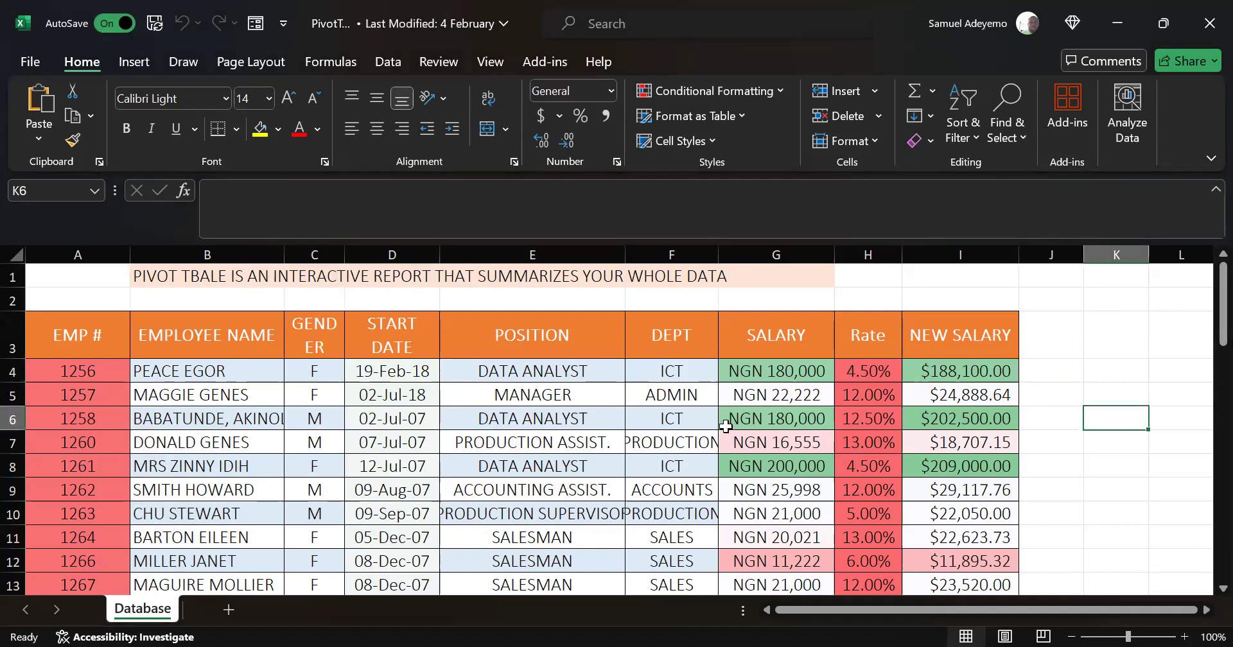
- Delete the stray "ALT and =" note in cell E48, just below the employee table
scroll(607, 430, "down", 2)
scroll(607, 431, "down", 13)
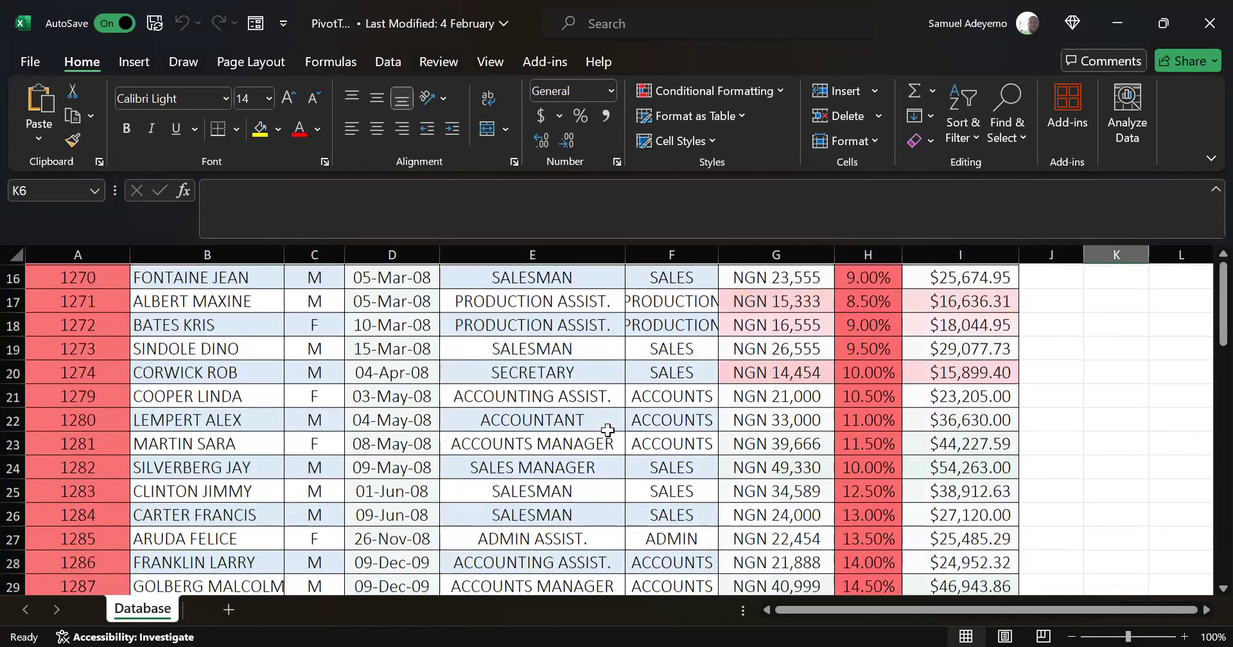
scroll(608, 431, "down", 2)
scroll(604, 424, "up", 1)
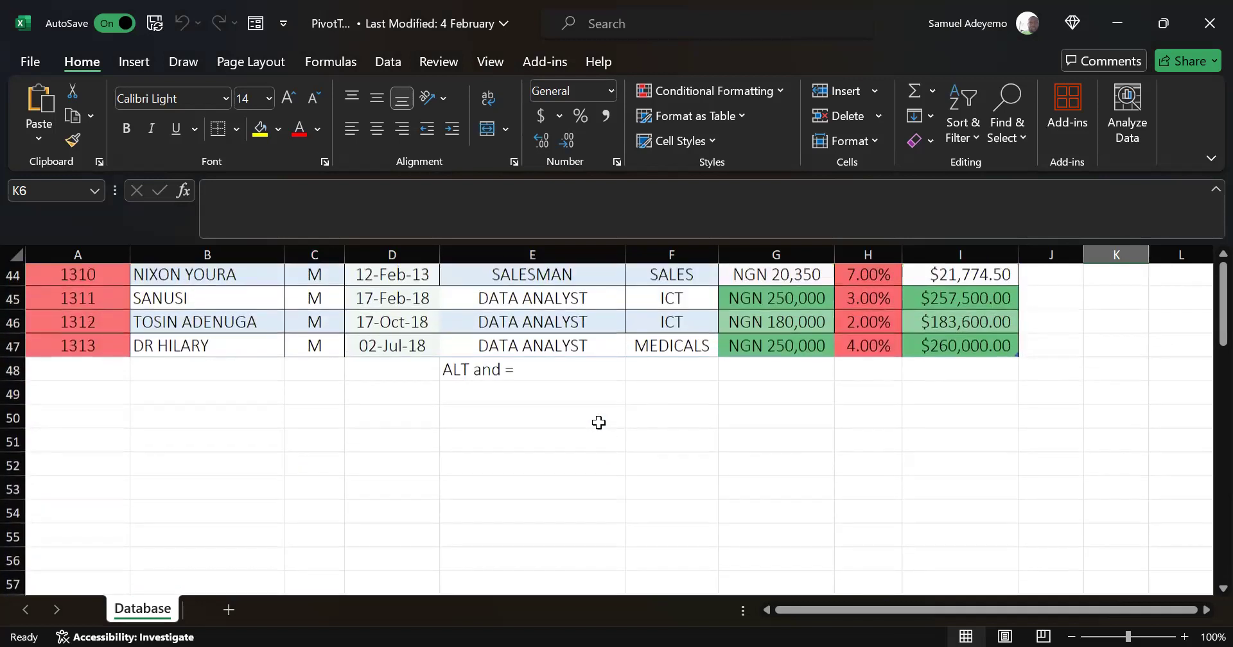
left_click(502, 376)
key("Delete")
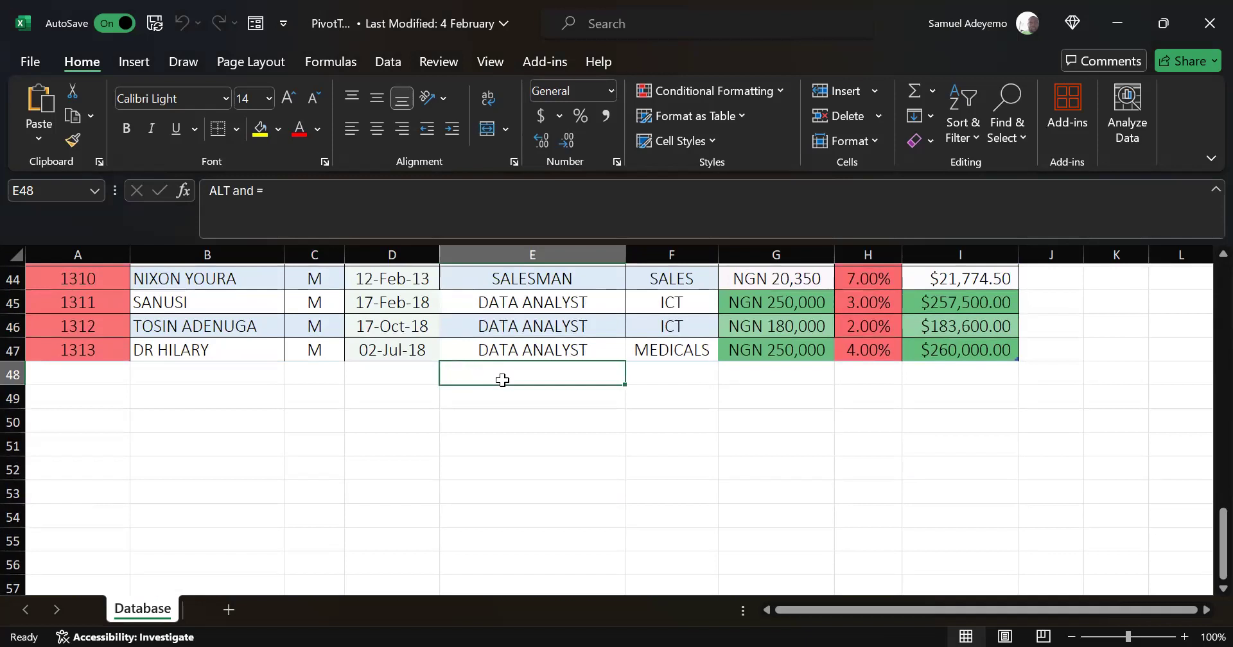
scroll(503, 379, "up", 4)
scroll(502, 379, "up", 11)
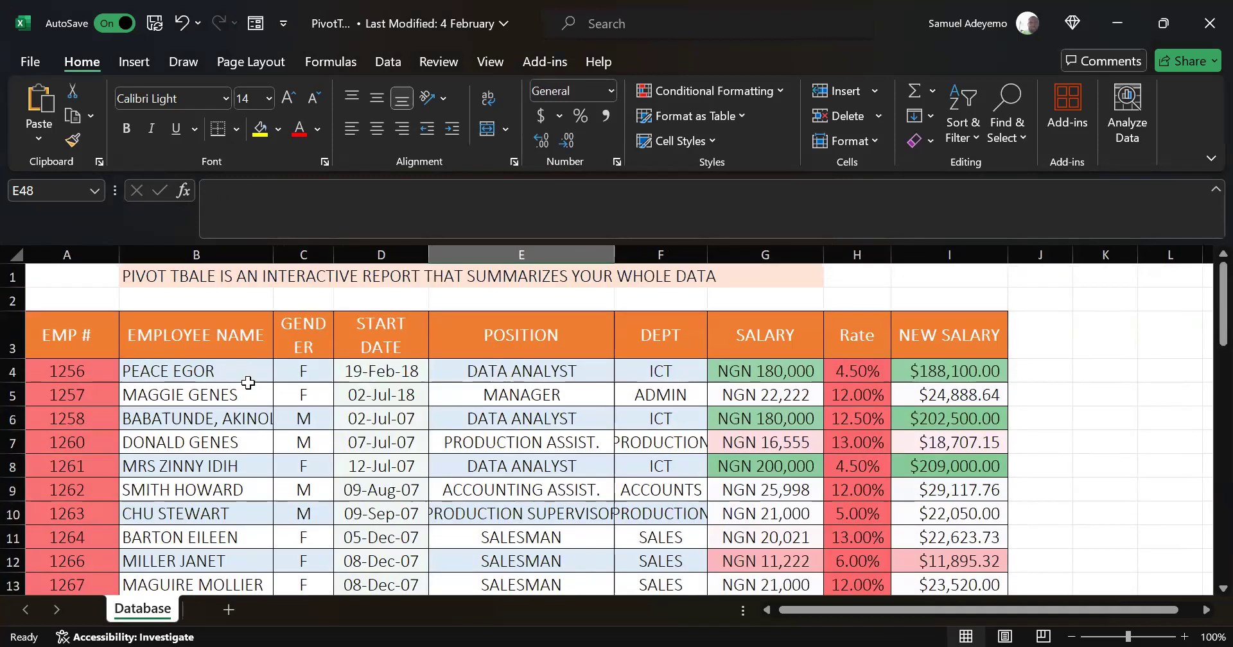
left_click(307, 403)
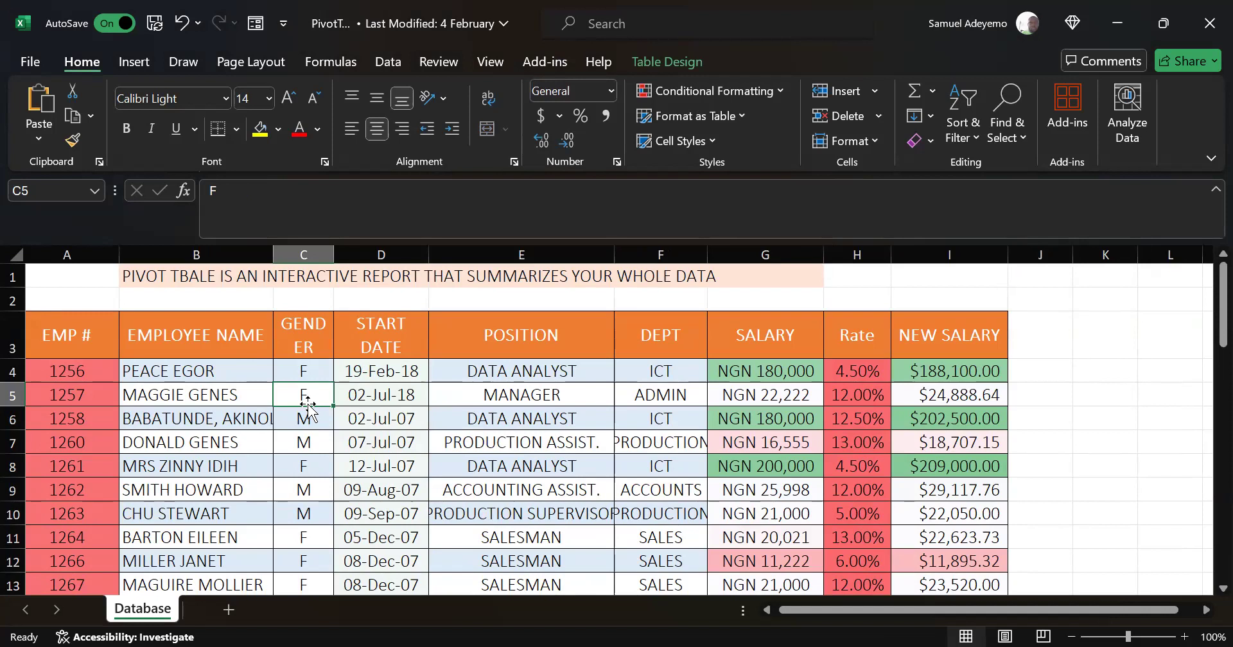
left_click(1057, 435)
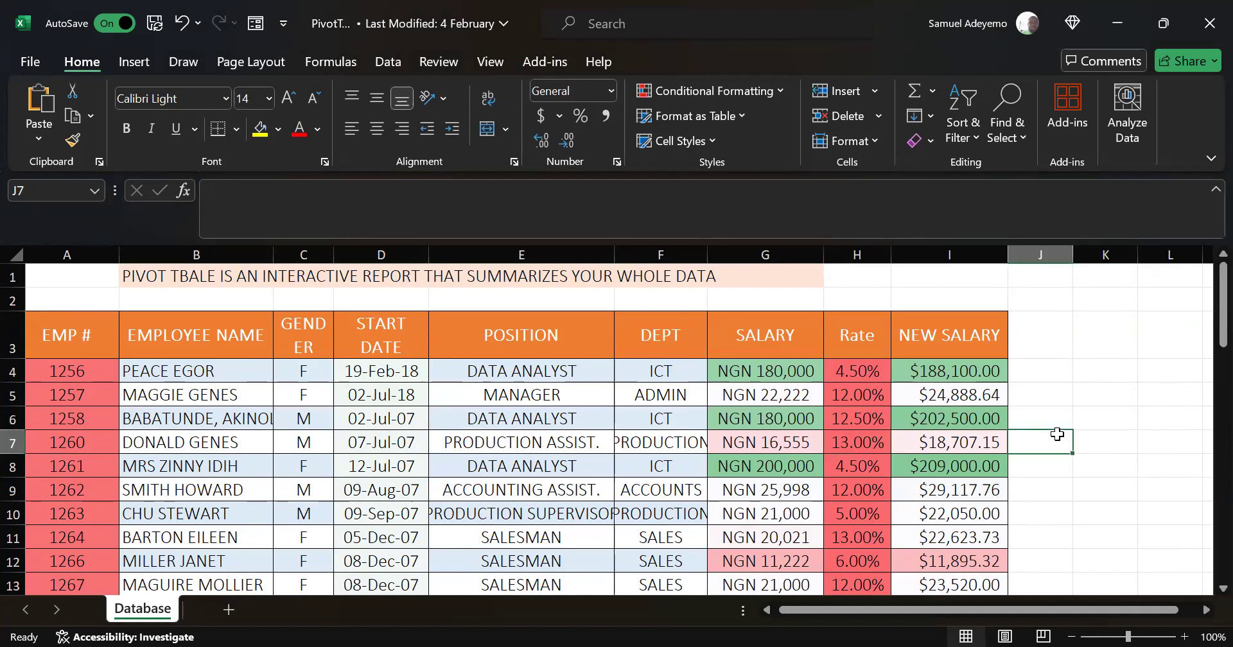
left_click(1132, 443)
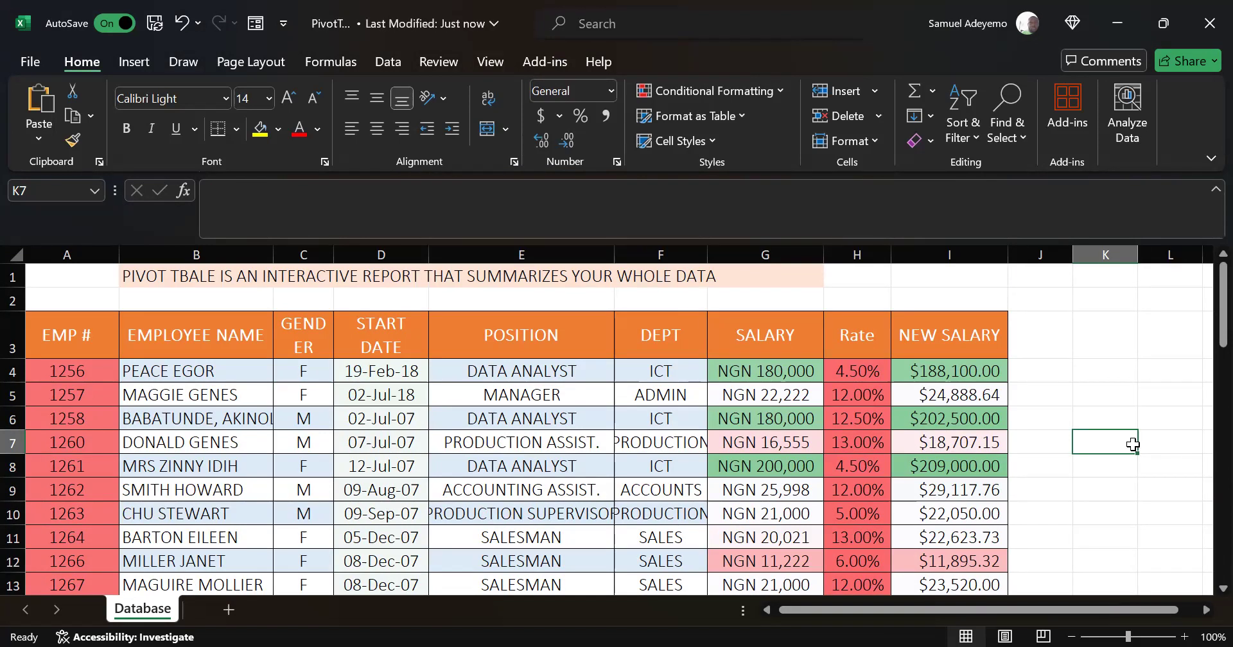
left_click(703, 440)
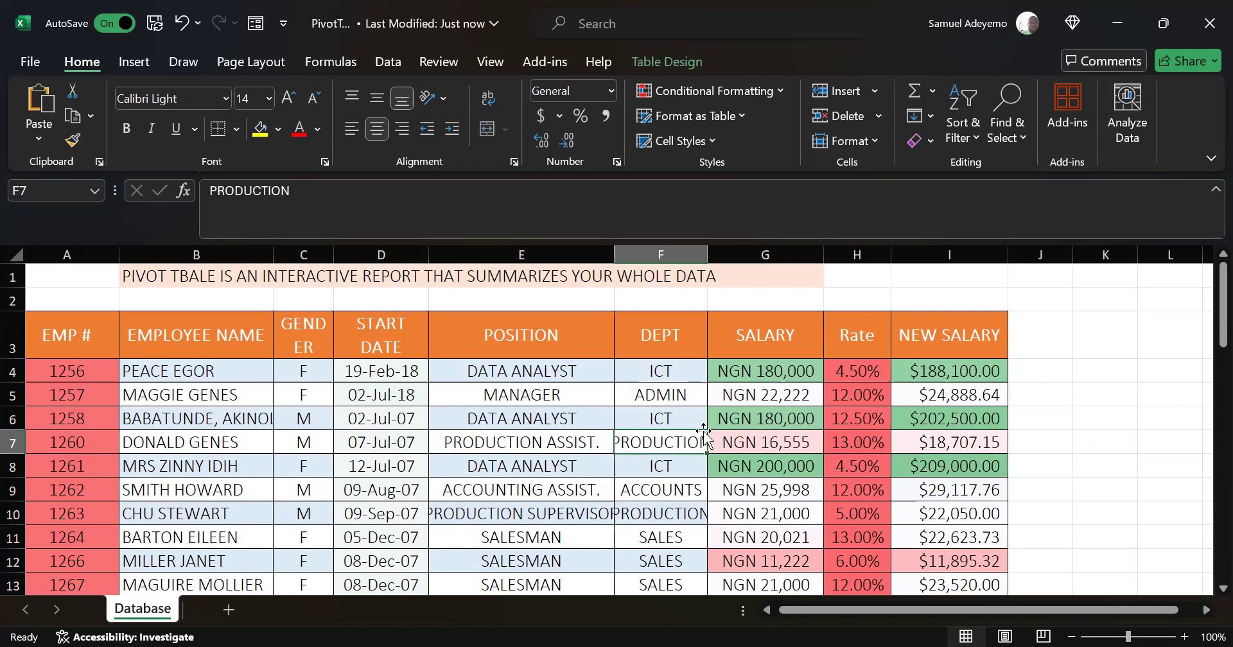
left_click(457, 418)
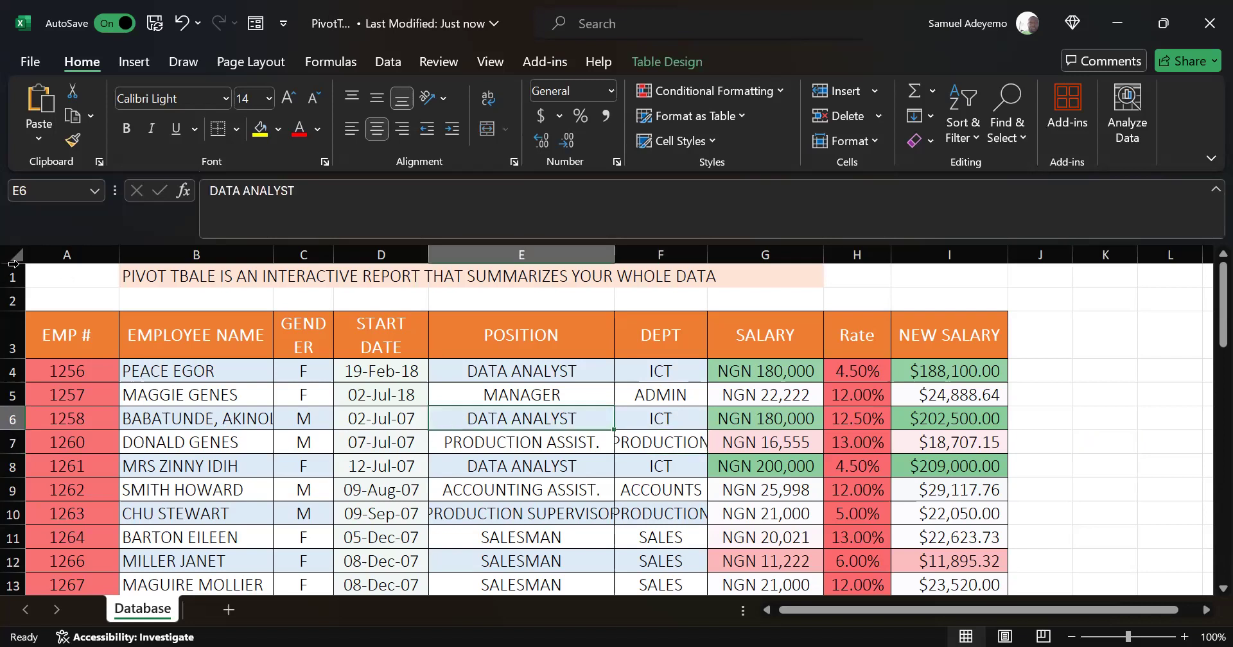
left_click_drag(99, 334, 949, 573)
left_click(1117, 489)
scroll(1116, 489, "up", 1)
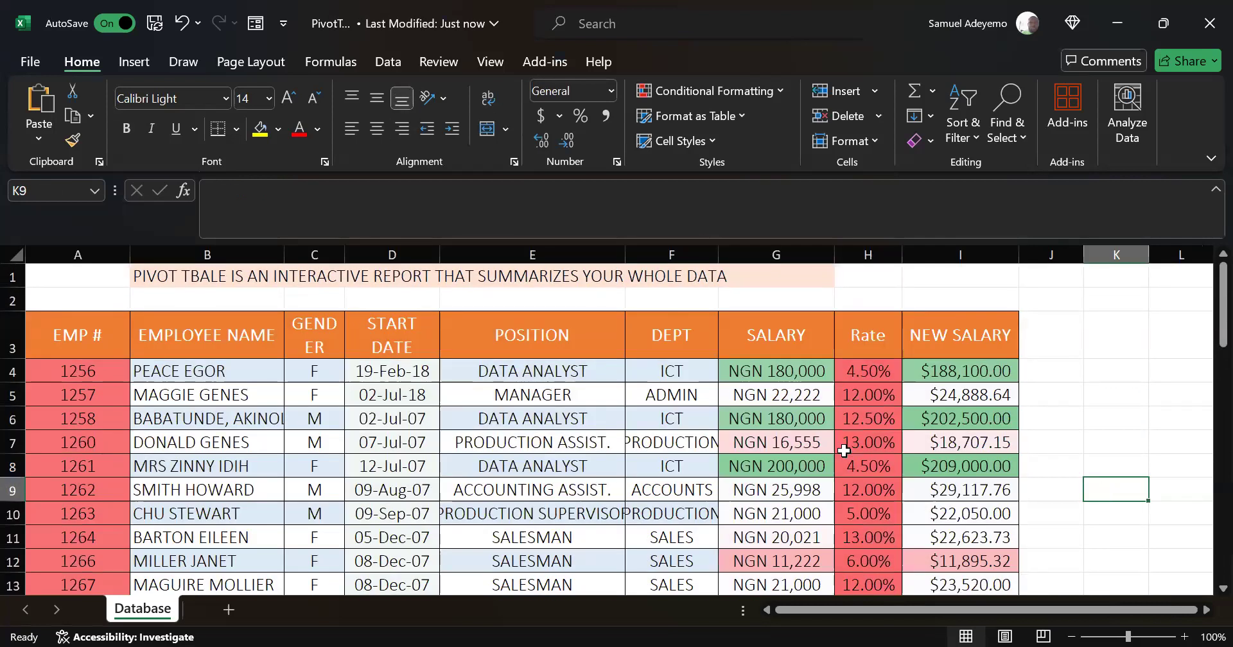
left_click(597, 465)
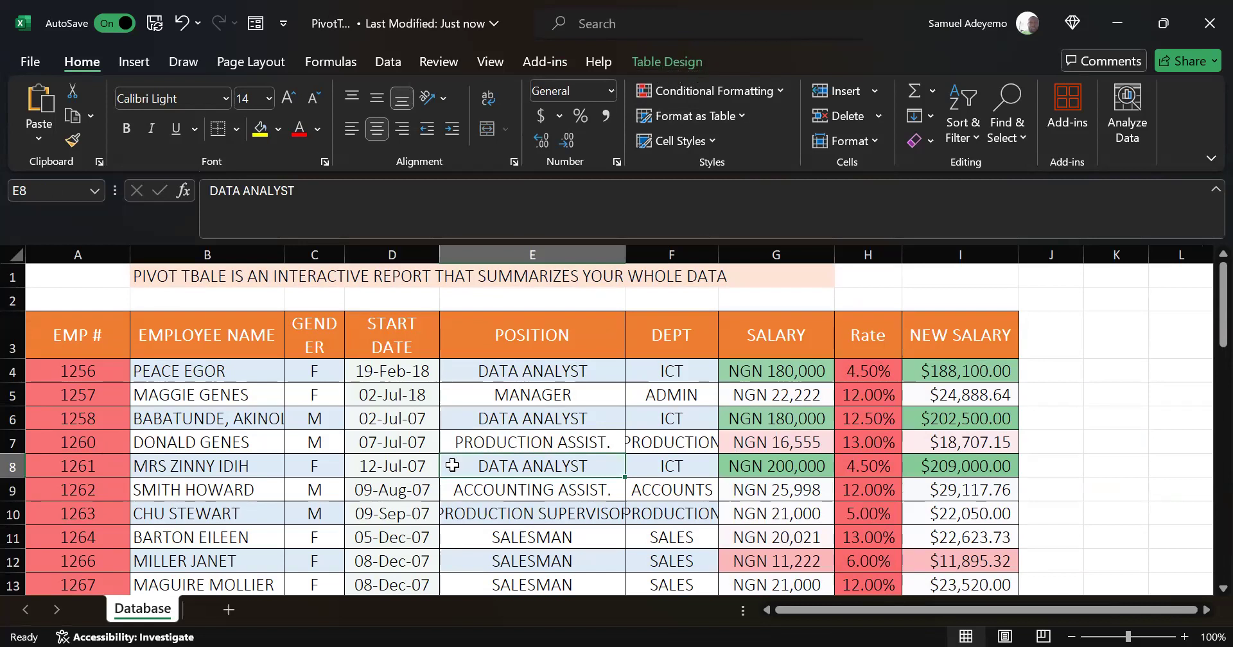
left_click(230, 450)
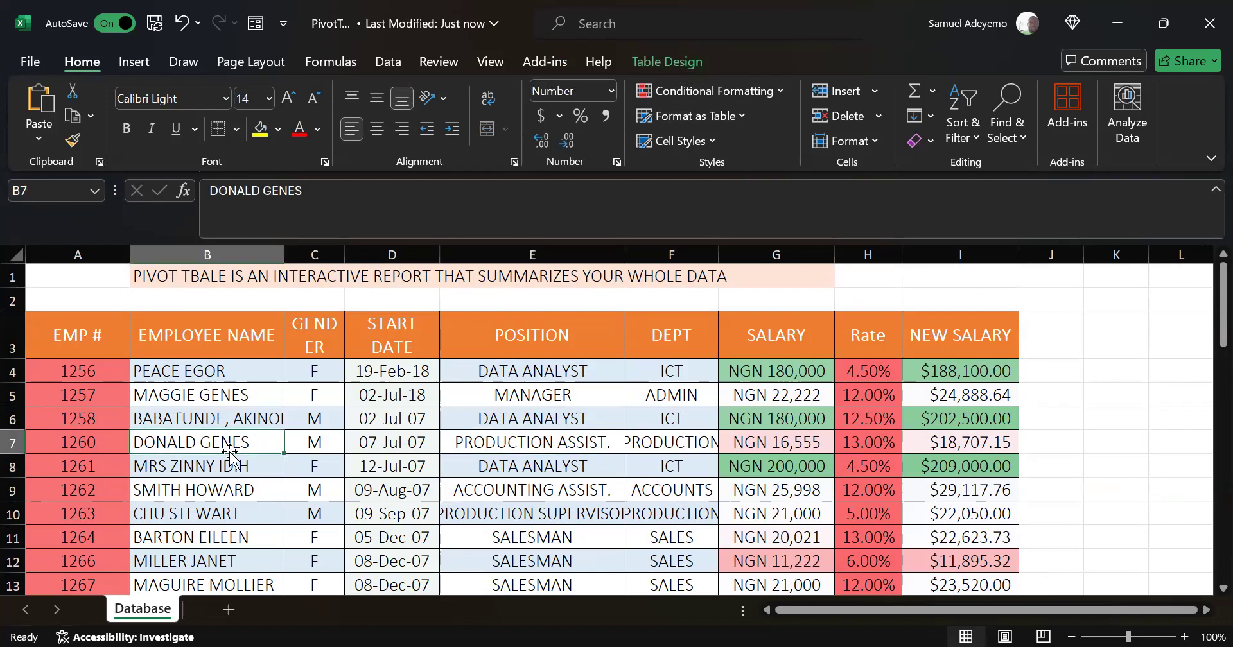
left_click_drag(105, 327, 333, 456)
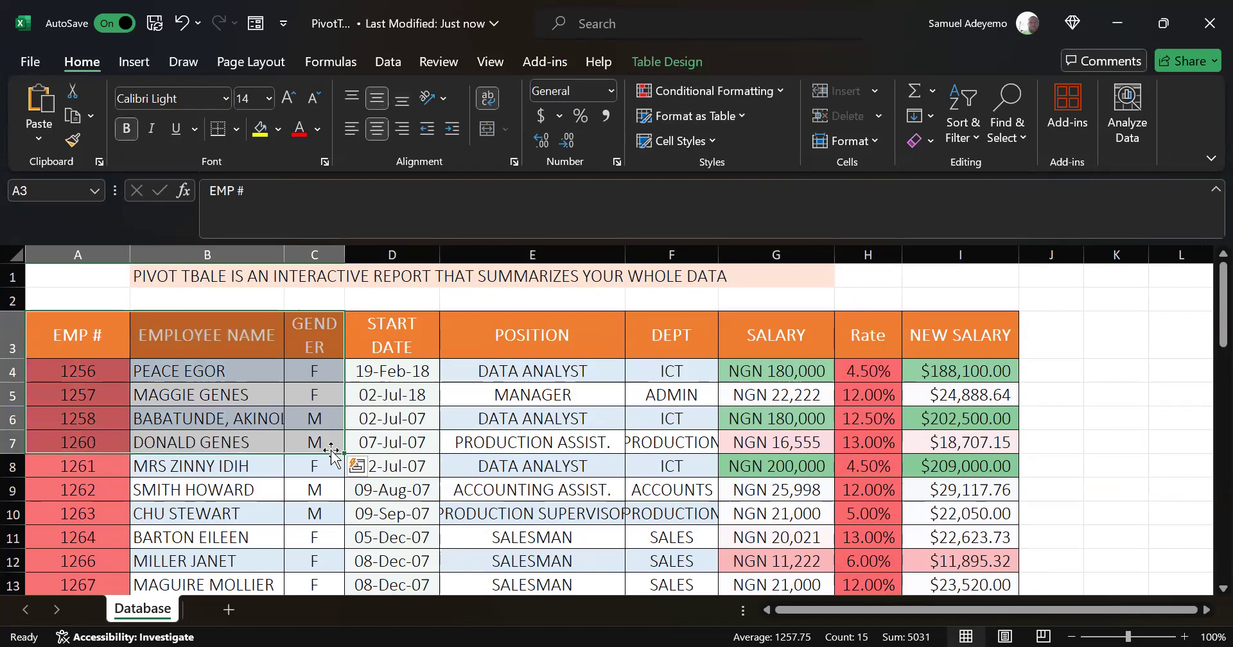
left_click(487, 468)
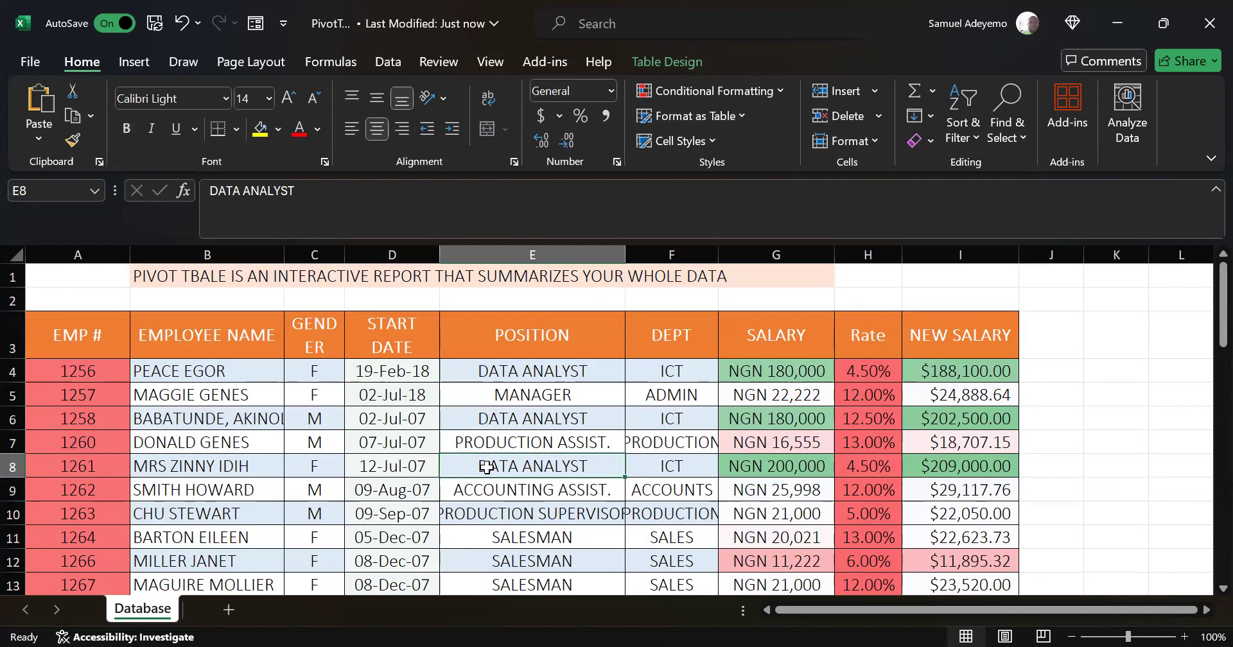
left_click(467, 435)
left_click(363, 466)
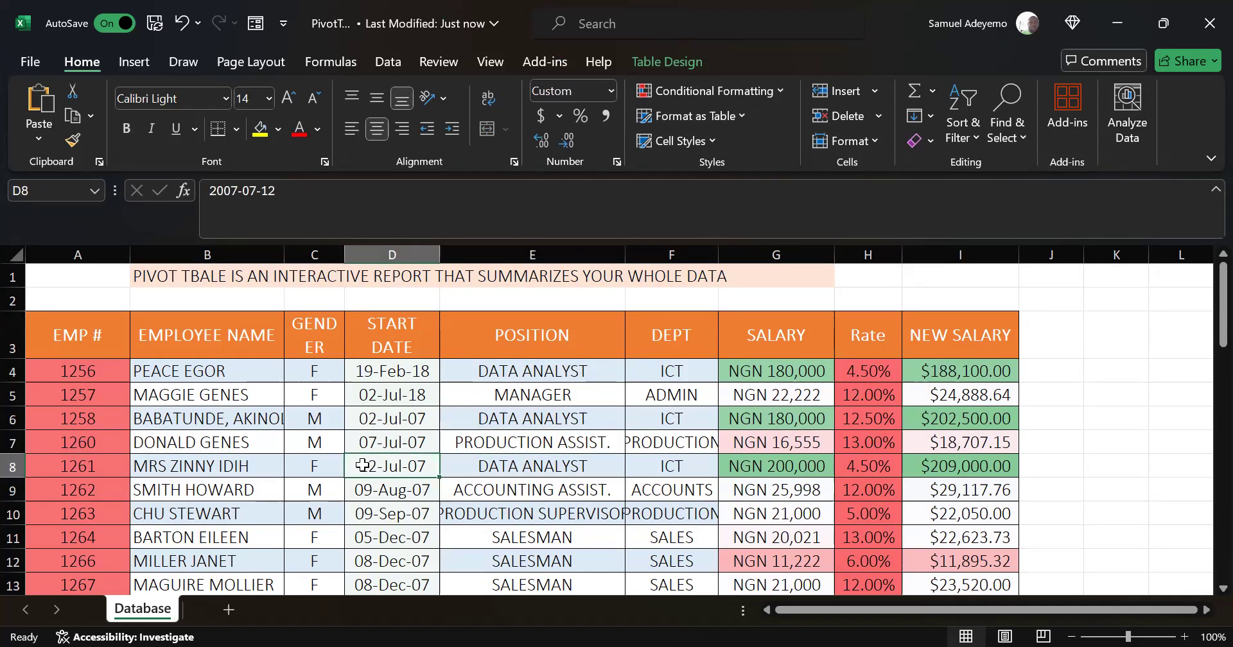
- Look at the data source options for inserting a PivotTable, without creating one
left_click(134, 59)
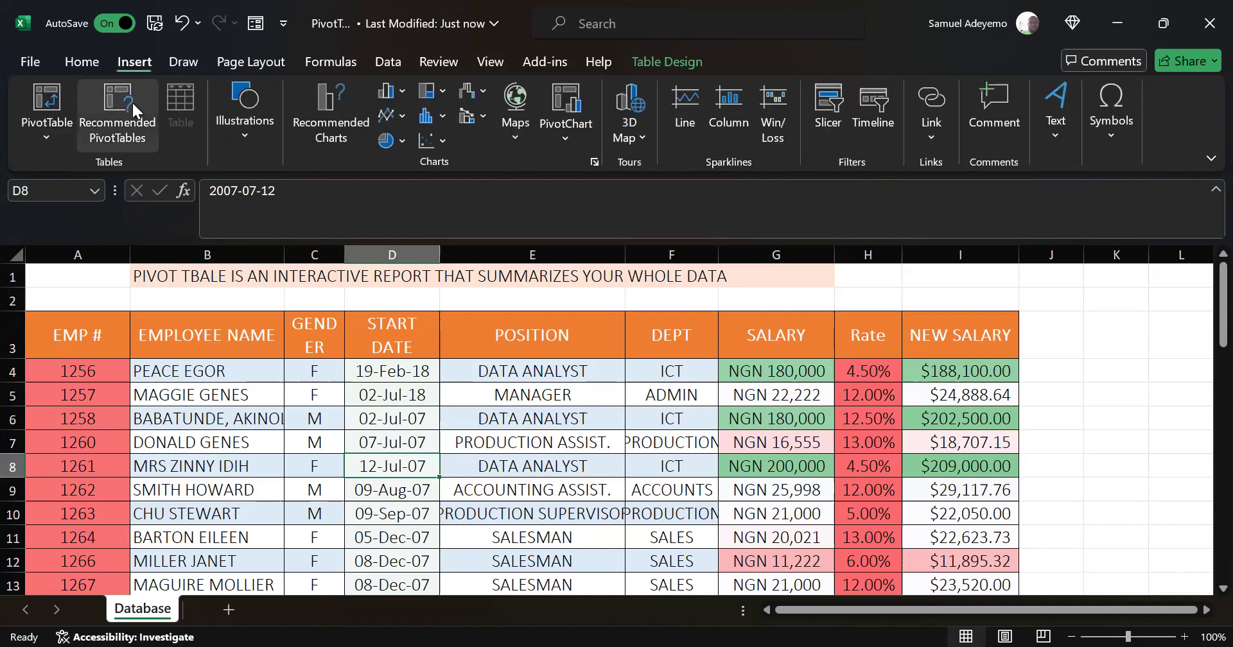
left_click(48, 129)
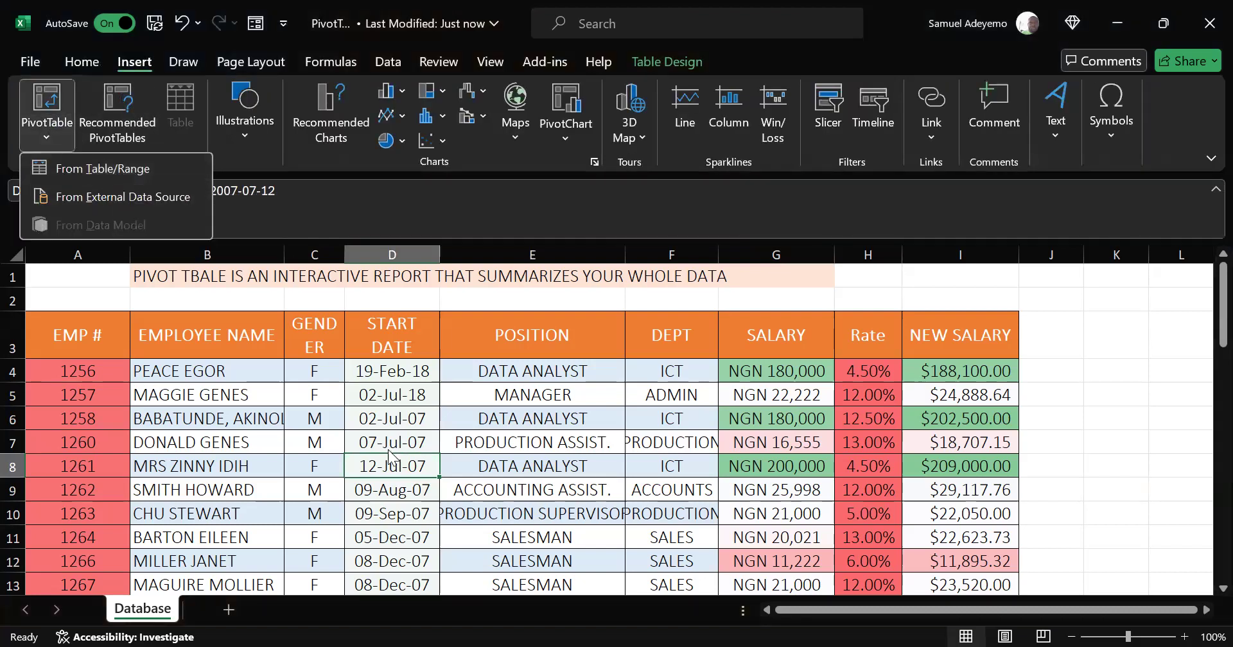
left_click(473, 439)
left_click(478, 442)
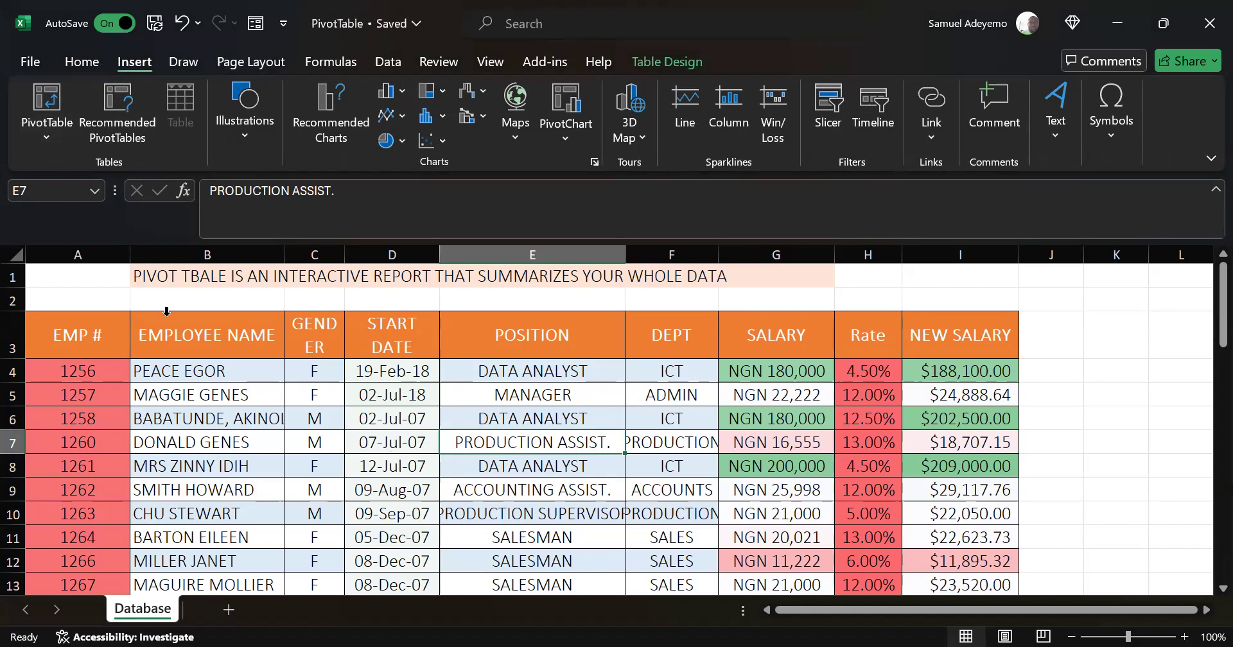
- Select the whole employee table with its headers, A3:I47, and bring up the PivotTable source options without choosing one
left_click(71, 344)
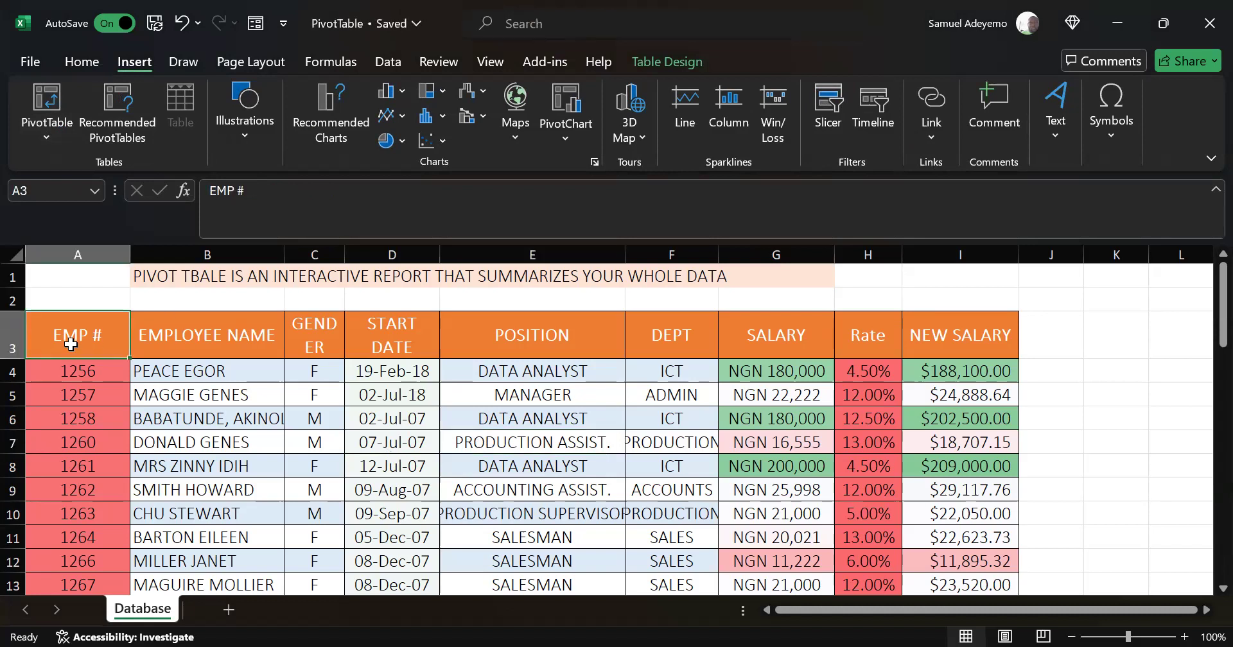
key("ctrl+shift+Right")
key("ctrl+shift+Down")
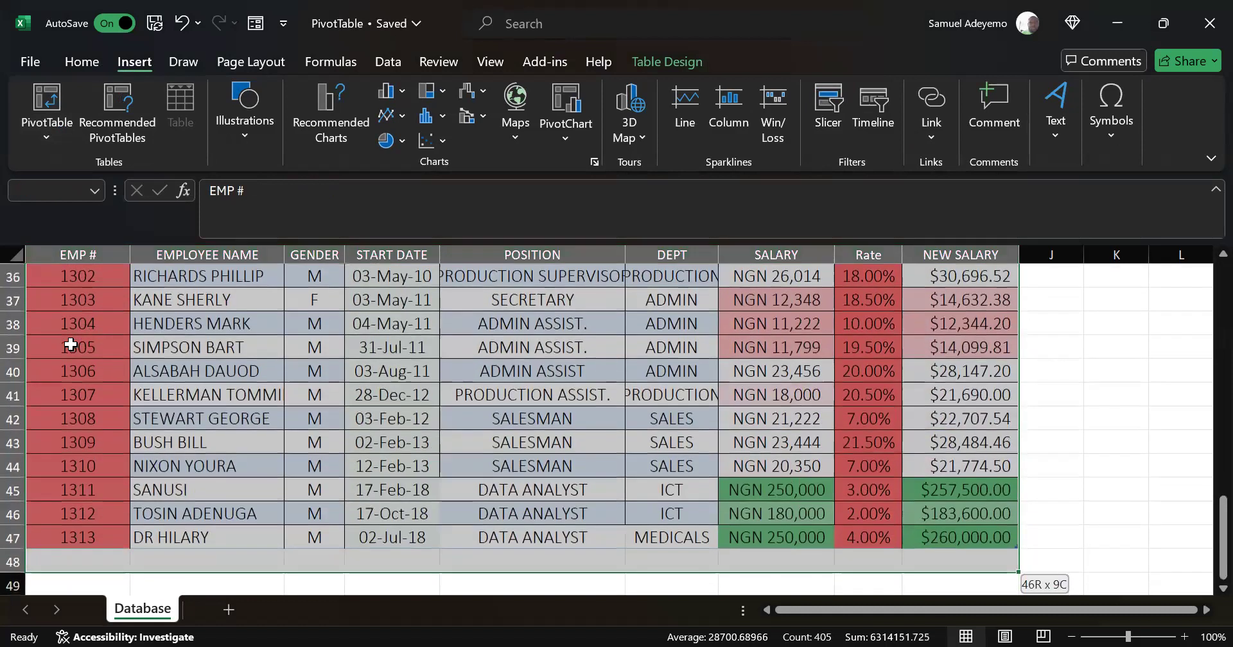
key("shift+Up")
scroll(71, 345, "up", 12)
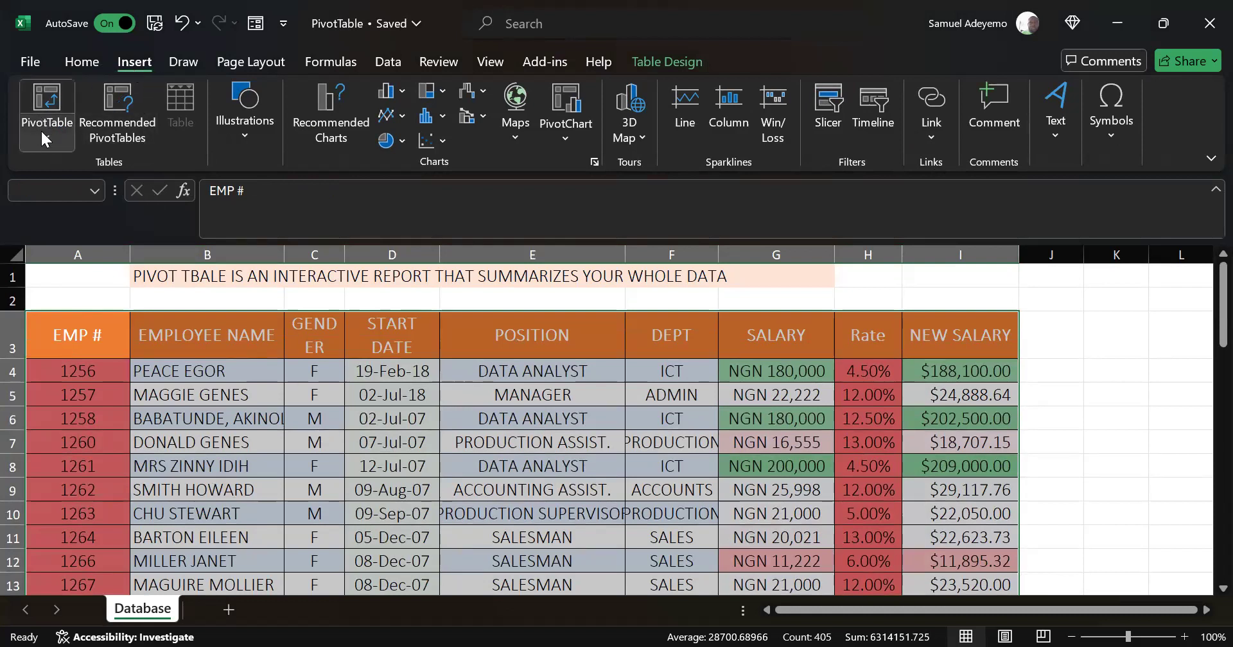
left_click(44, 134)
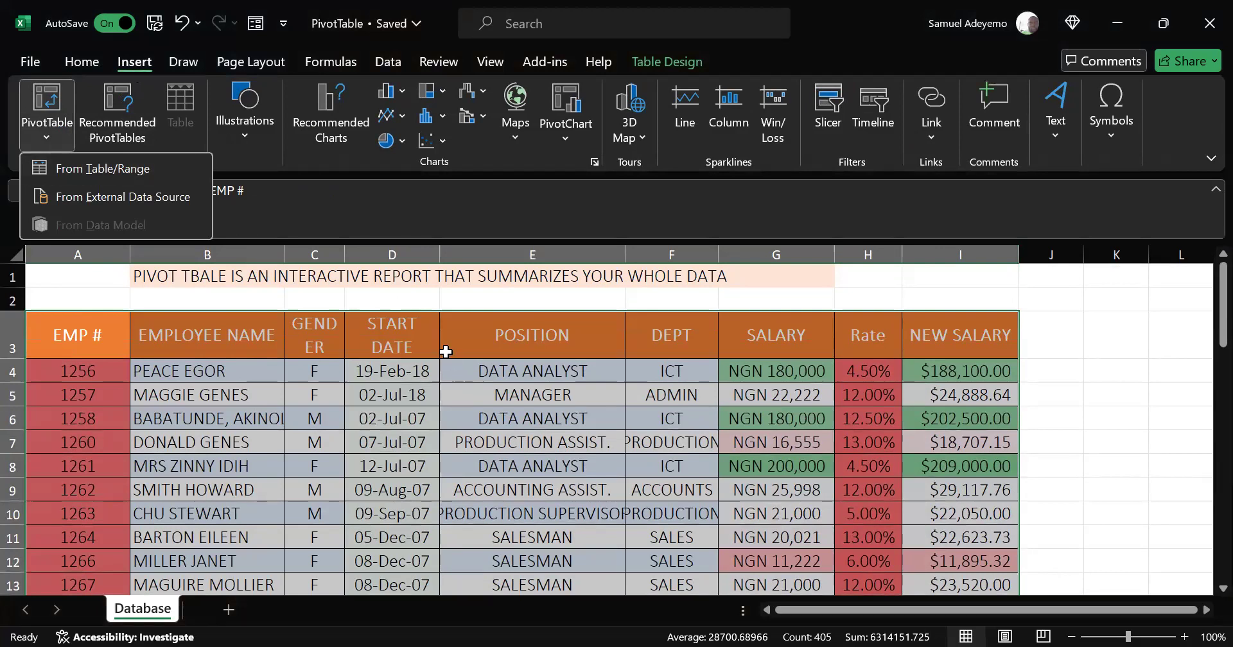
left_click(411, 425)
left_click(411, 426)
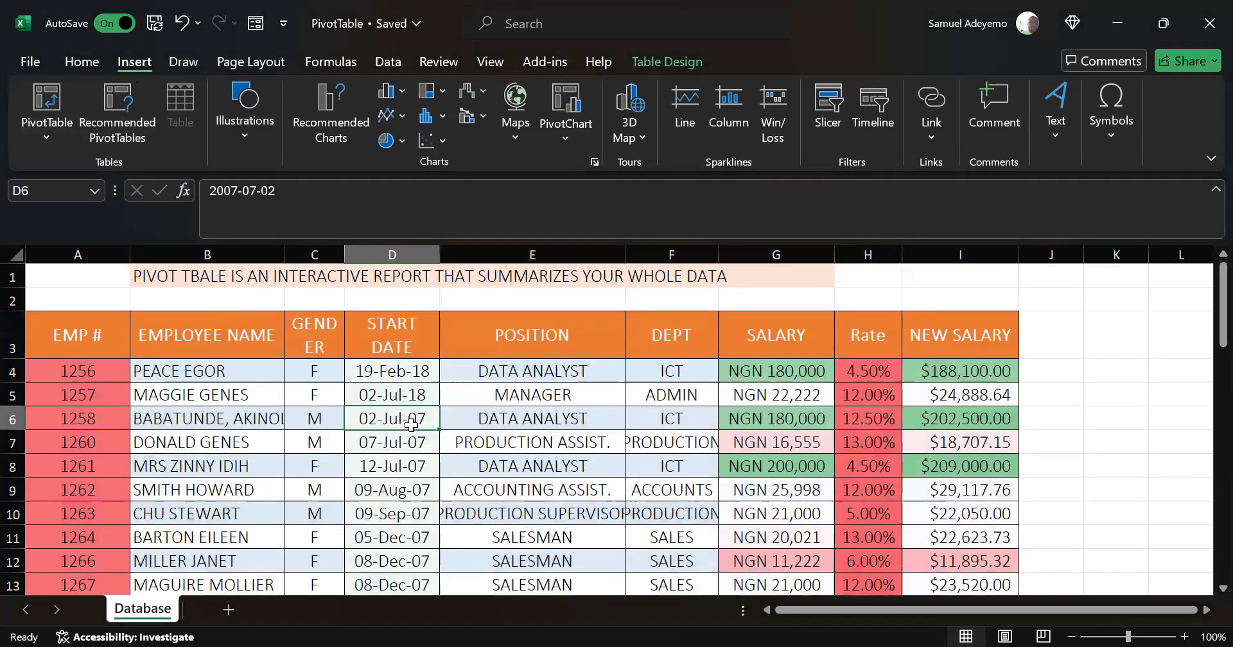
key("alt+n")
key("v")
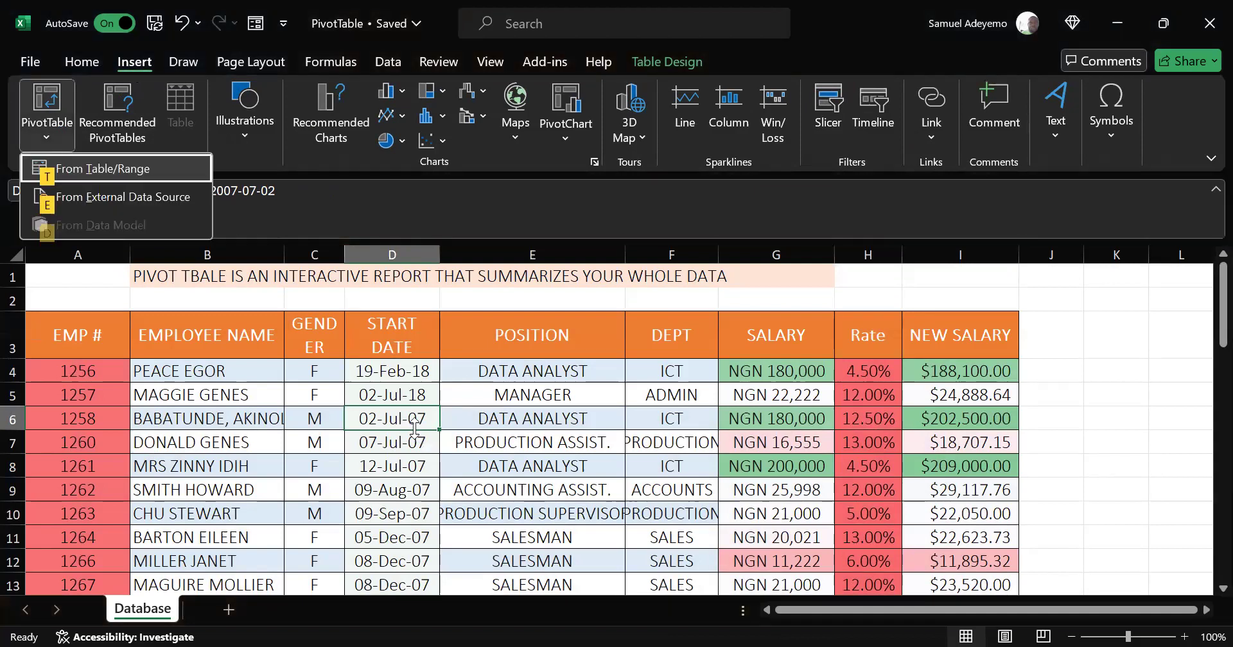
key("t")
left_click(671, 411)
scroll(490, 463, "up", 2)
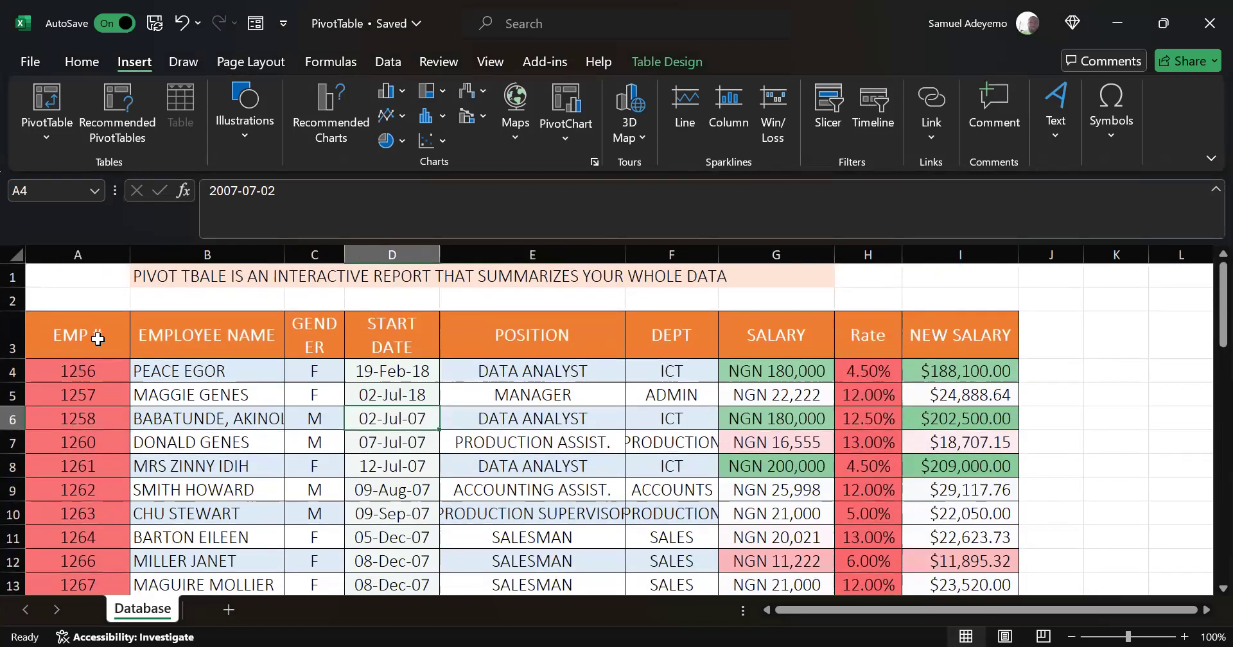
- Start a PivotTable from a cell inside the employee table, using Table1 as its source, and review the rows that source covers
left_click(98, 339)
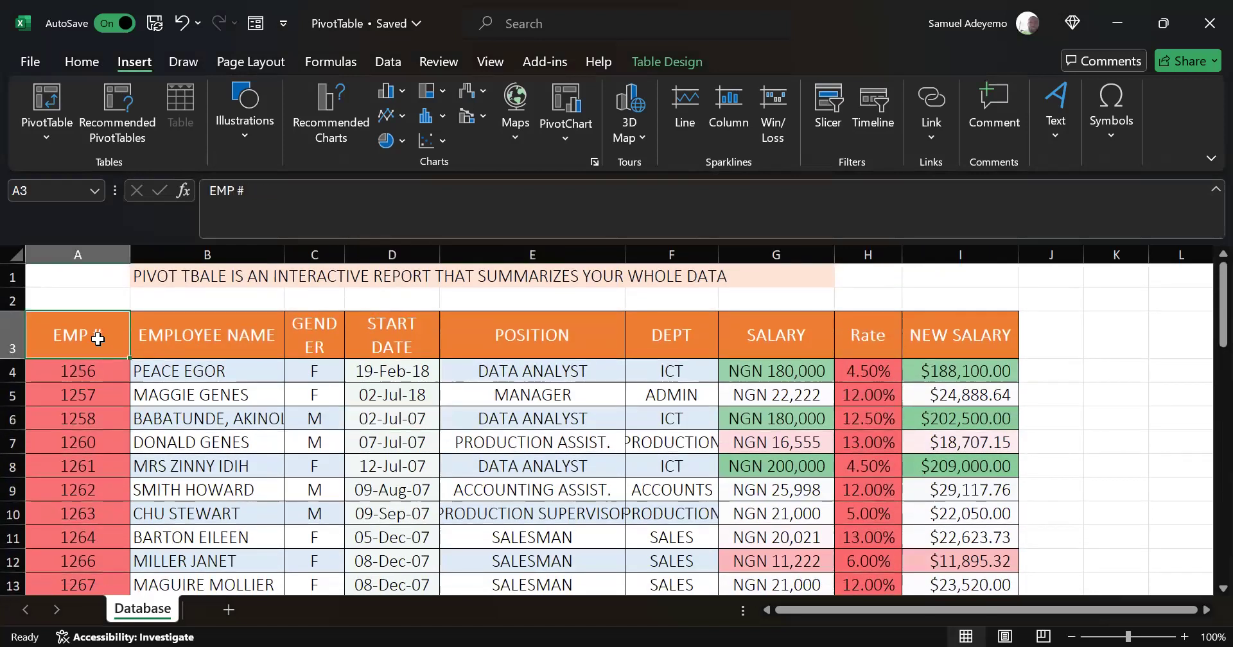
left_click(464, 455)
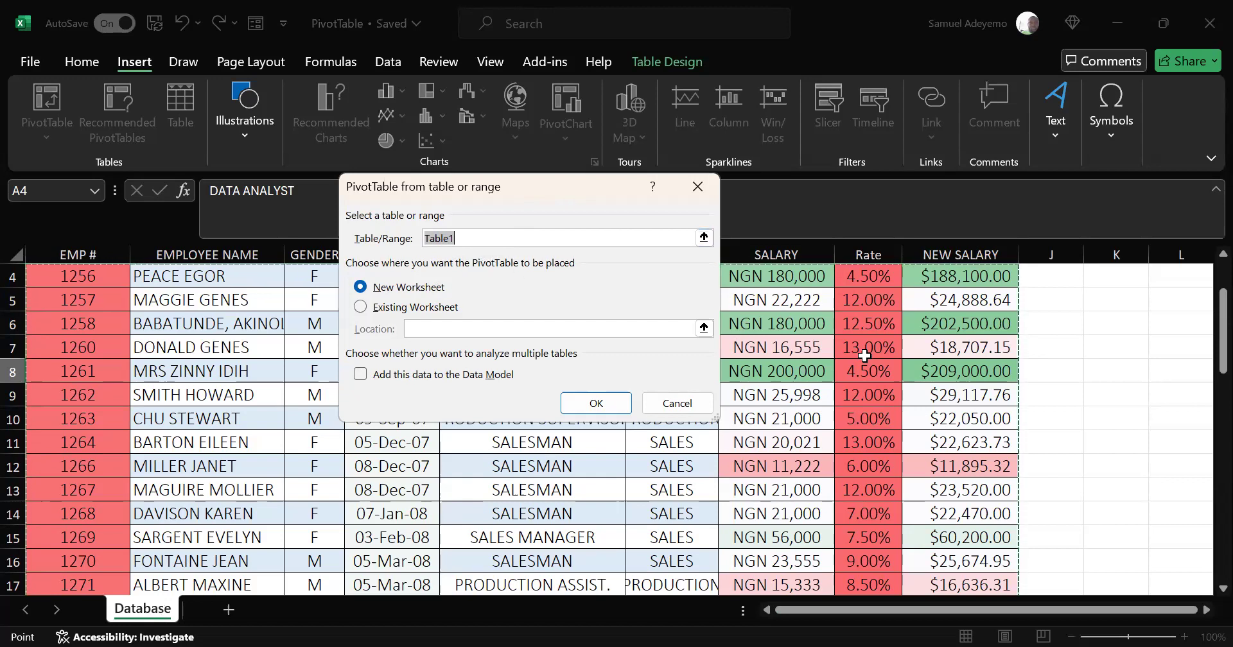
scroll(864, 355, "up", 1)
scroll(864, 356, "down", 3)
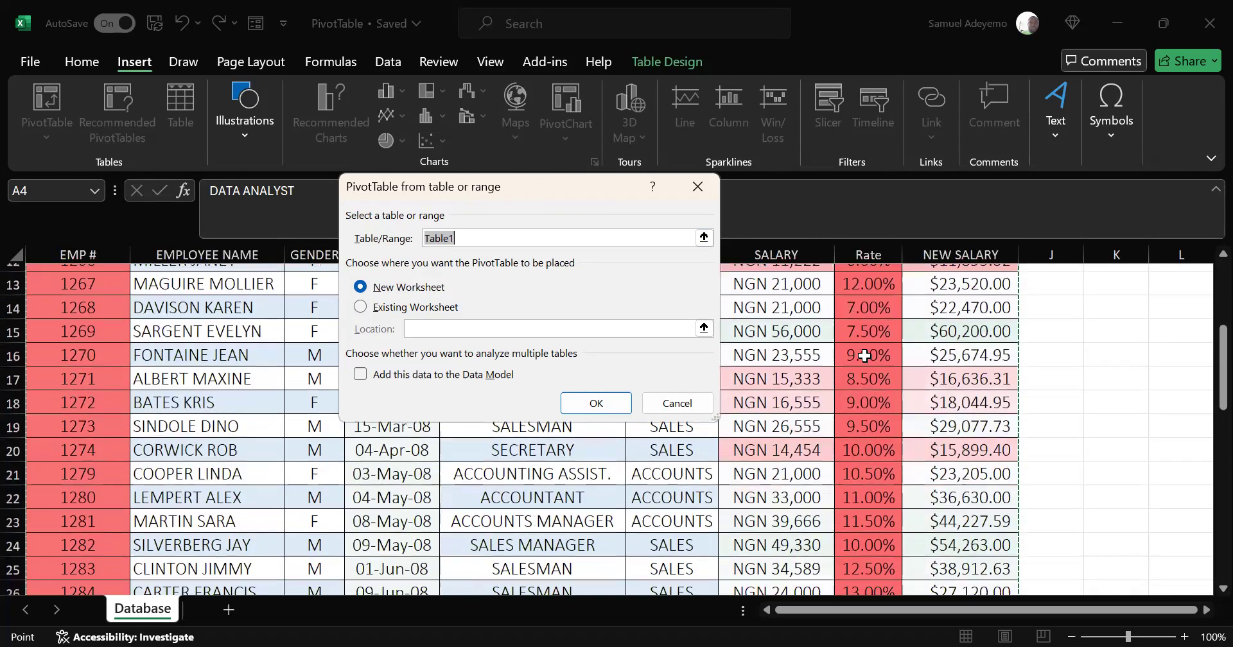
scroll(865, 356, "up", 5)
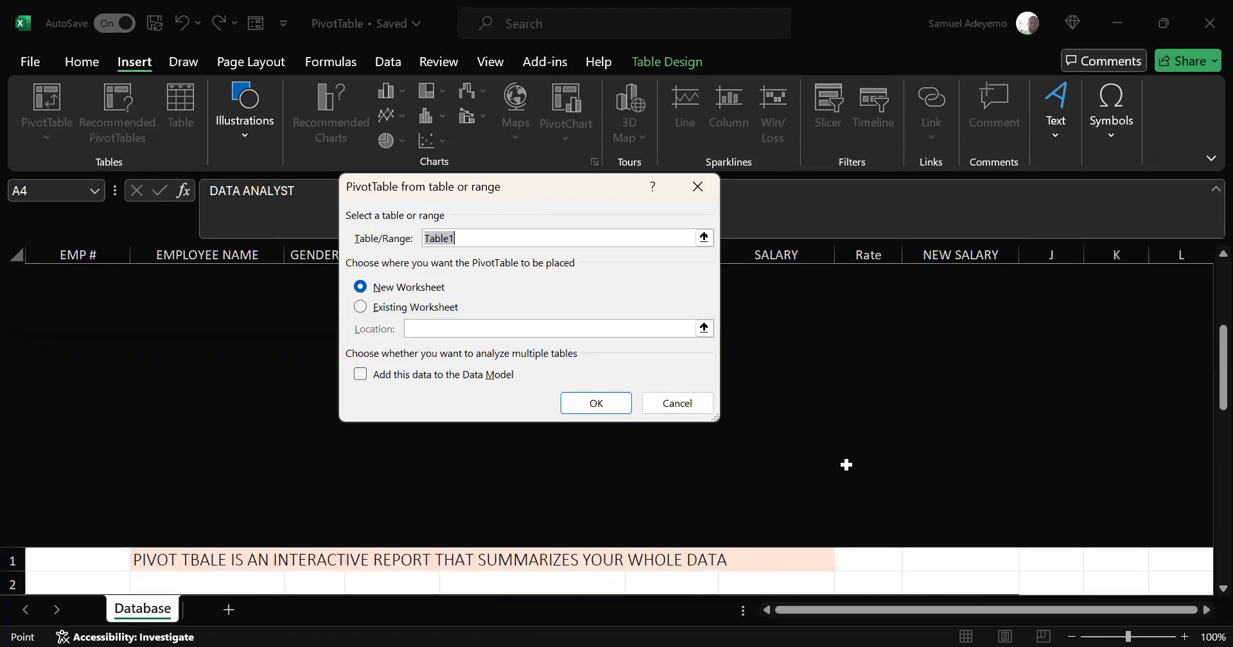
scroll(846, 464, "down", 7)
scroll(847, 463, "up", 6)
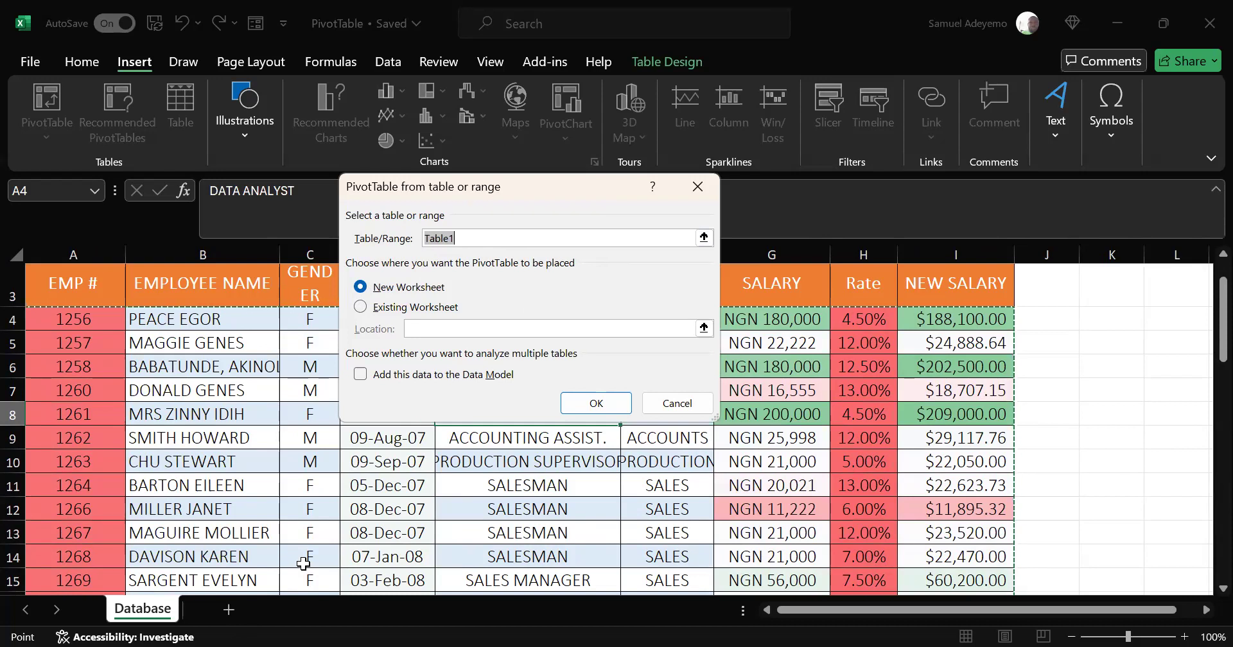
- Try placing the PivotTable on the existing worksheet at Database!$L$3, and clear that location
left_click(362, 308)
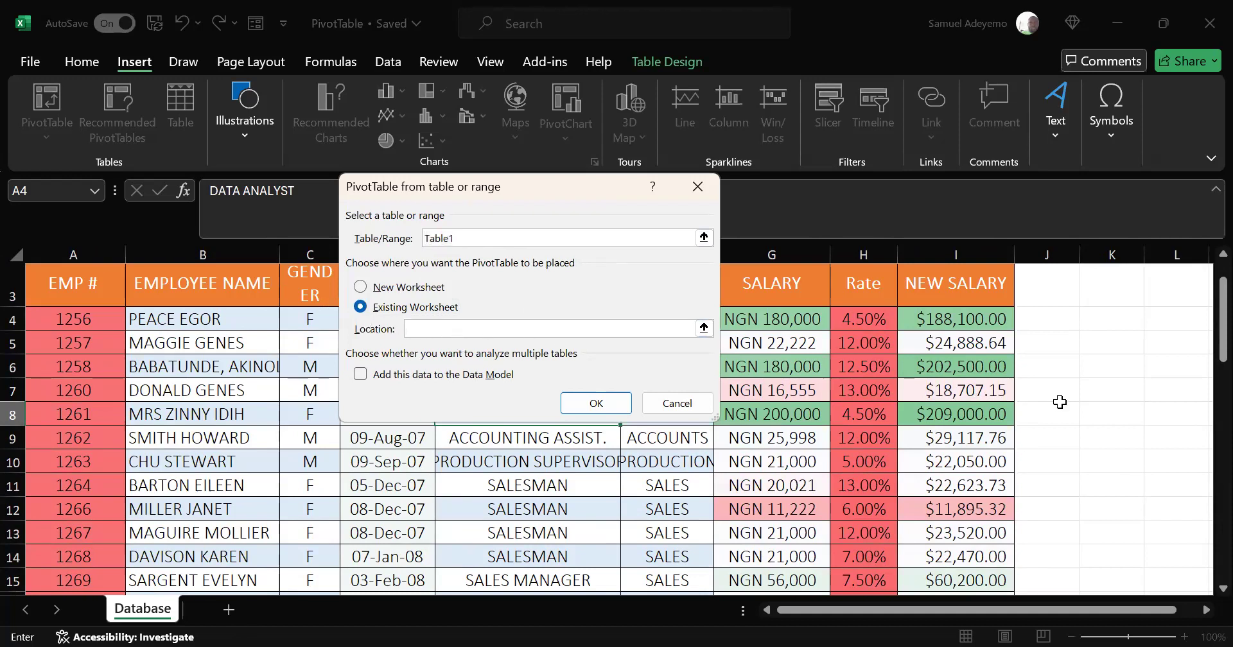
scroll(1060, 402, "right", 3)
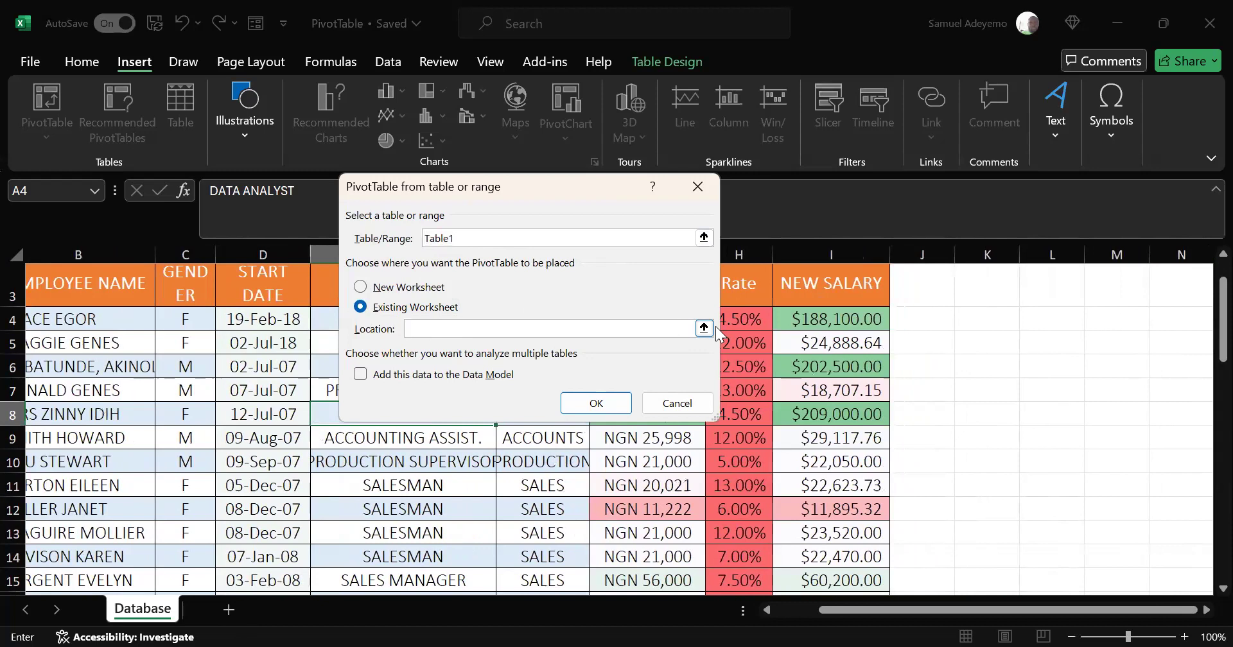
left_click(1059, 293)
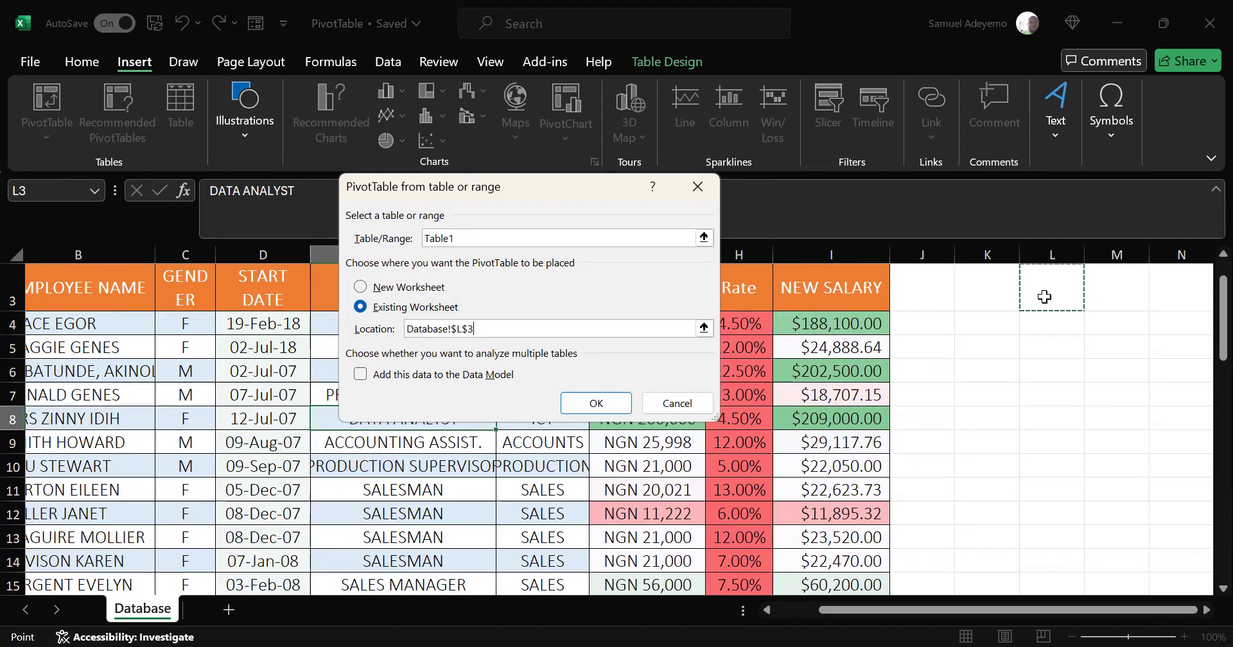
scroll(1045, 296, "up", 1)
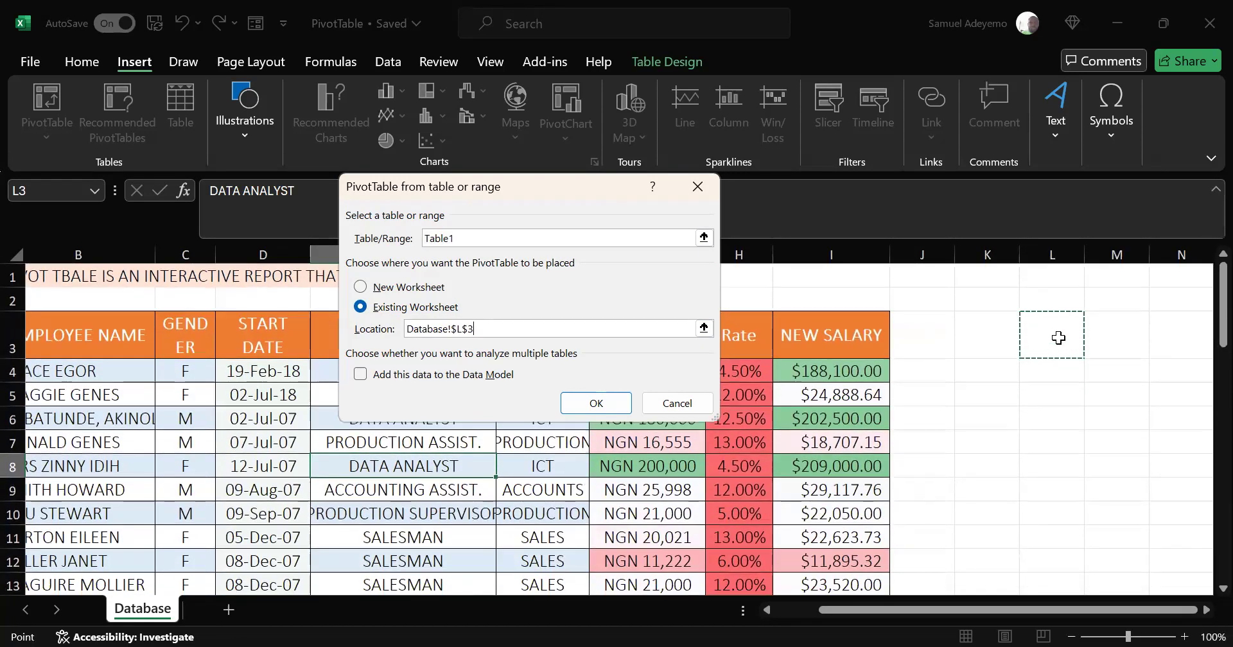
key("BackSpace")
key("BackSpace")
key("BackSpace")
key("BackSpace")
key("BackSpace")
key("BackSpace")
key("BackSpace")
key("BackSpace")
key("BackSpace")
key("BackSpace")
key("BackSpace")
key("BackSpace")
key("BackSpace")
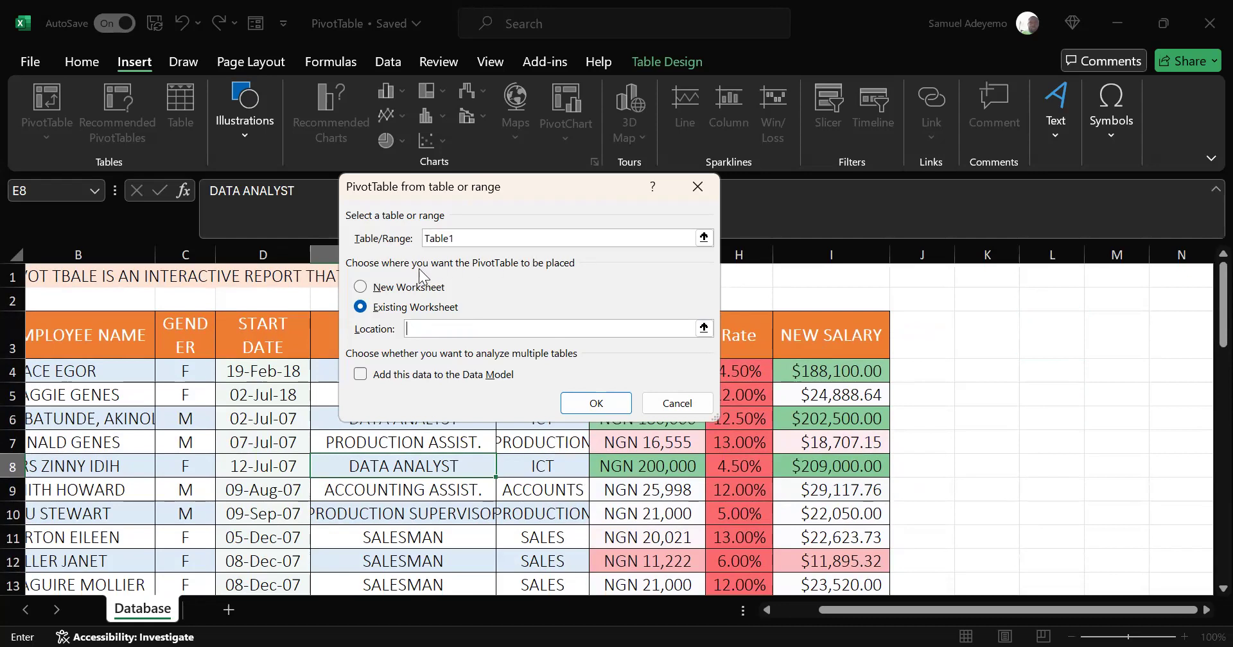
- Create the PivotTable from Table1 on a new worksheet with its data added to the Data Model
left_click(363, 288)
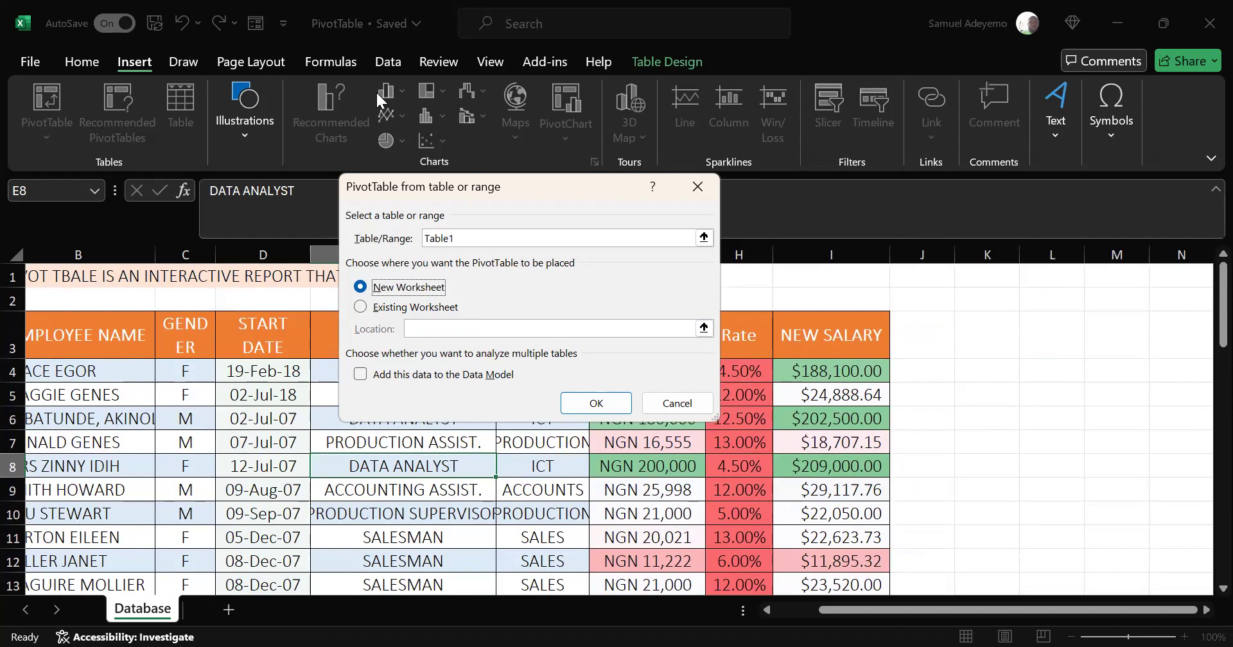
key("Return")
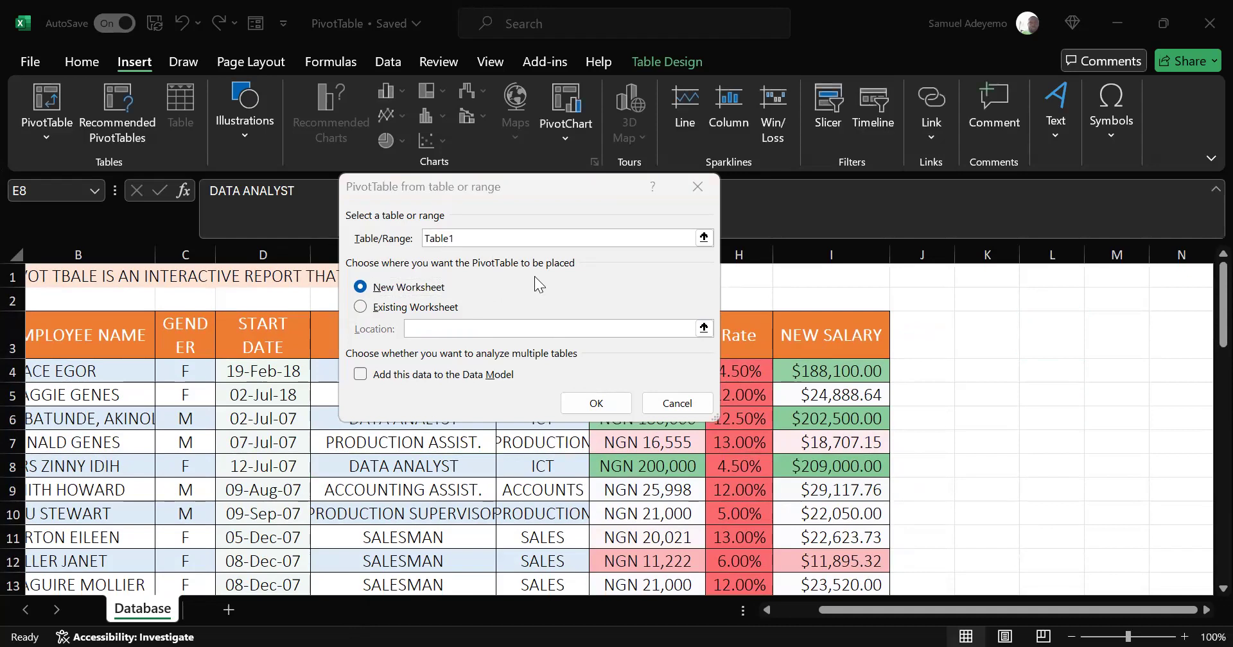
left_click(395, 404)
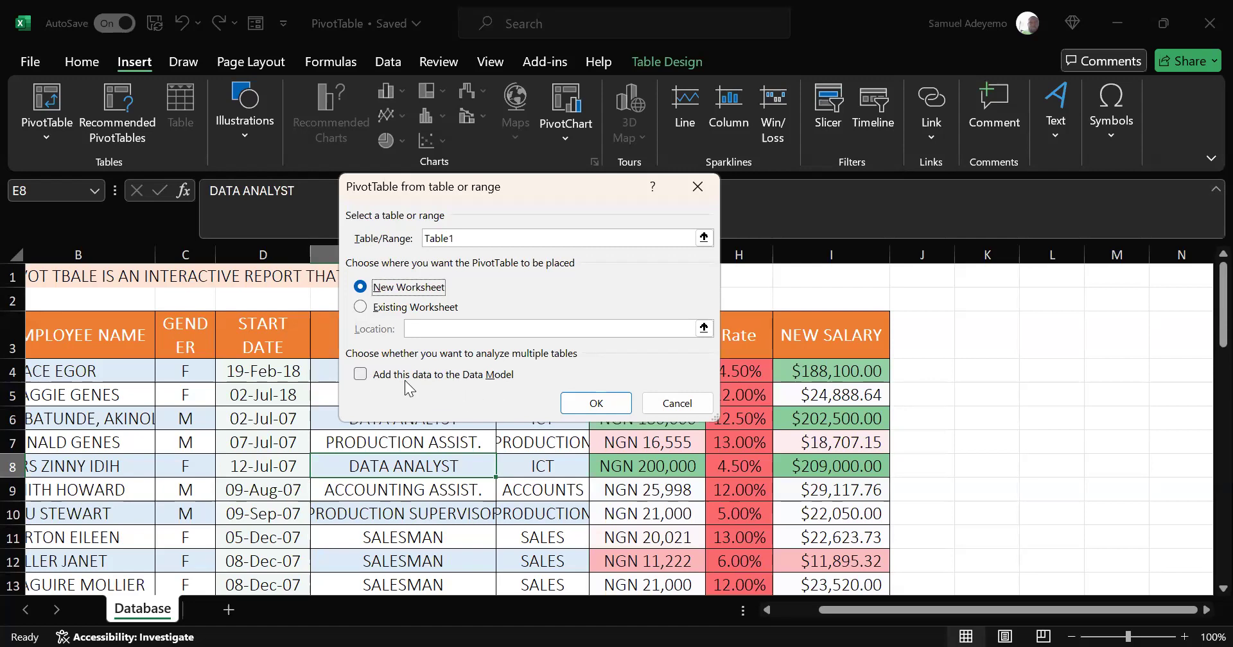
left_click(360, 374)
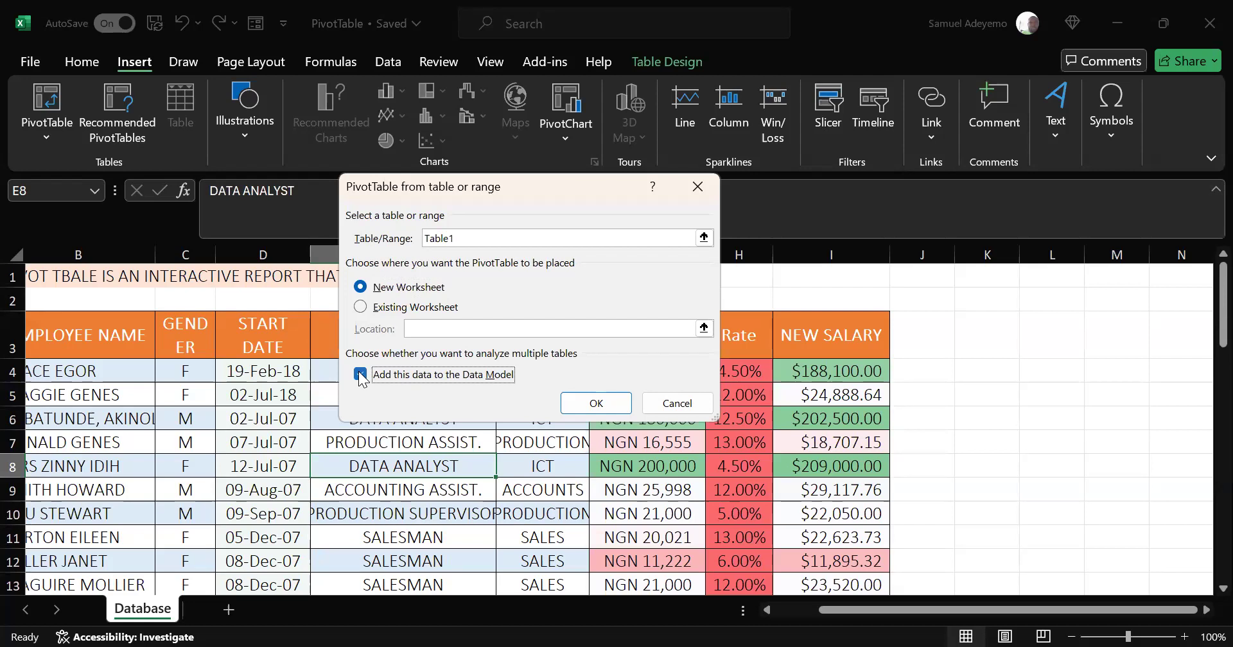
left_click(596, 404)
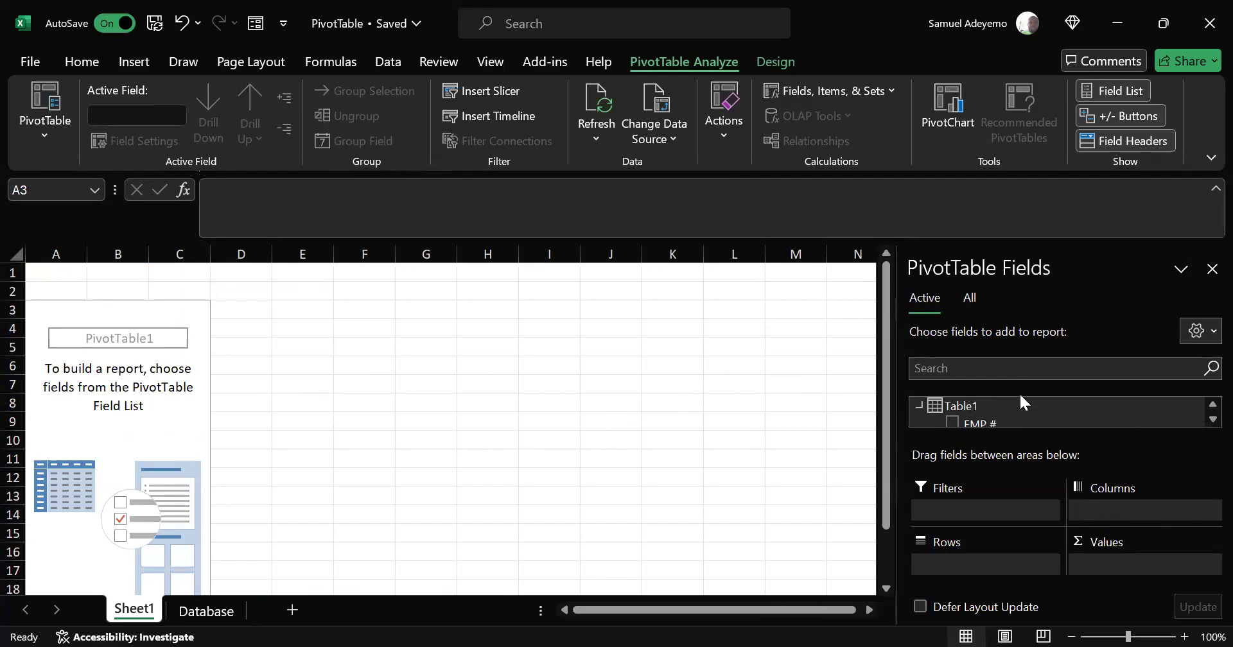
- Examine Table1's fields in the PivotTable field list through NEW SALARY, and switch Defer Layout Update on and off again
left_click(1204, 421)
left_click(1204, 420)
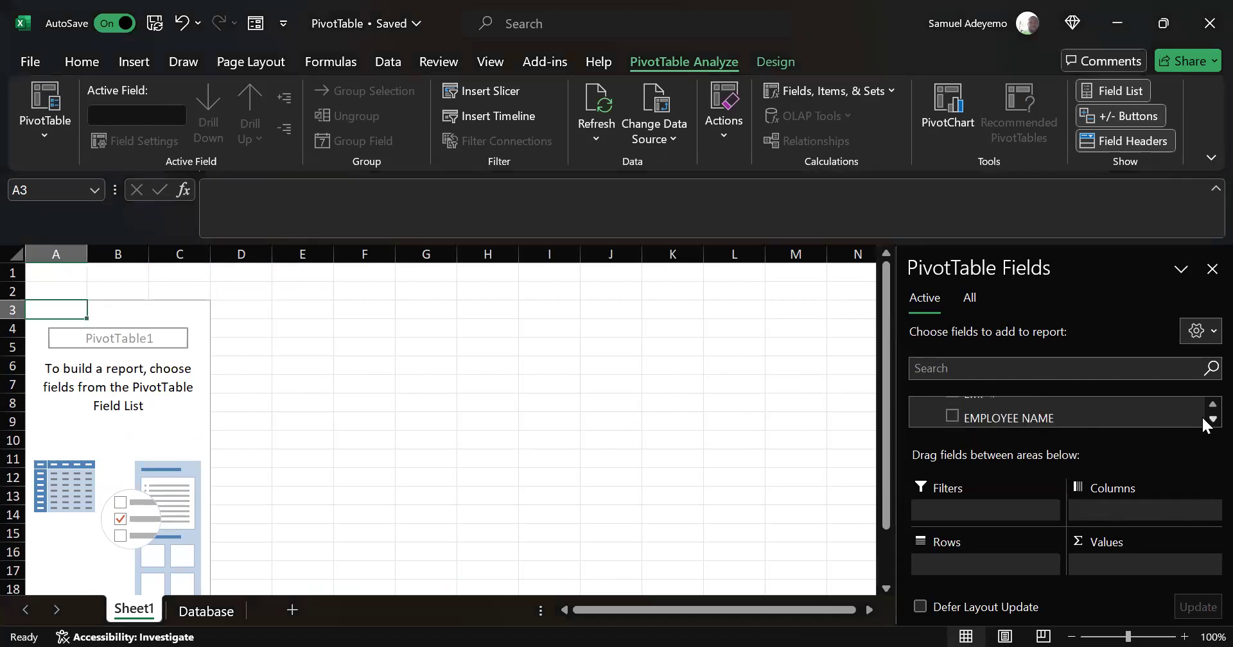
left_click(1203, 421)
left_click(1203, 420)
left_click(1203, 421)
left_click(1204, 421)
left_click(1204, 421)
left_click(1204, 420)
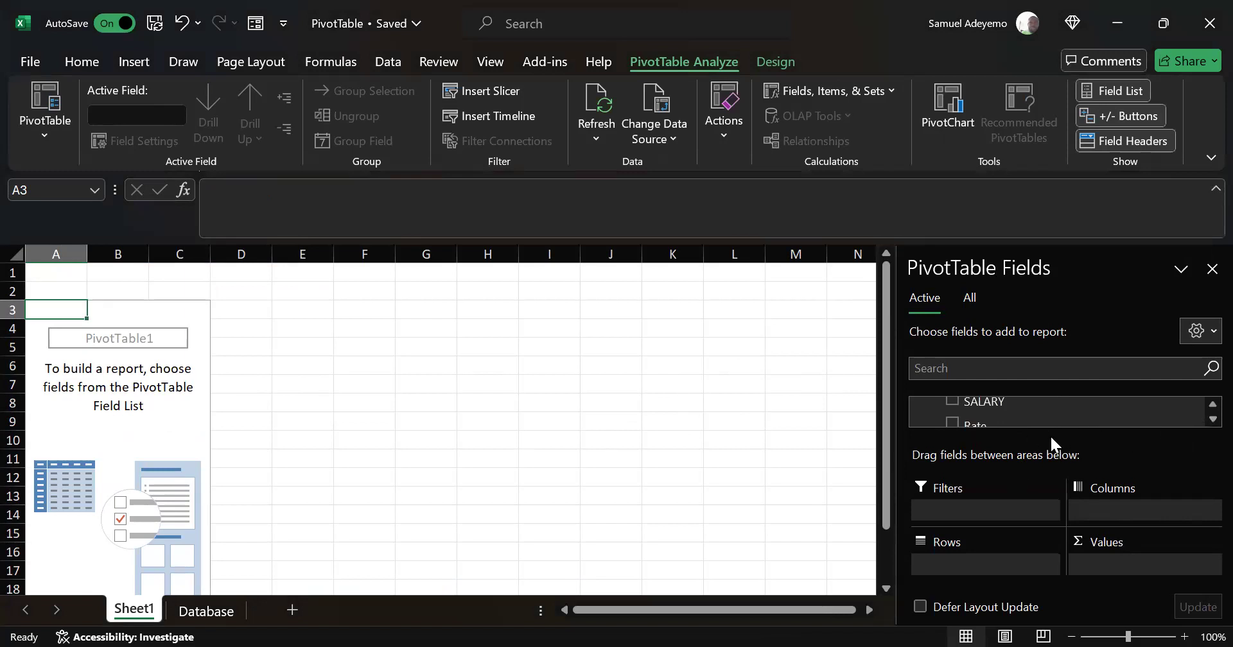
left_click(921, 607)
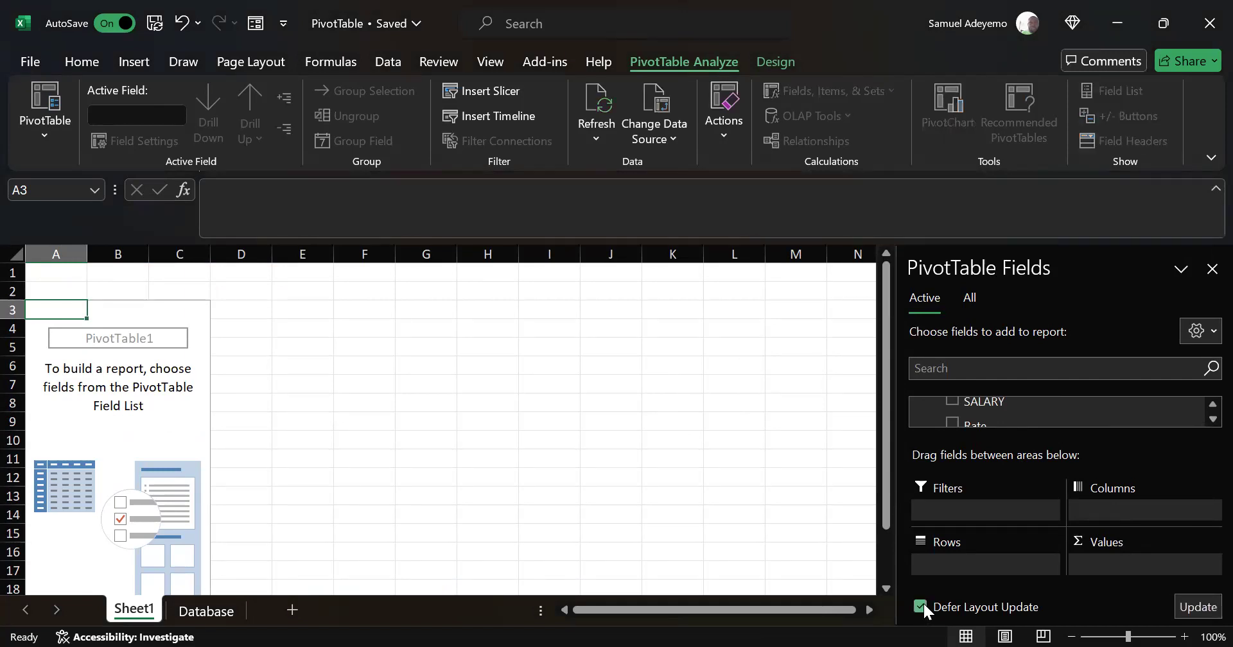
left_click(921, 606)
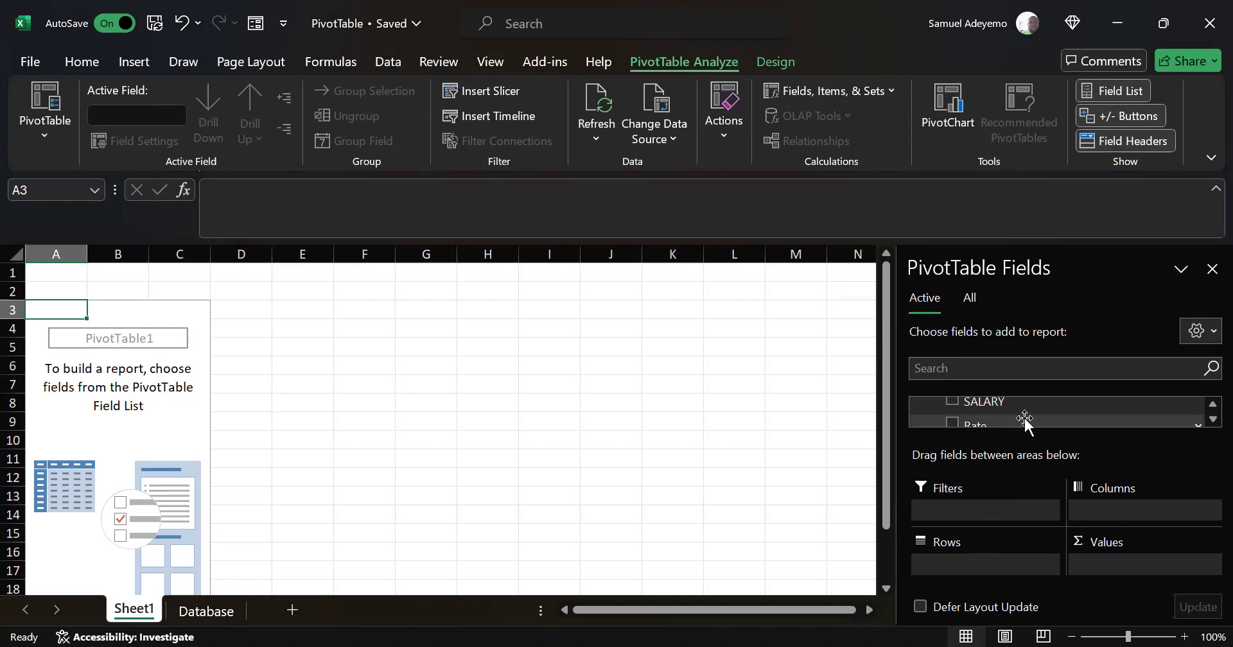
scroll(1016, 421, "down", 1)
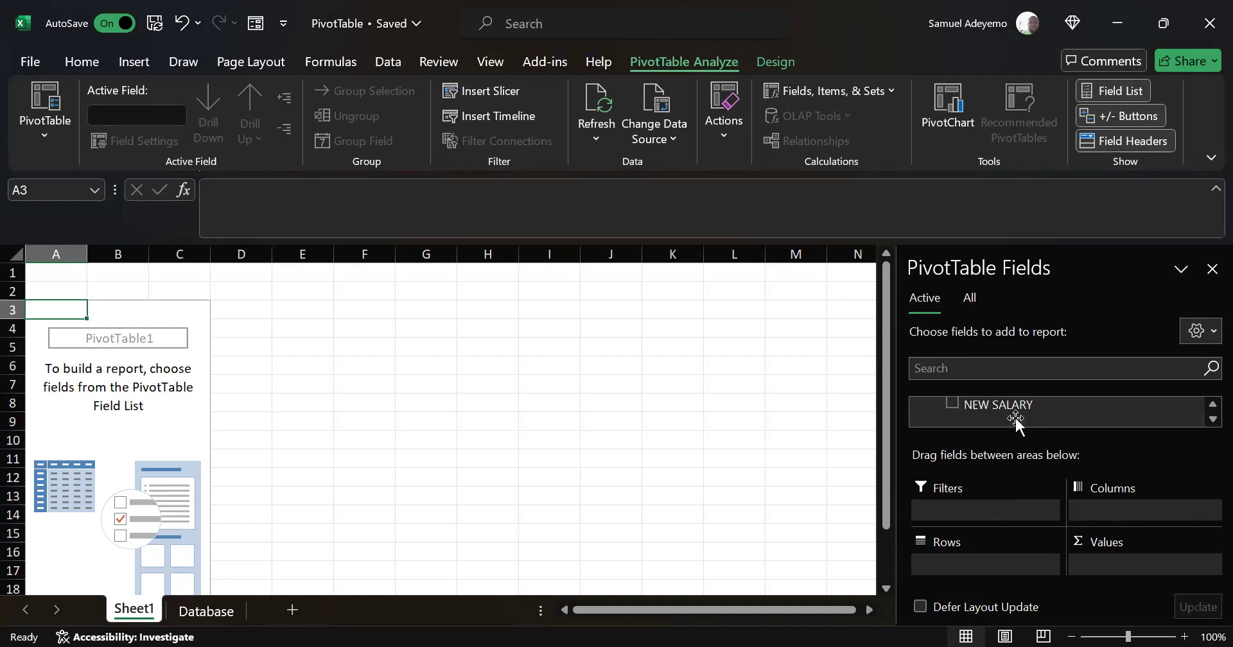
scroll(1201, 399, "up", 1)
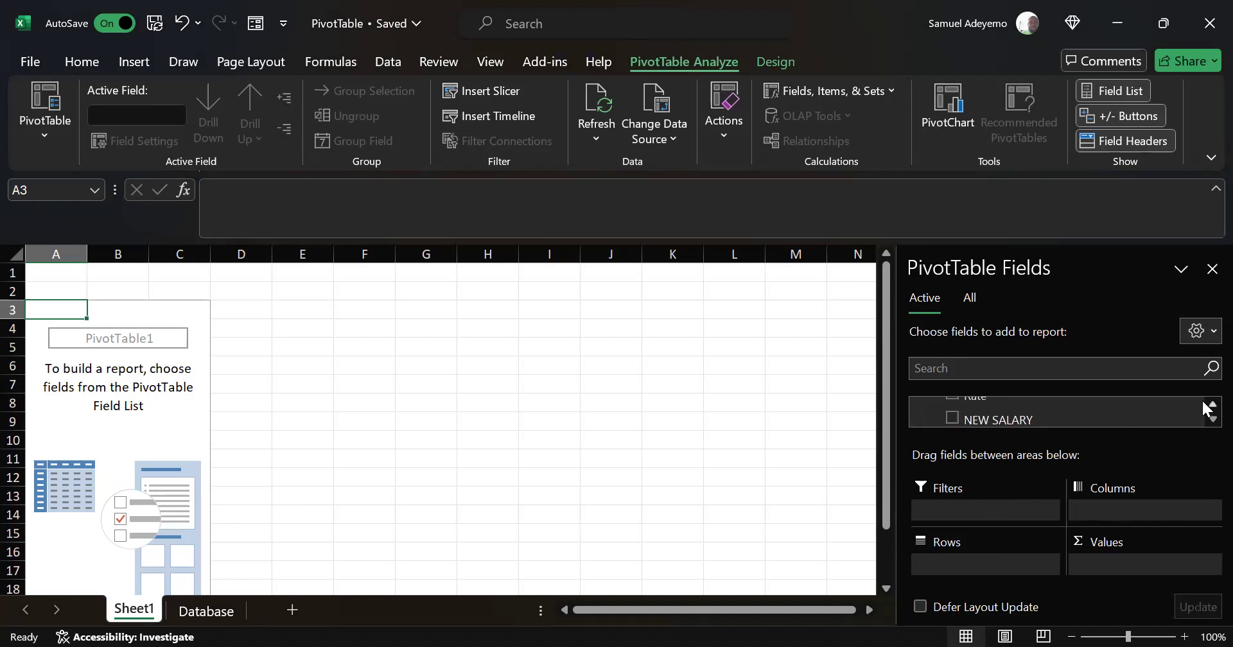
scroll(1202, 399, "up", 5)
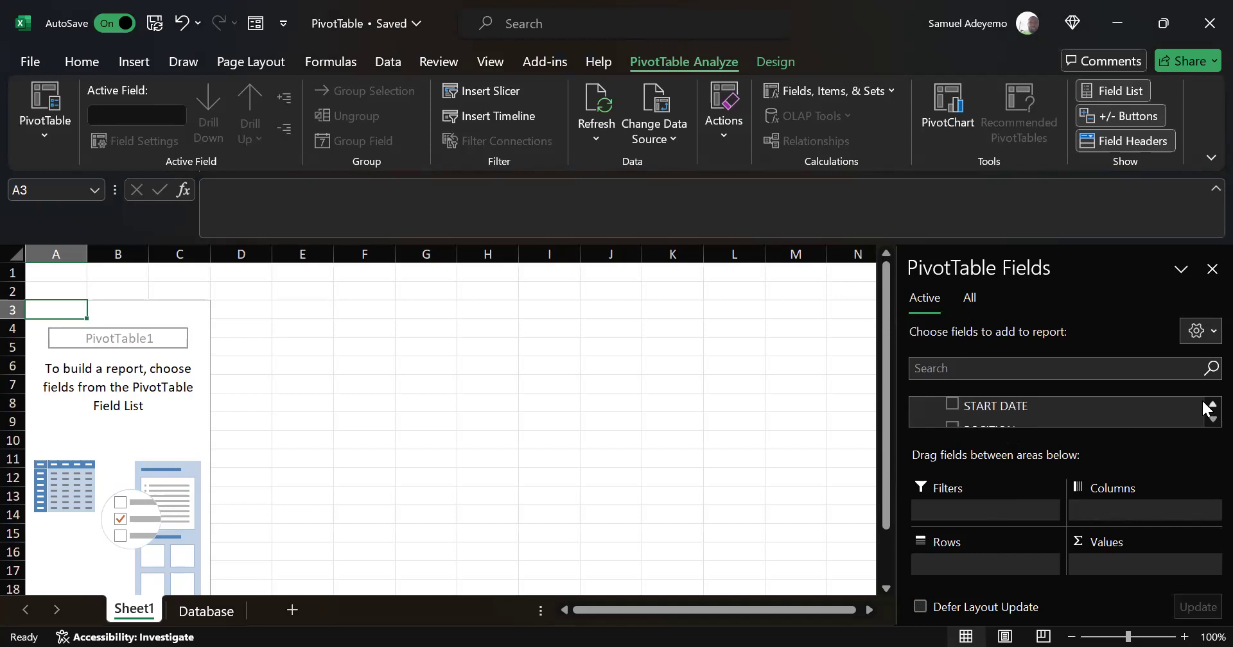
scroll(1201, 399, "up", 2)
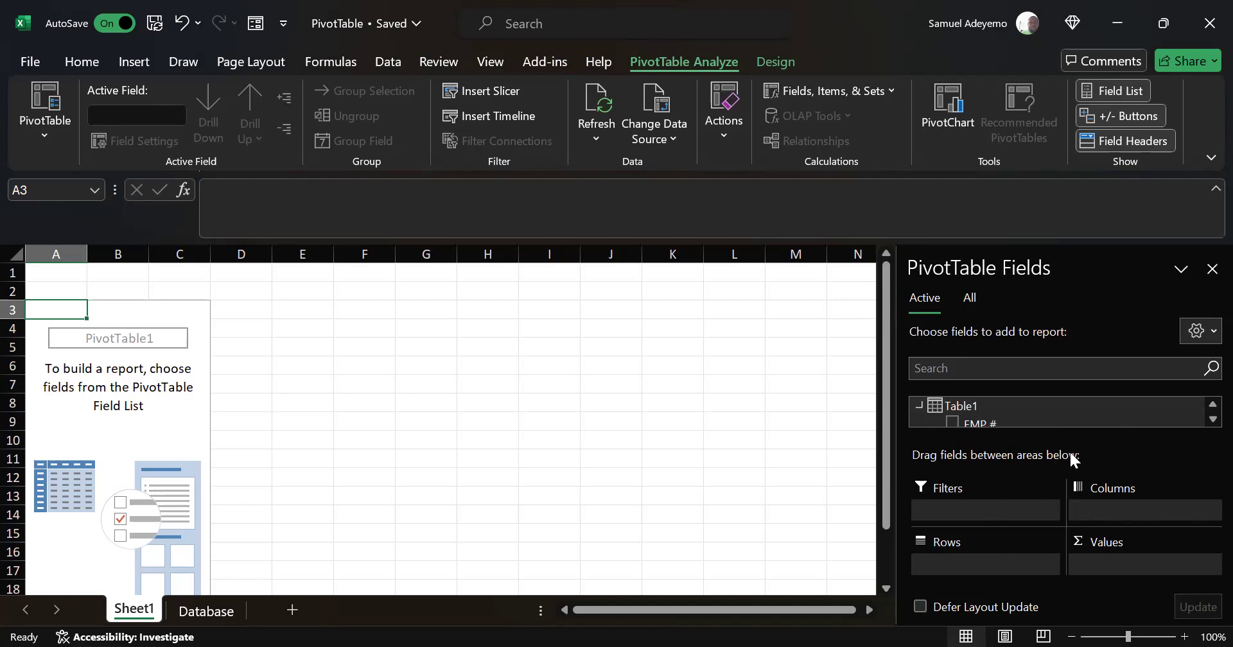
- Switch the PivotTable field list to all tables and expand all of its entries
left_click(971, 298)
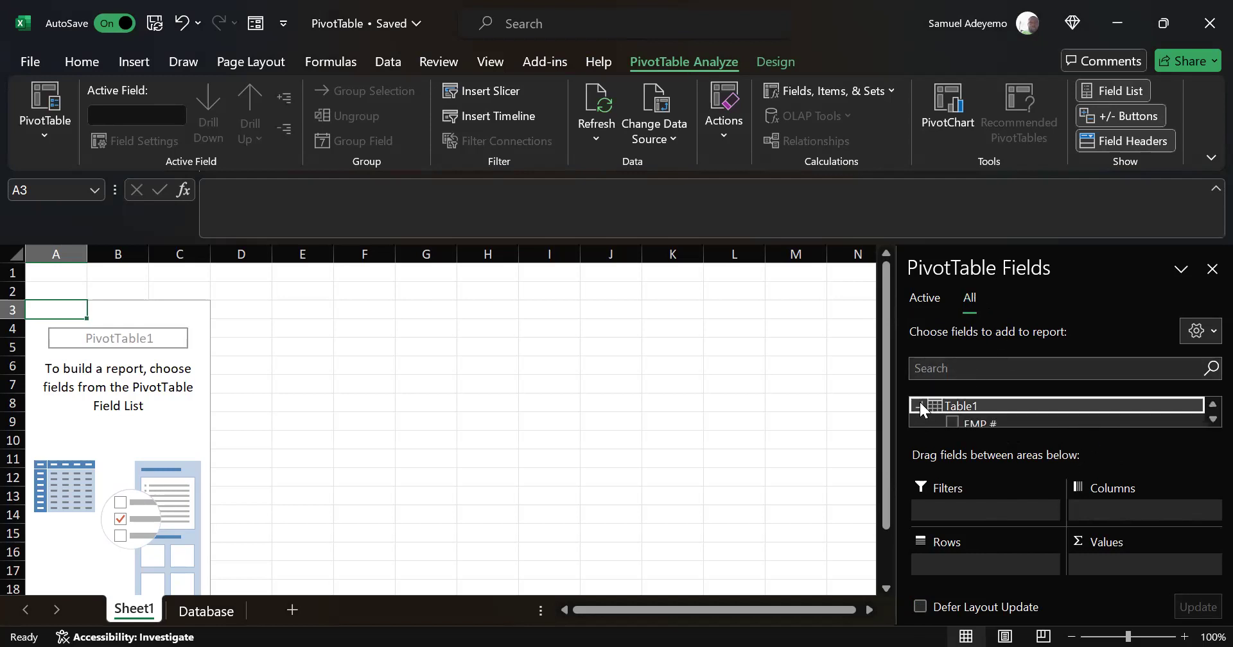
scroll(1203, 416, "down", 4)
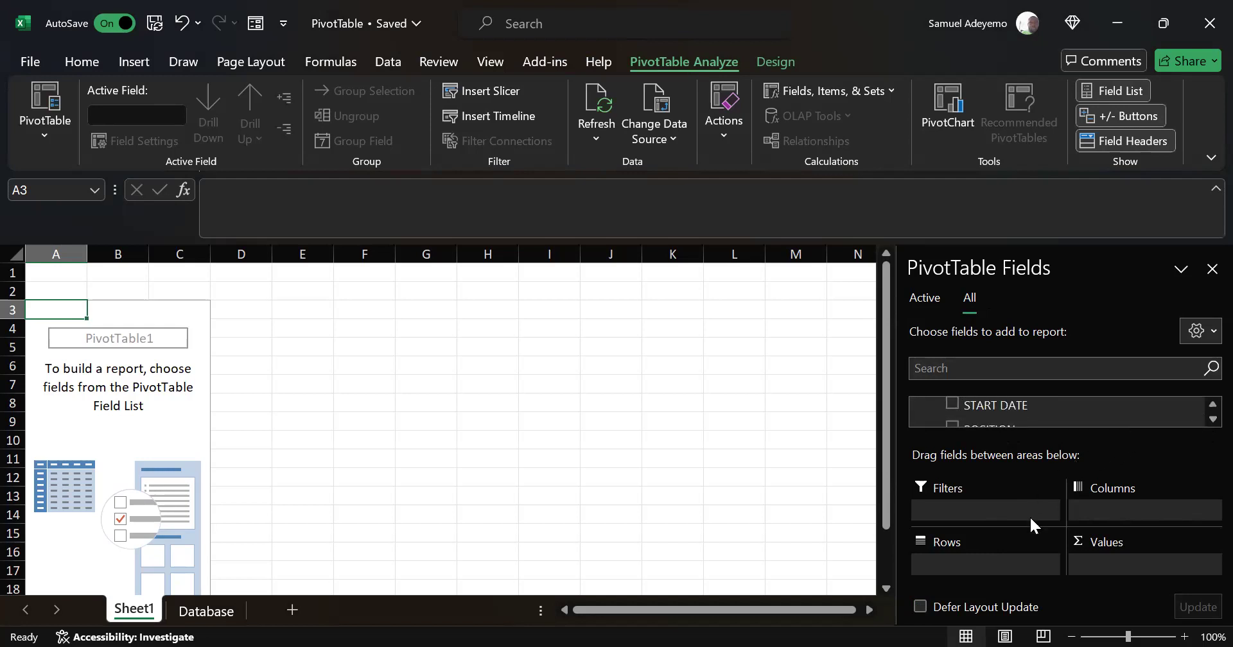
left_click_drag(1010, 428, 1047, 452)
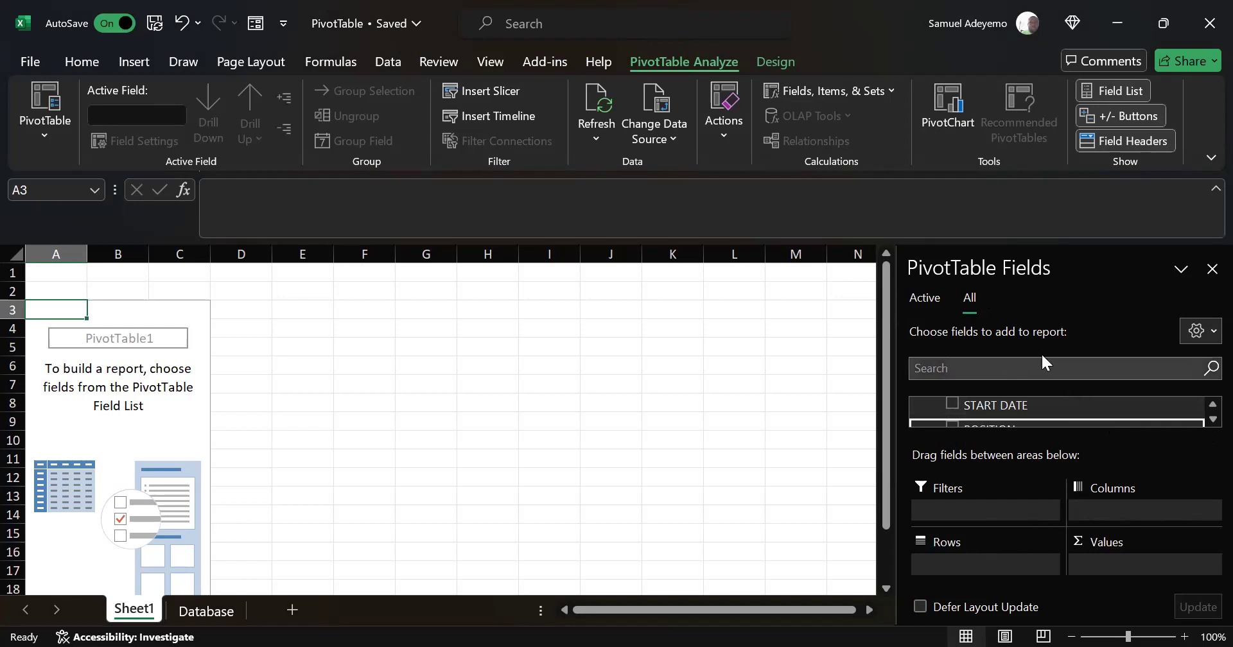
left_click(1201, 333)
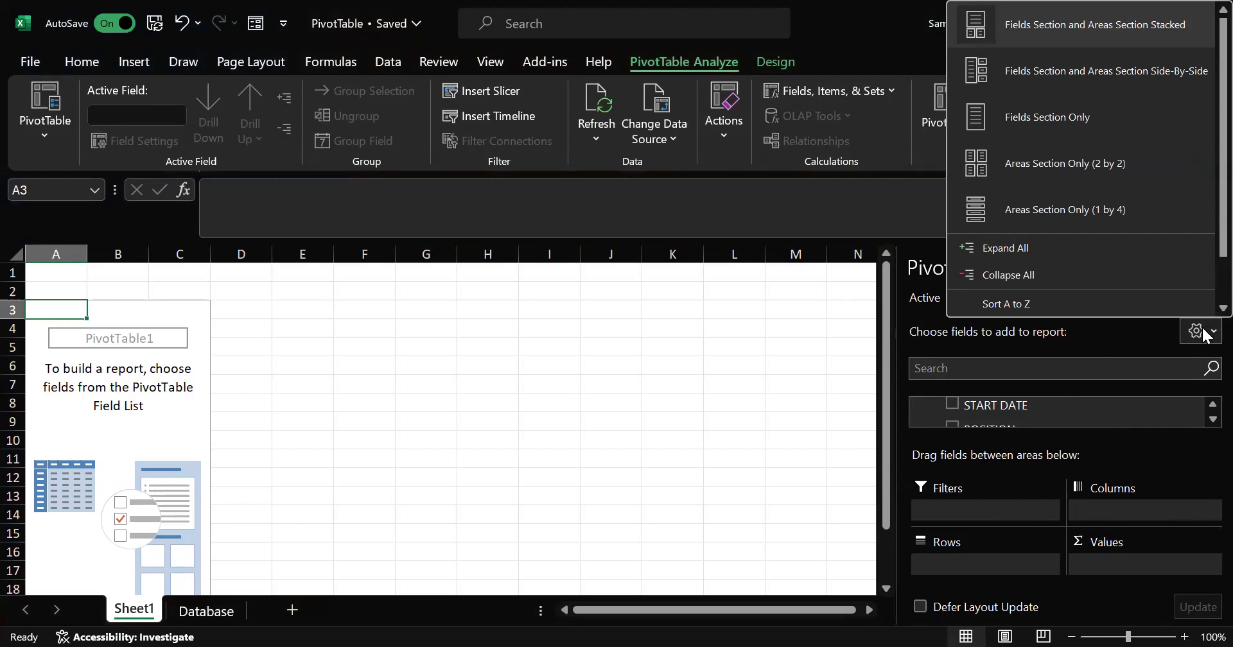
left_click(1027, 245)
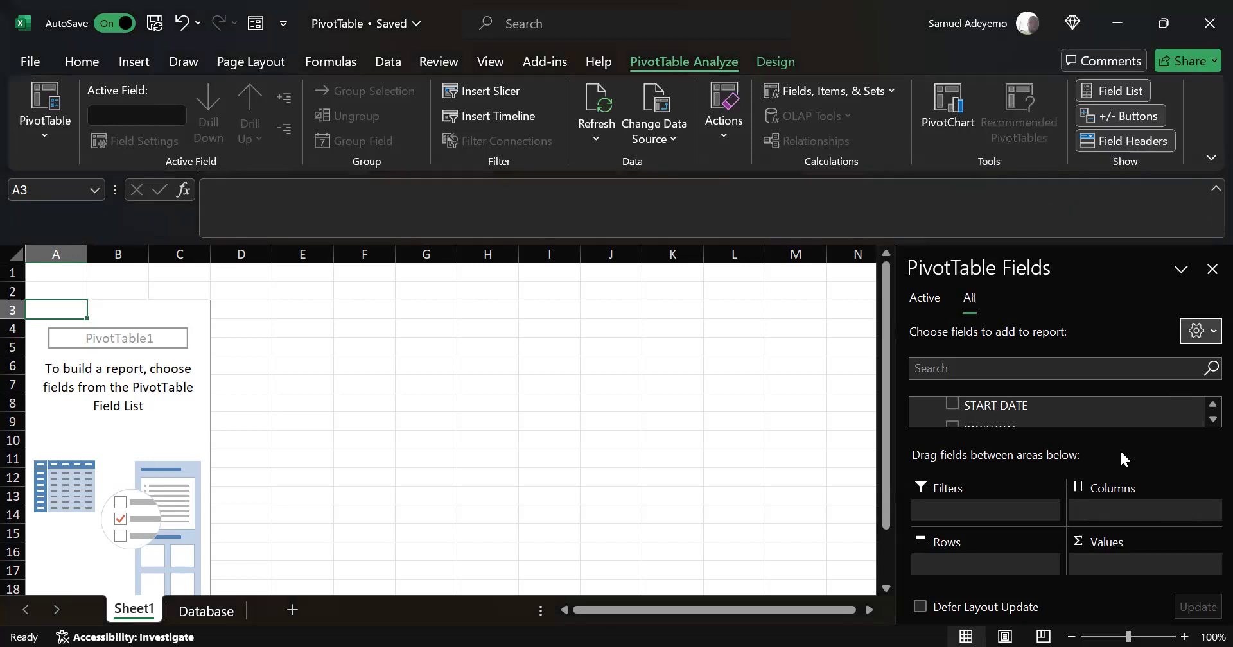
scroll(1035, 415, "up", 5)
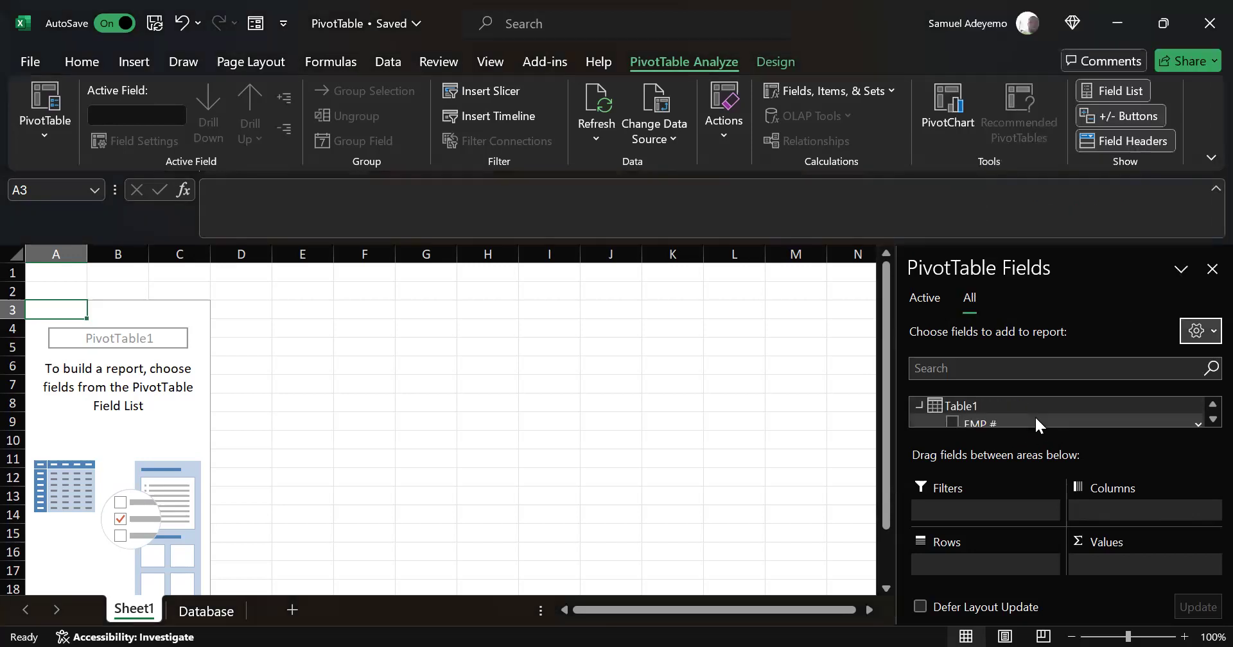
- Compare the employee table's column headers on the Database sheet with the PivotTable field list on Sheet1
left_click(199, 616)
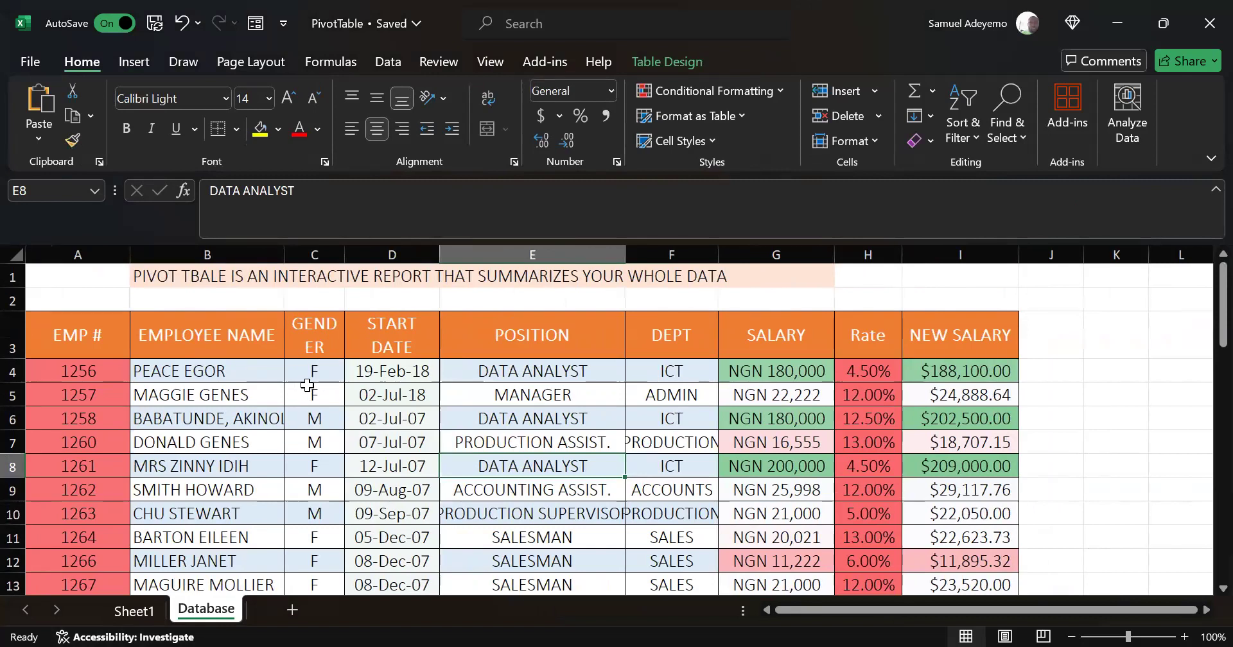
left_click(106, 371)
left_click(73, 342)
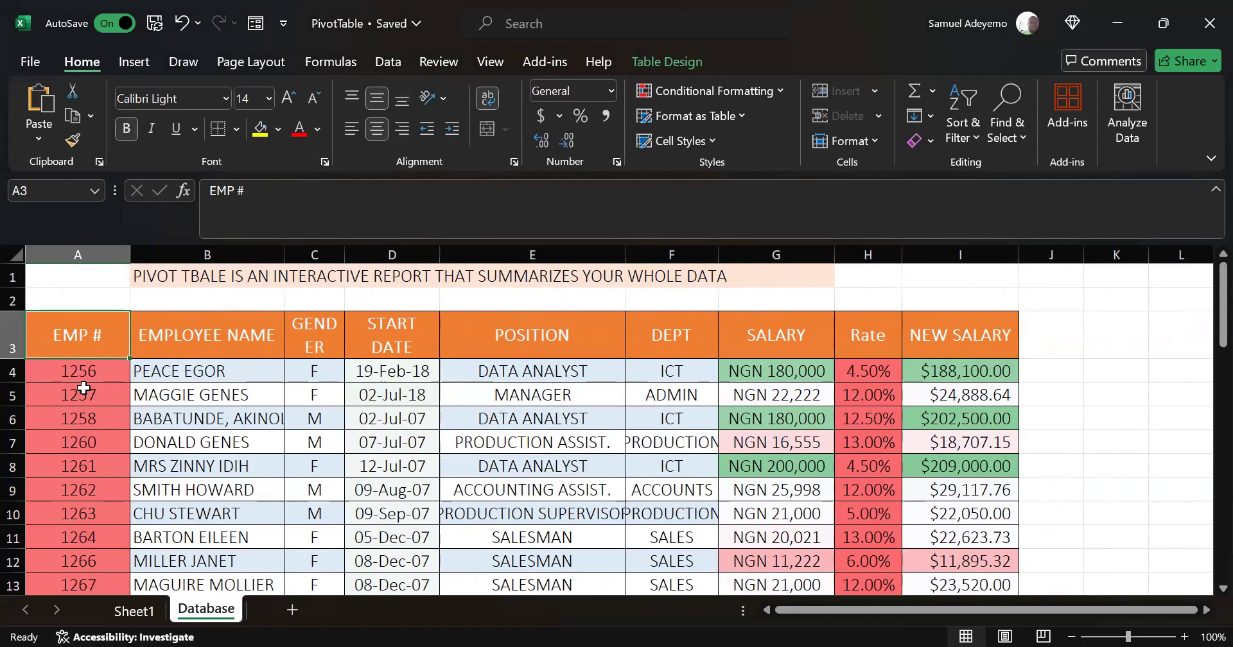
left_click(135, 612)
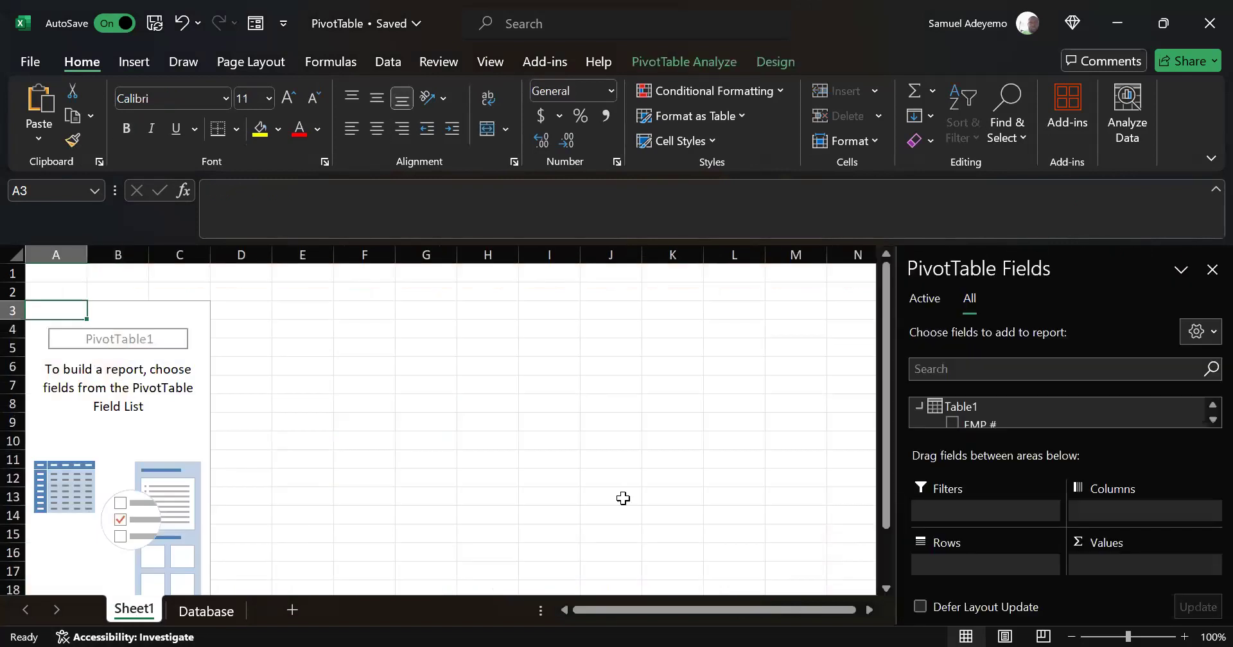
scroll(1202, 423, "down", 3)
scroll(1203, 422, "down", 1)
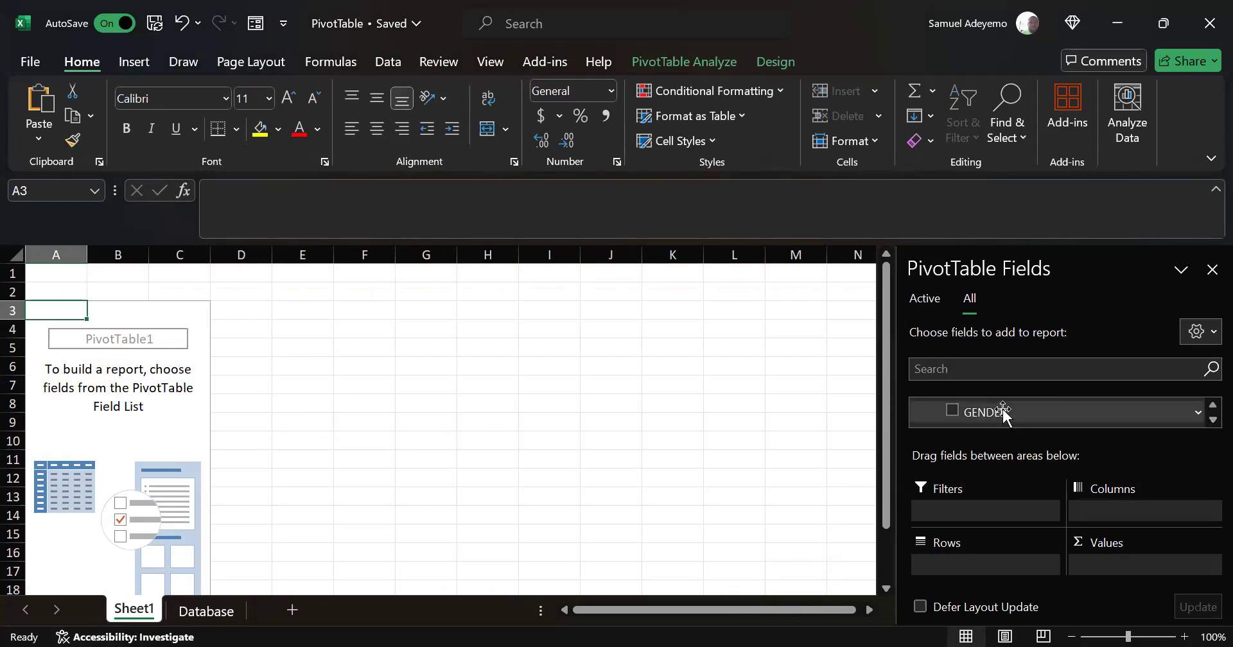
- Add the GENDER field to the PivotTable's Rows area
left_click_drag(1003, 413, 961, 564)
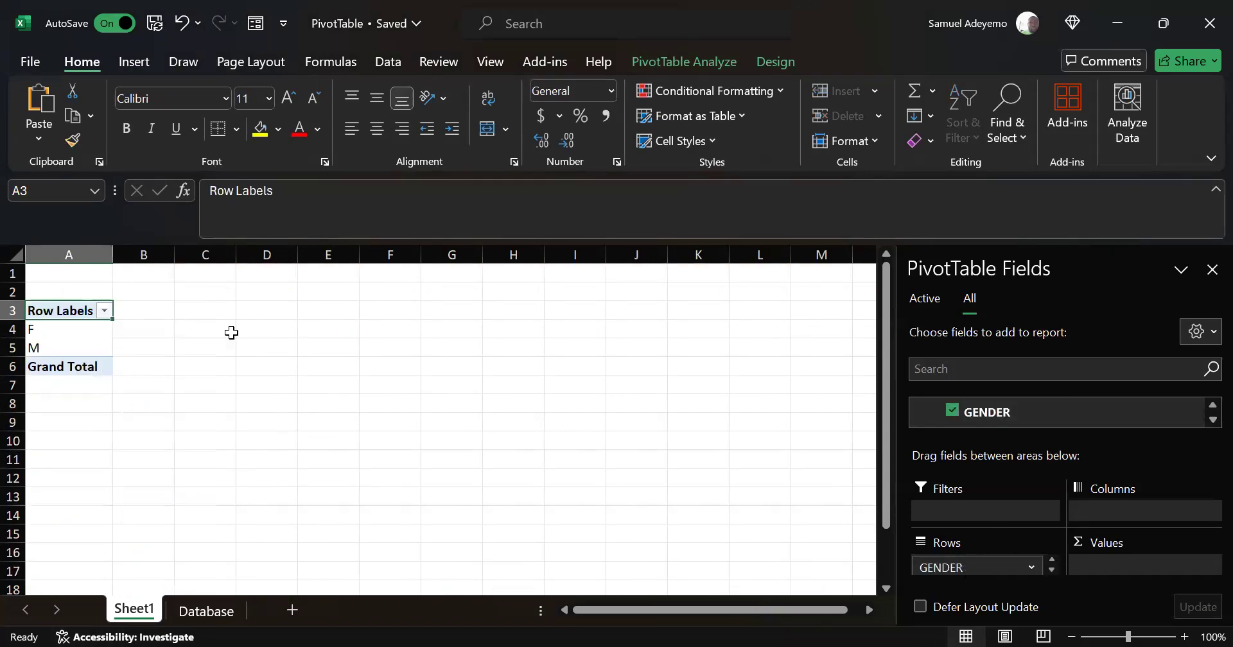
- Compare worksheet columns and rows, and examine the F and M row labels in A4:A5 of the PivotTable
left_click(264, 257)
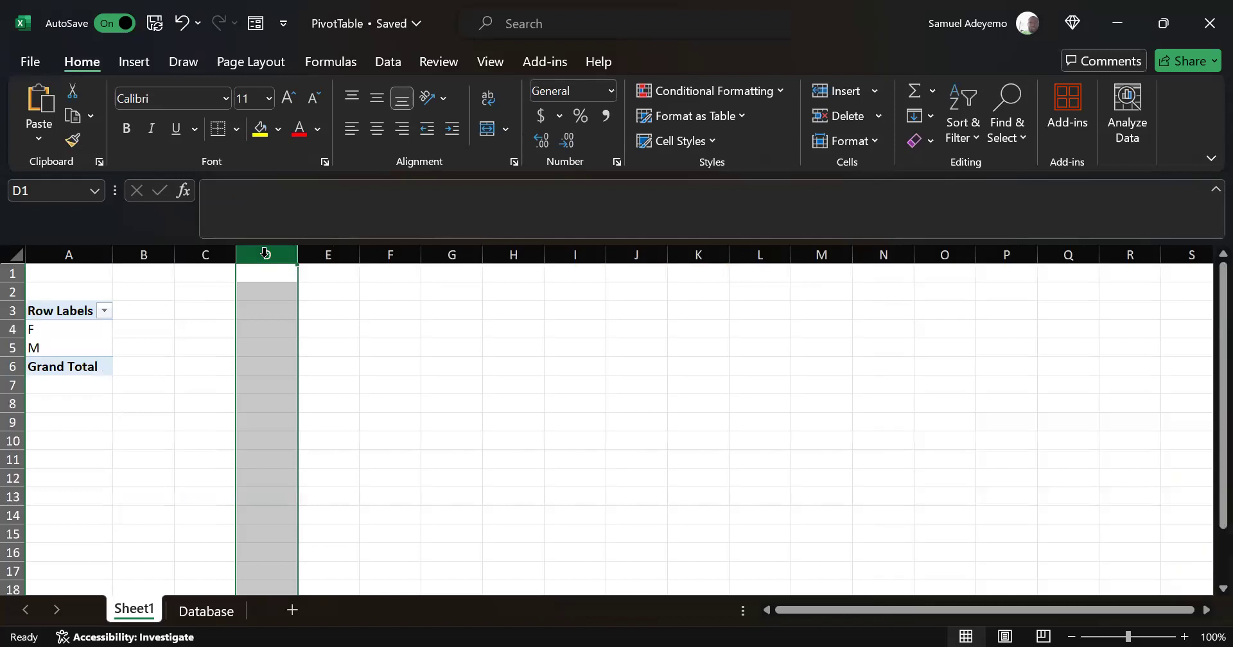
left_click(13, 441)
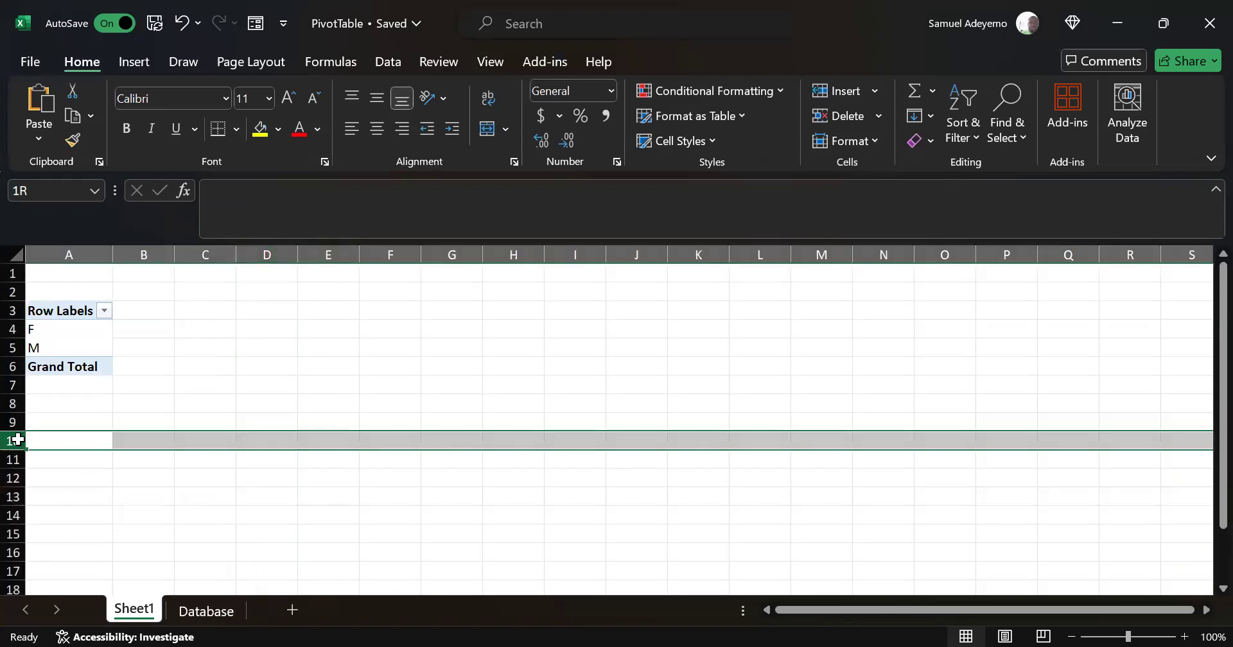
left_click(265, 250)
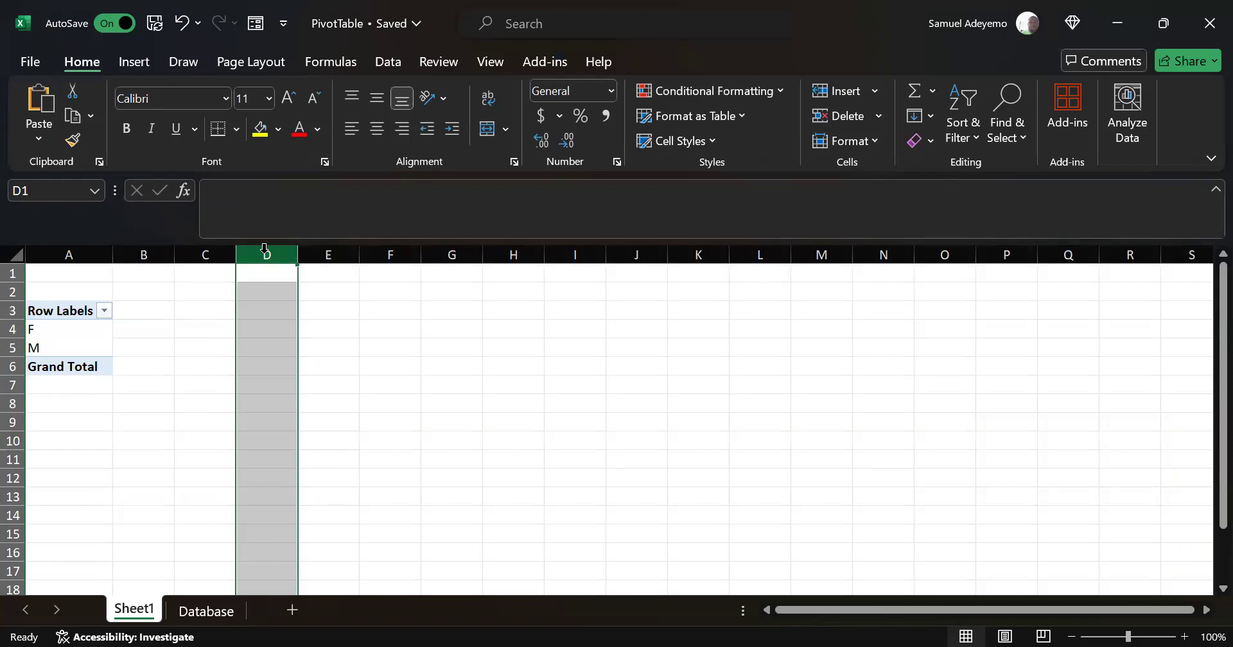
left_click(13, 386)
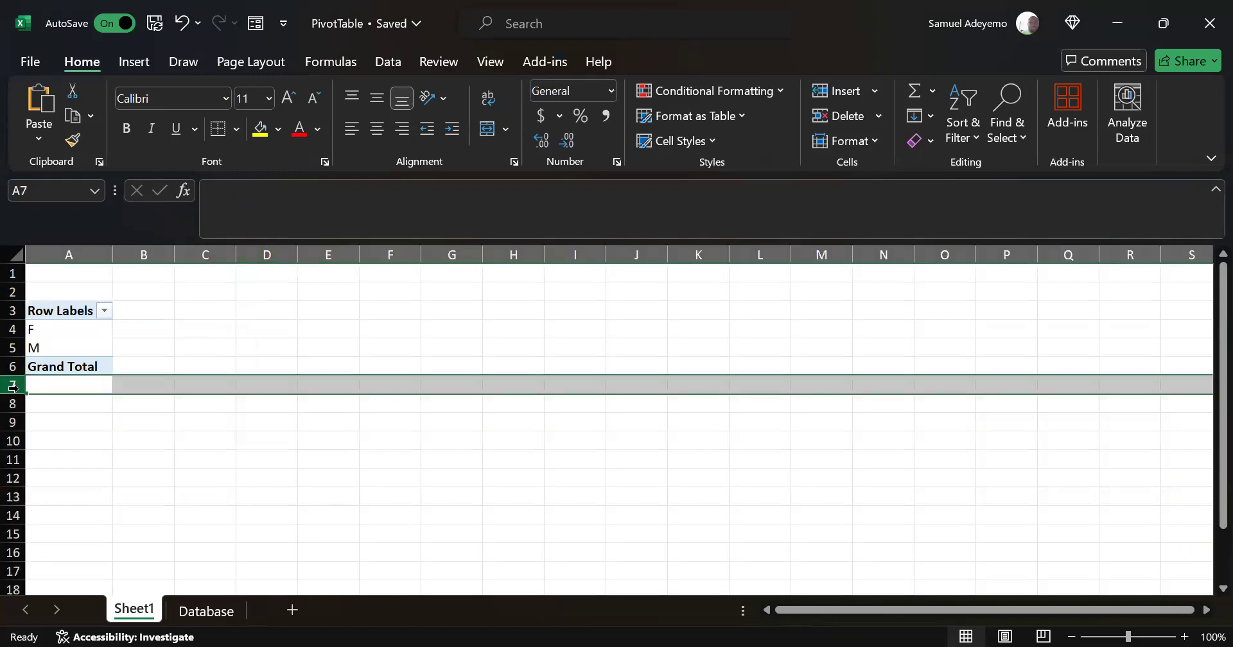
left_click(266, 252)
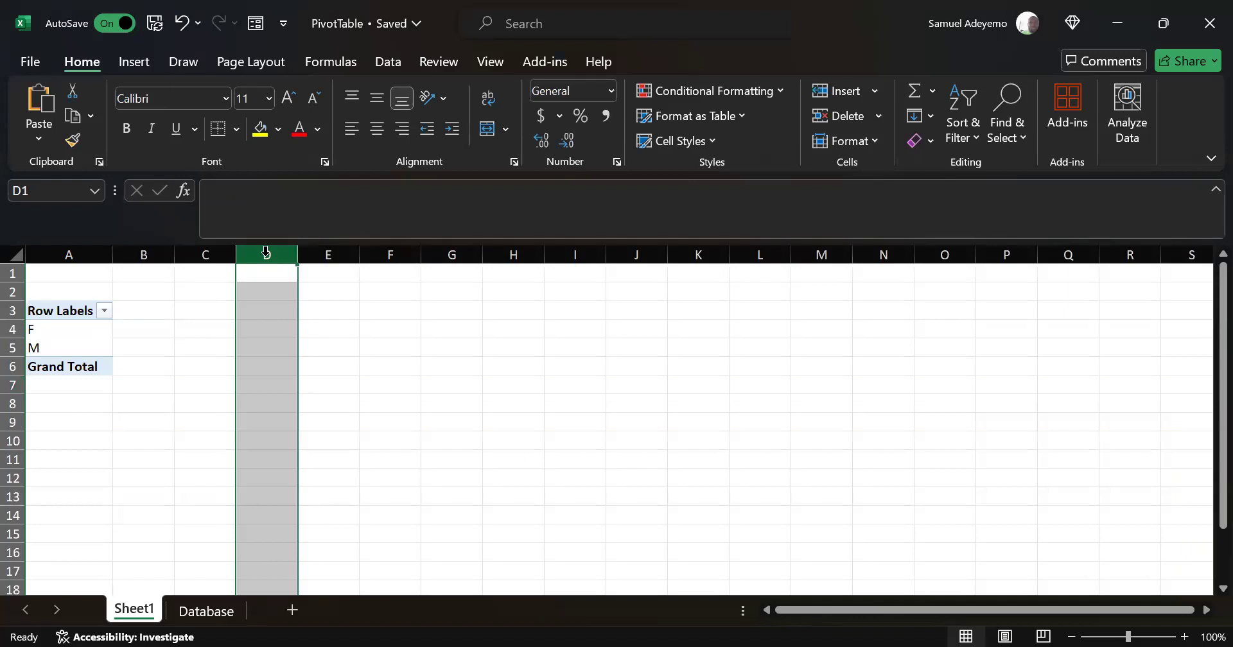
left_click(13, 404)
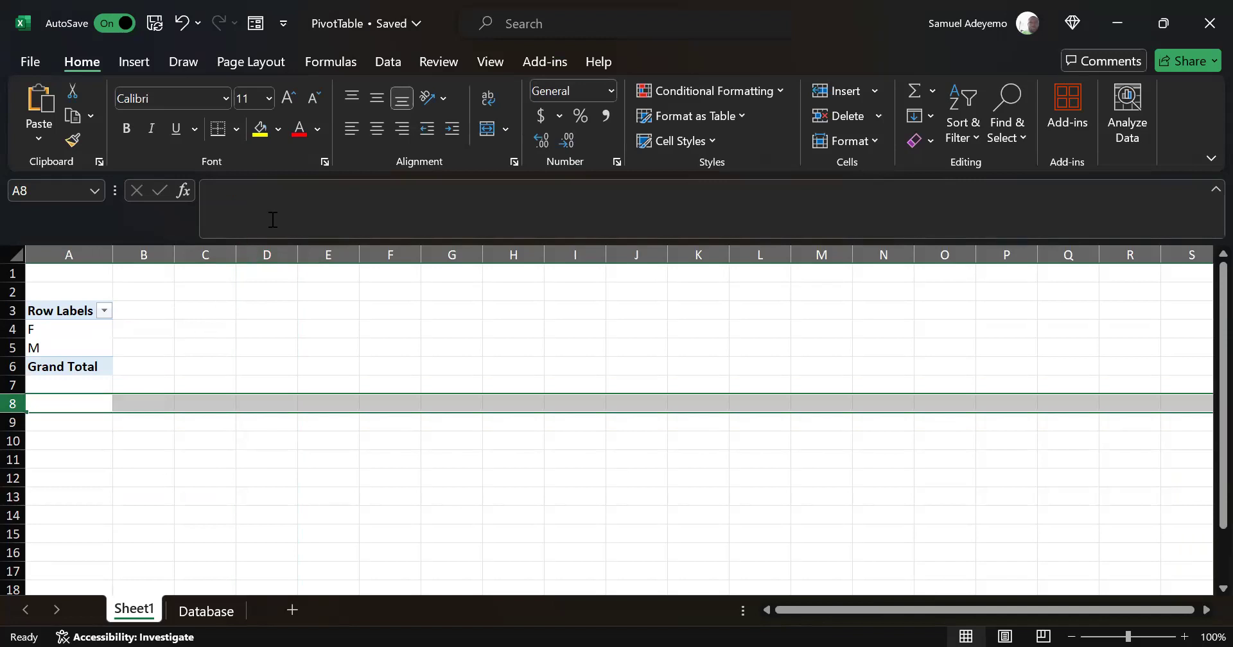
left_click(280, 252)
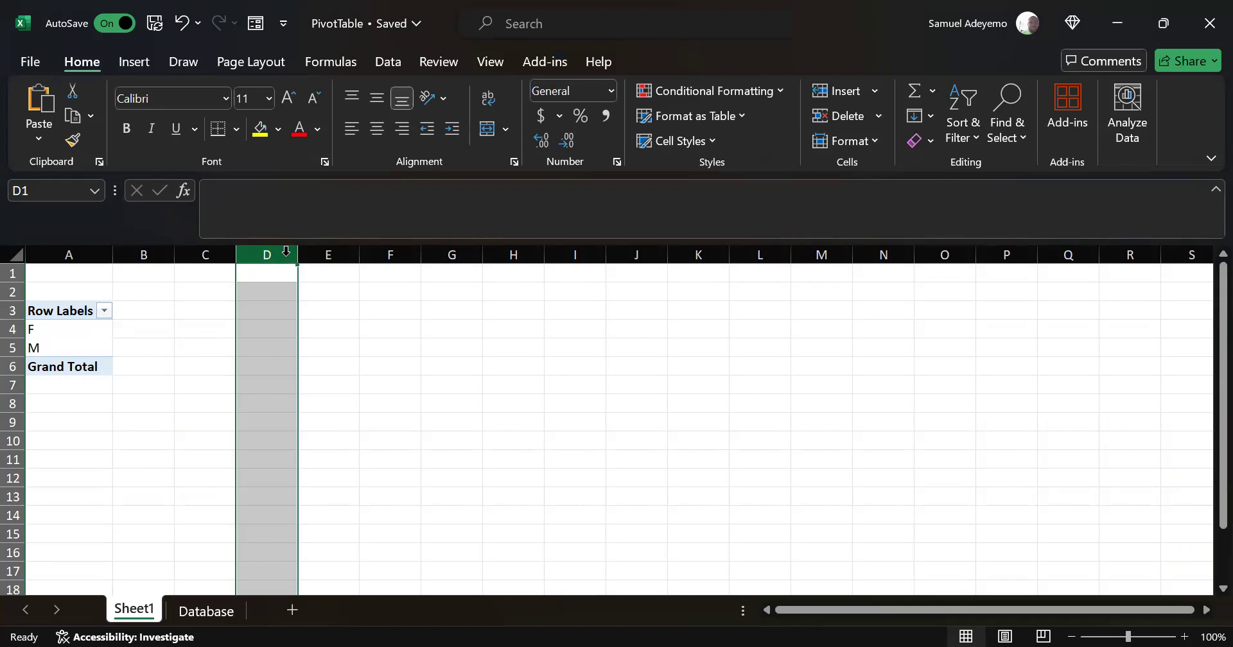
left_click(307, 323)
left_click(264, 254)
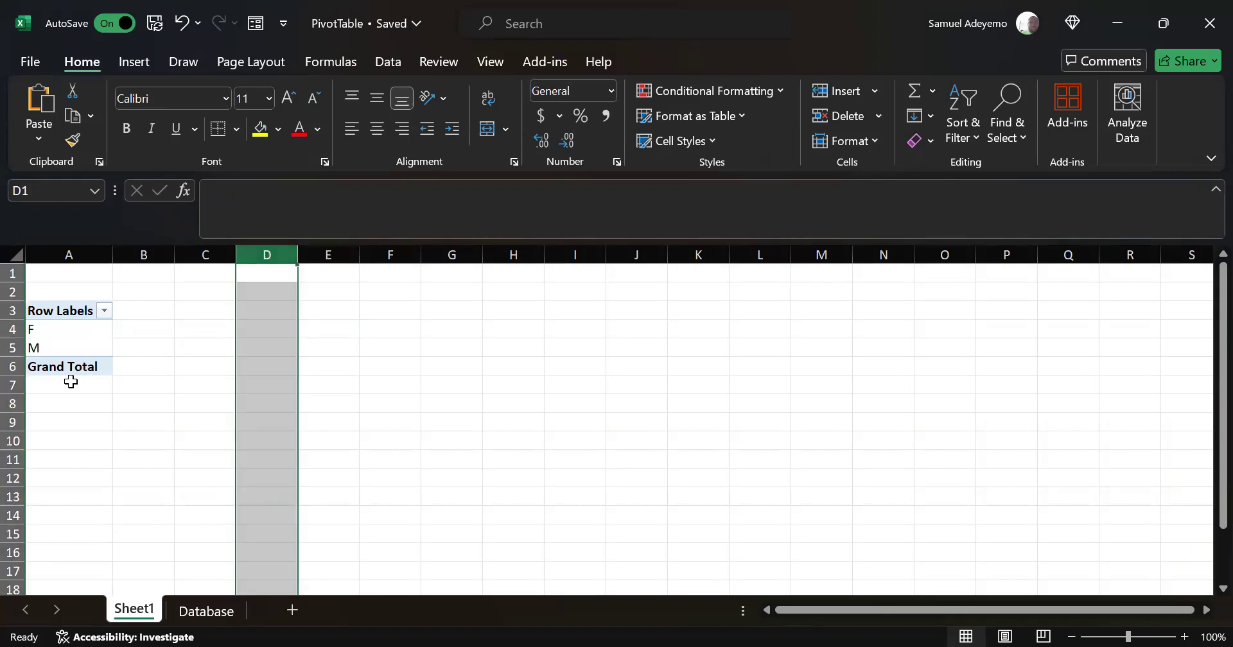
left_click(27, 409)
left_click(13, 403)
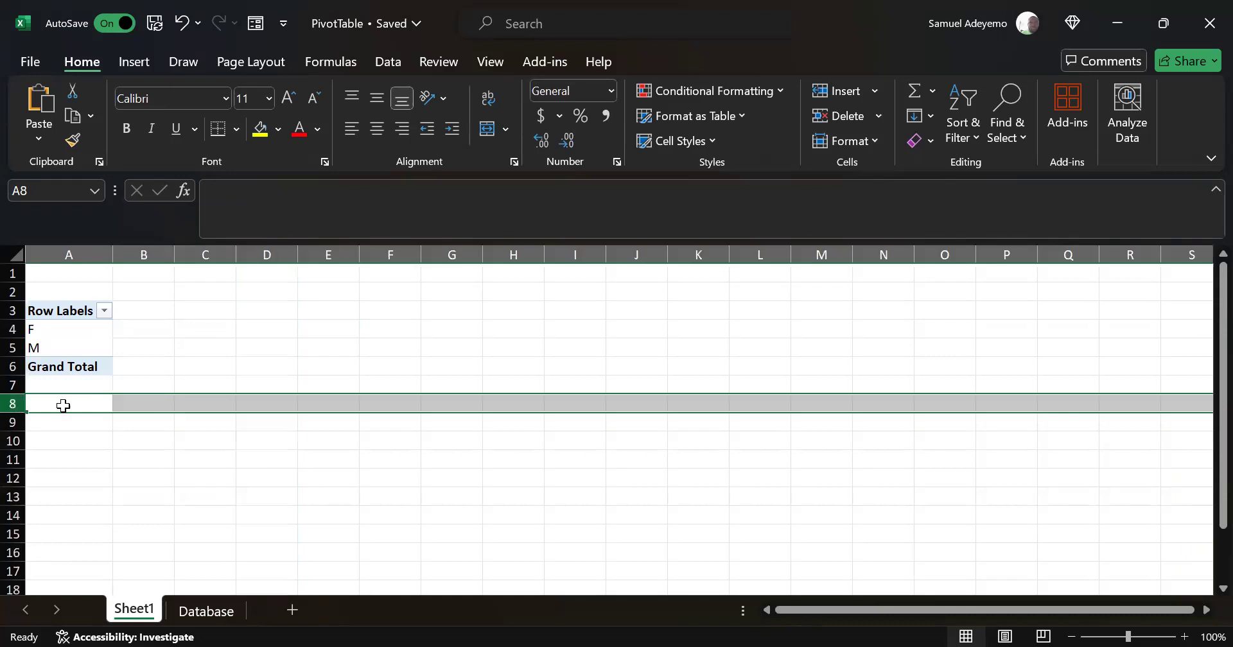
left_click(307, 363)
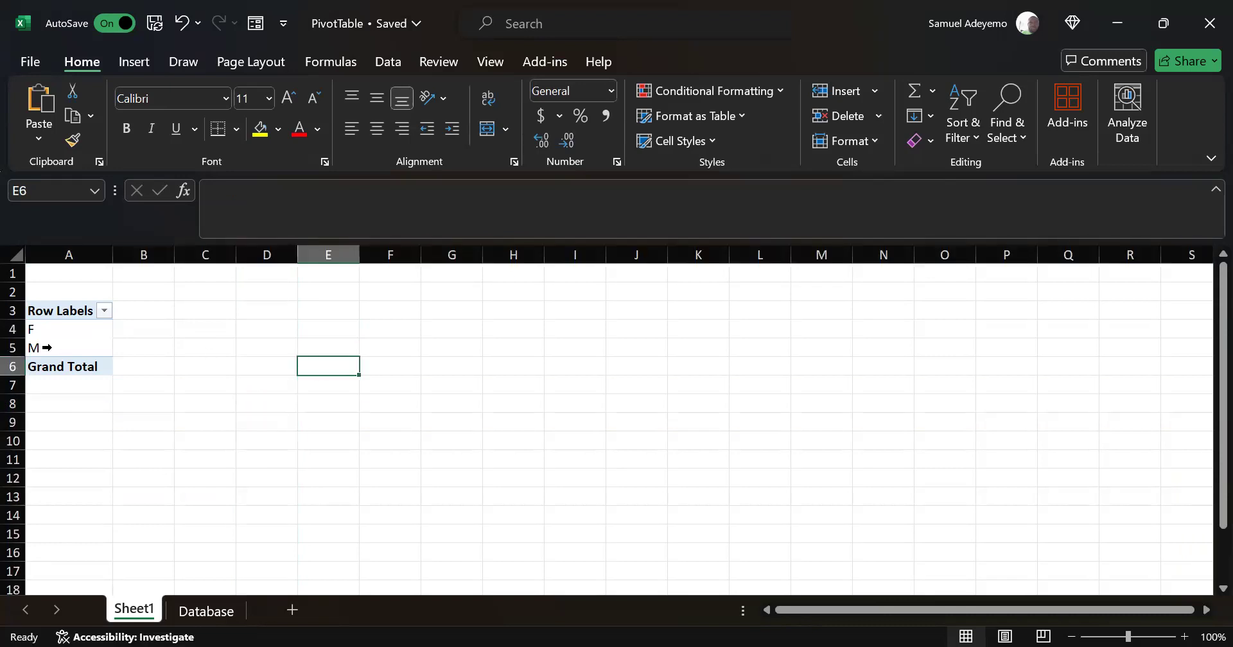
left_click(46, 347)
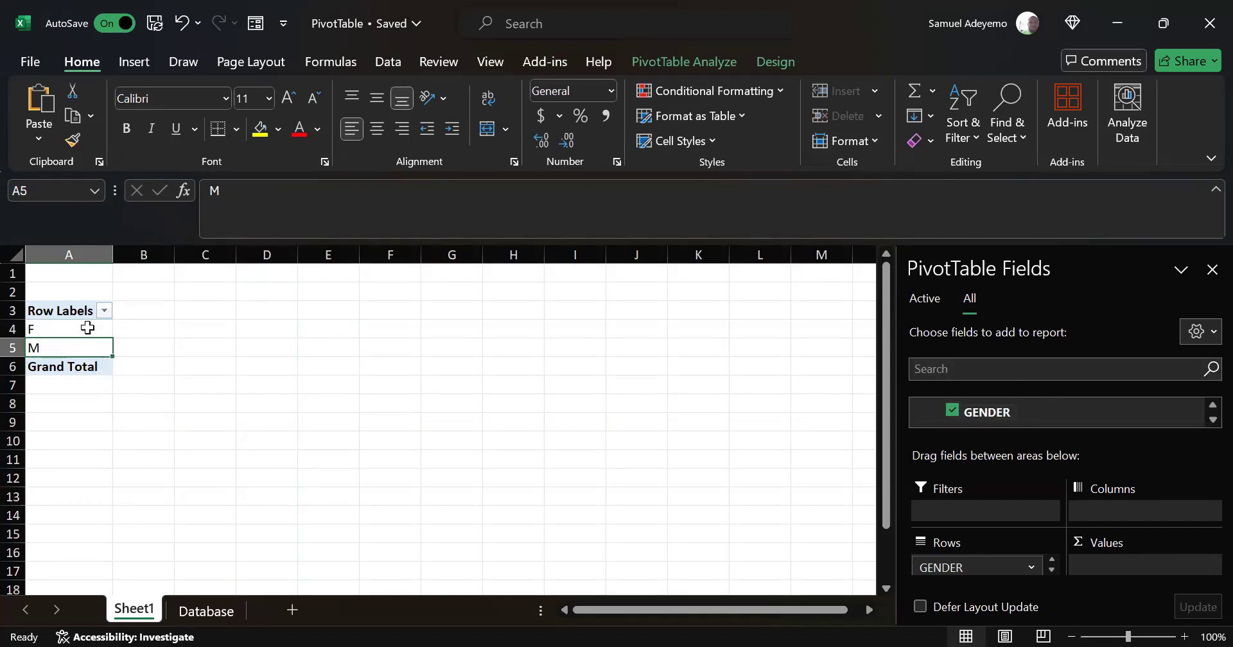
left_click(126, 331)
left_click(127, 347)
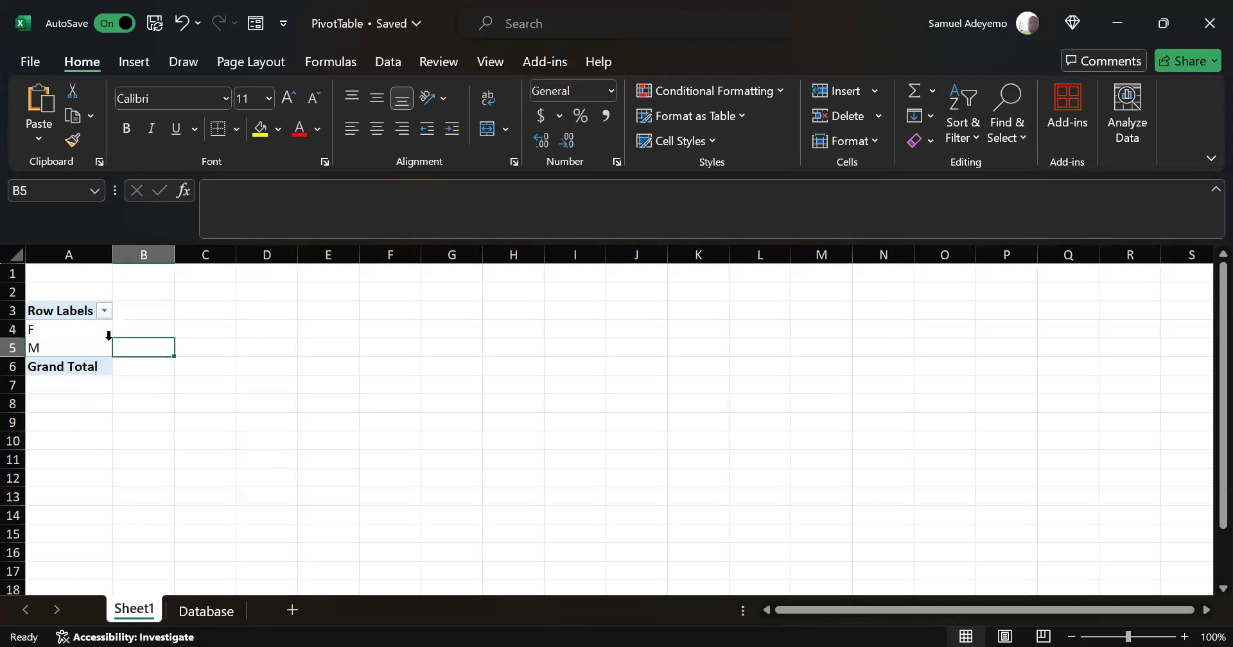
left_click(109, 335)
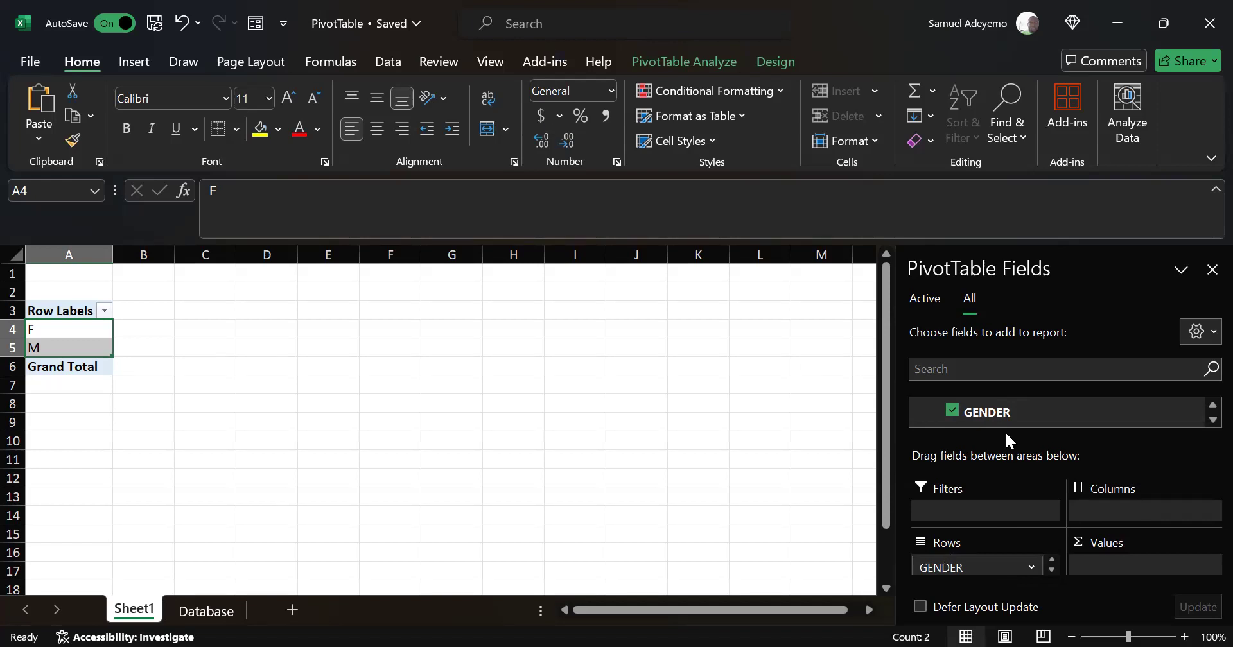
- Look through Table1's fields in the PivotTable field list, down past START DATE and back up to the table name
left_click(1211, 420)
left_click(1212, 420)
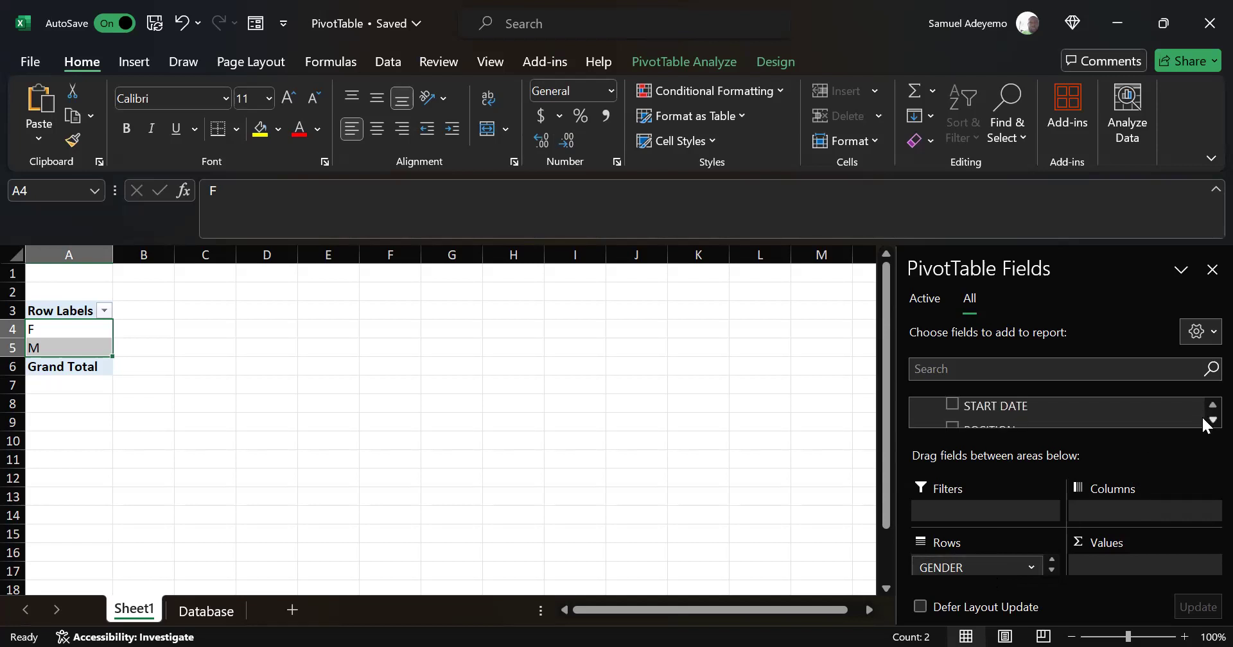
left_click(1207, 420)
left_click(1208, 421)
left_click(1211, 406)
left_click(1212, 406)
left_click(1212, 406)
left_click(1212, 405)
left_click(1211, 406)
left_click(1211, 406)
left_click(1206, 421)
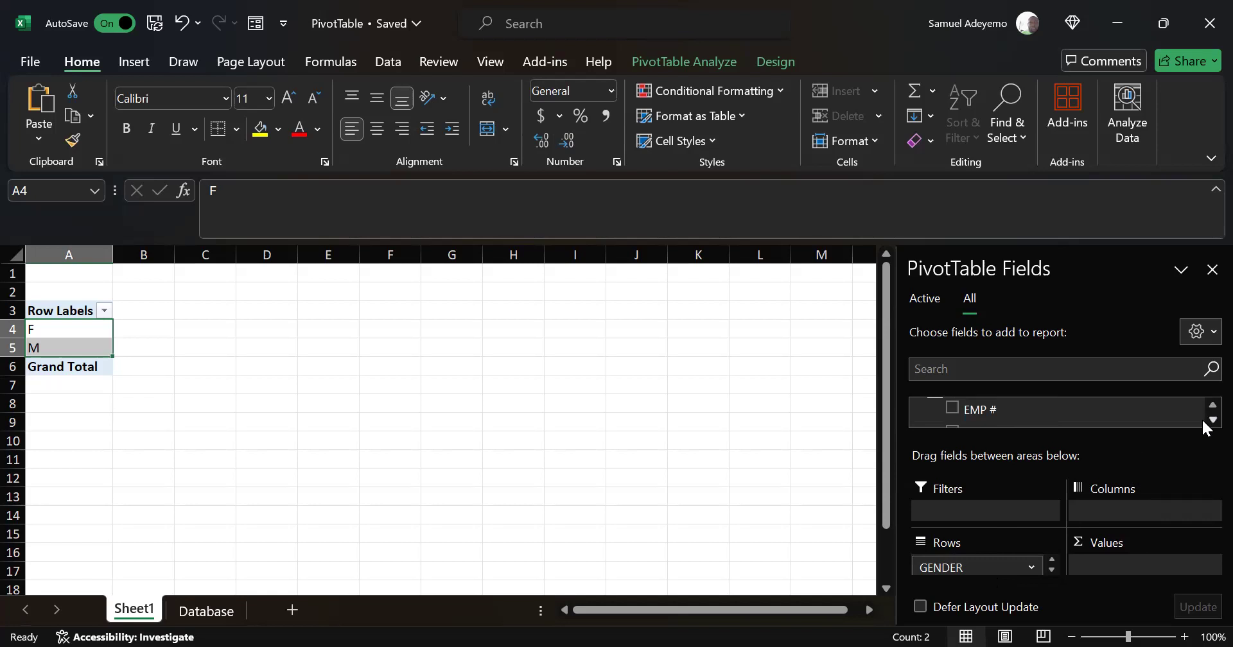
left_click(1206, 424)
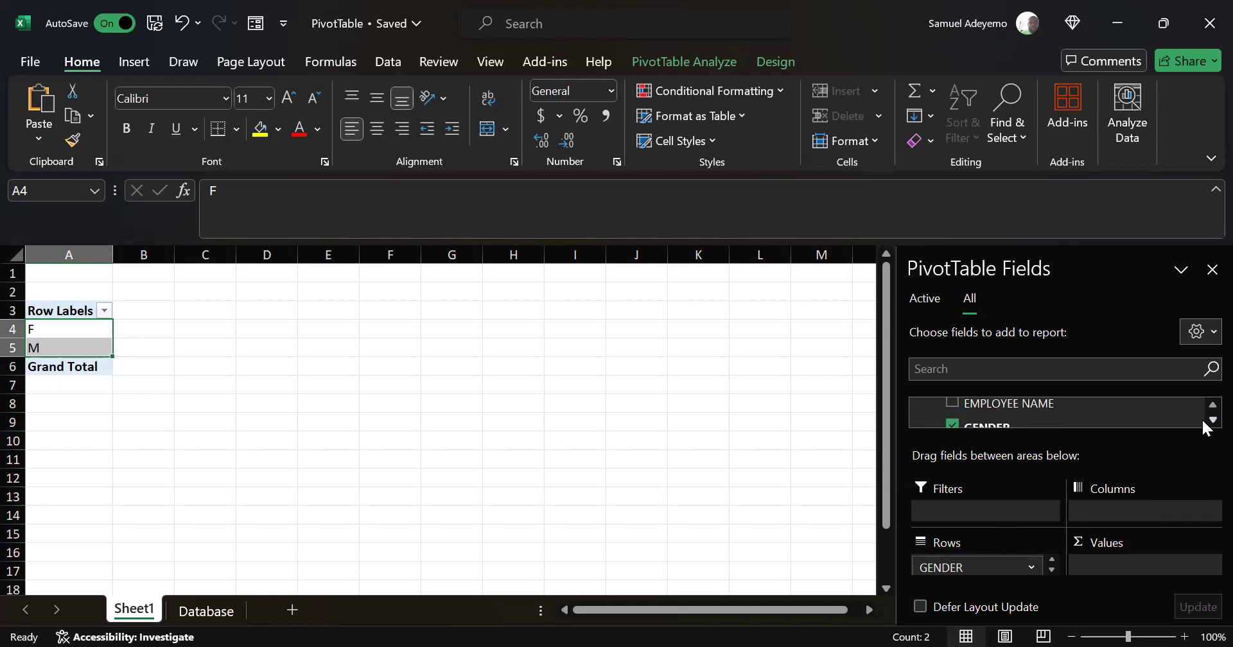
left_click(1209, 406)
left_click(1209, 406)
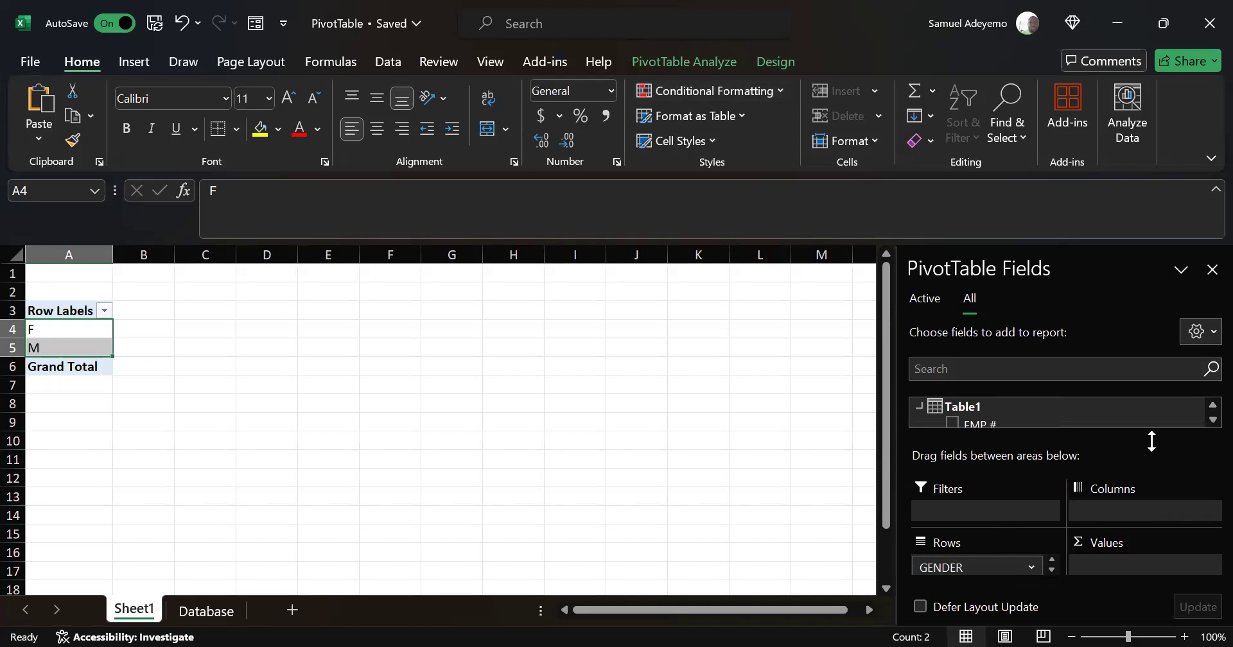
- Add the EMP # field to the PivotTable's Values area
left_click(1207, 421)
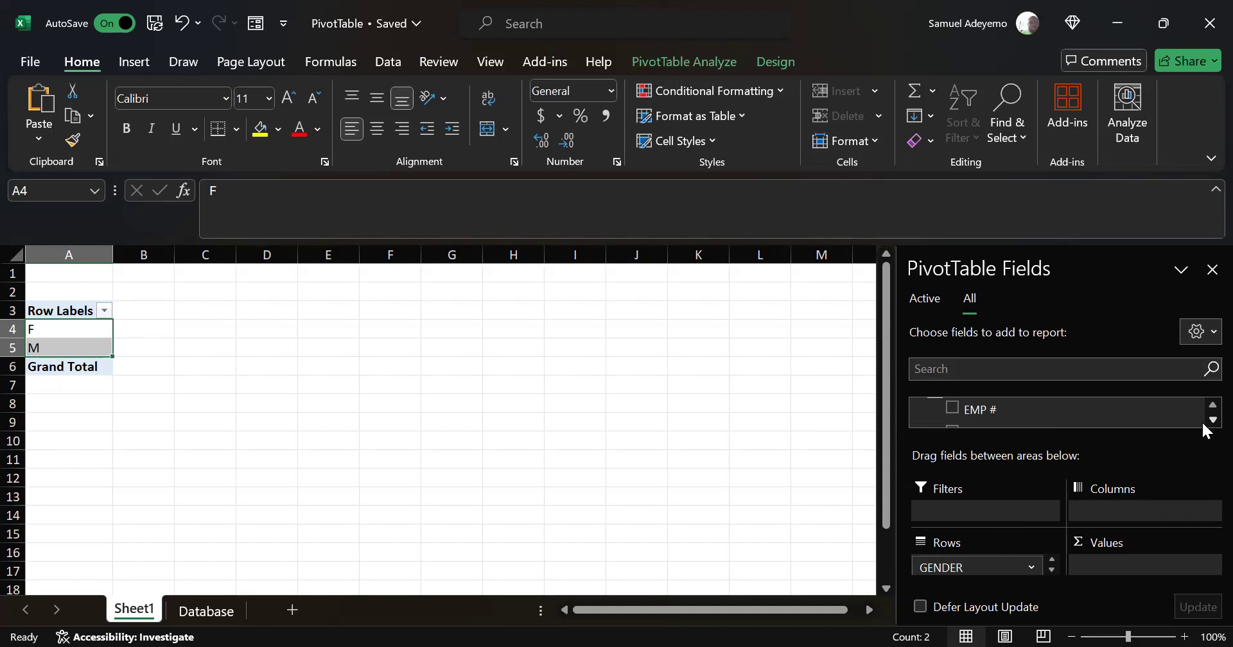
left_click(1203, 424)
left_click(1203, 424)
left_click(1203, 425)
left_click(1204, 407)
left_click(1203, 407)
left_click(1204, 406)
left_click(1203, 407)
left_click(1207, 423)
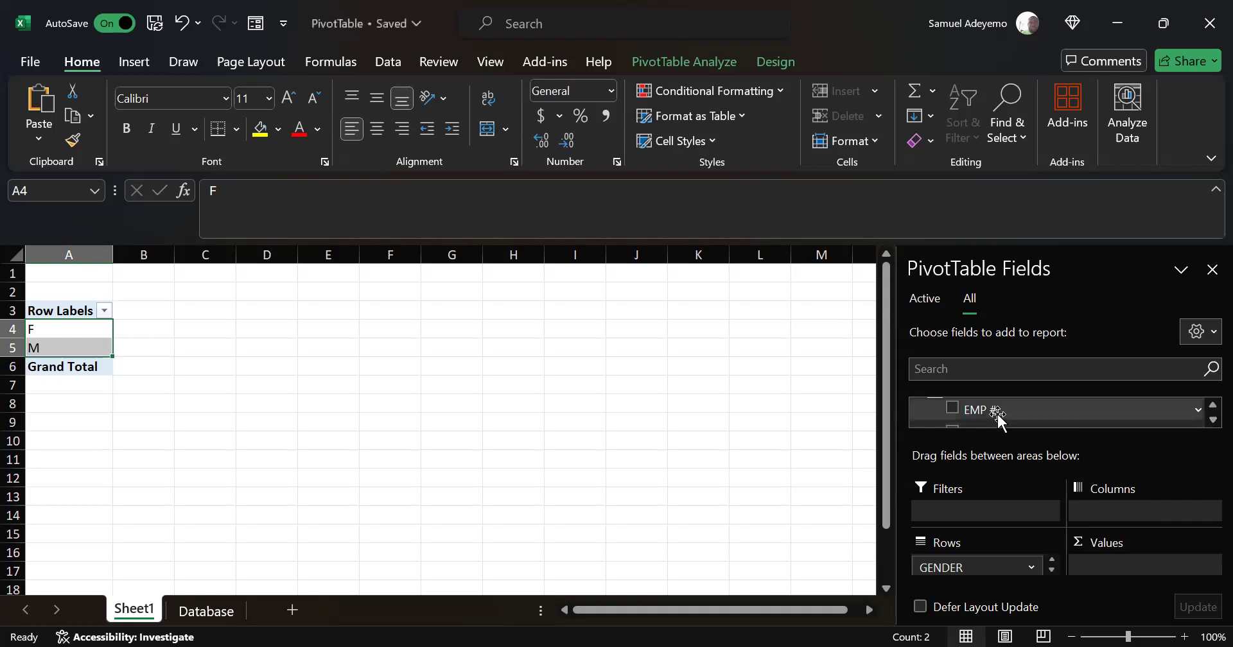
left_click_drag(1011, 418, 1123, 563)
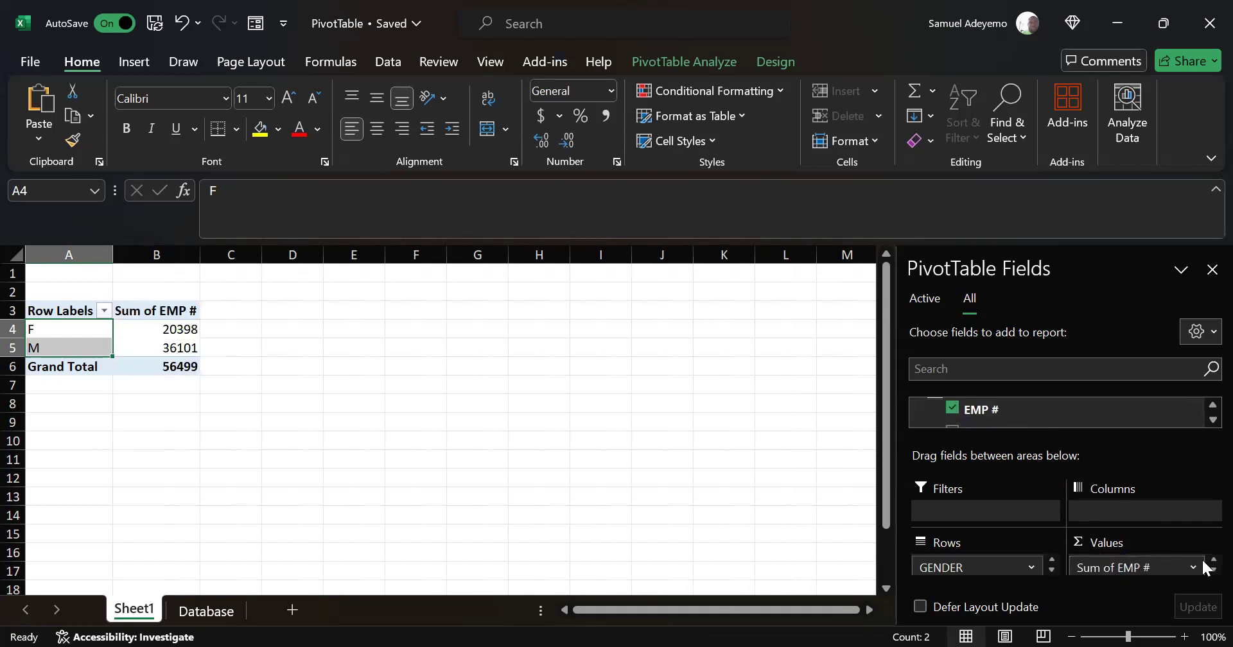
left_click(1205, 571)
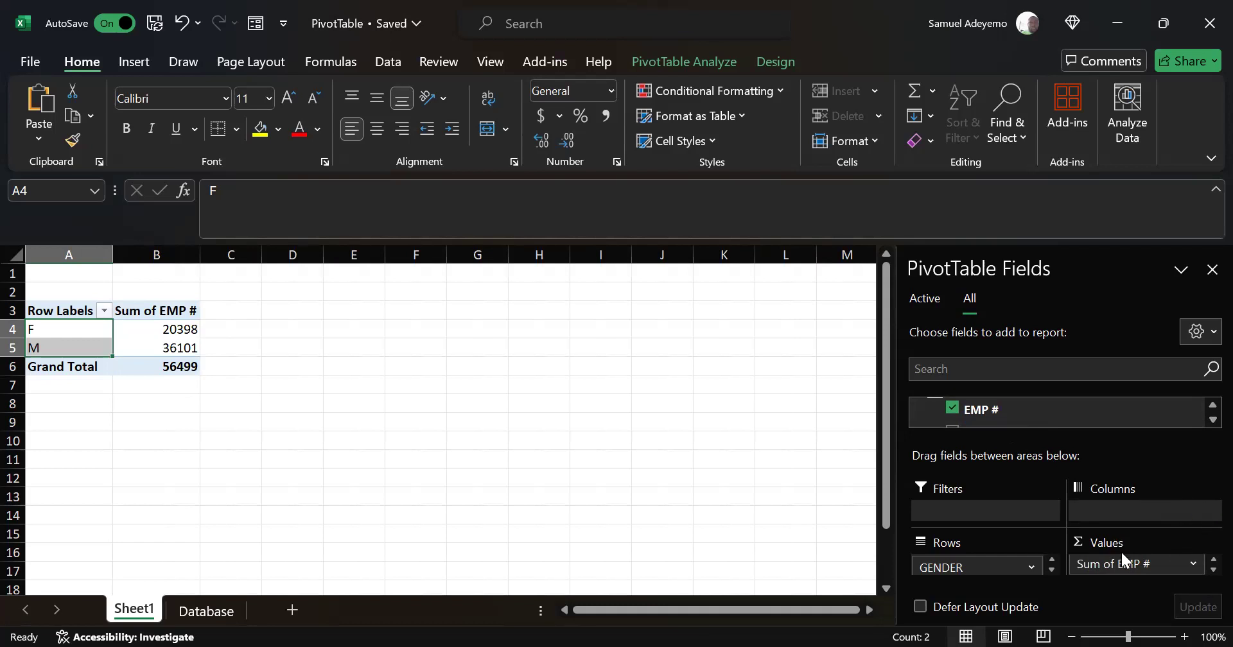
left_click(1150, 565)
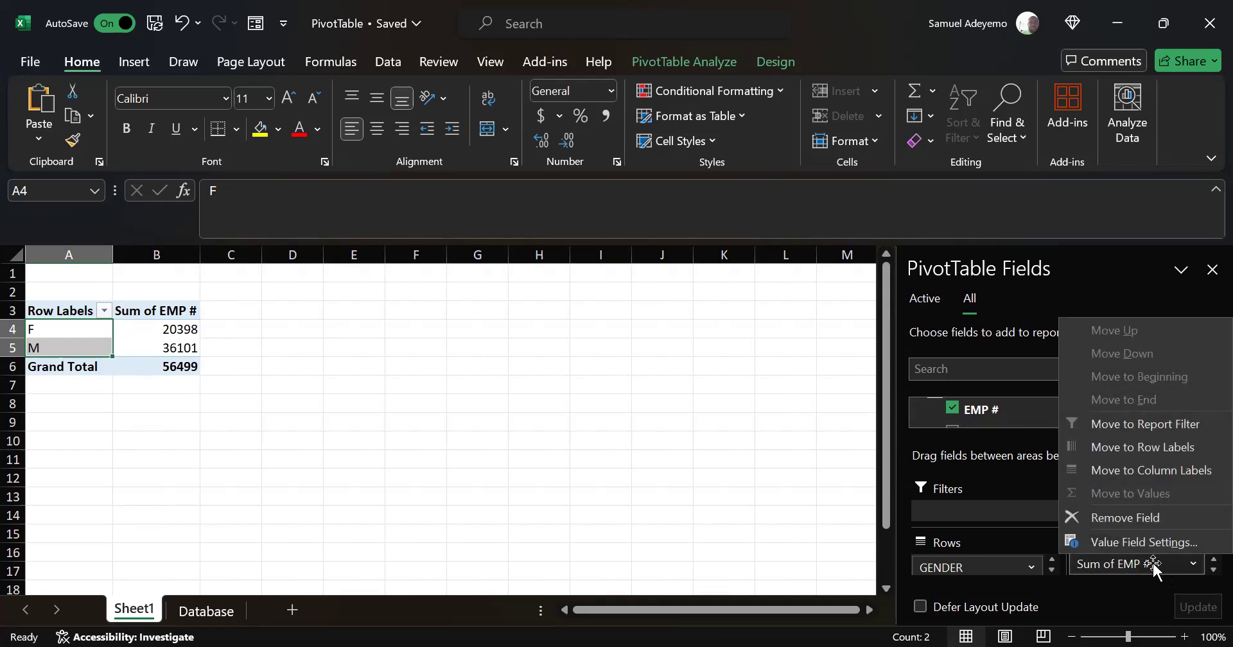
left_click(1153, 566)
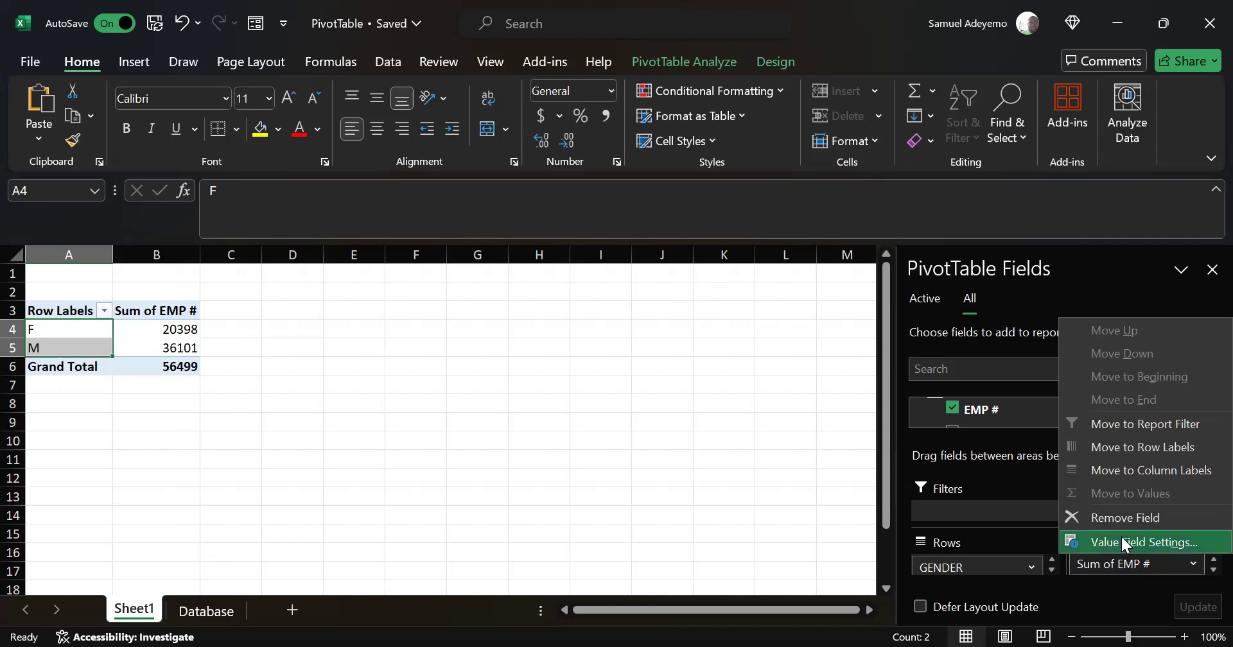
left_click(1121, 538)
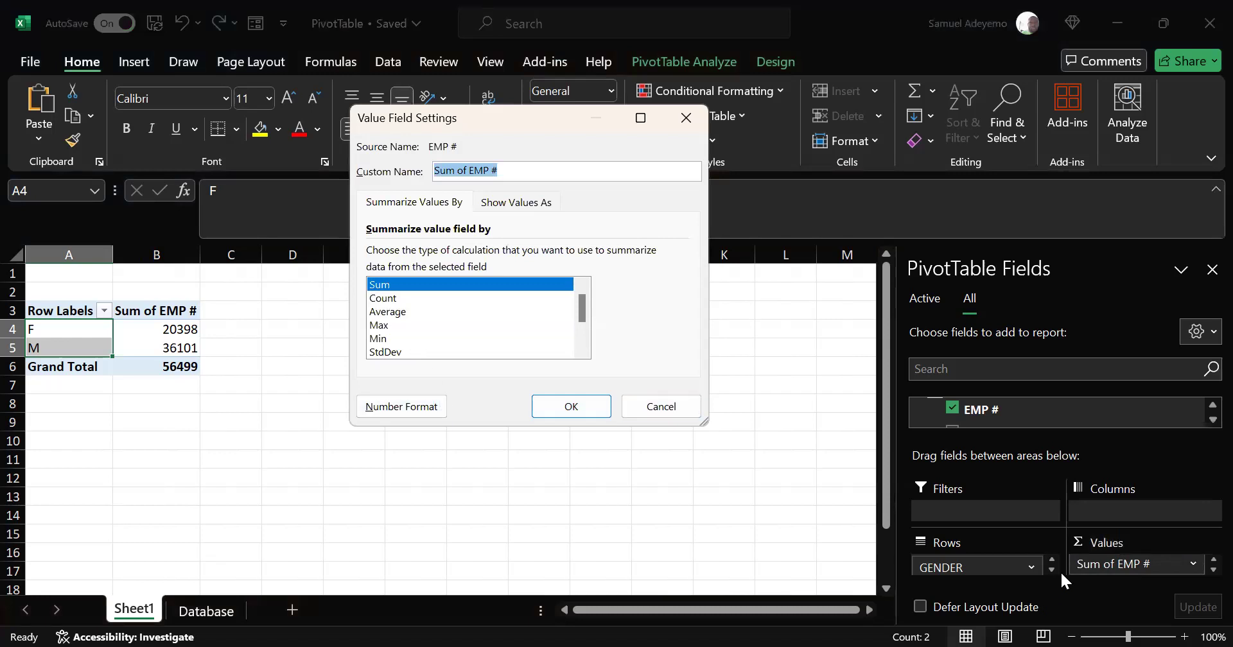
left_click(650, 406)
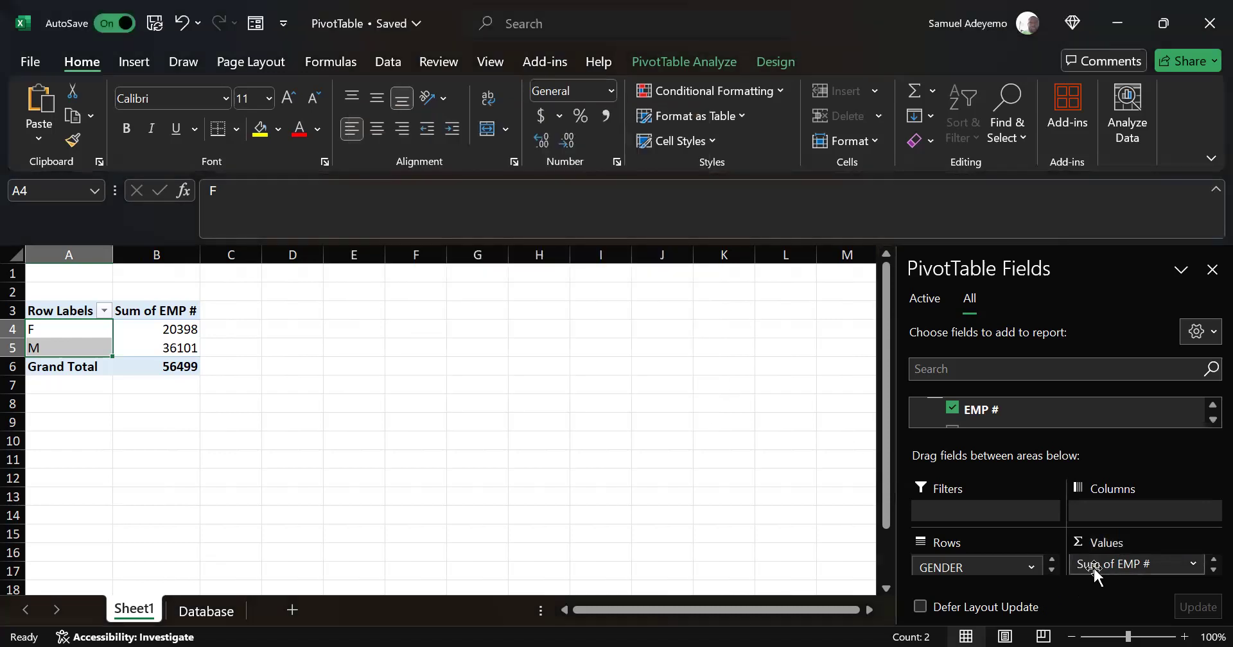
- Summarize the EMP # value field by Count and check the resulting values for the F and M rows
left_click(1104, 565)
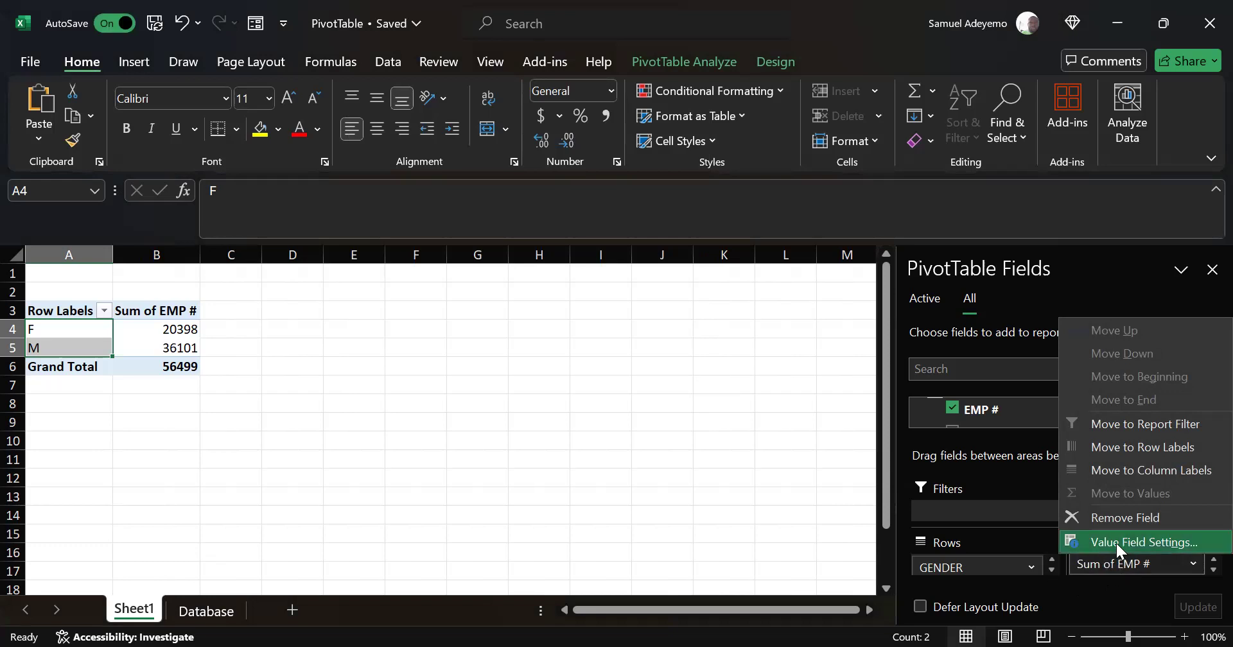
left_click(1116, 543)
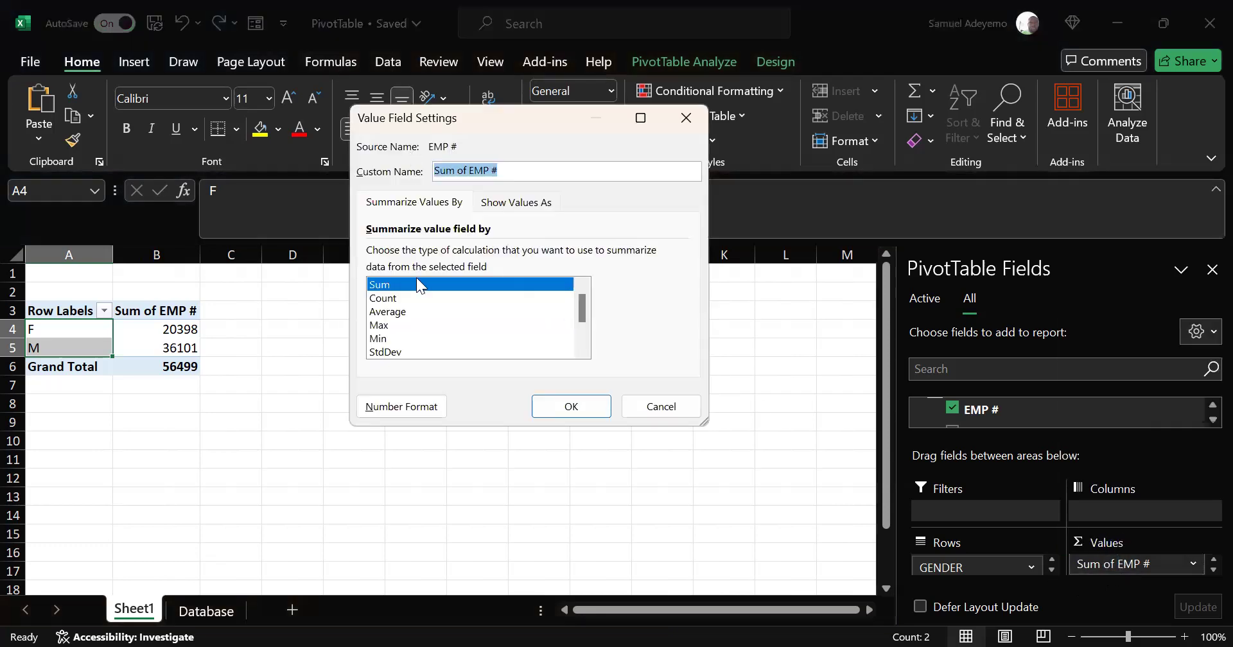
left_click(395, 298)
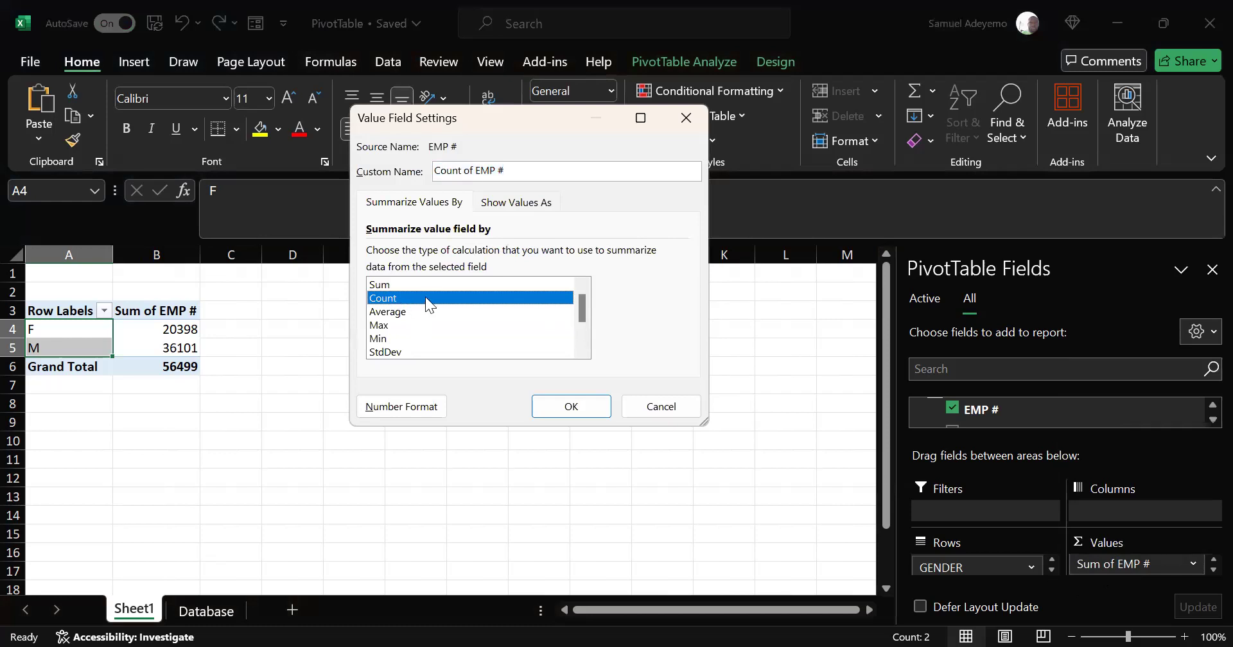
left_click(573, 411)
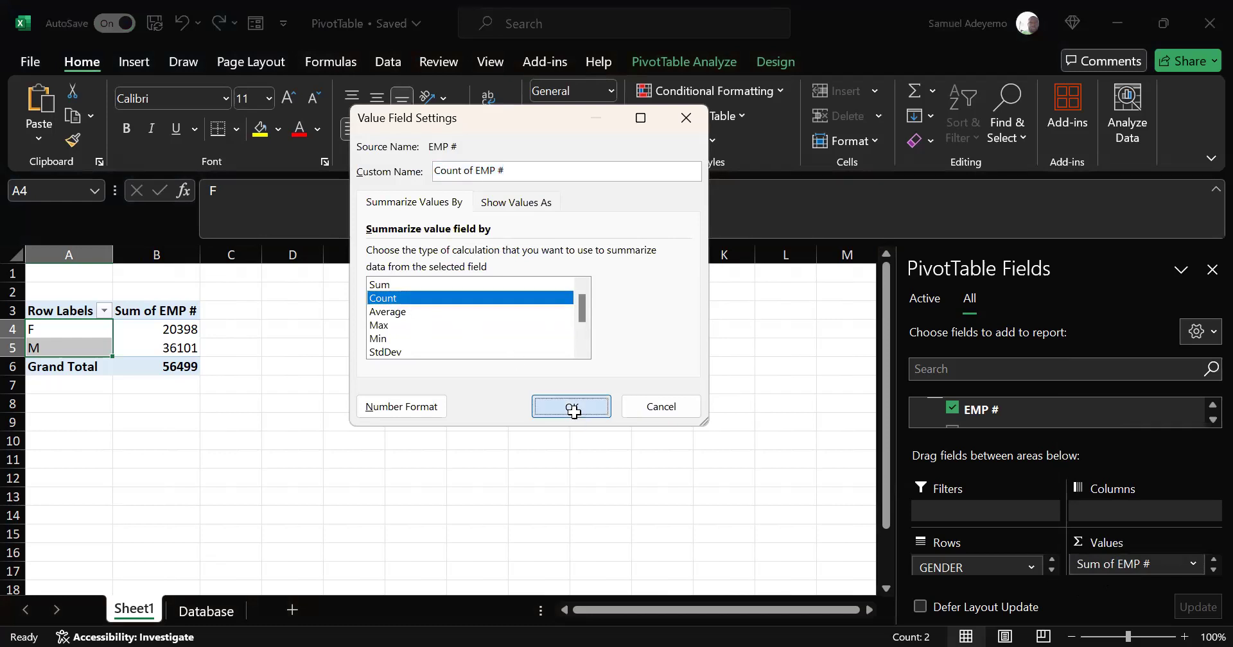
left_click(193, 401)
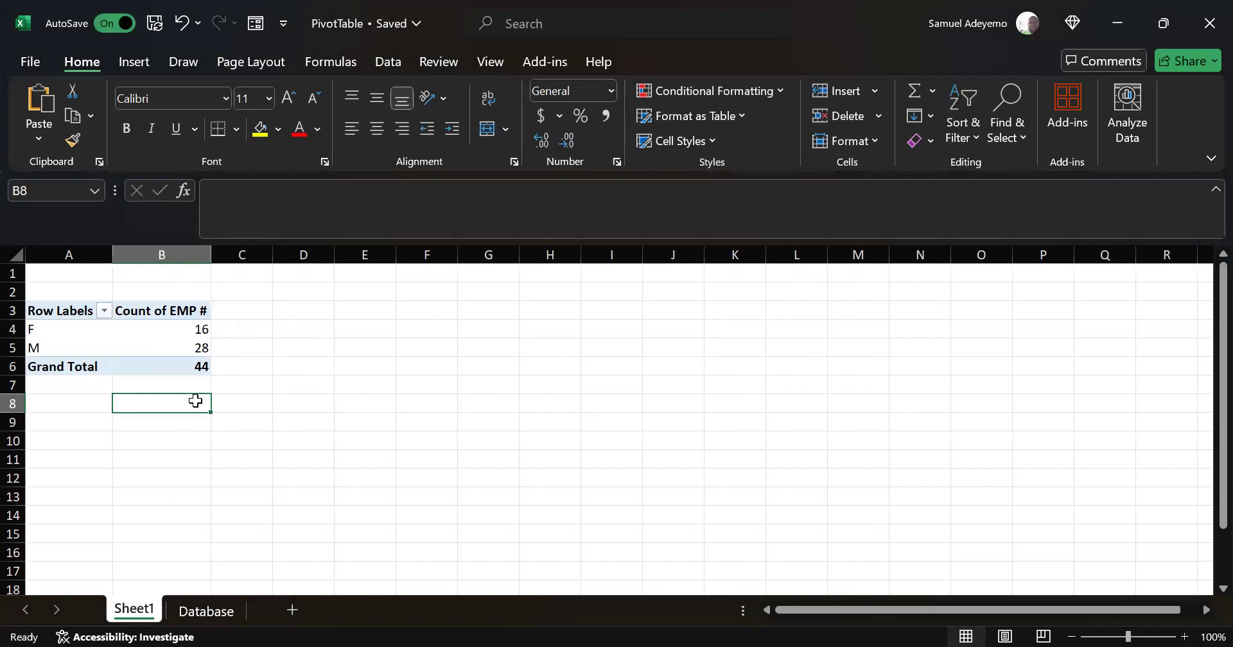
left_click(173, 335)
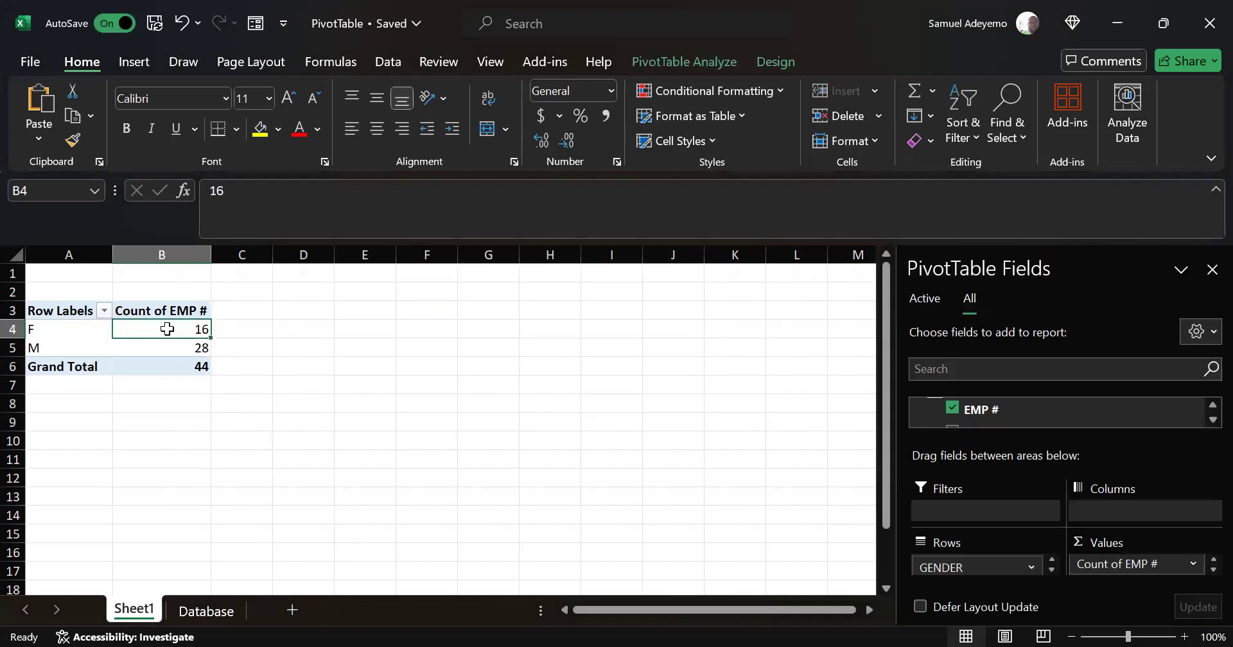
left_click(174, 352)
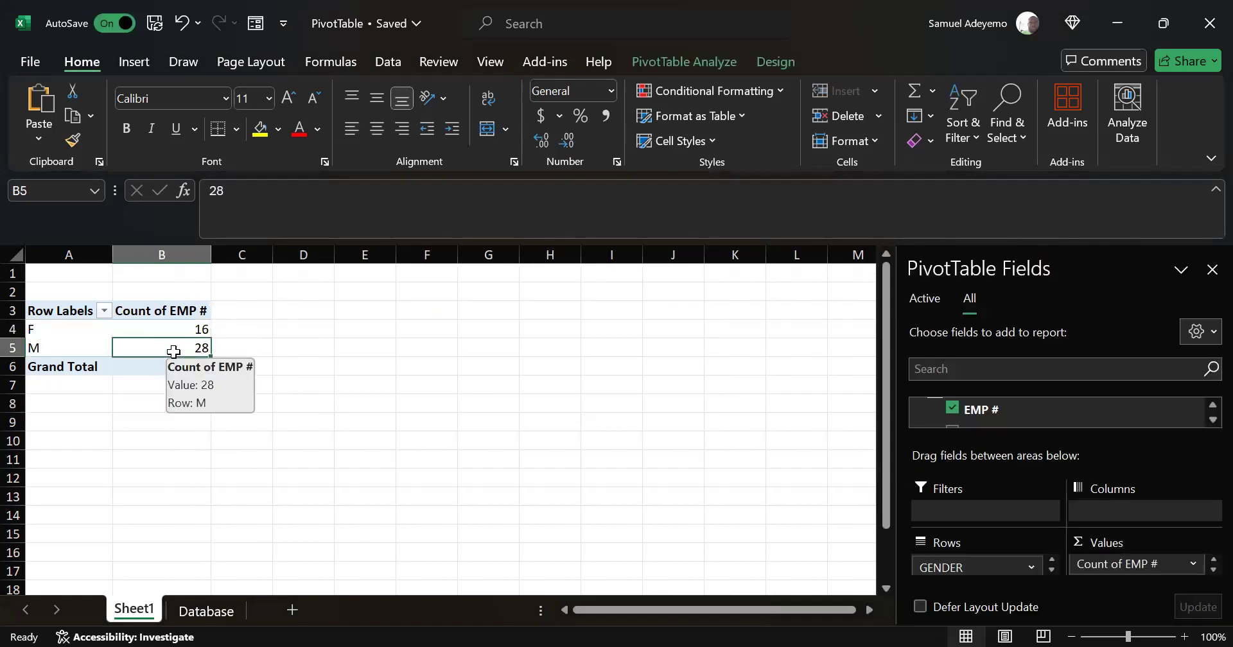
- Change the EMP # value field's summary calculation to Distinct Count
left_click(1138, 567)
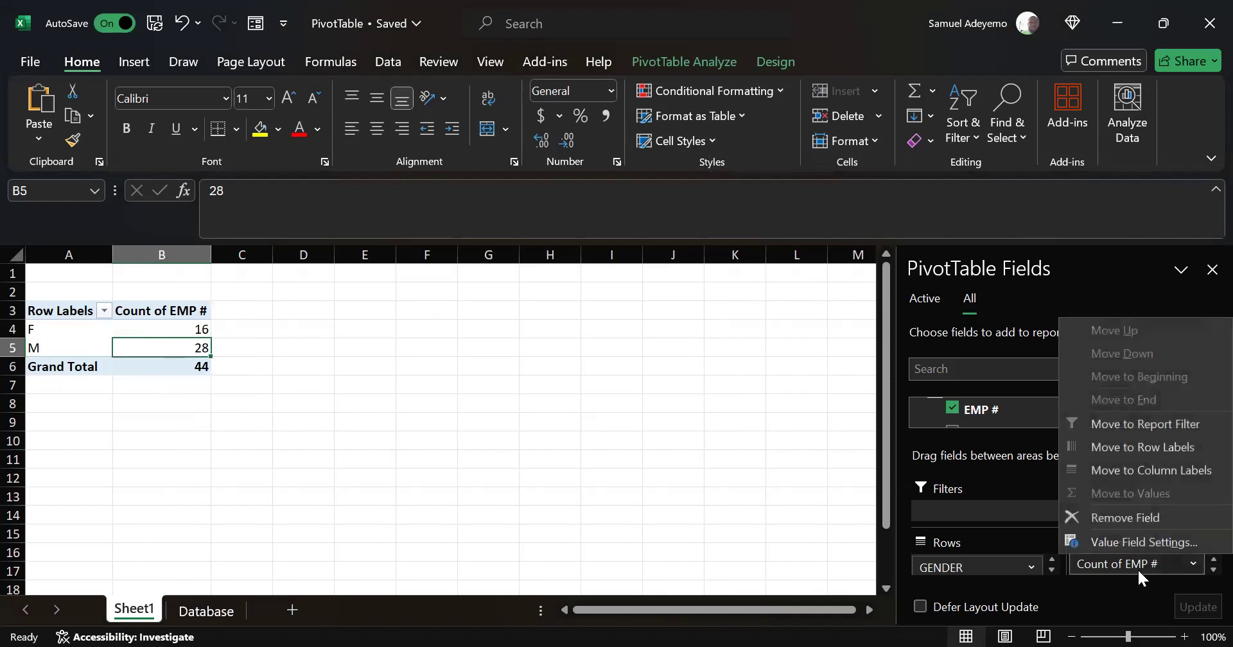
left_click(1116, 542)
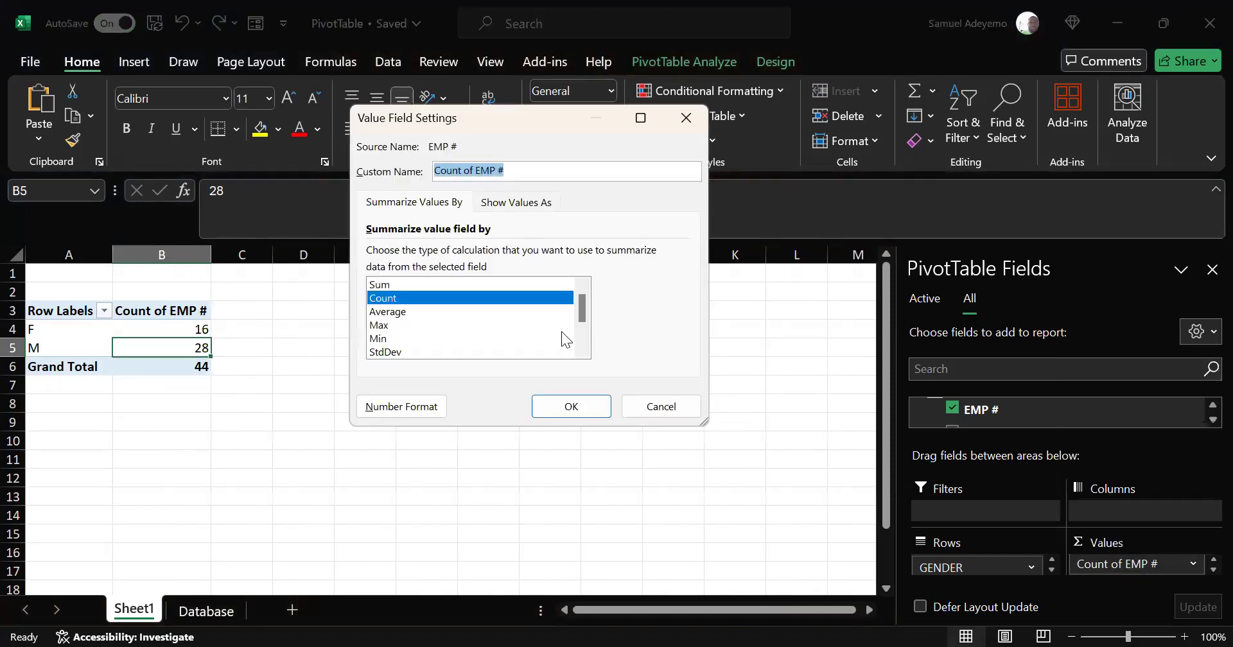
left_click_drag(582, 315, 584, 358)
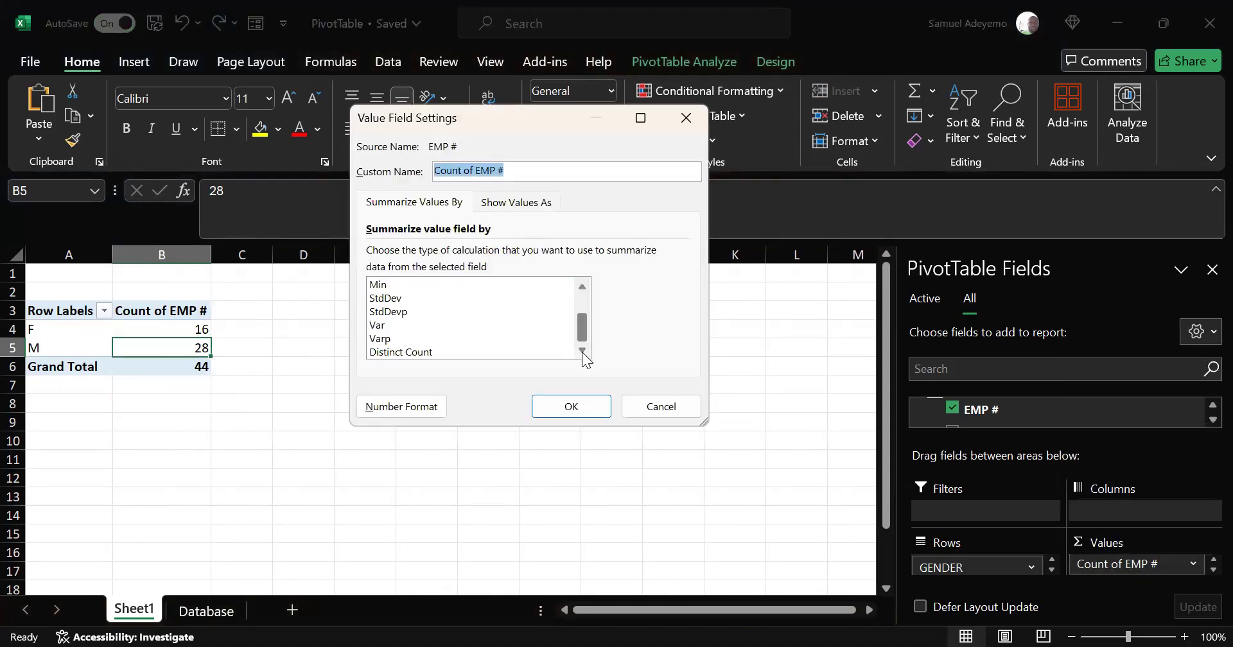
left_click(442, 355)
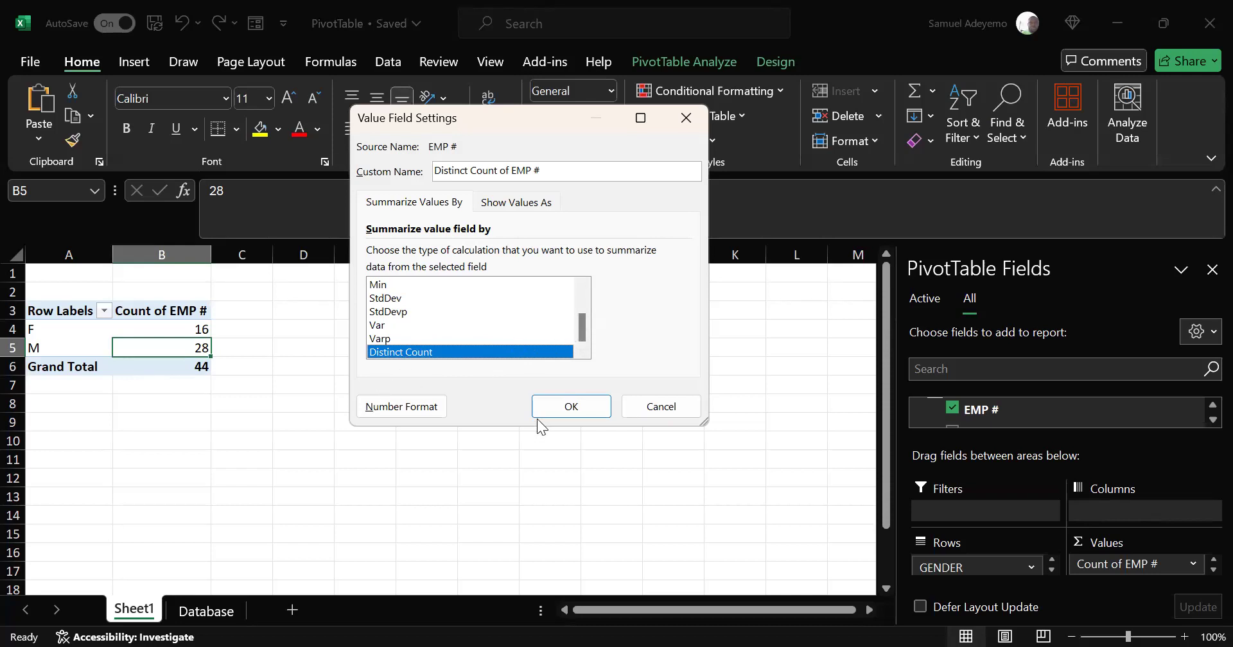
left_click(569, 407)
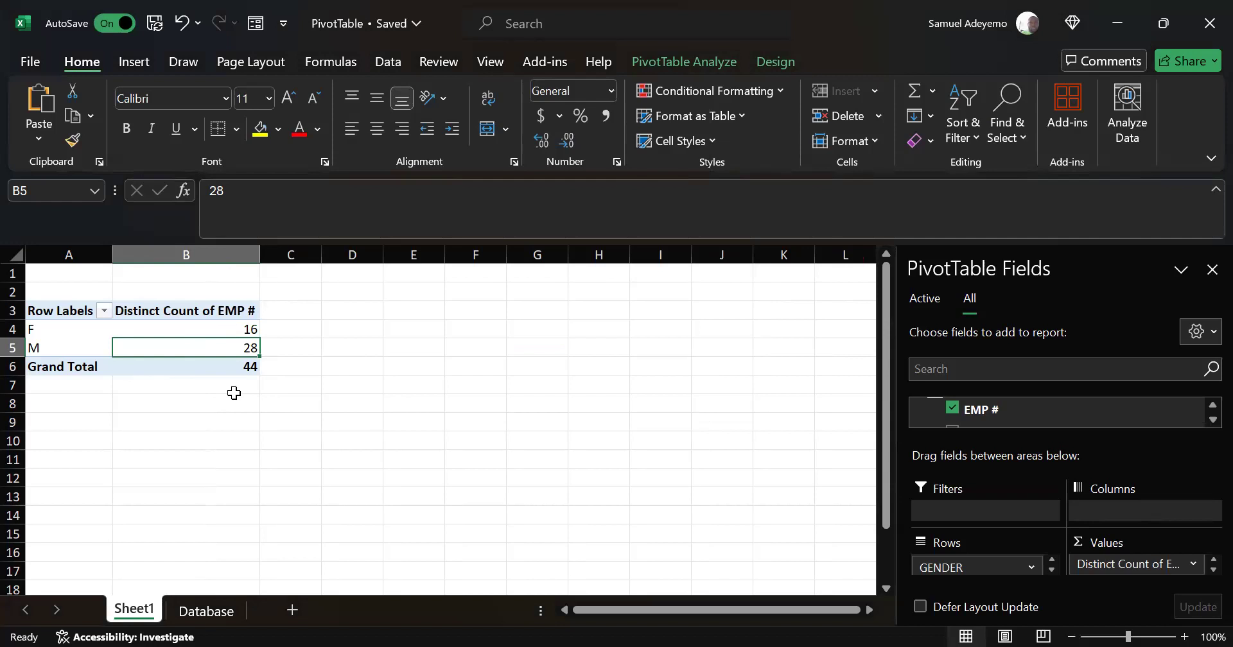
left_click(234, 393)
left_click(400, 491)
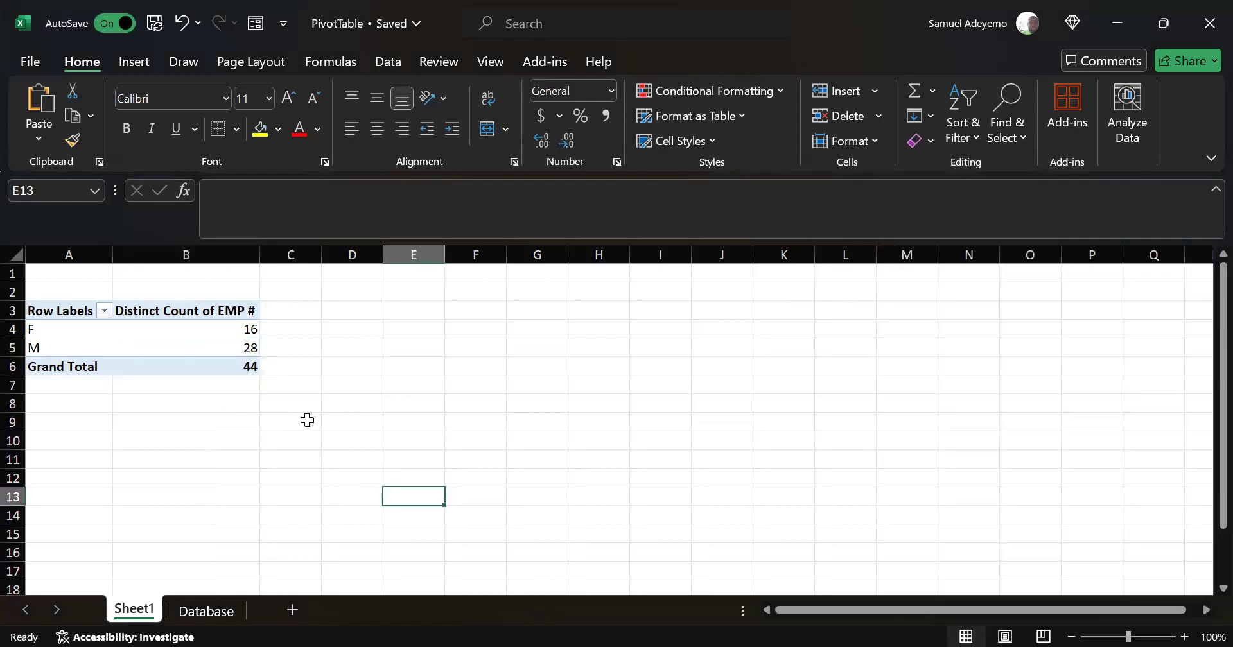
- Alternate between cells inside and outside the PivotTable to examine when the PivotTable Fields pane is available
left_click(174, 336)
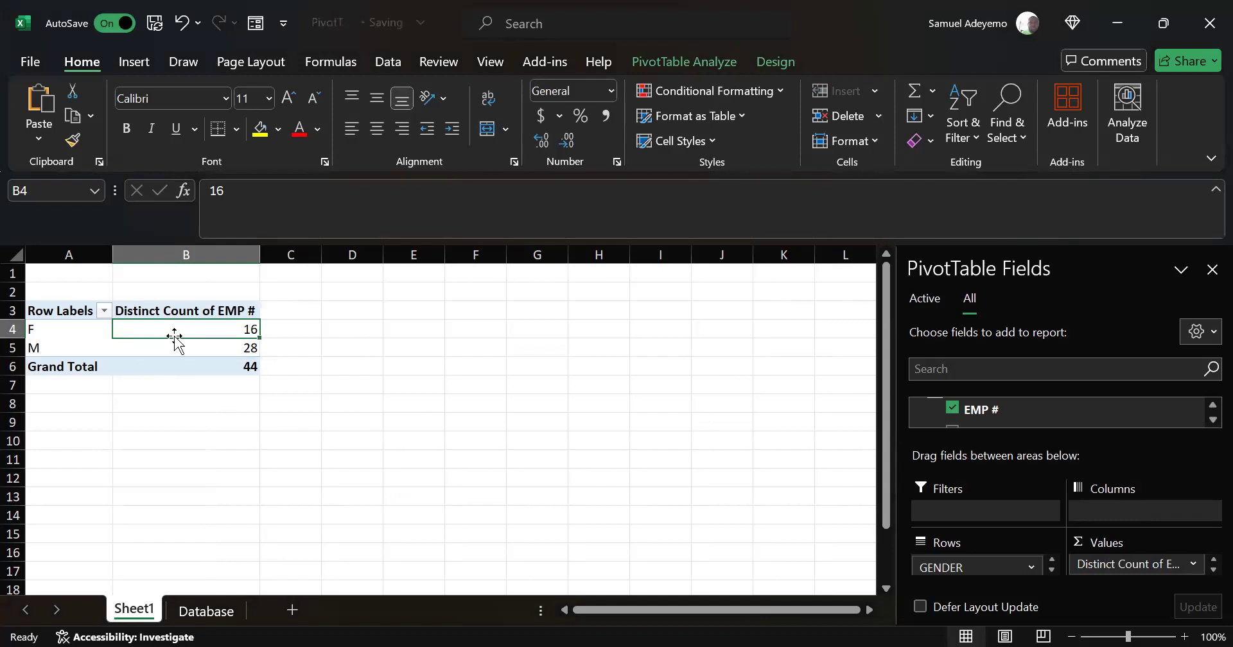
left_click(351, 341)
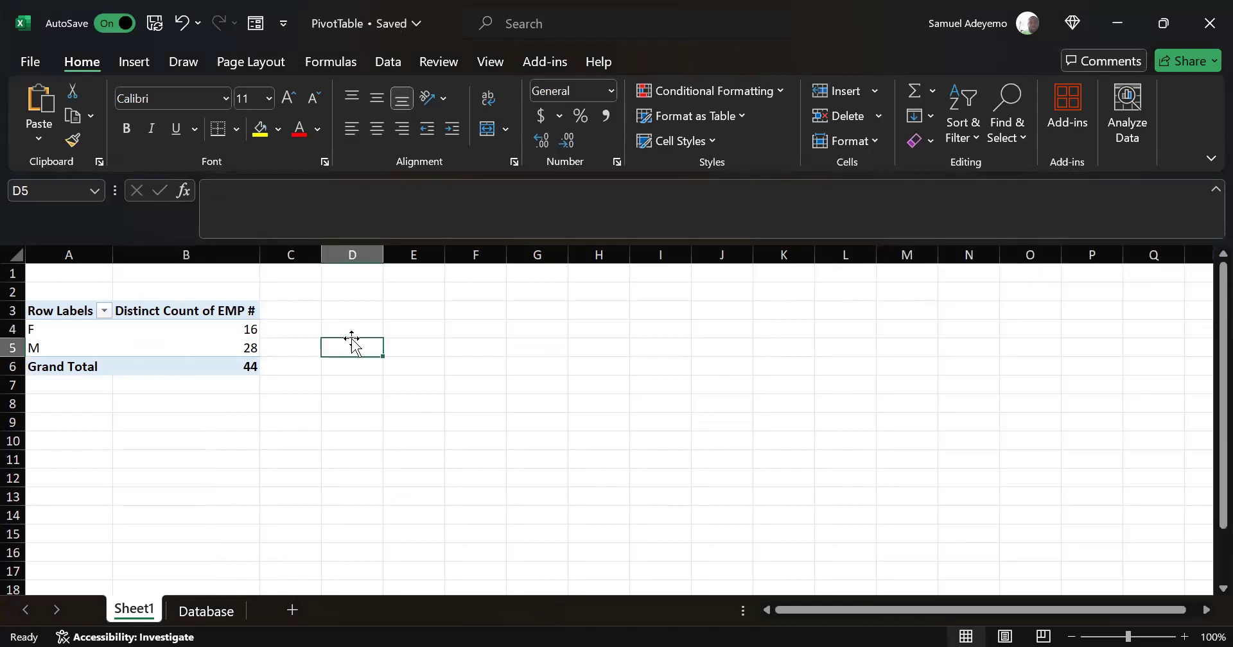
left_click(184, 316)
left_click(194, 330)
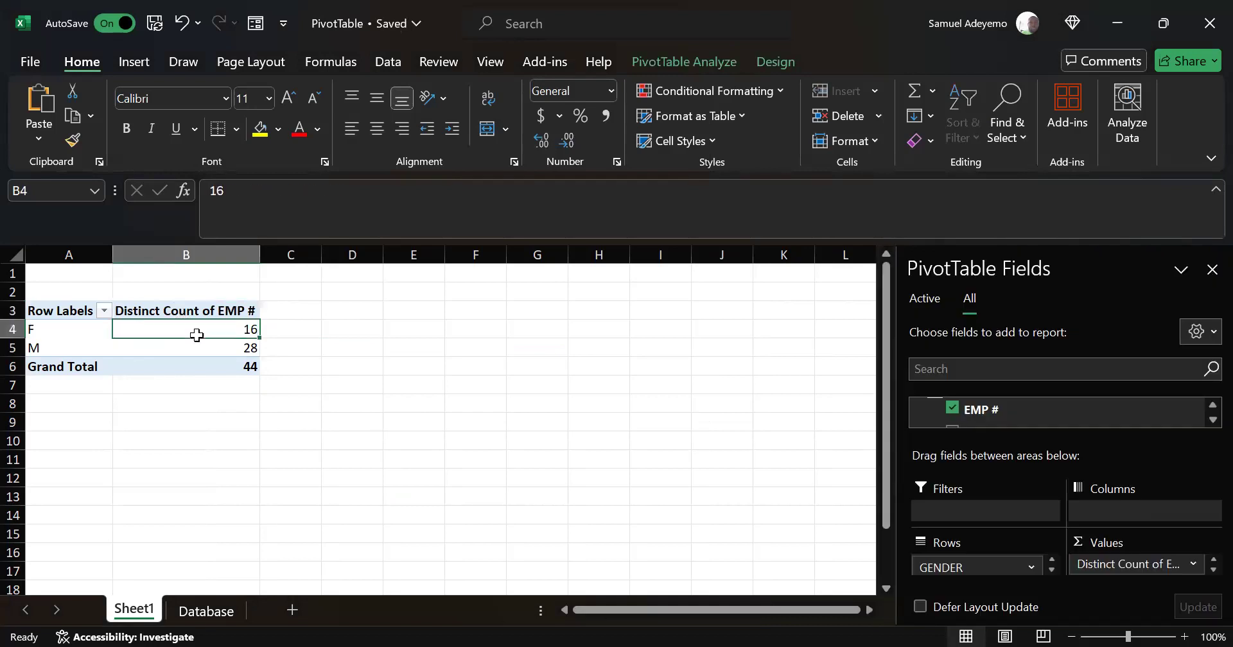
left_click(345, 383)
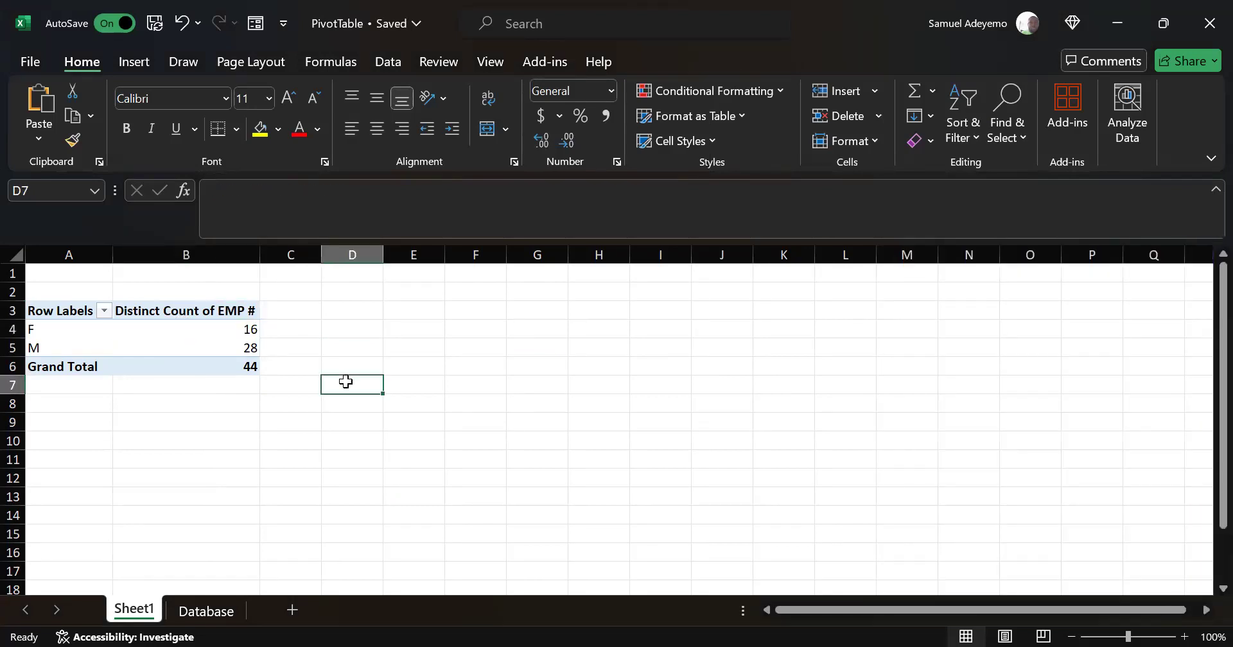
left_click(202, 327)
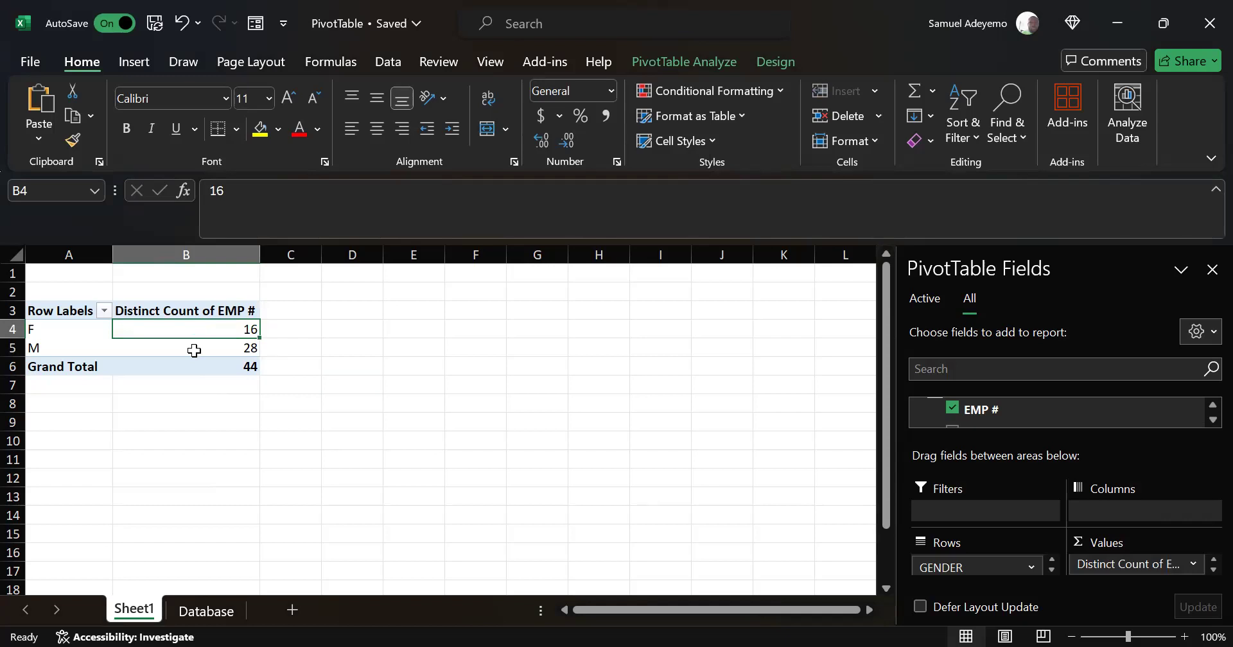
left_click(191, 348)
left_click(349, 361)
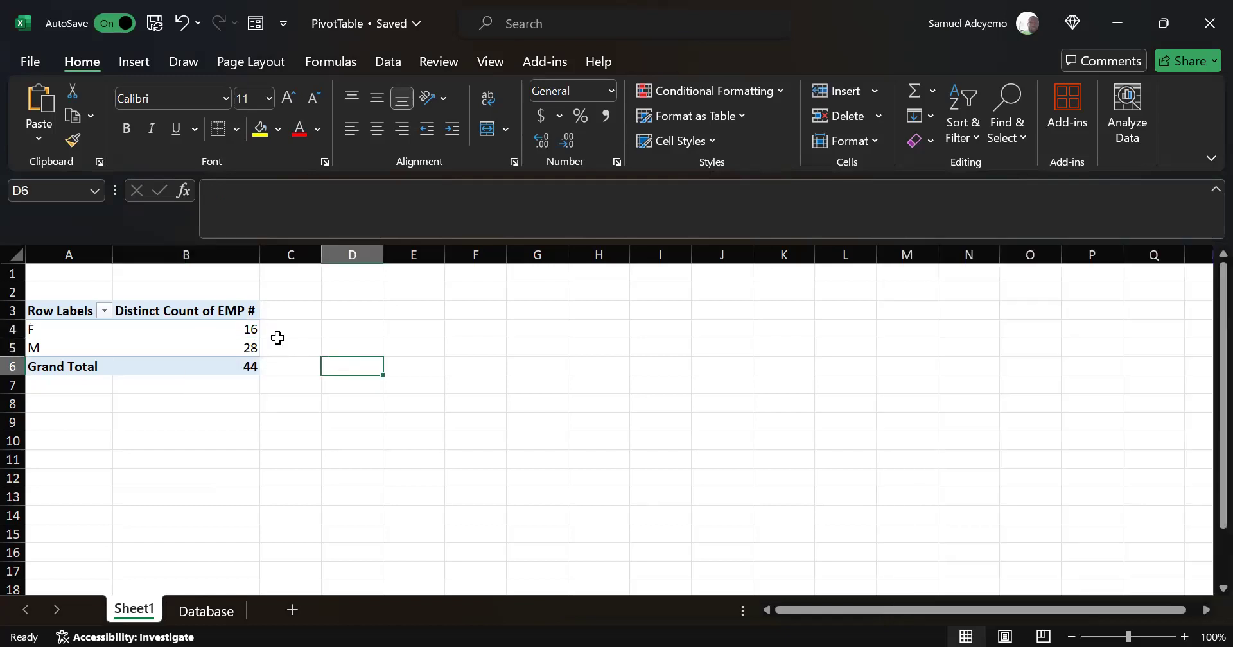
left_click(407, 370)
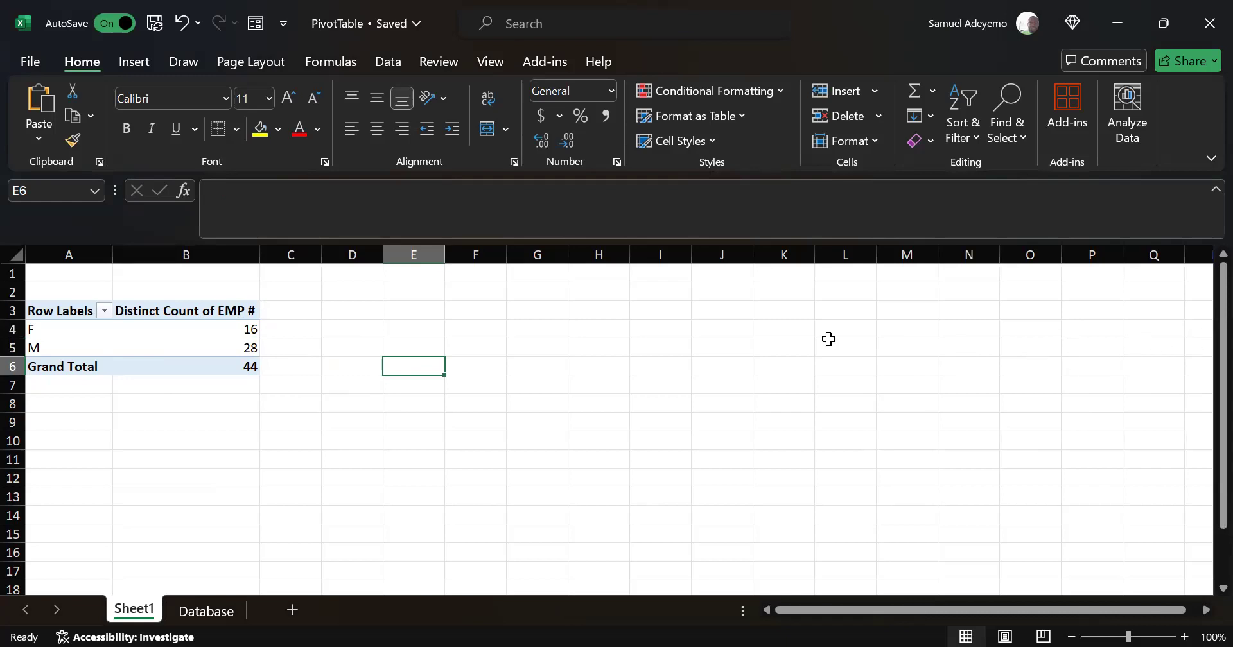
left_click(193, 346)
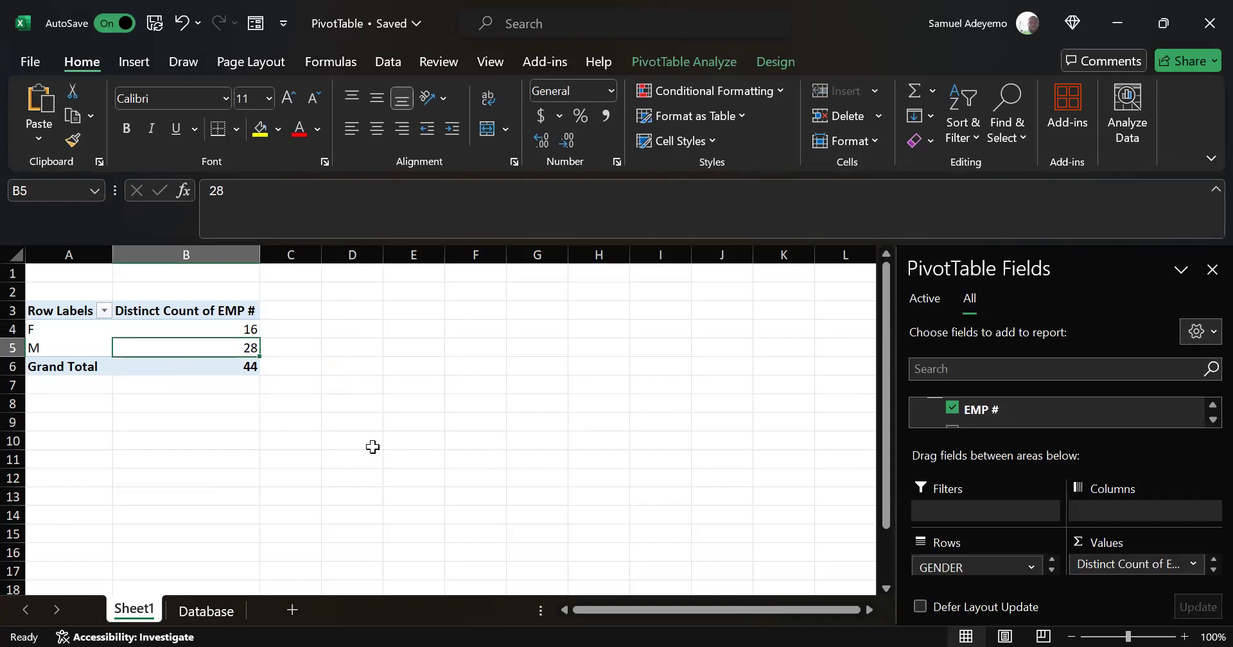
left_click(133, 329)
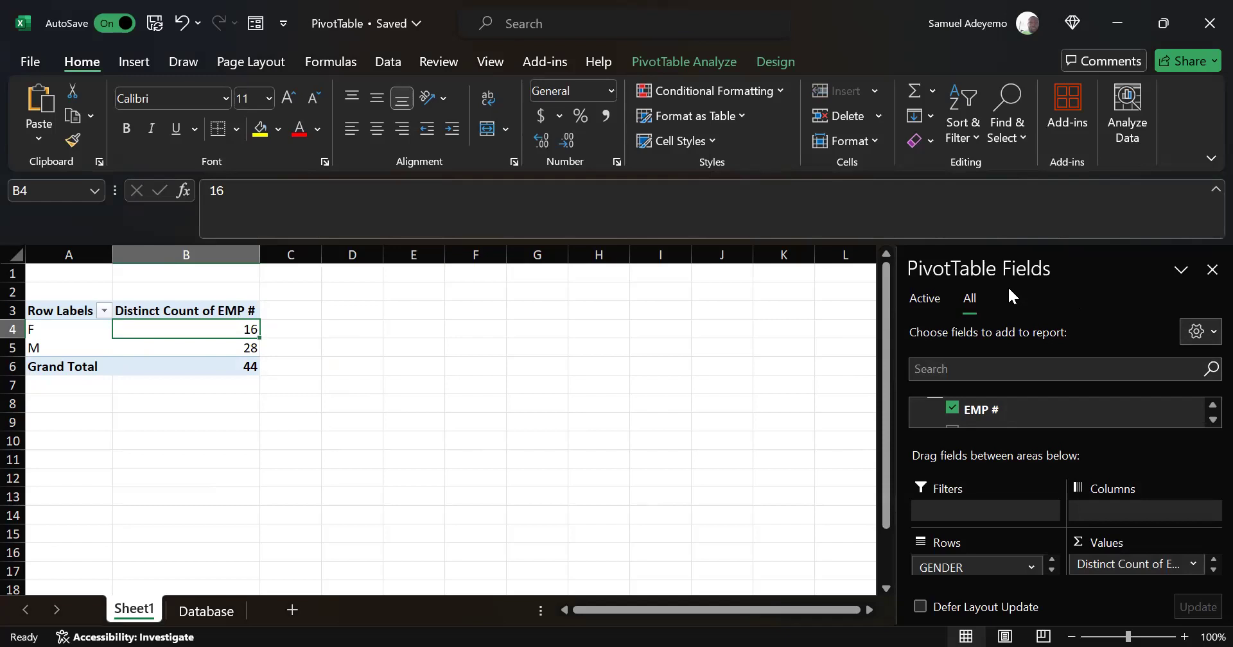
- Hide the PivotTable field list, show it again, and check it by selecting cells outside and inside the PivotTable
left_click(666, 59)
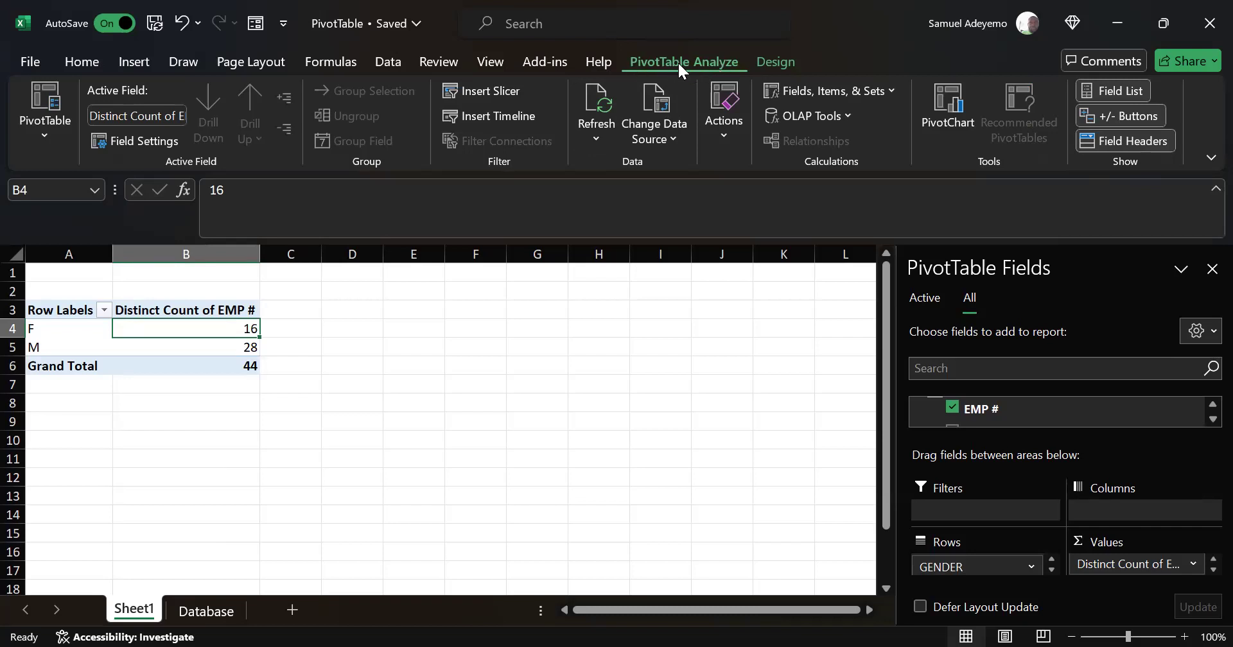
left_click(1115, 90)
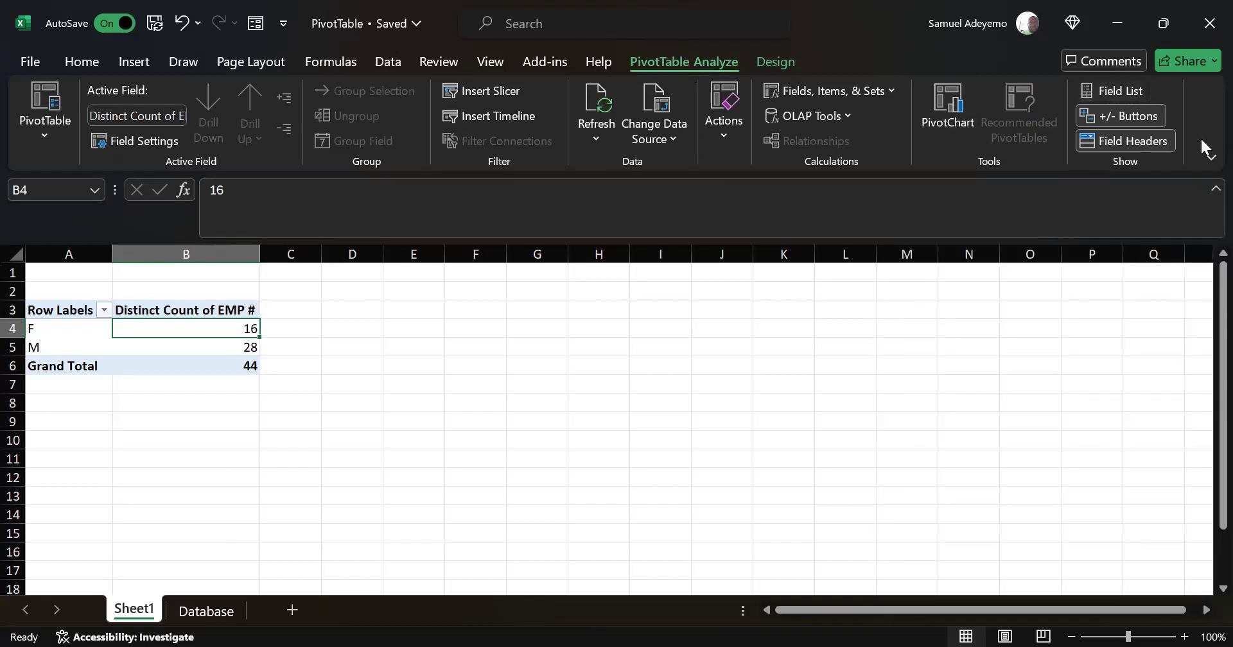
left_click(1121, 90)
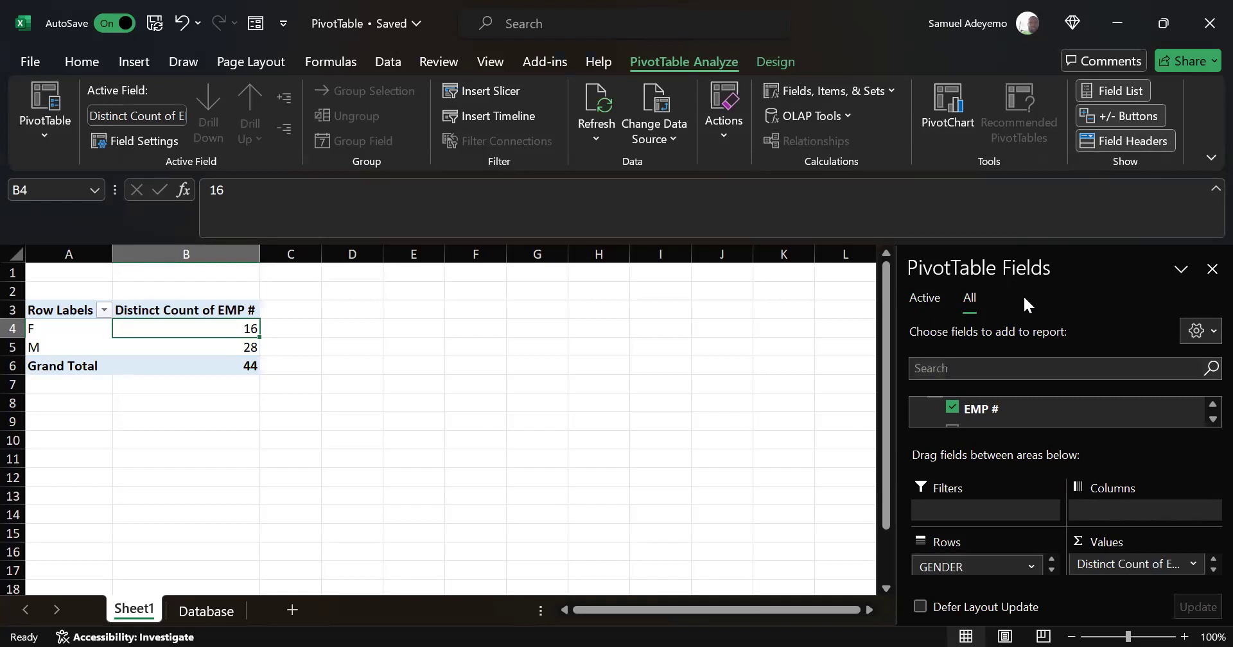
left_click(314, 351)
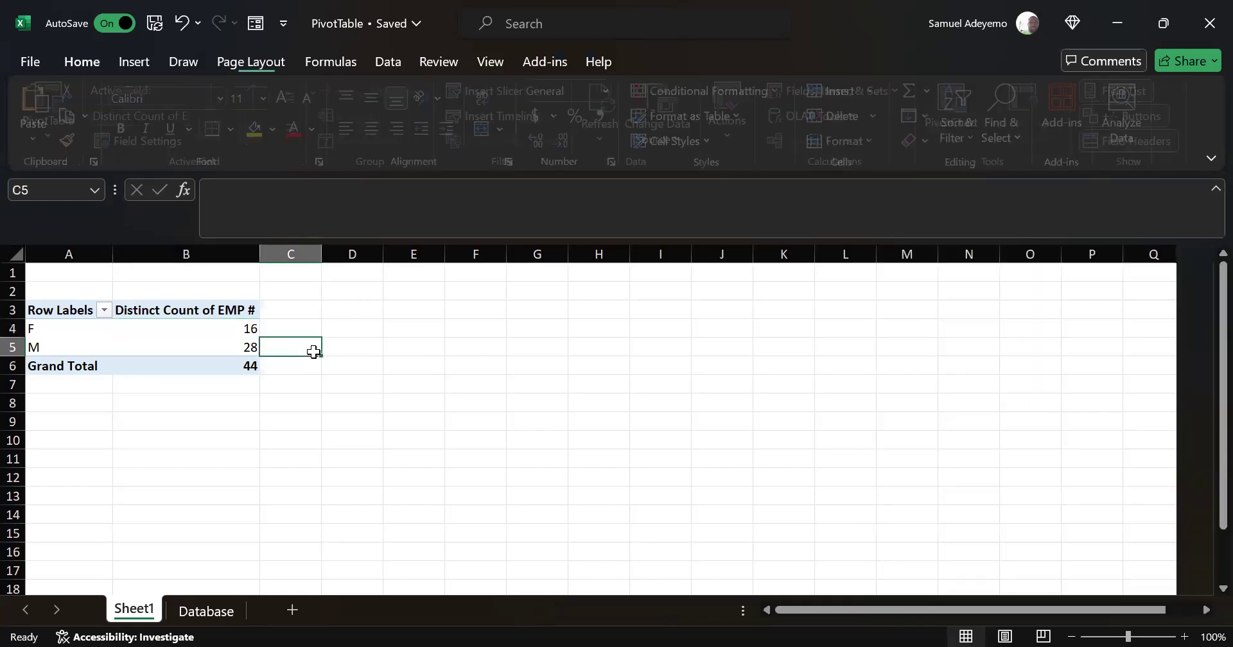
left_click(212, 344)
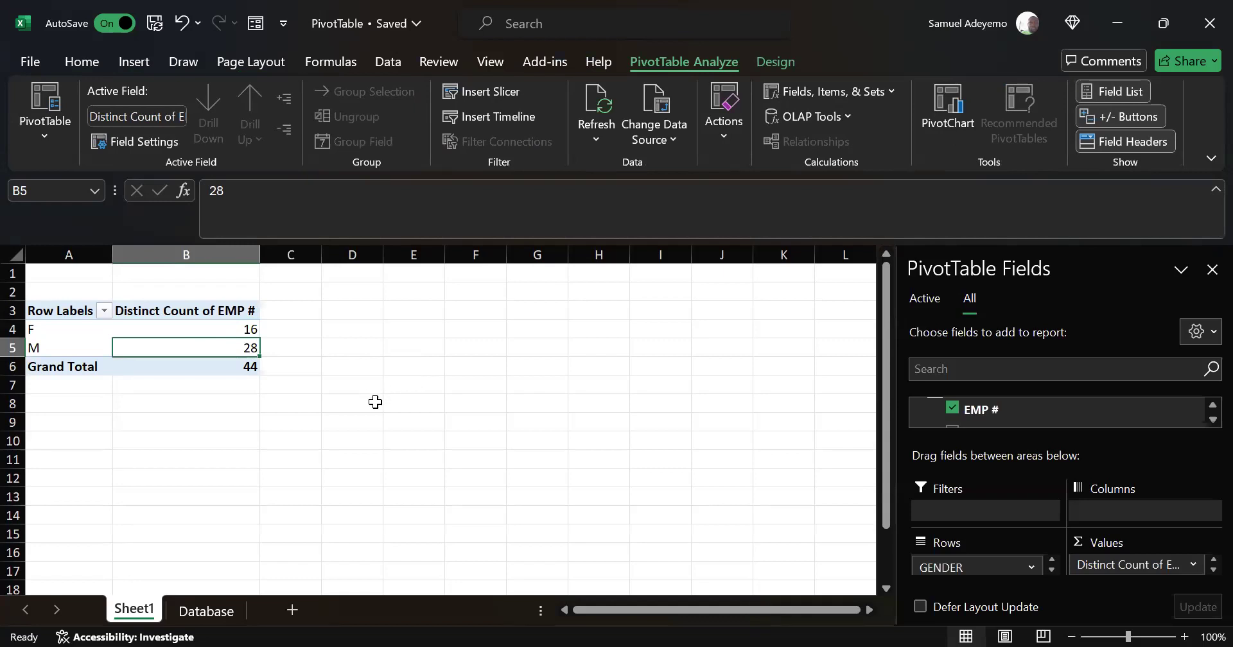
left_click(367, 364)
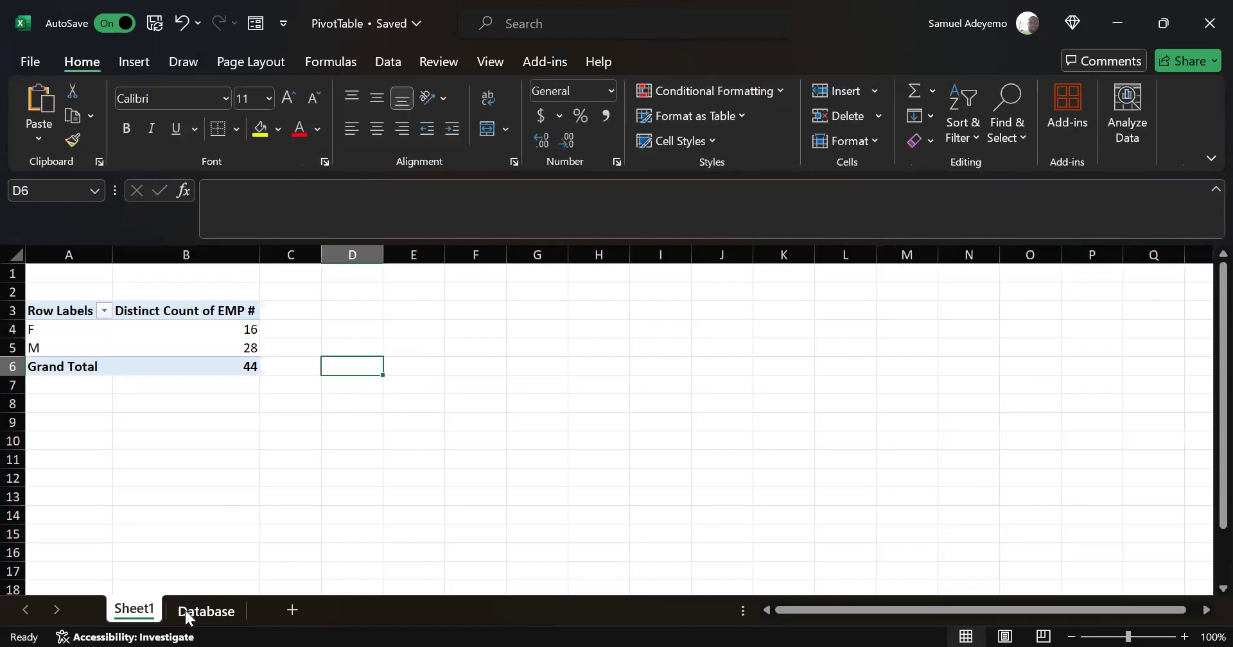
- Review the source table and PivotTable insertion options on the Database sheet, and return to Sheet1
left_click(200, 611)
left_click(301, 437)
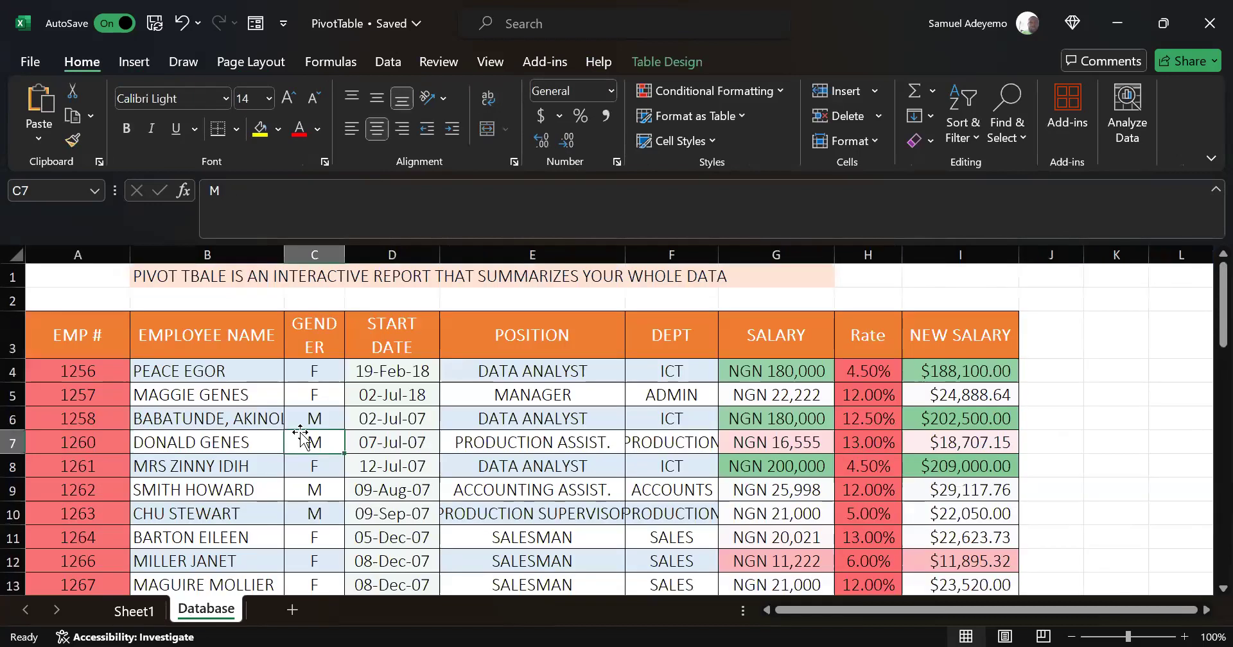
left_click(140, 67)
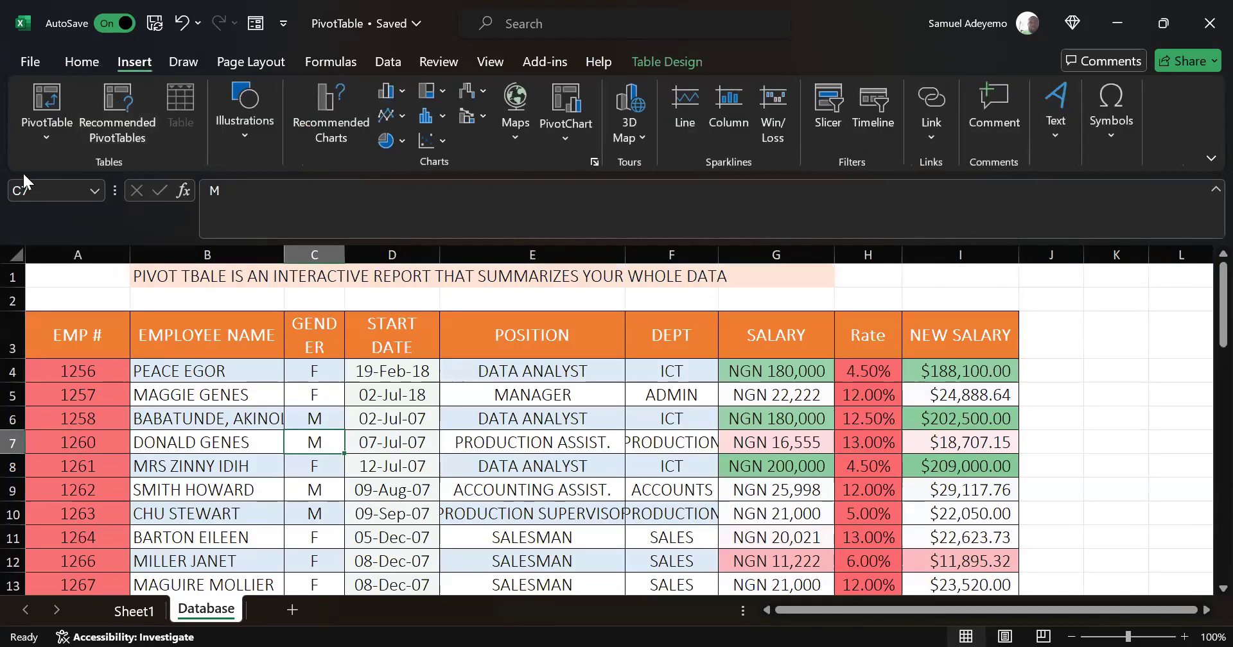
left_click(133, 612)
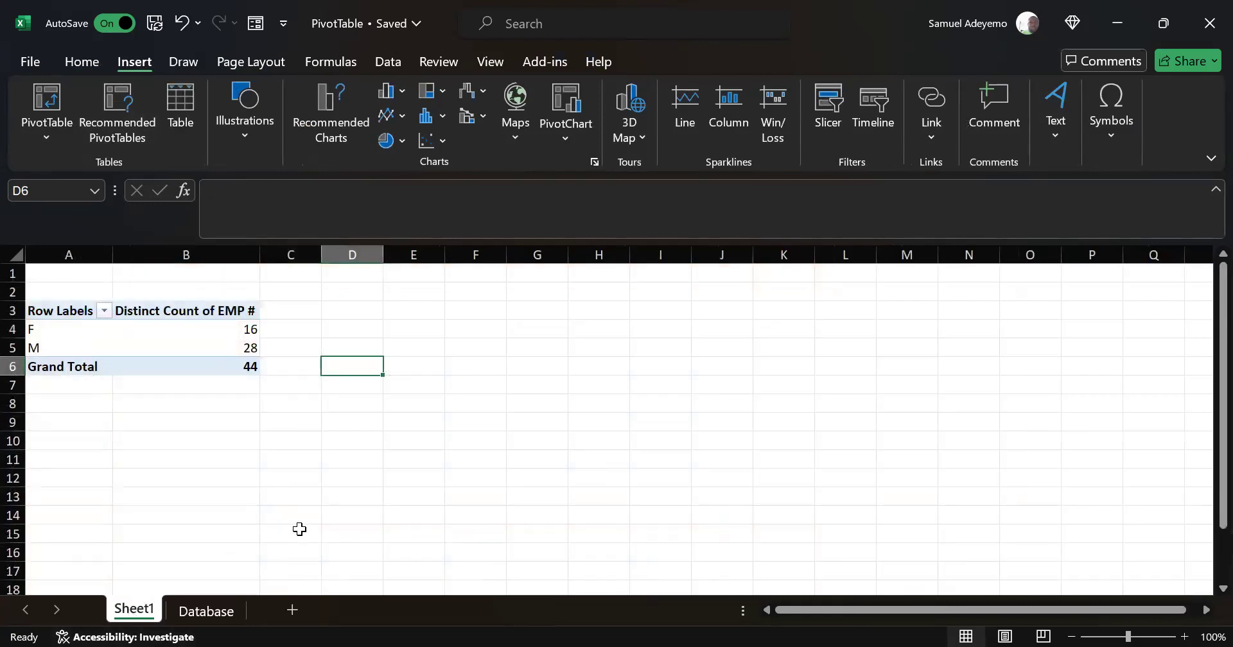
left_click(404, 513)
- Copy the whole PivotTable in A3:B6 and paste the duplicate at cell A9 on the same sheet
left_click(190, 316)
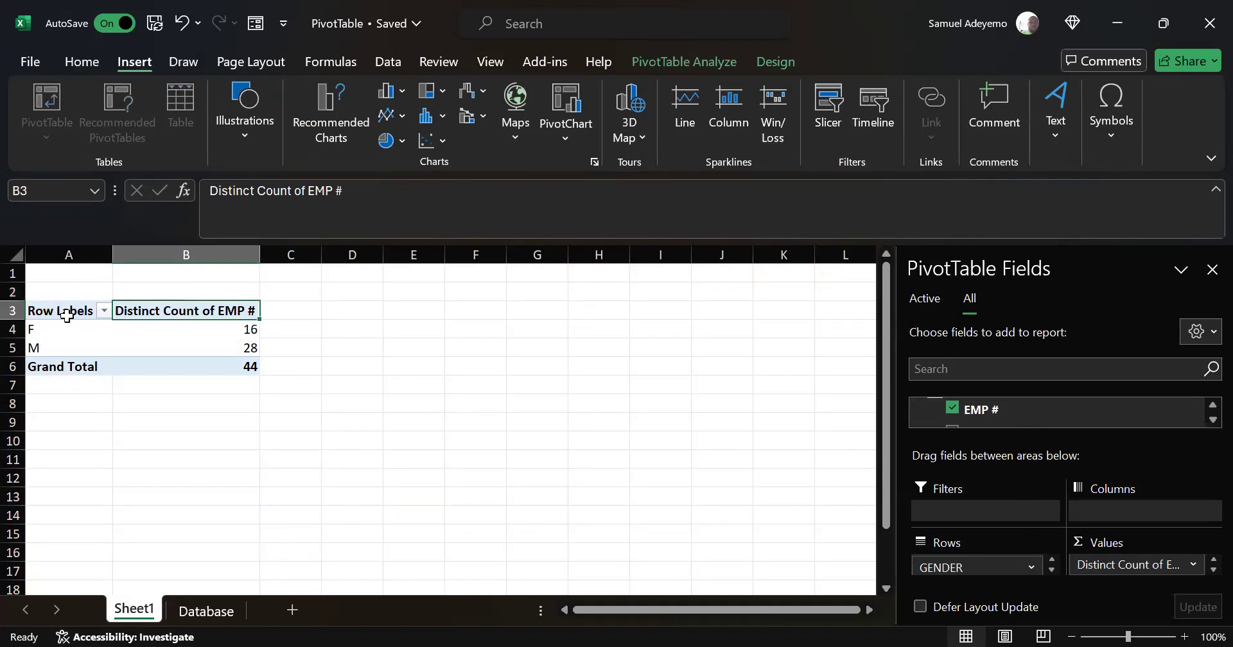
left_click_drag(67, 314, 206, 373)
key("ctrl+c")
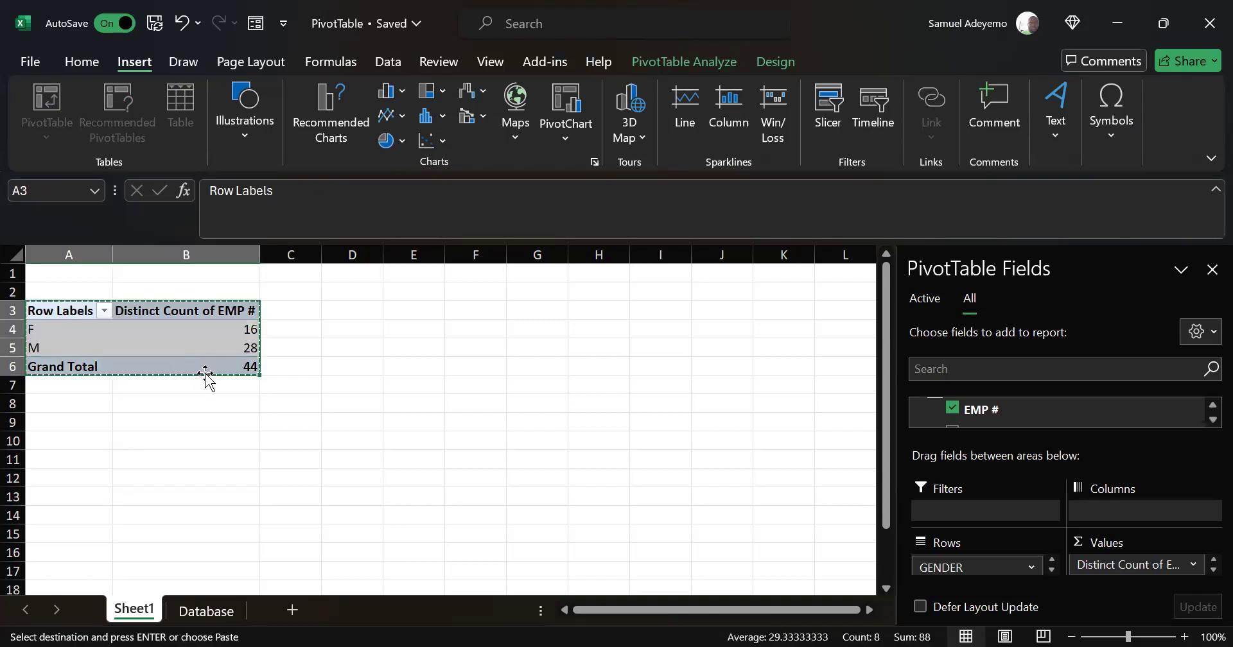
left_click(58, 419)
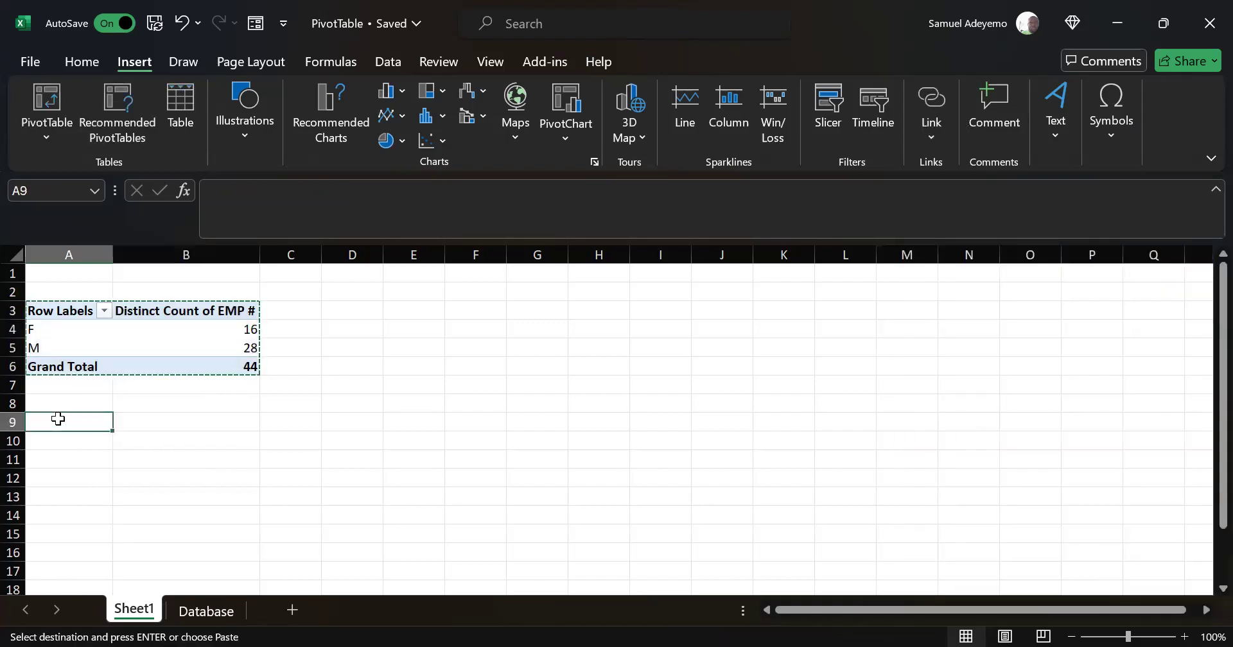
key("ctrl+v")
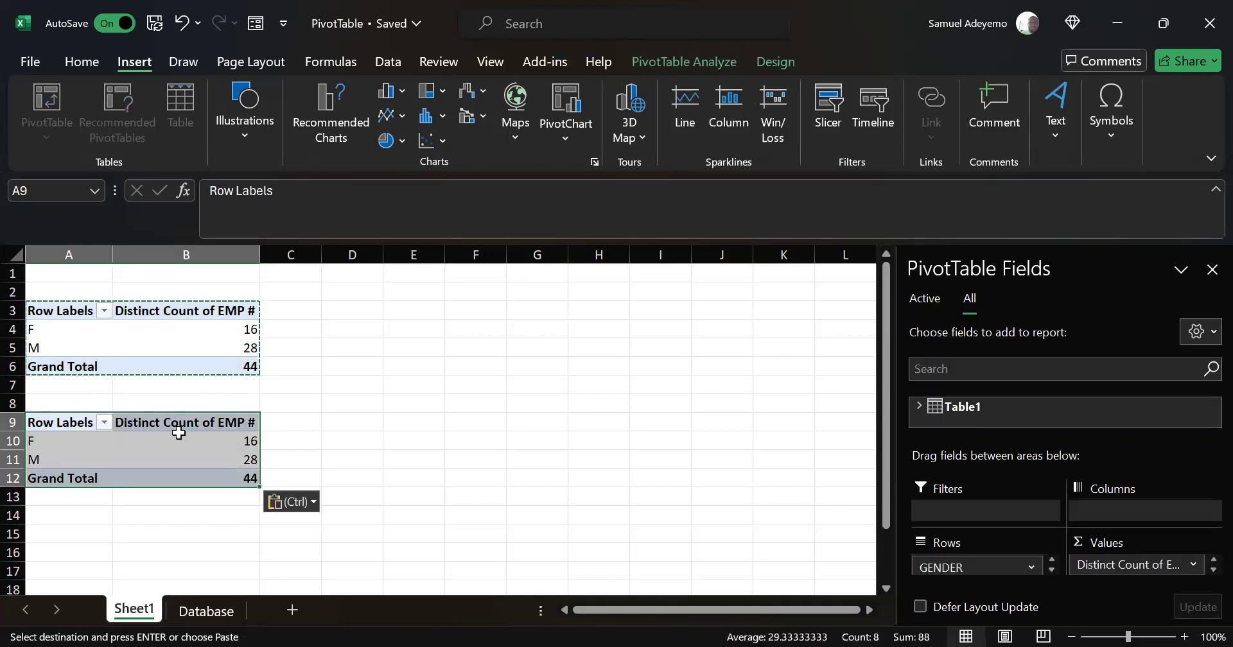
- Expand Table1's fields down to DEPT for the PivotTable at A9, and remove GENDER from its Rows area
left_click(193, 425)
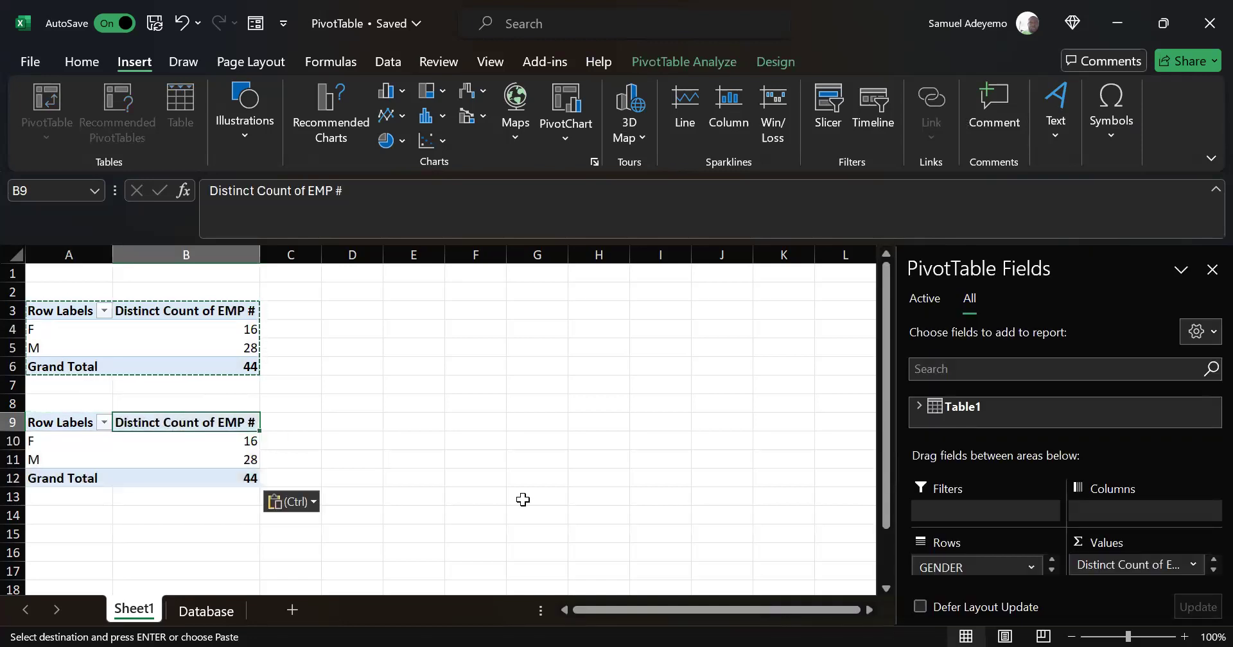
left_click(919, 405)
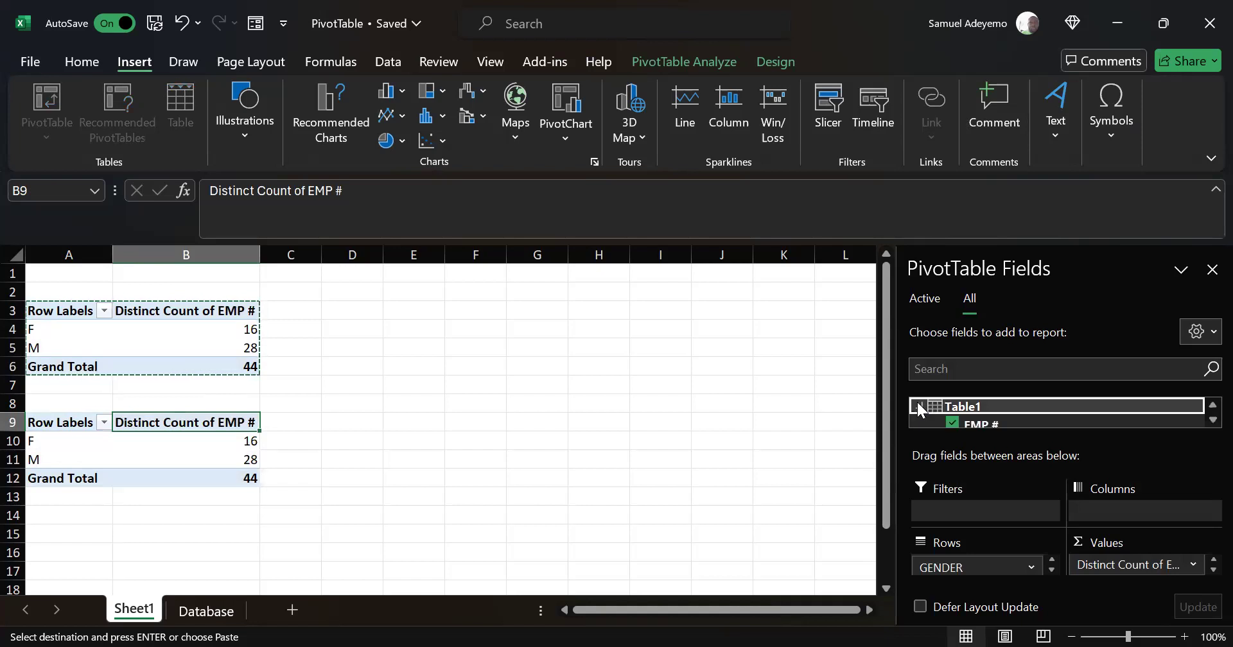
scroll(1201, 418, "down", 2)
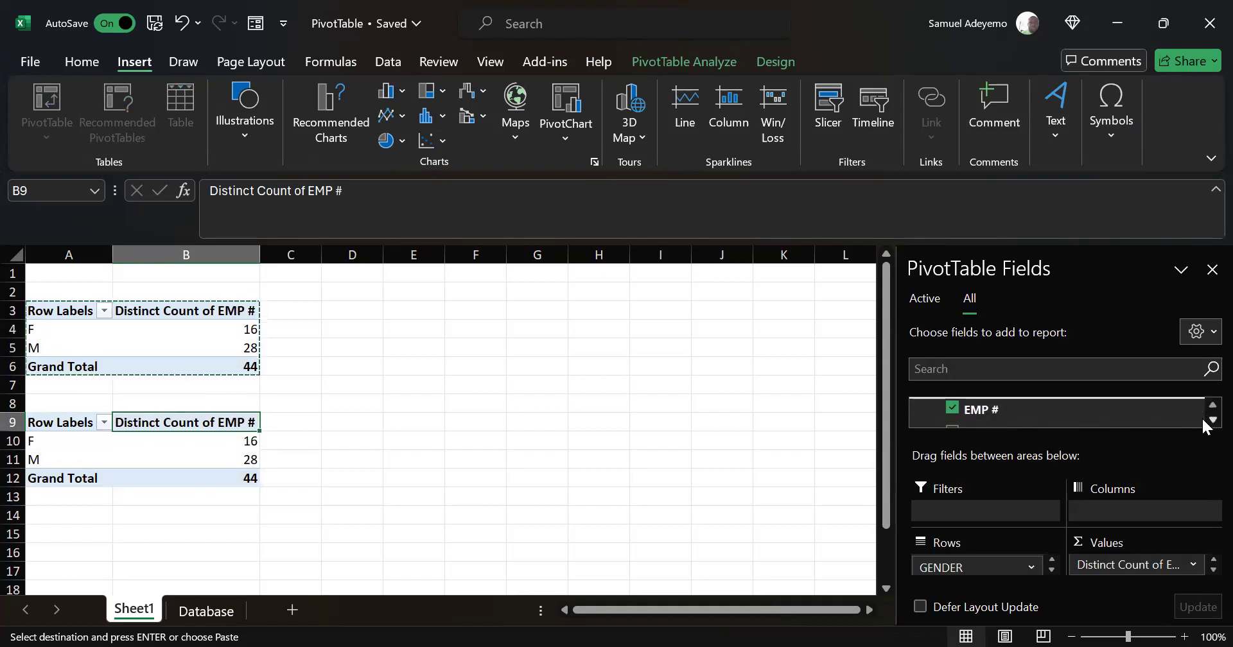
scroll(1202, 418, "down", 1)
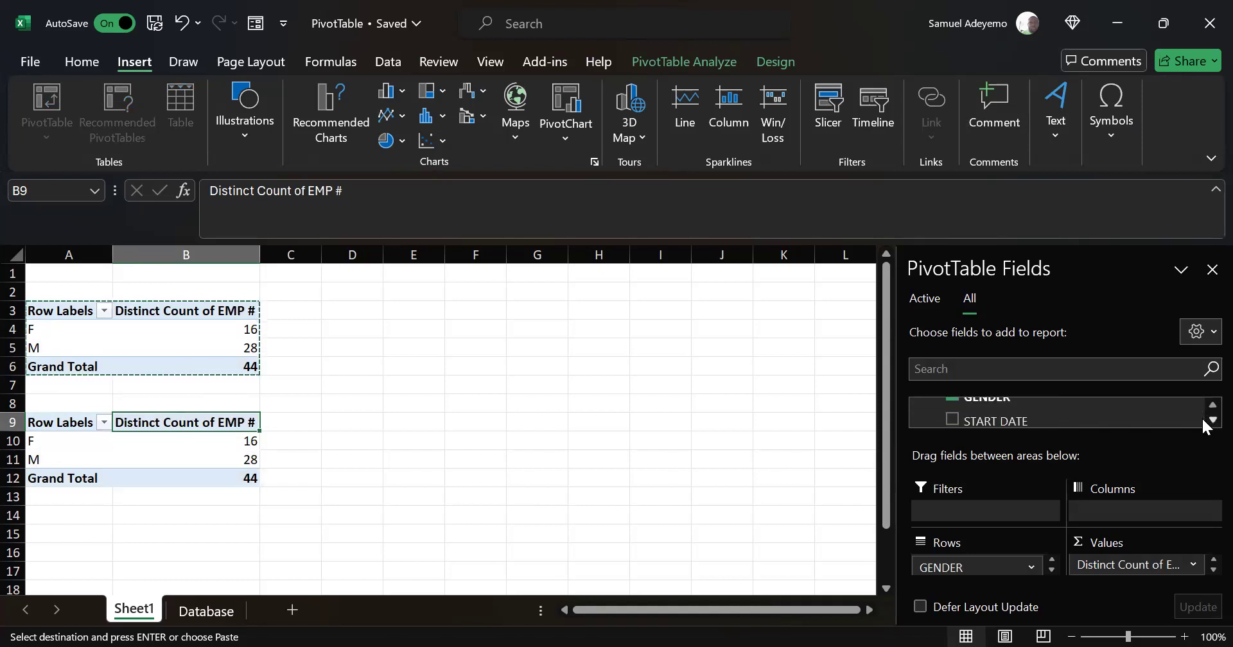
scroll(1201, 418, "down", 3)
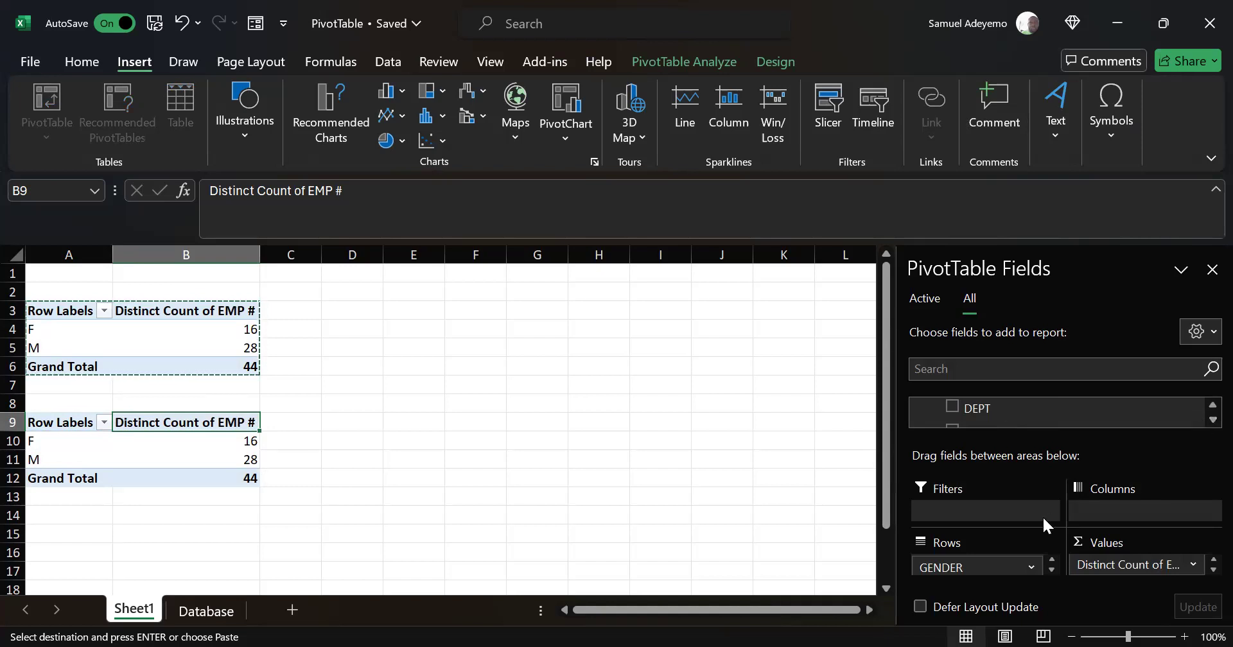
left_click_drag(977, 565, 939, 561)
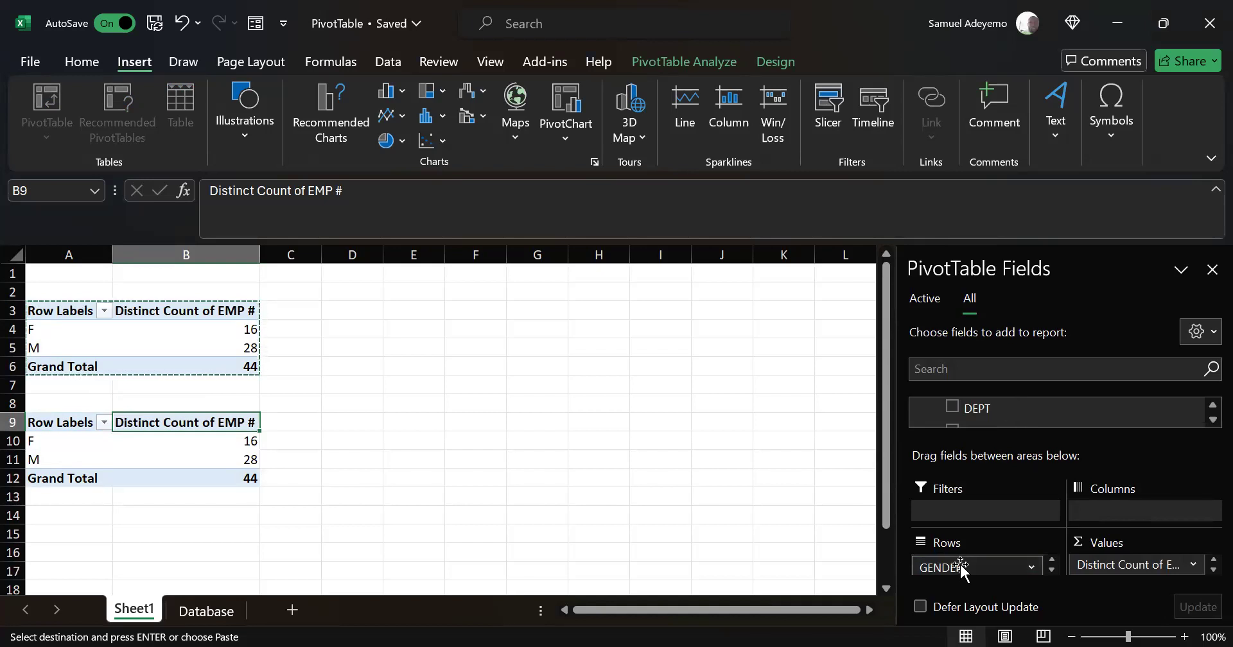
left_click_drag(961, 565, 757, 470)
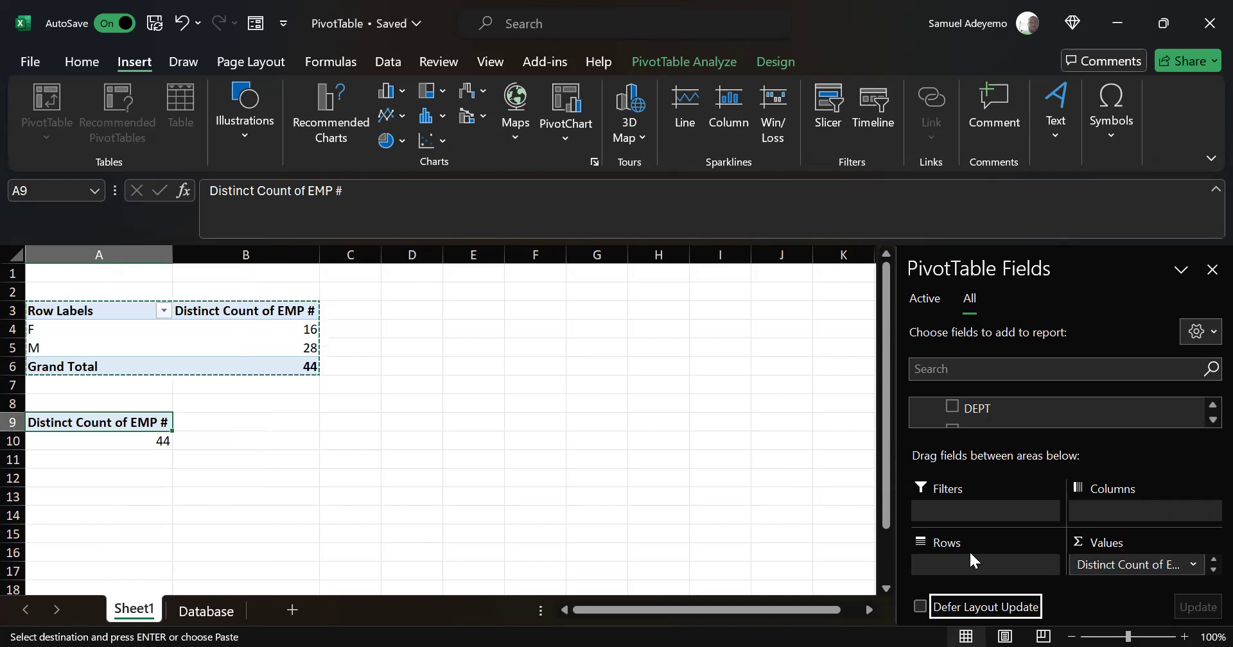
- Add DEPT to the Rows area and SALARY to the Values area of the PivotTable at A9
left_click_drag(1072, 417, 989, 568)
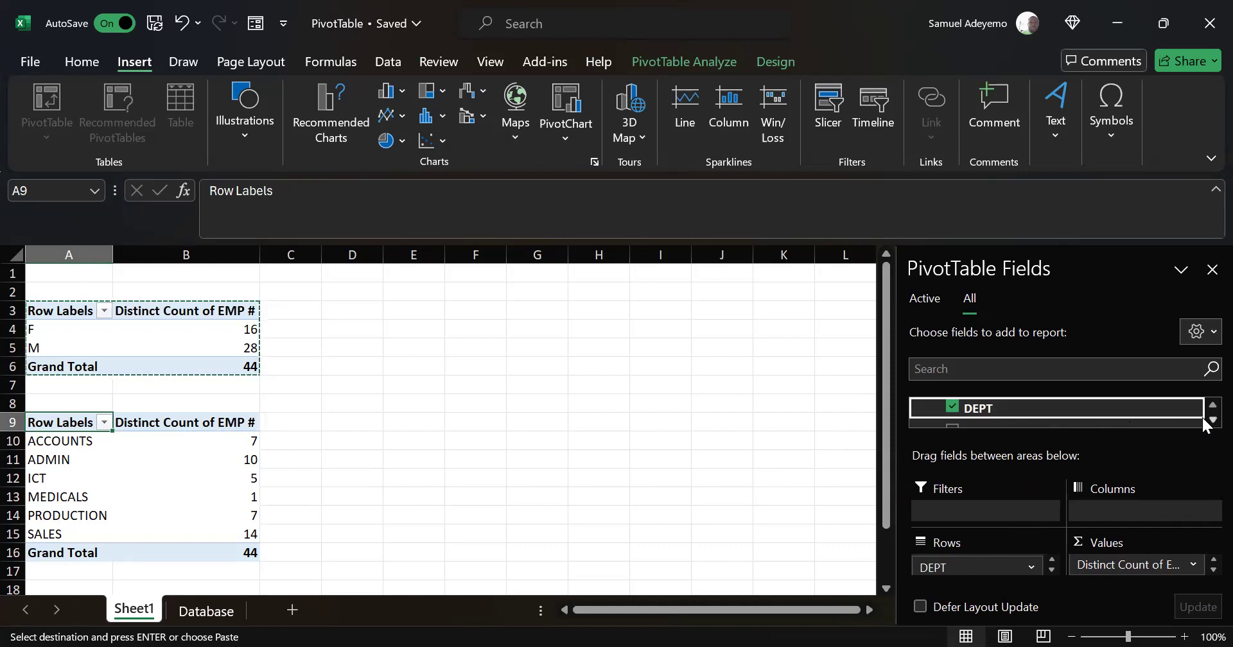
scroll(1201, 418, "down", 1)
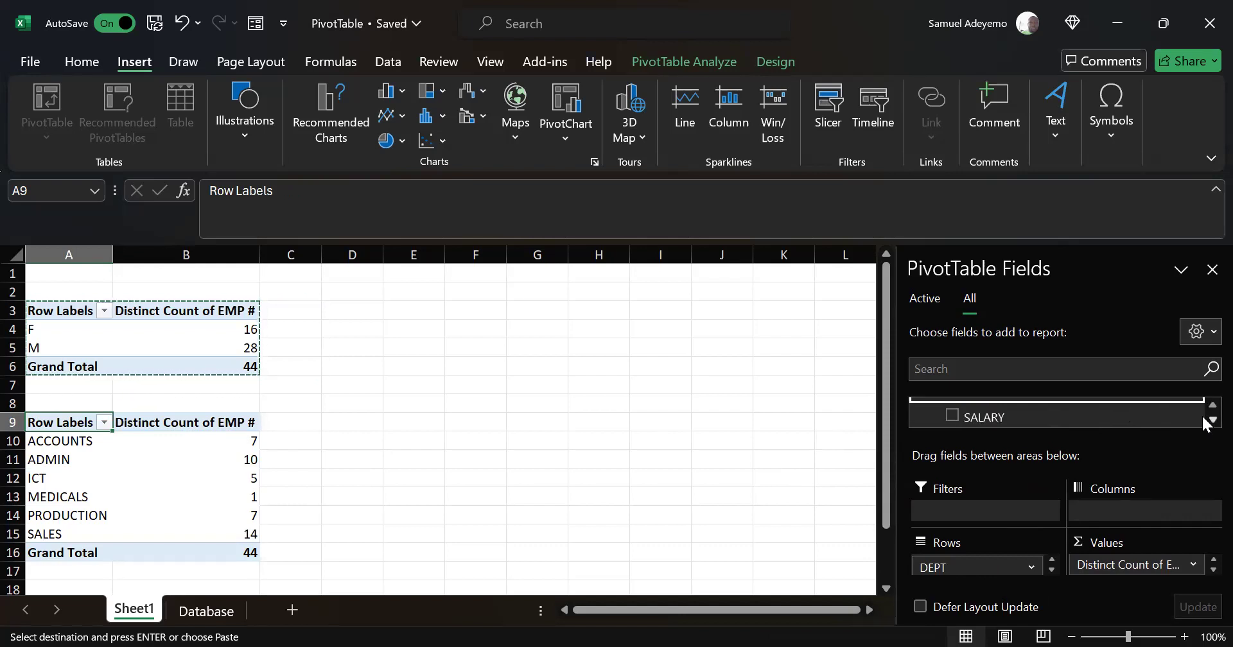
left_click(1033, 419)
left_click_drag(1033, 419, 1115, 564)
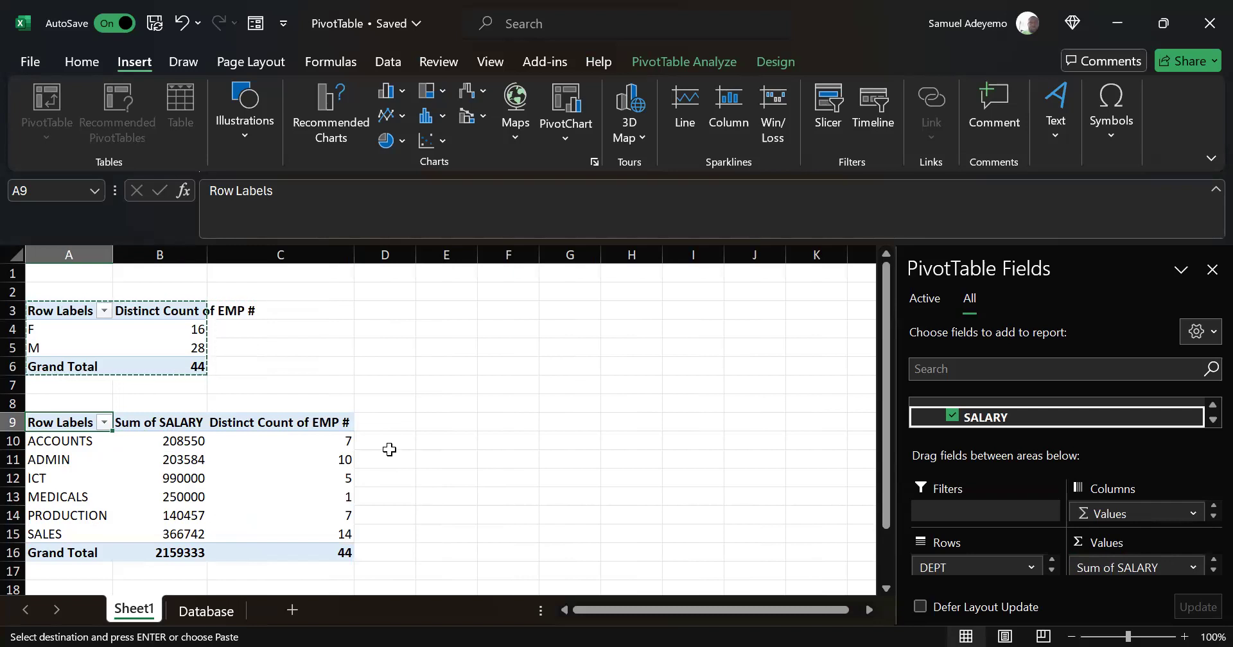
- Check the source data on the Database sheet, then examine the salary sums and employee counts per department in the PivotTable at A9
left_click(221, 613)
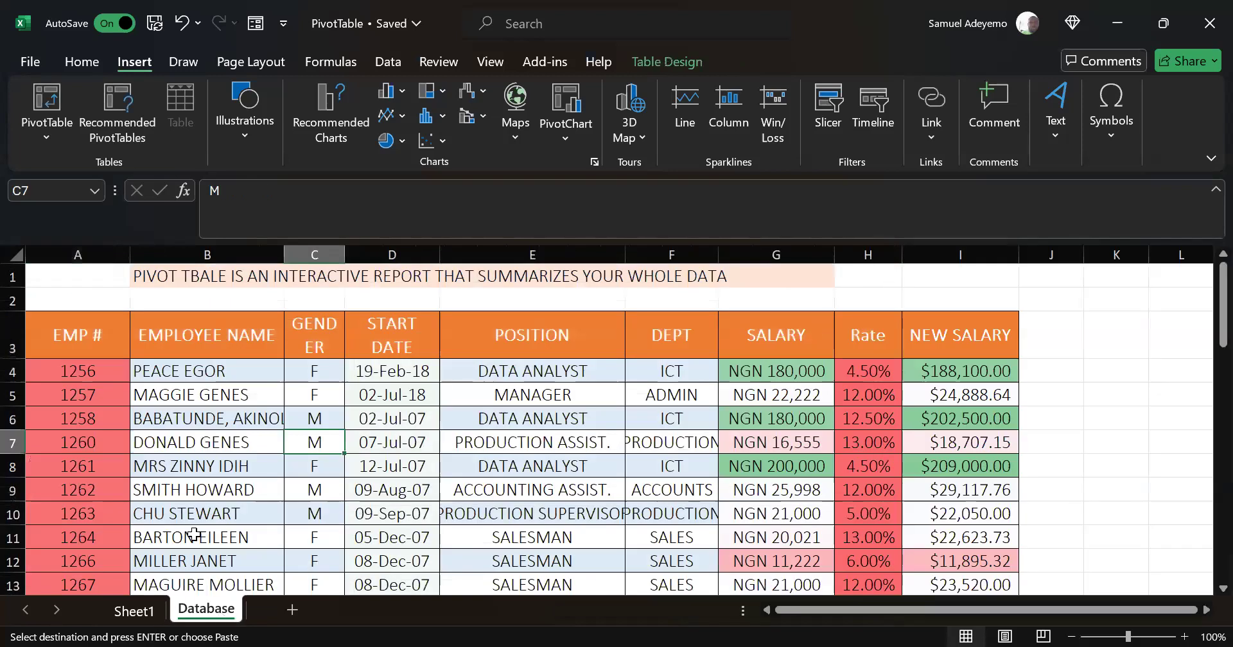
left_click(123, 618)
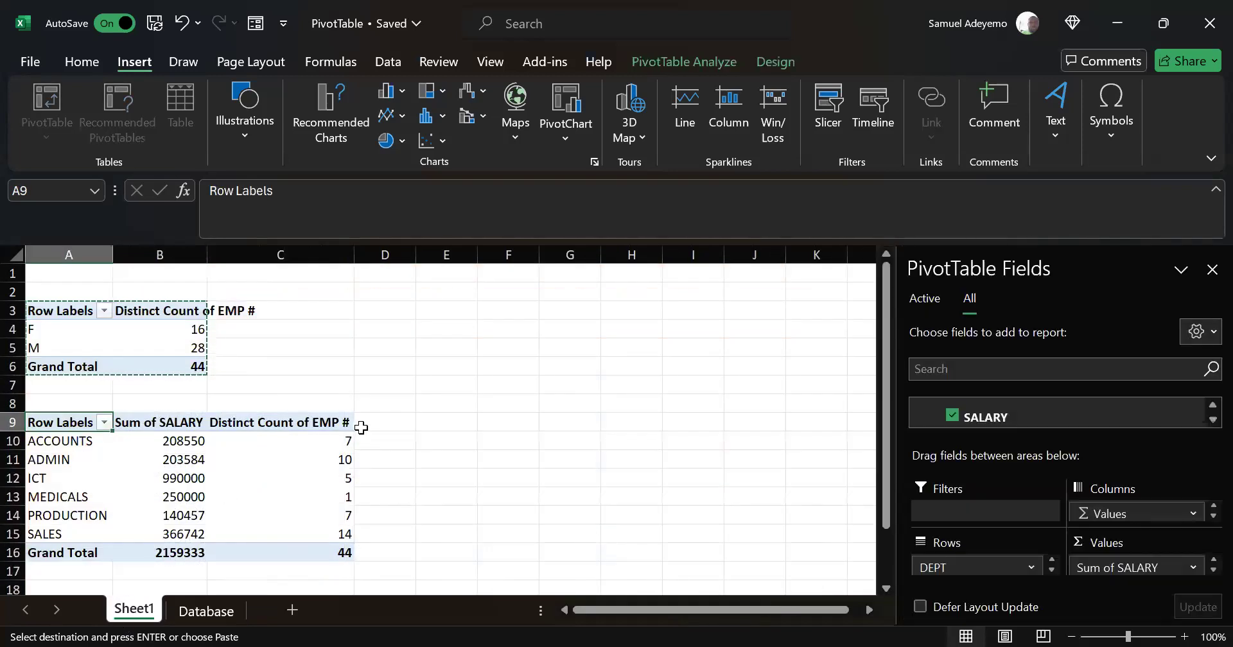
left_click(434, 401)
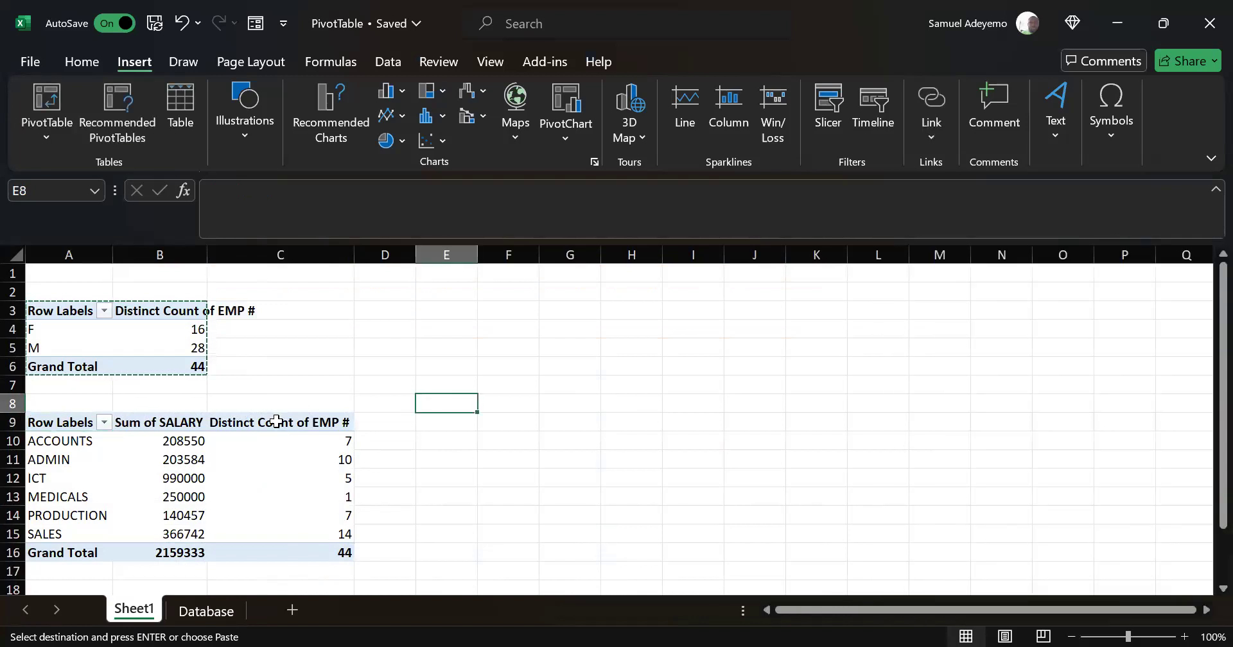
left_click_drag(55, 424, 289, 556)
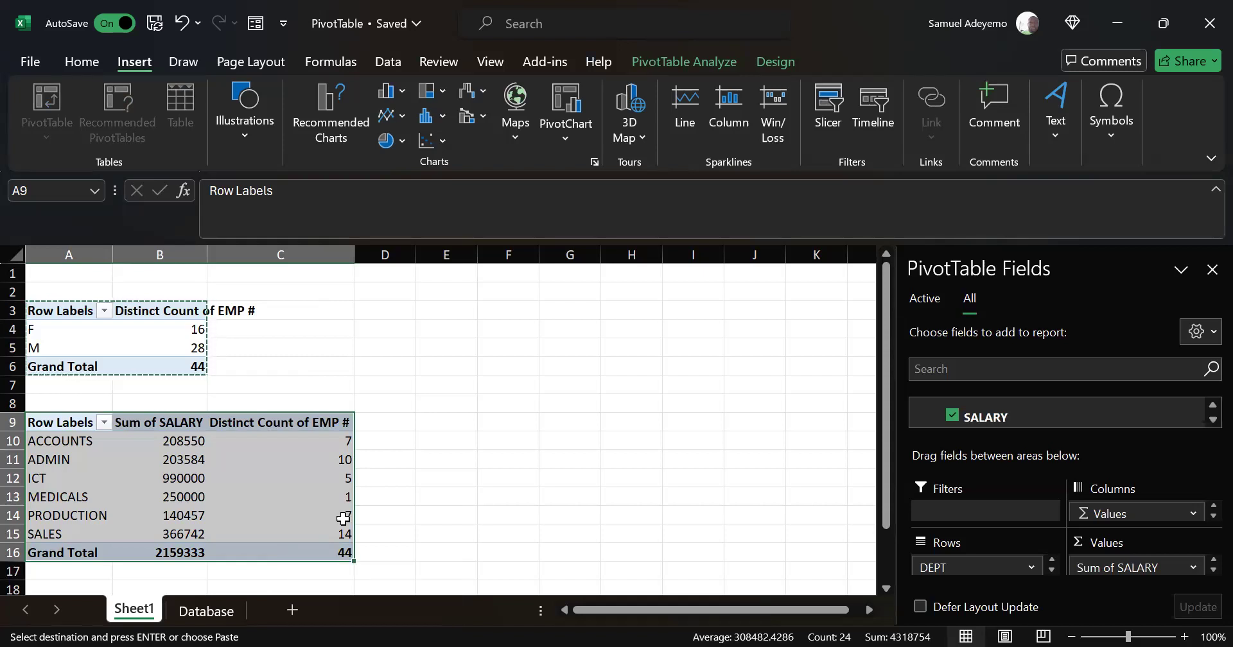
left_click(325, 481)
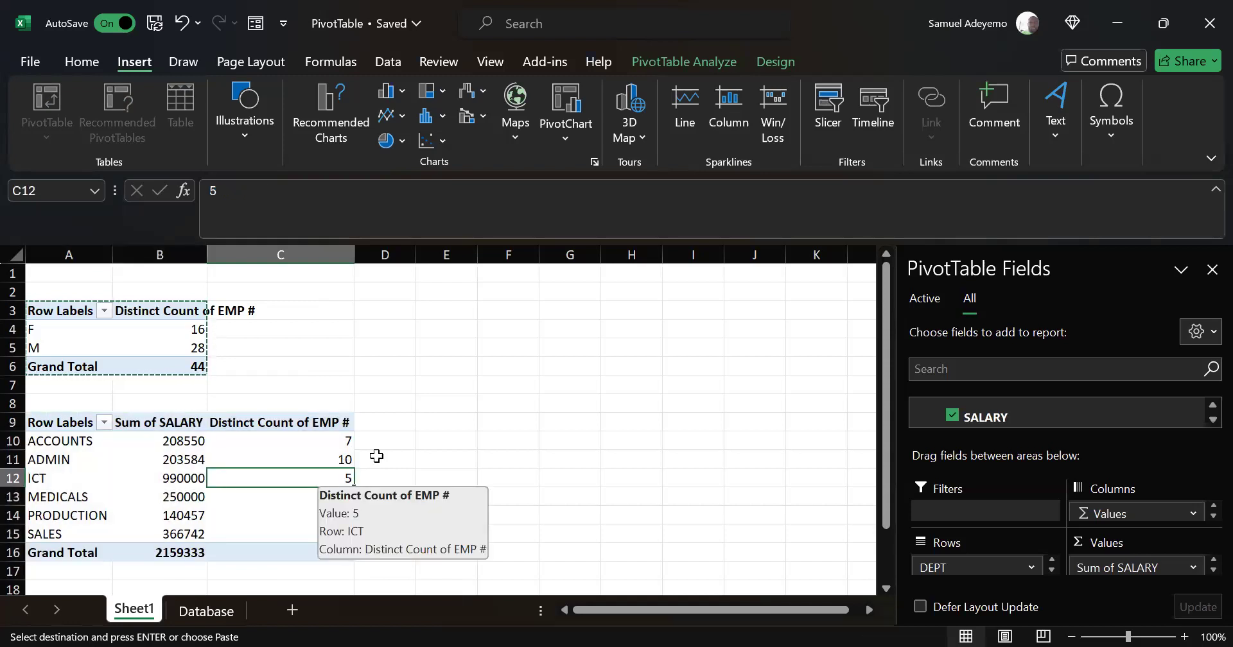
left_click_drag(171, 439, 179, 533)
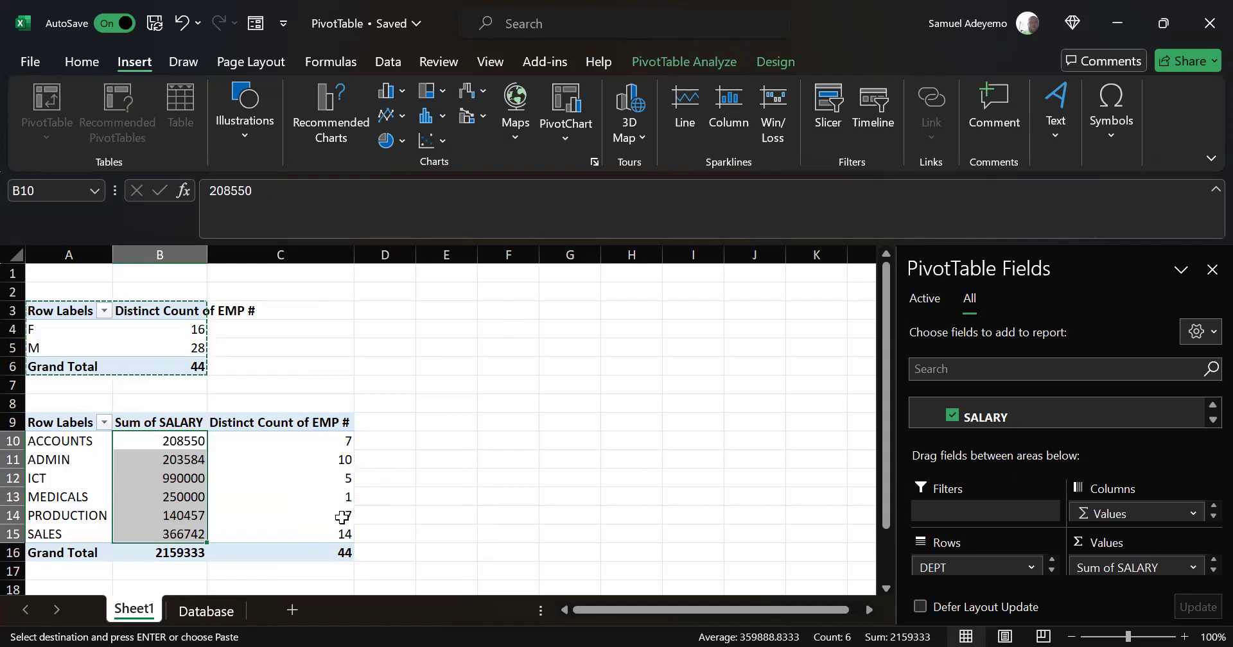
left_click(303, 442)
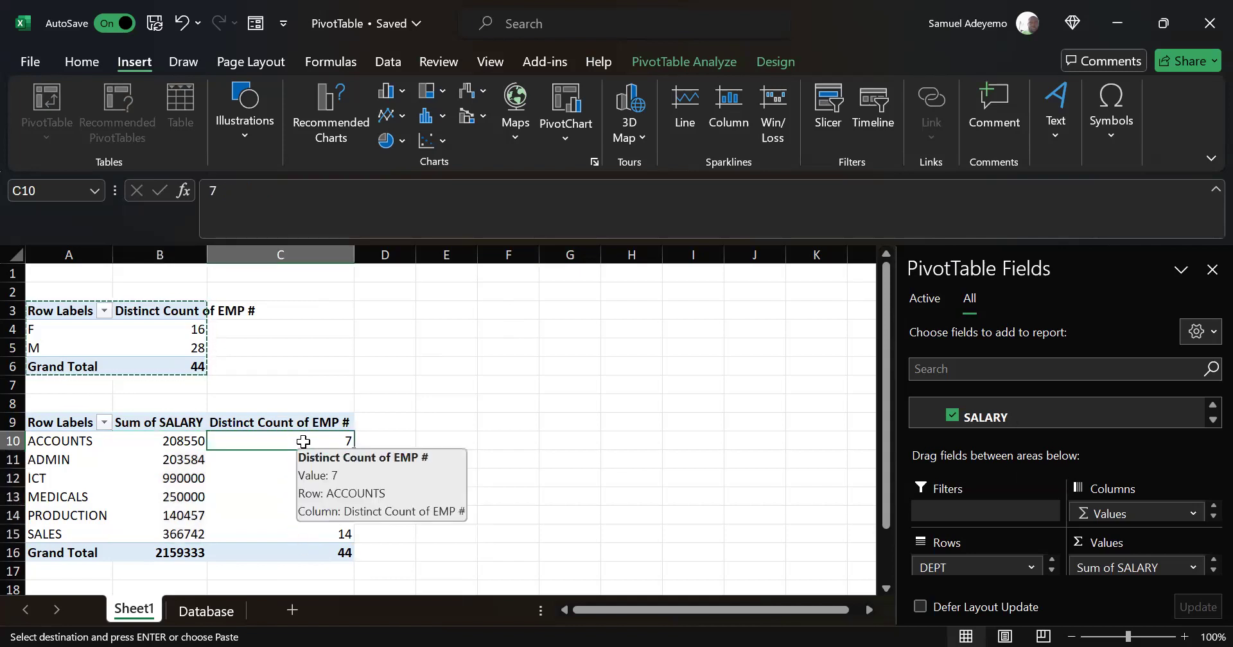
left_click(109, 440)
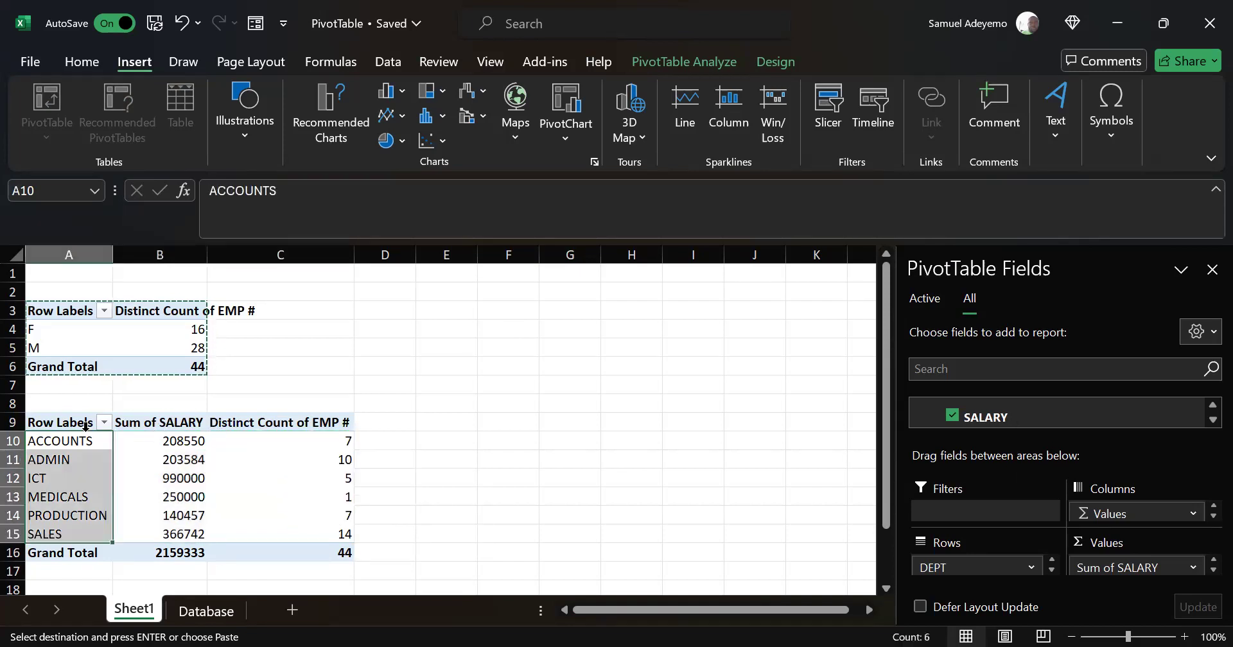
left_click(273, 477)
left_click(260, 456)
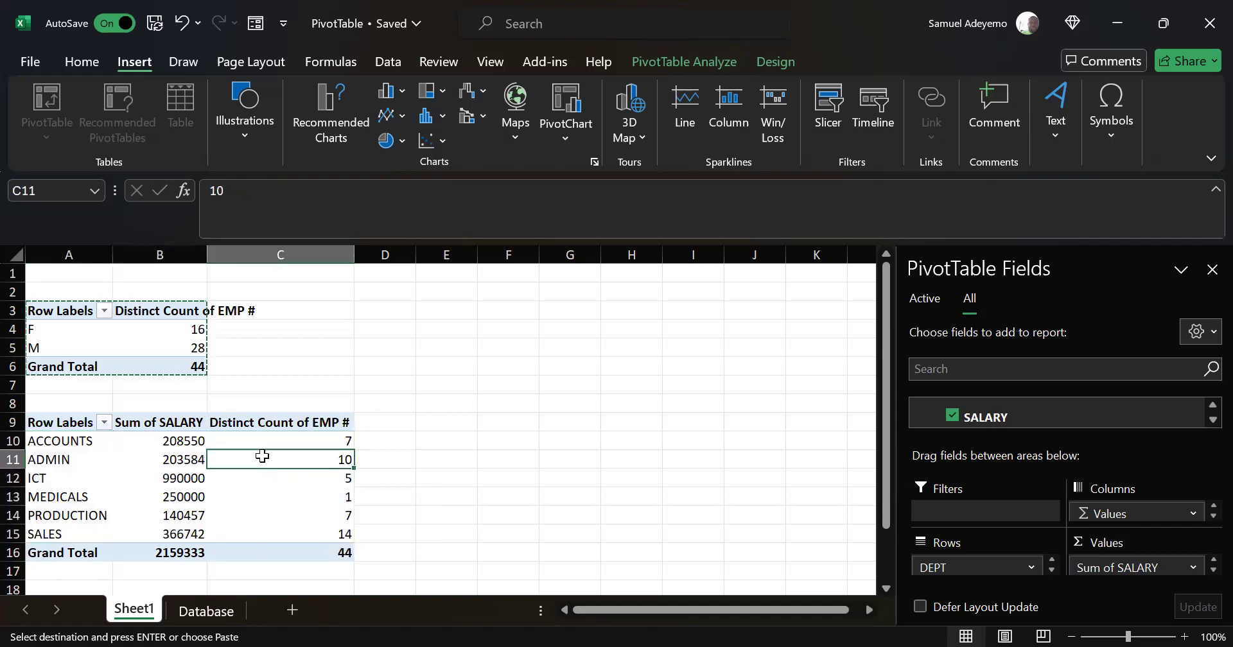
left_click(263, 481)
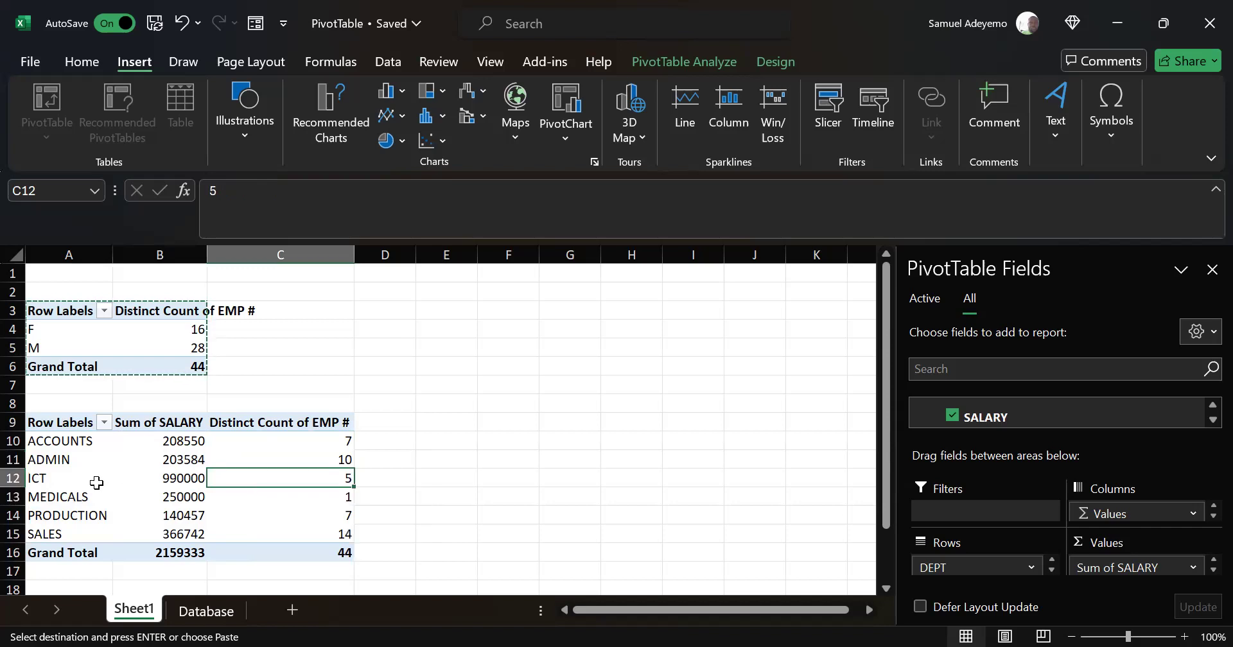
left_click(70, 483)
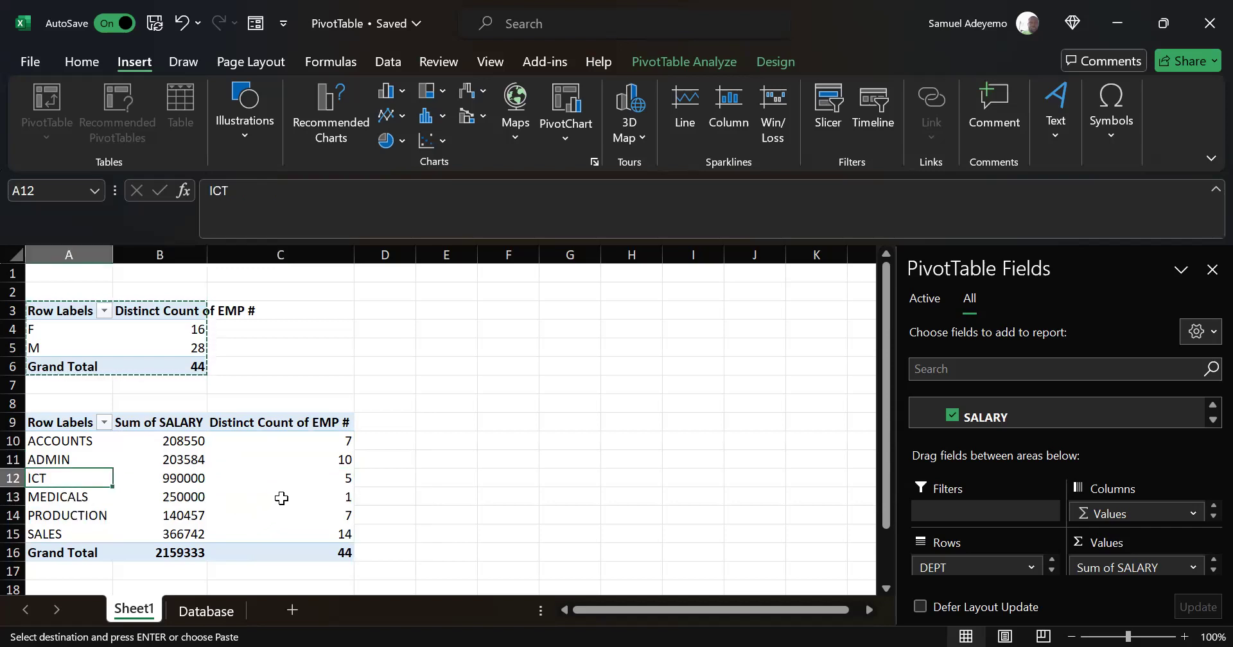
left_click(281, 499)
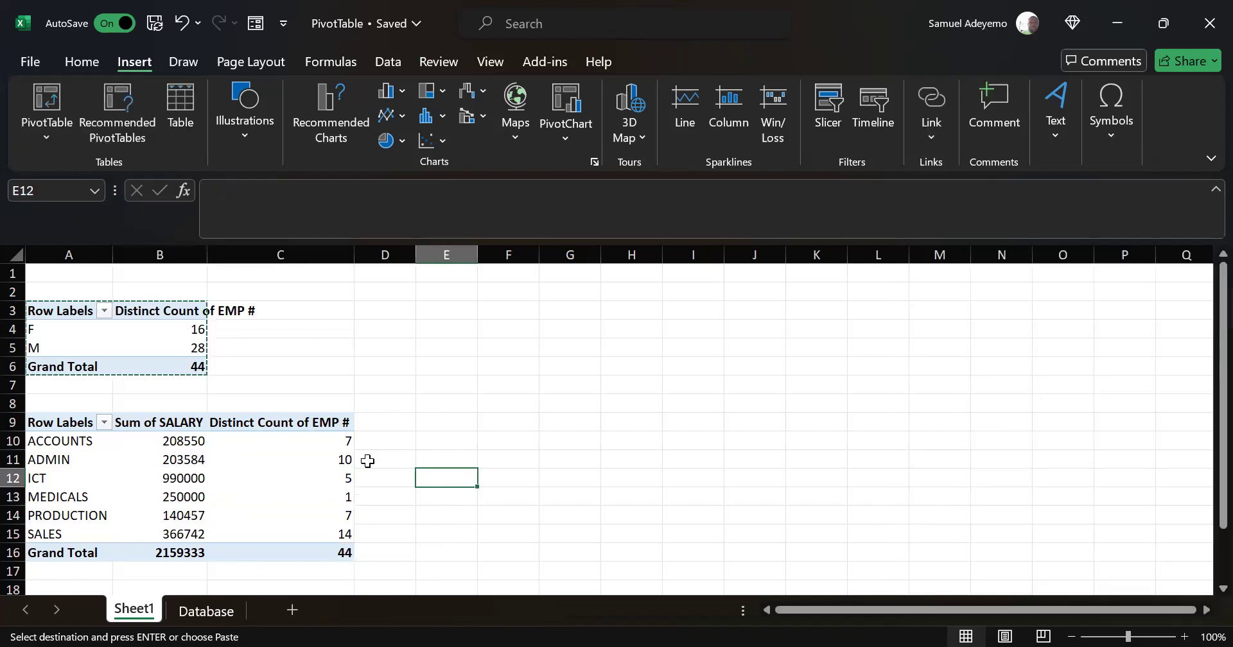
left_click(314, 462)
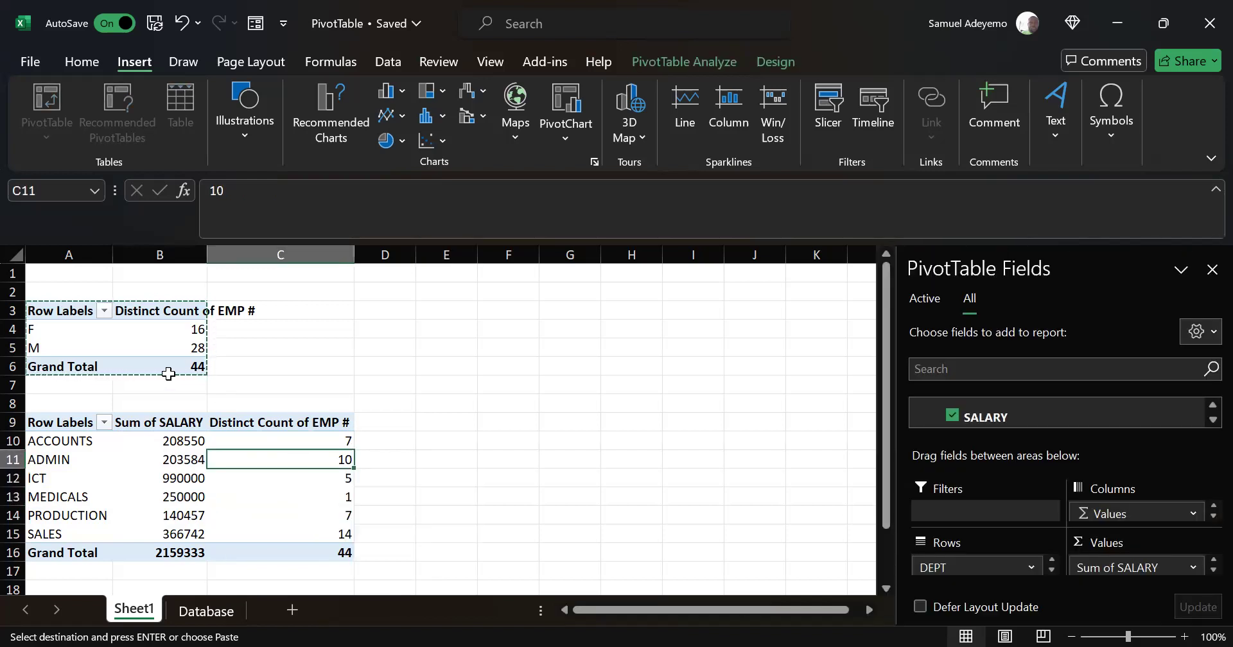
- Duplicate the gender PivotTable in A3:B6 by pasting its copy at cell E3
left_click_drag(58, 308, 196, 365)
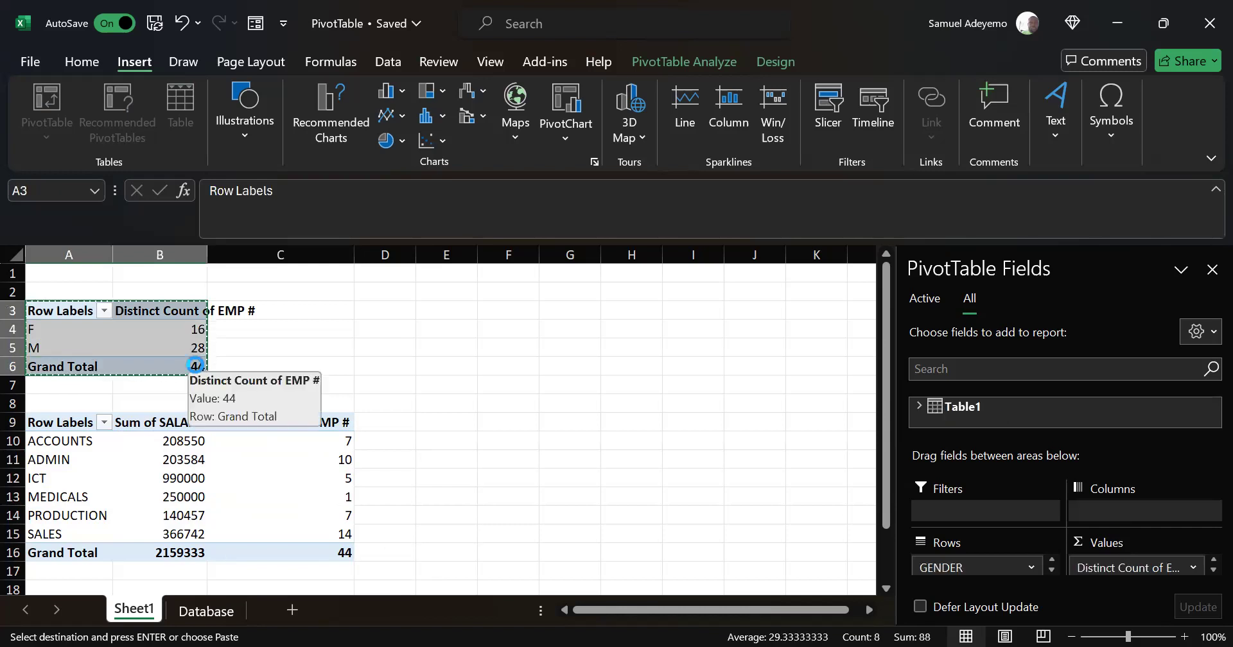
left_click(435, 312)
key("ctrl+v")
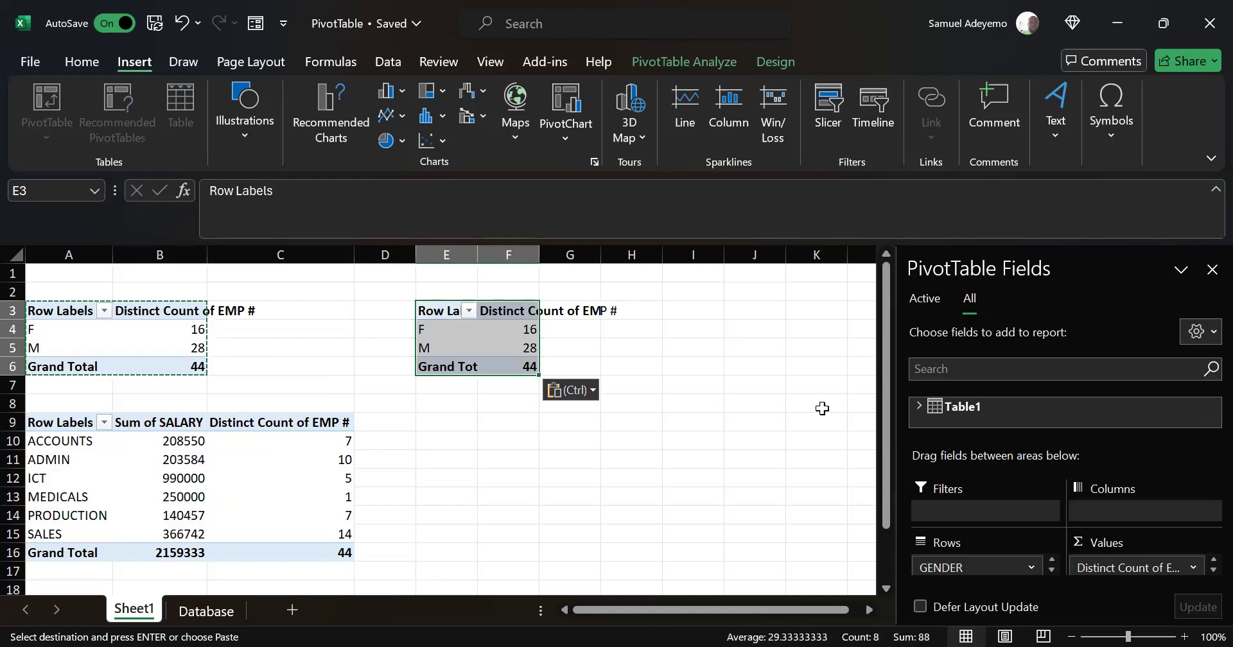
- Expand Table1's fields to POSITION for the PivotTable at E3, and remove GENDER from Rows and Distinct Count of EMP # from Values
left_click(920, 405)
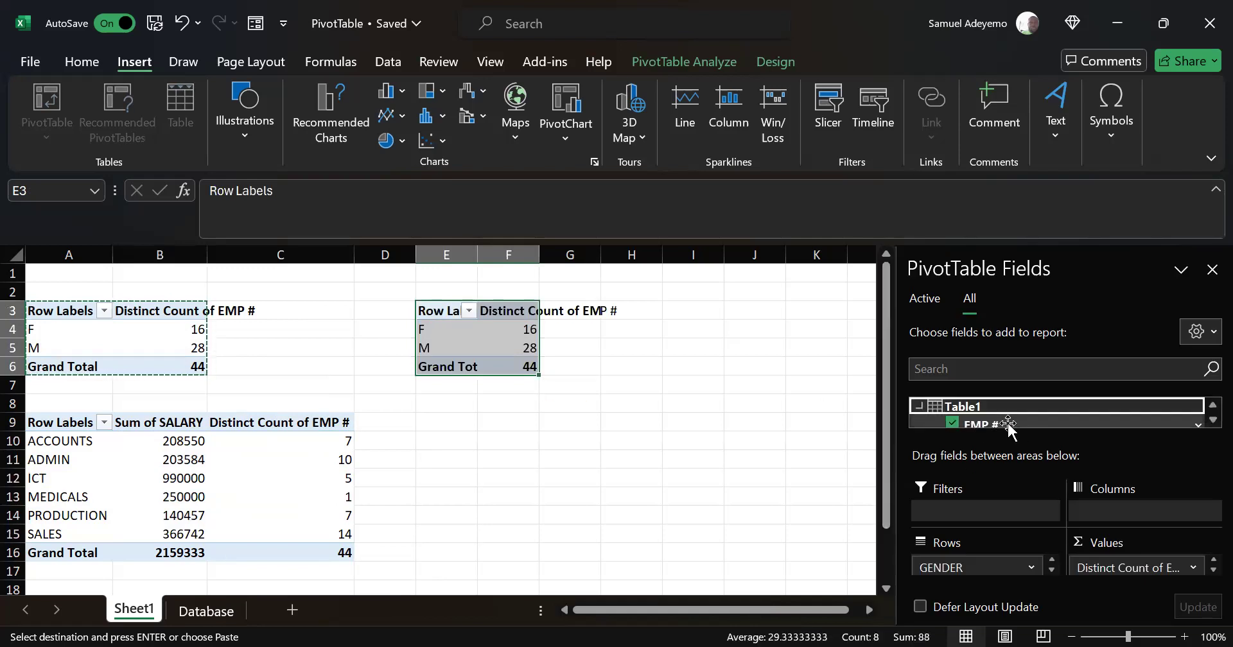
left_click(1207, 420)
left_click(1205, 421)
left_click(1205, 420)
left_click(1204, 420)
left_click(1202, 419)
left_click(1201, 418)
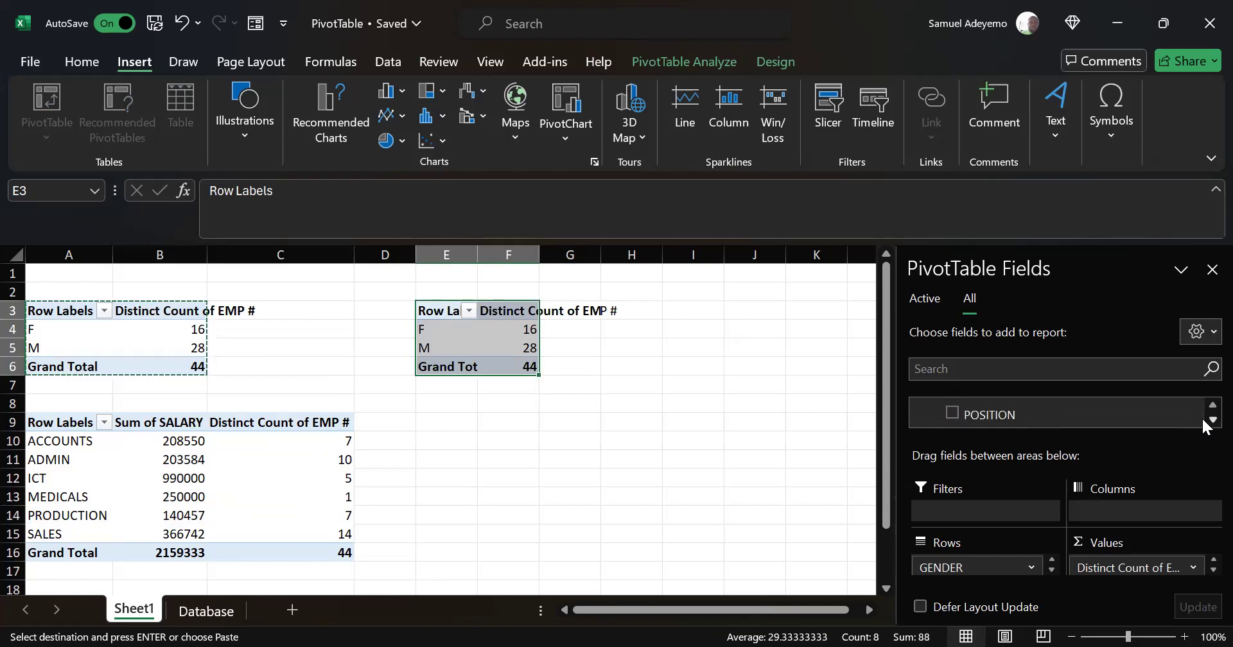
left_click(1201, 418)
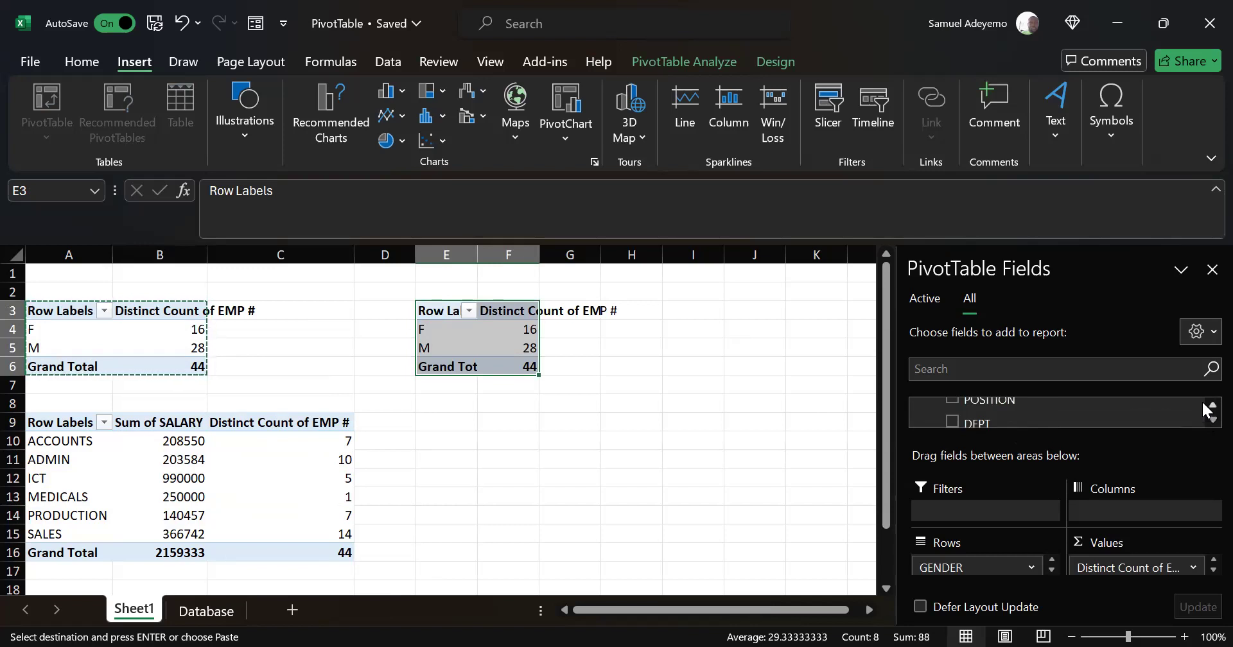
left_click(1202, 401)
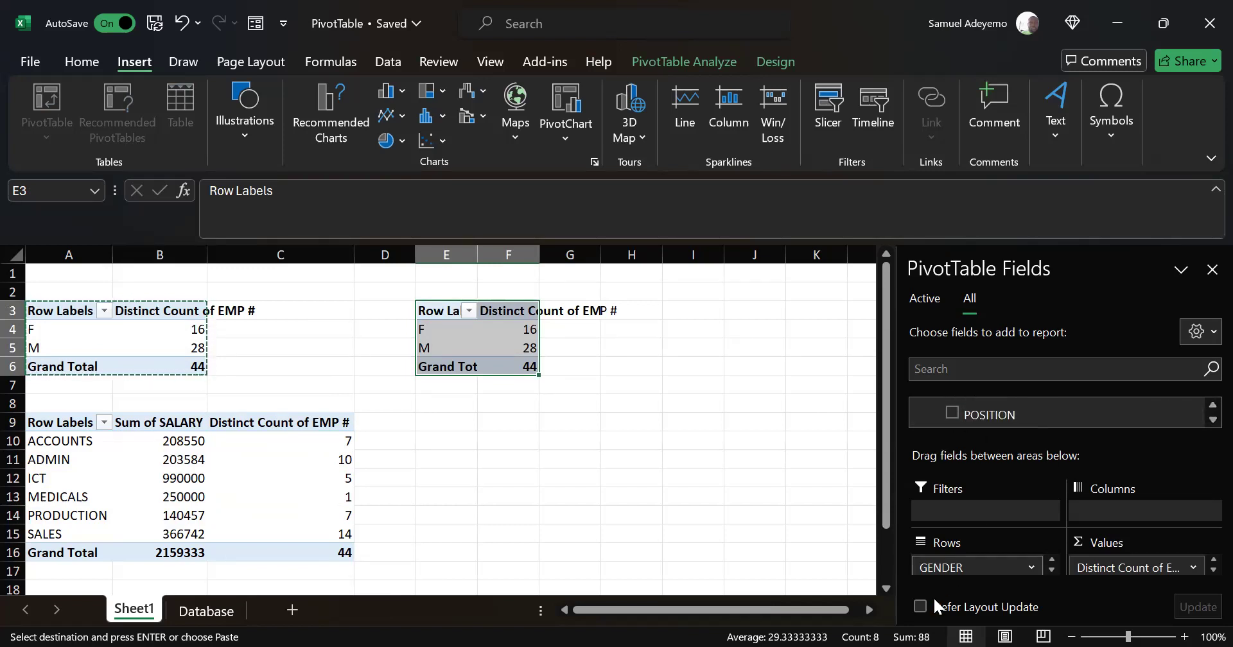
left_click_drag(947, 566, 752, 498)
left_click_drag(1135, 565, 797, 507)
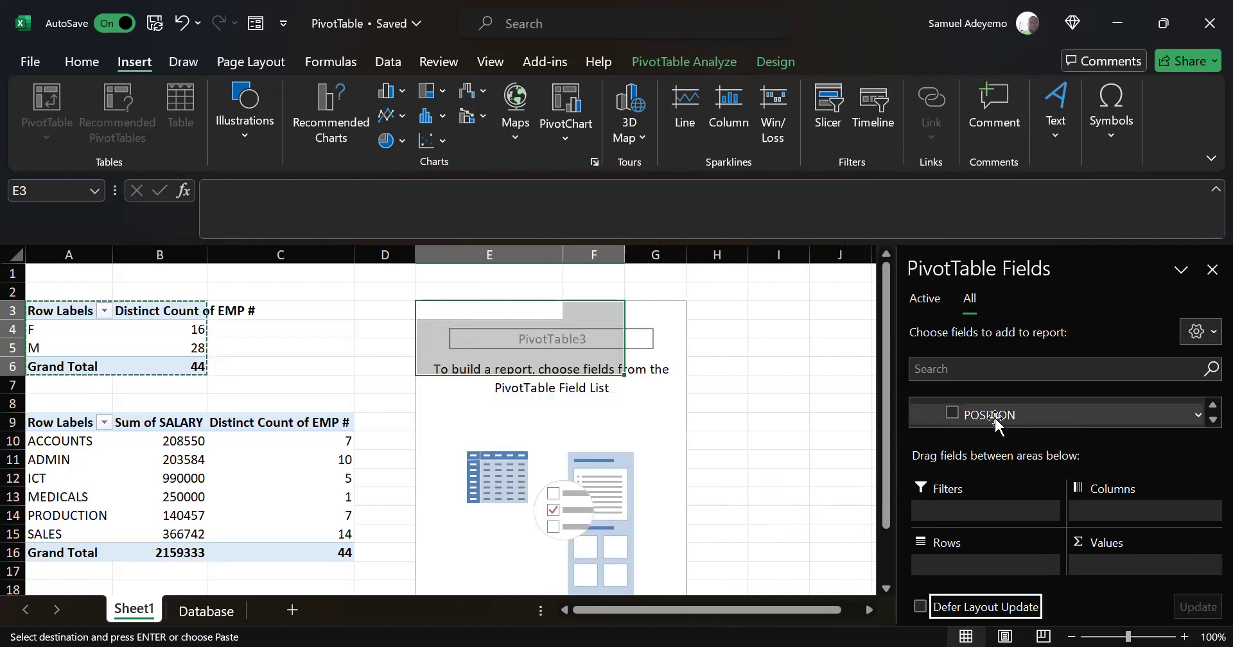
- Add POSITION to the Rows area and SALARY to the Values area of the PivotTable at E3
left_click_drag(993, 422, 974, 564)
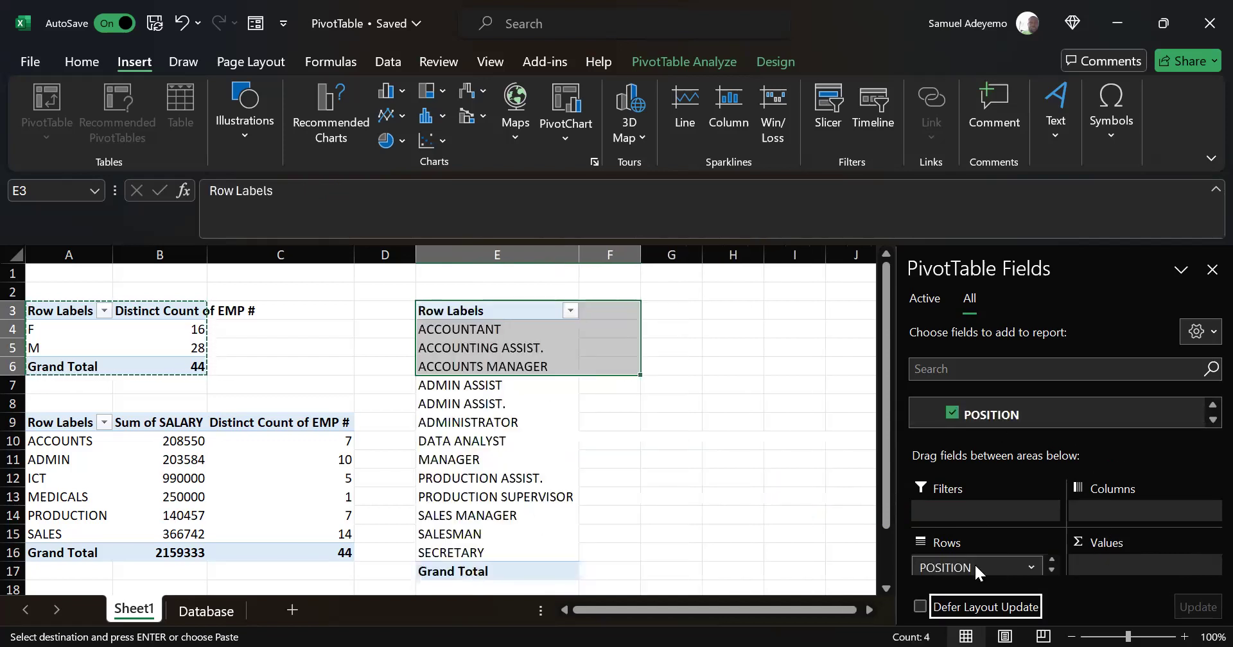
scroll(1201, 418, "down", 3)
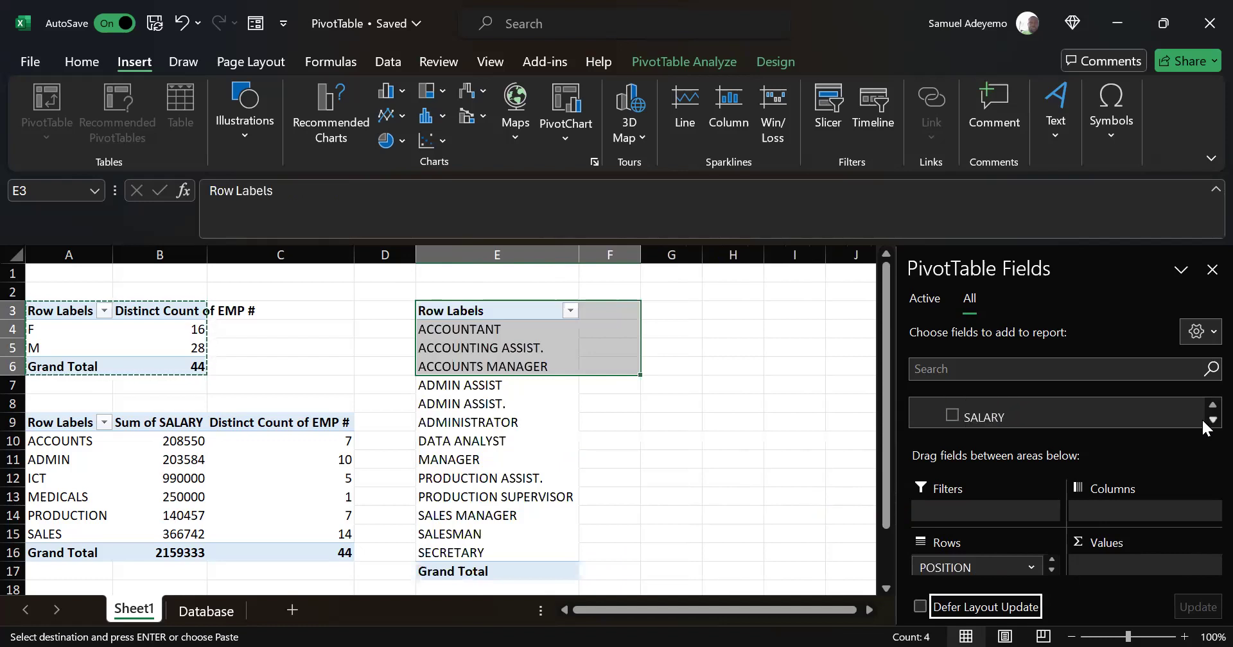
scroll(1204, 406, "up", 1)
left_click_drag(1068, 414, 1122, 572)
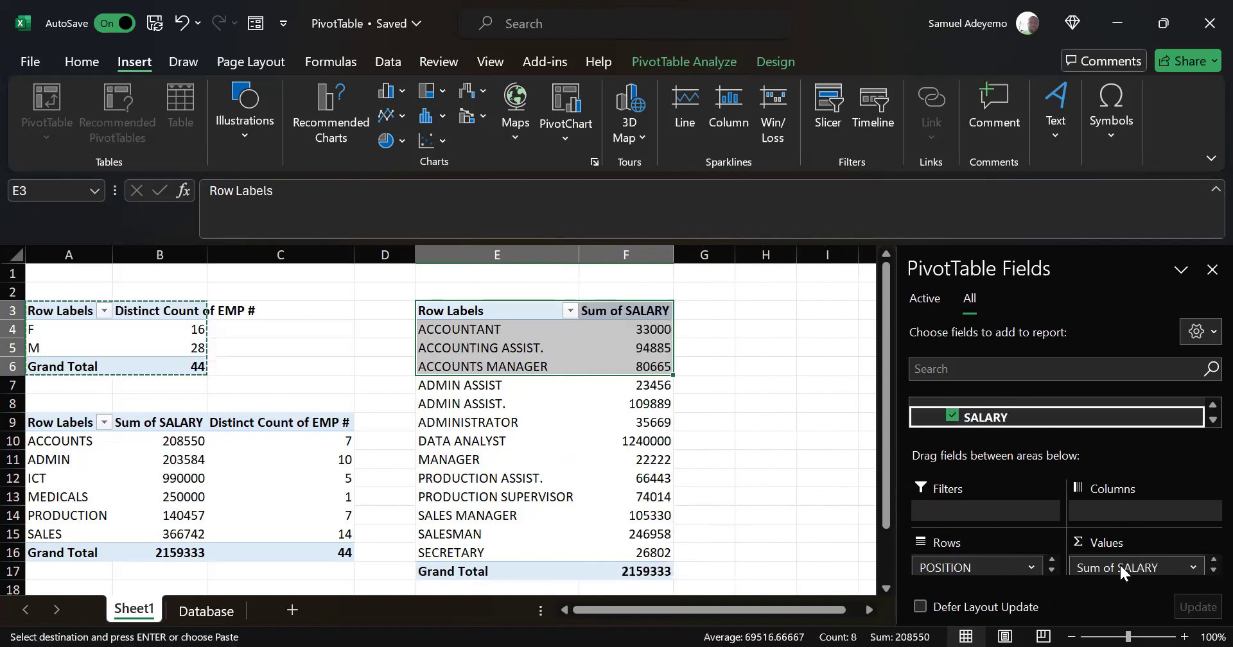
- Examine the salary sums by position in the PivotTable at E3 and the sort and filter options of its row labels
left_click(831, 472)
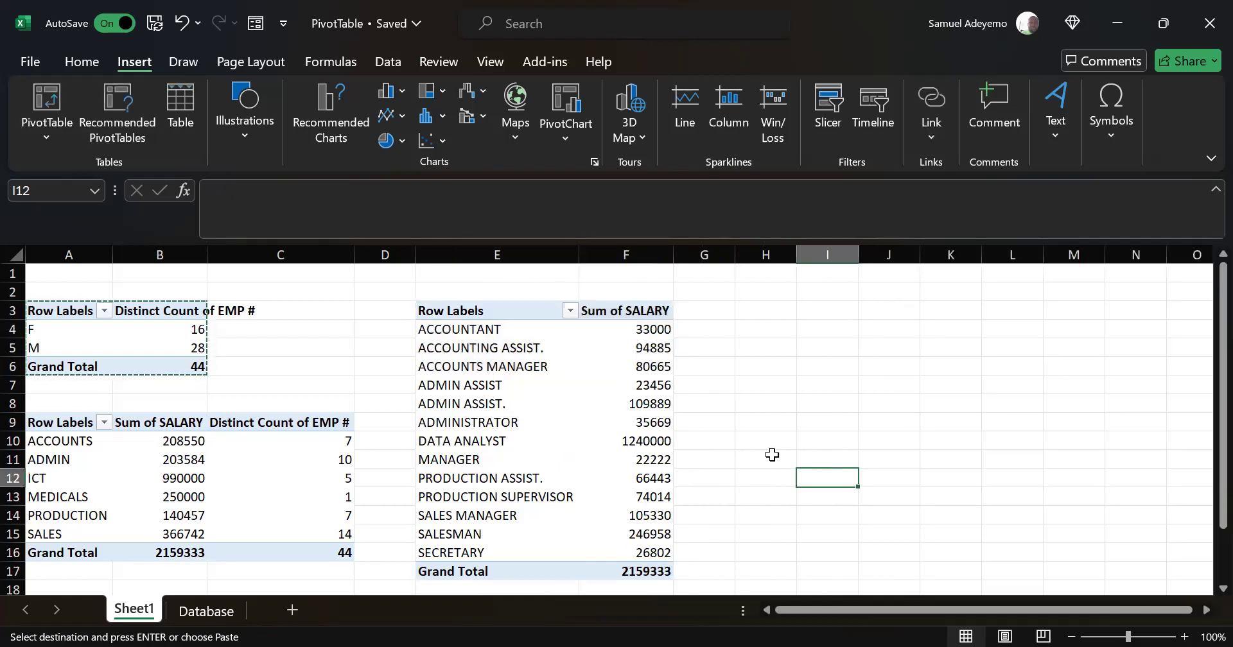
left_click(772, 454)
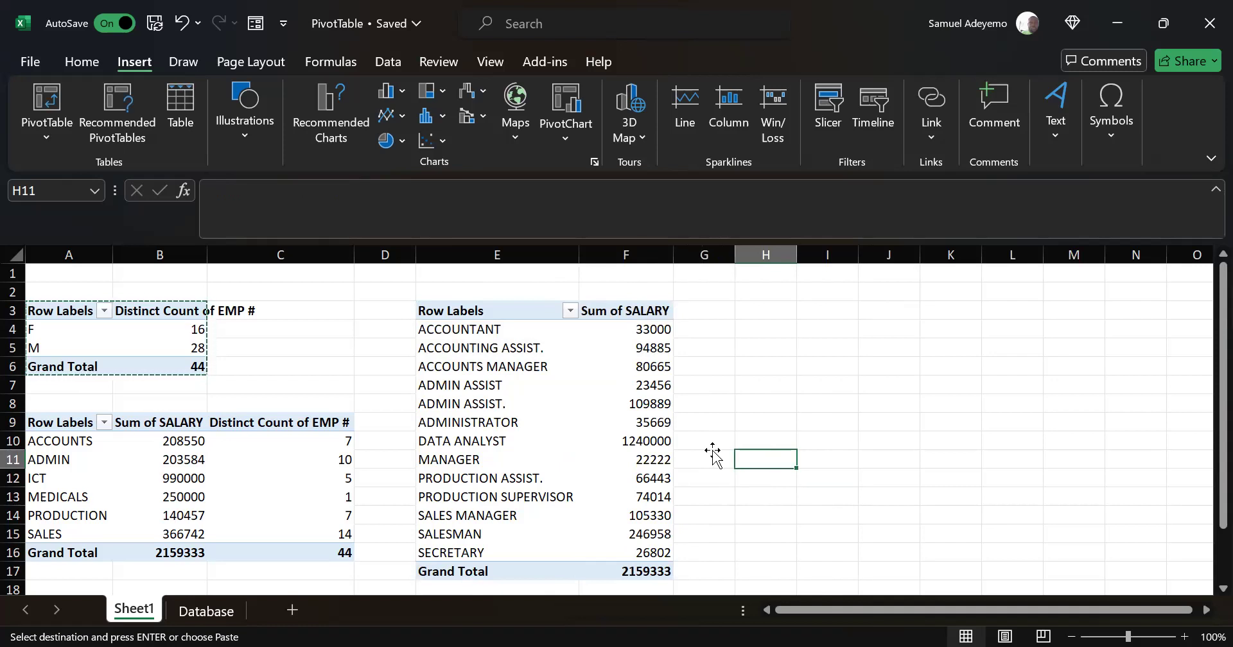
left_click(610, 440)
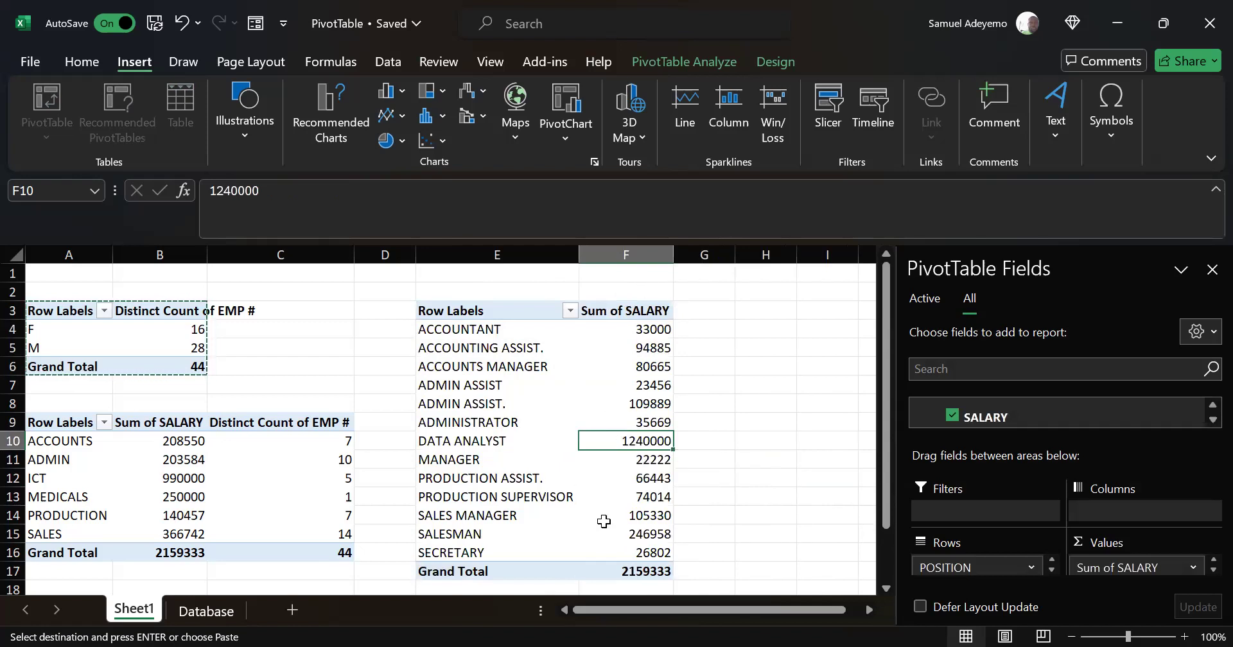
left_click(571, 310)
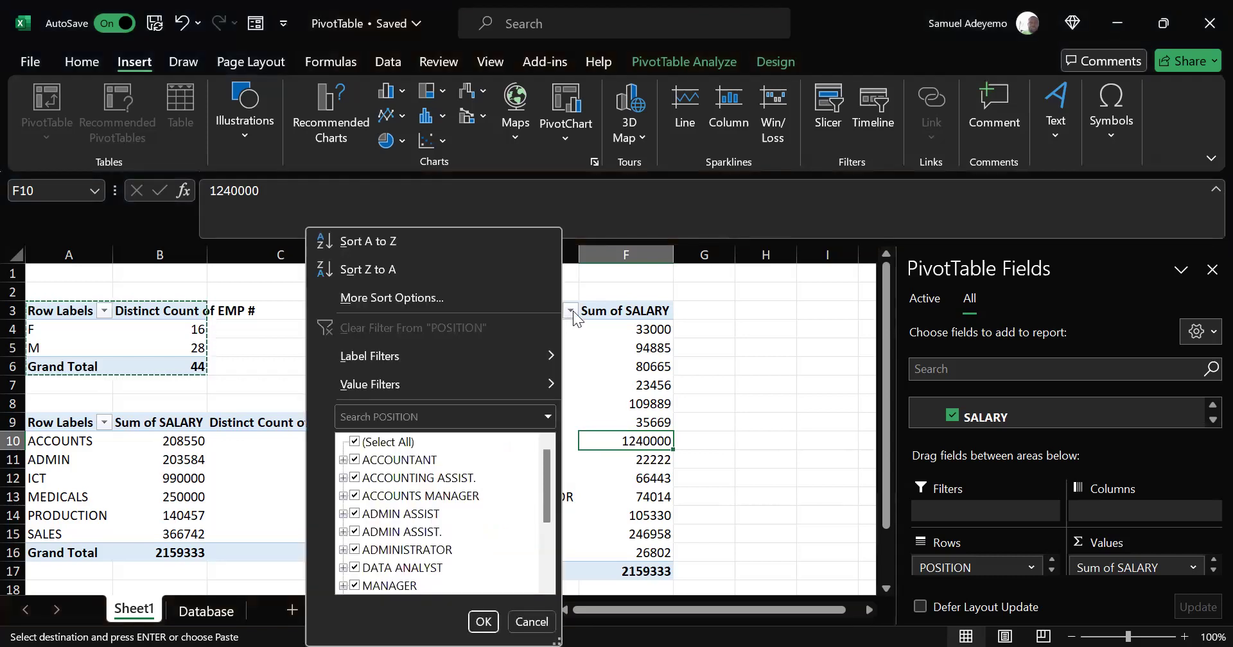
left_click(572, 313)
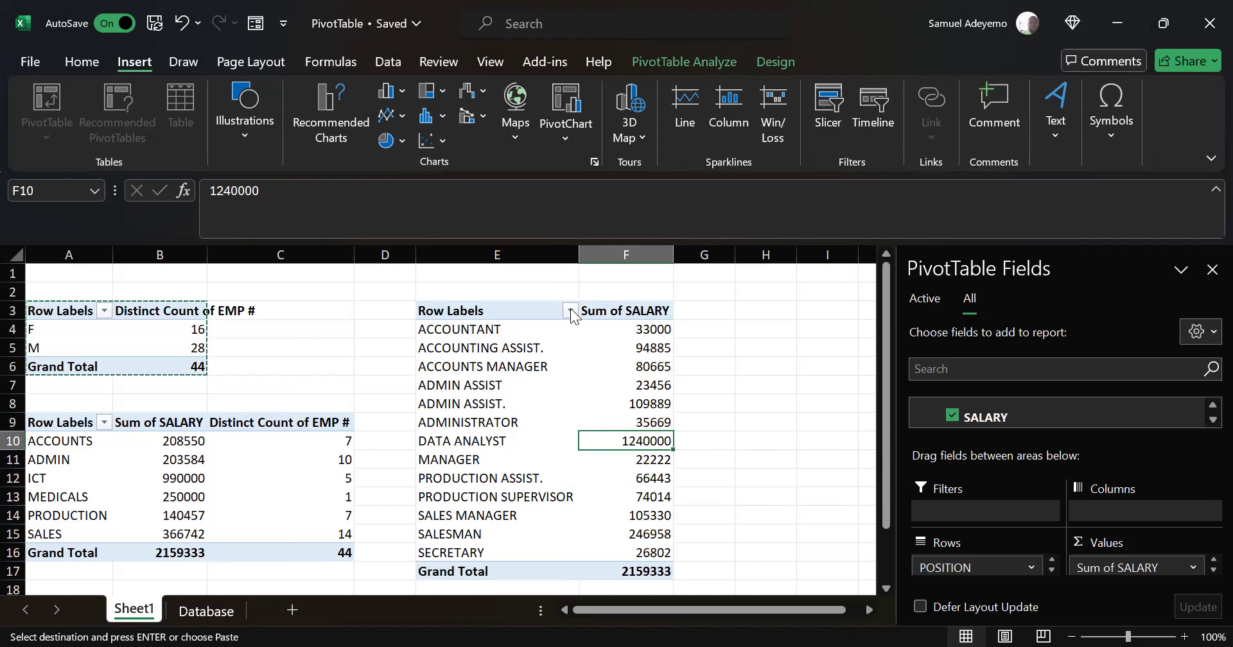
left_click(571, 312)
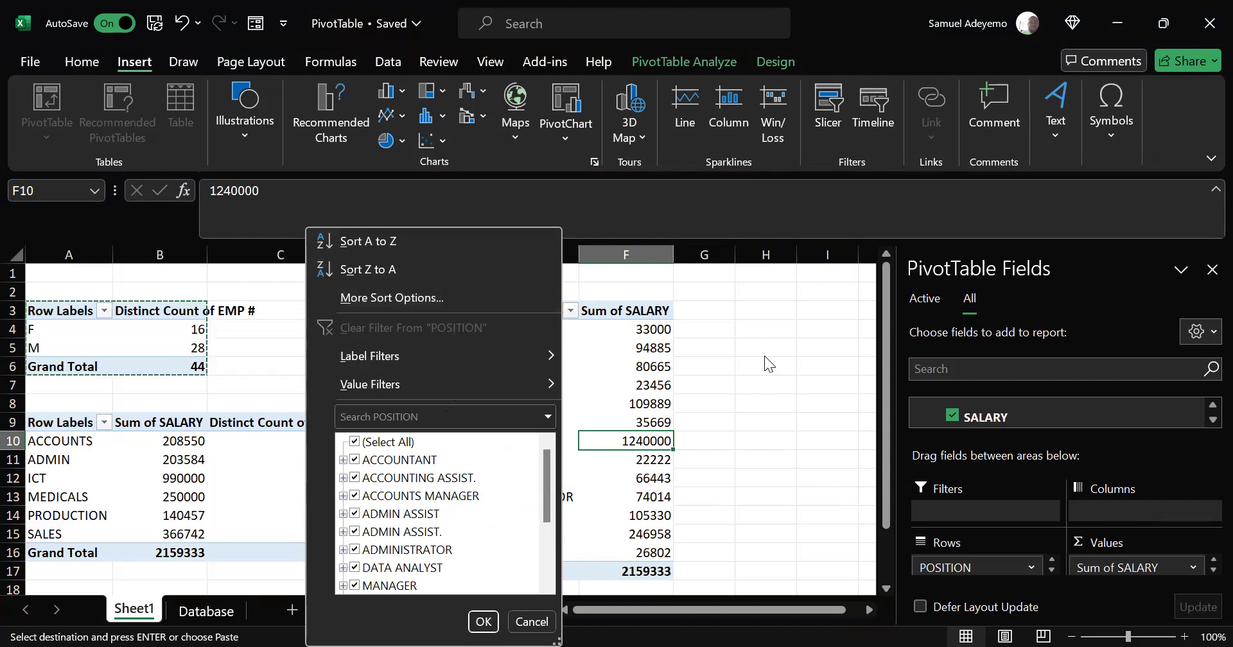
key("Escape")
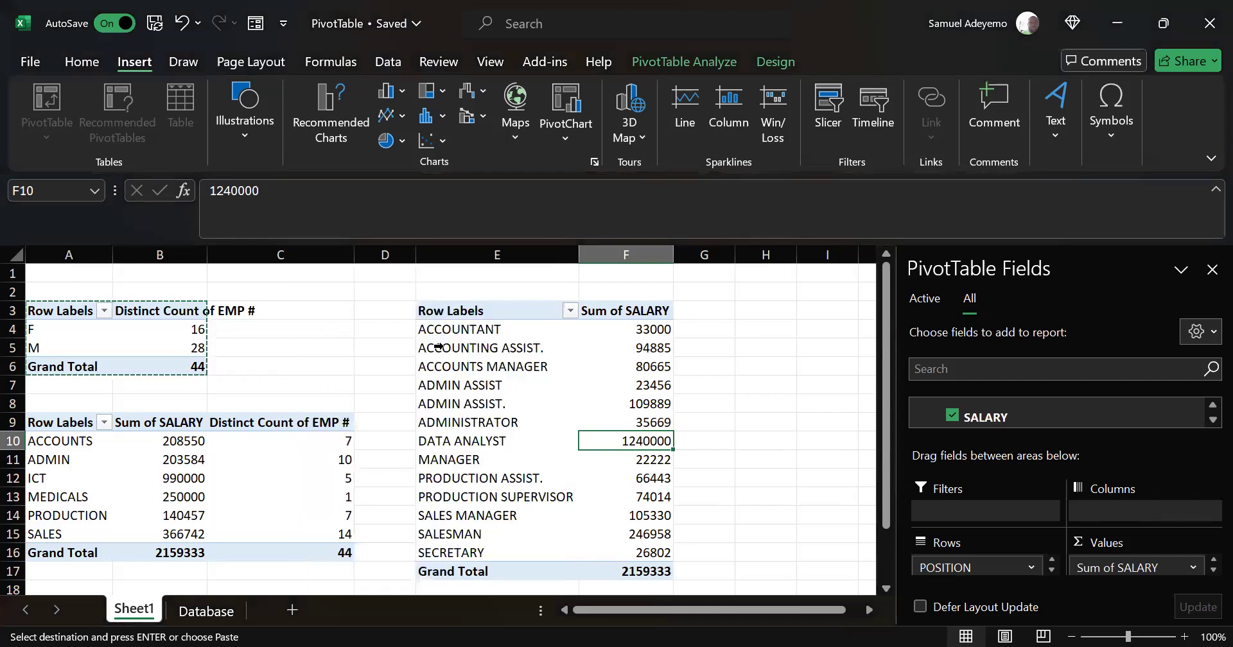
left_click(478, 331)
left_click_drag(477, 331, 478, 368)
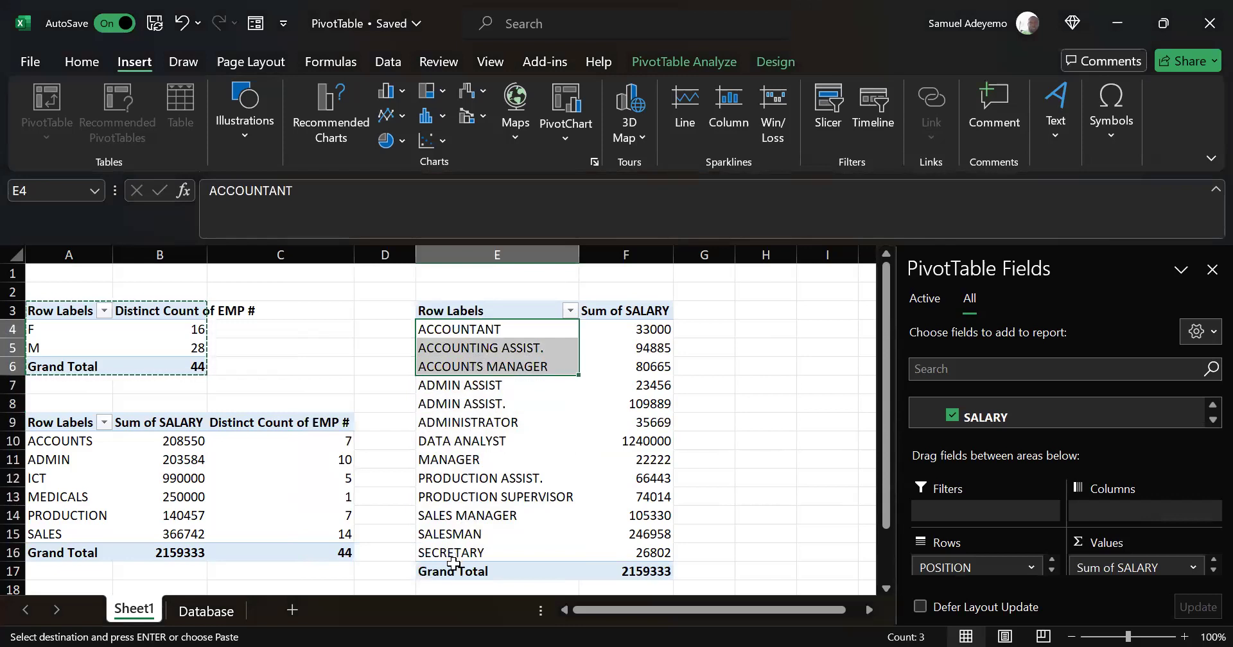
left_click(505, 351)
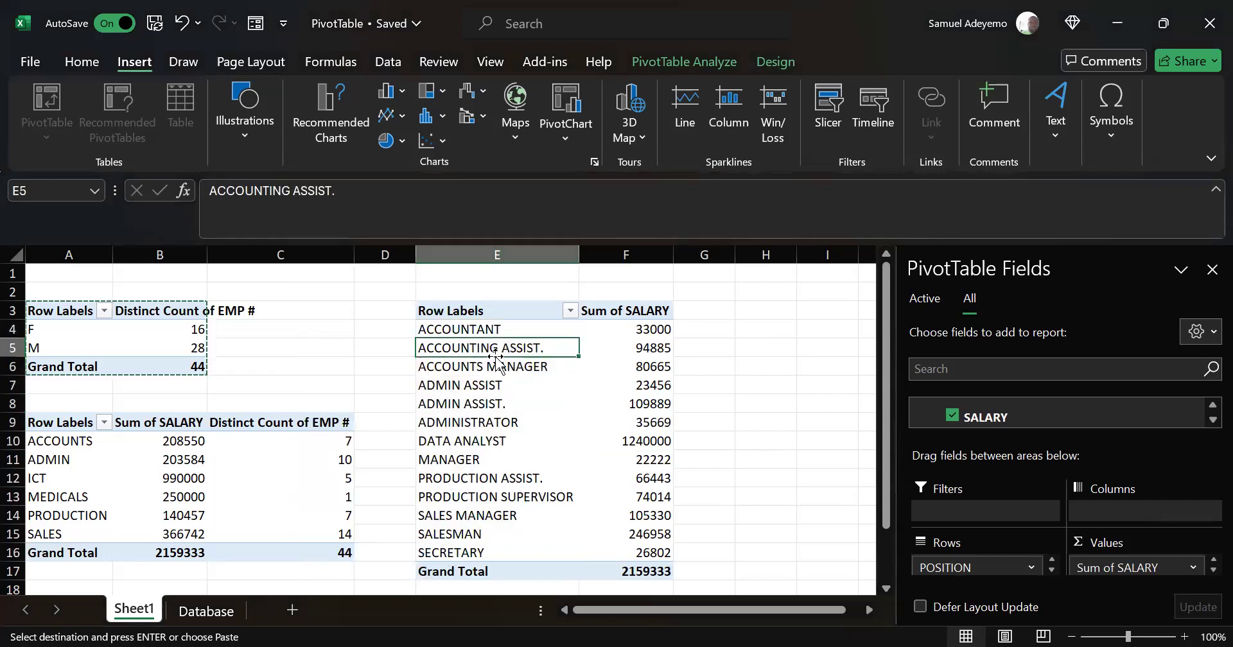
- Sort the positions in the PivotTable at E3 in descending order by Sum of SALARY
left_click(636, 333)
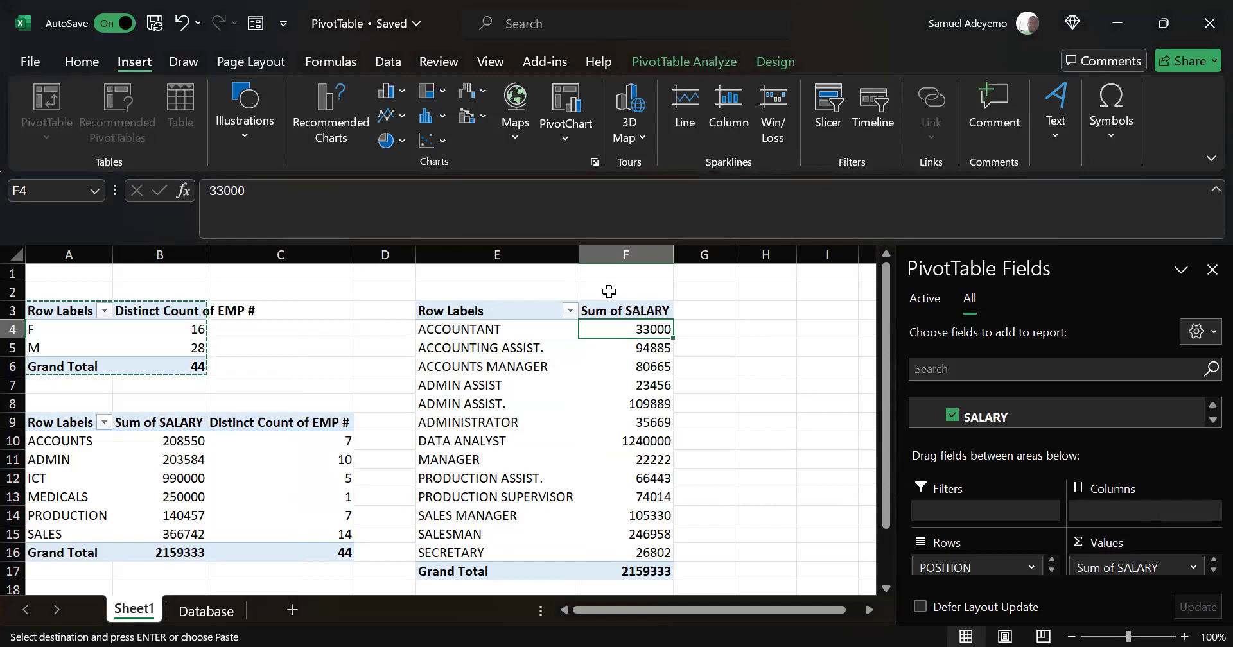
left_click(570, 310)
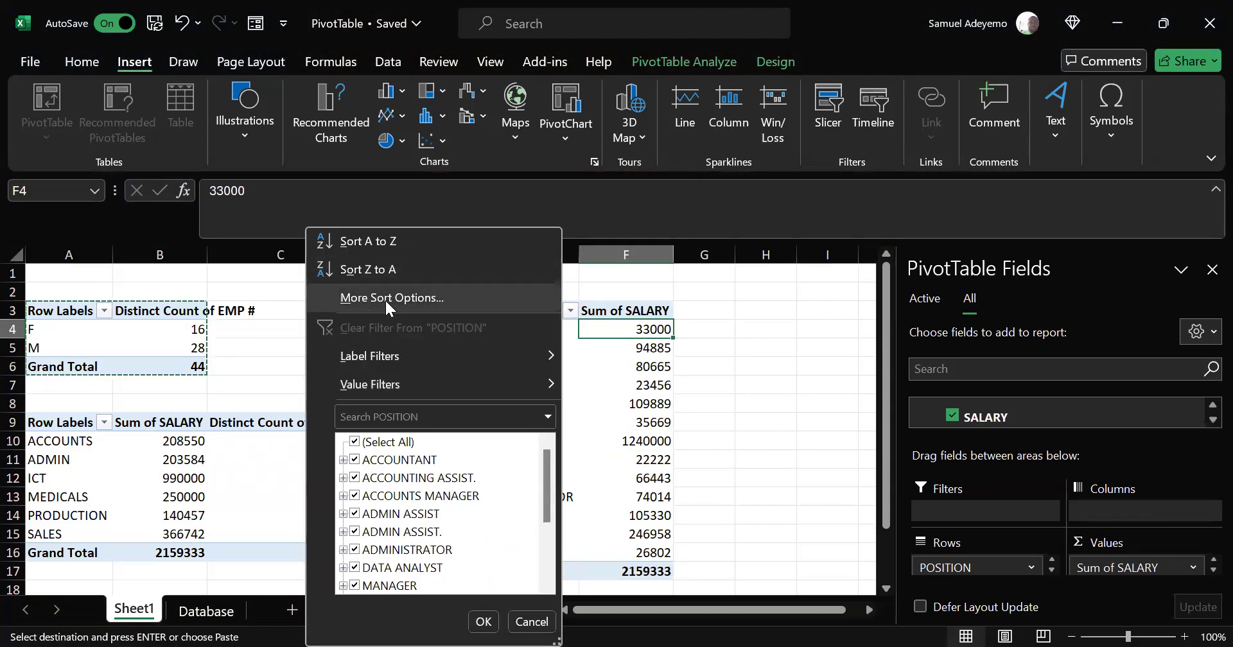
left_click(427, 299)
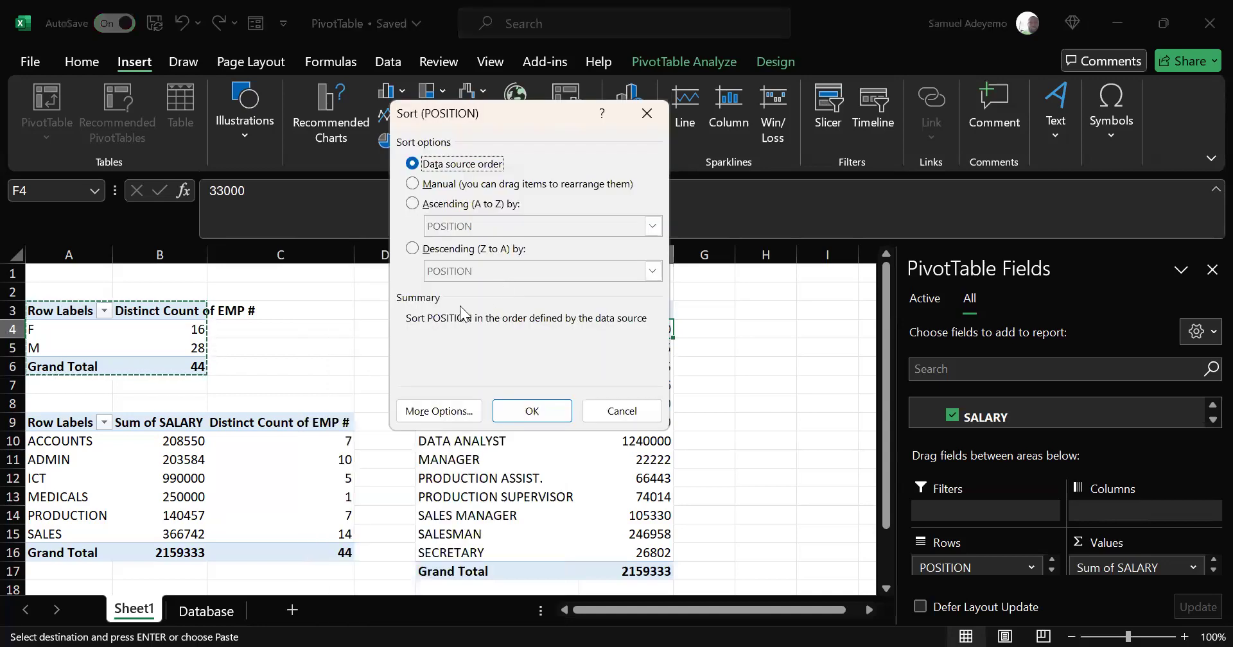
left_click(413, 249)
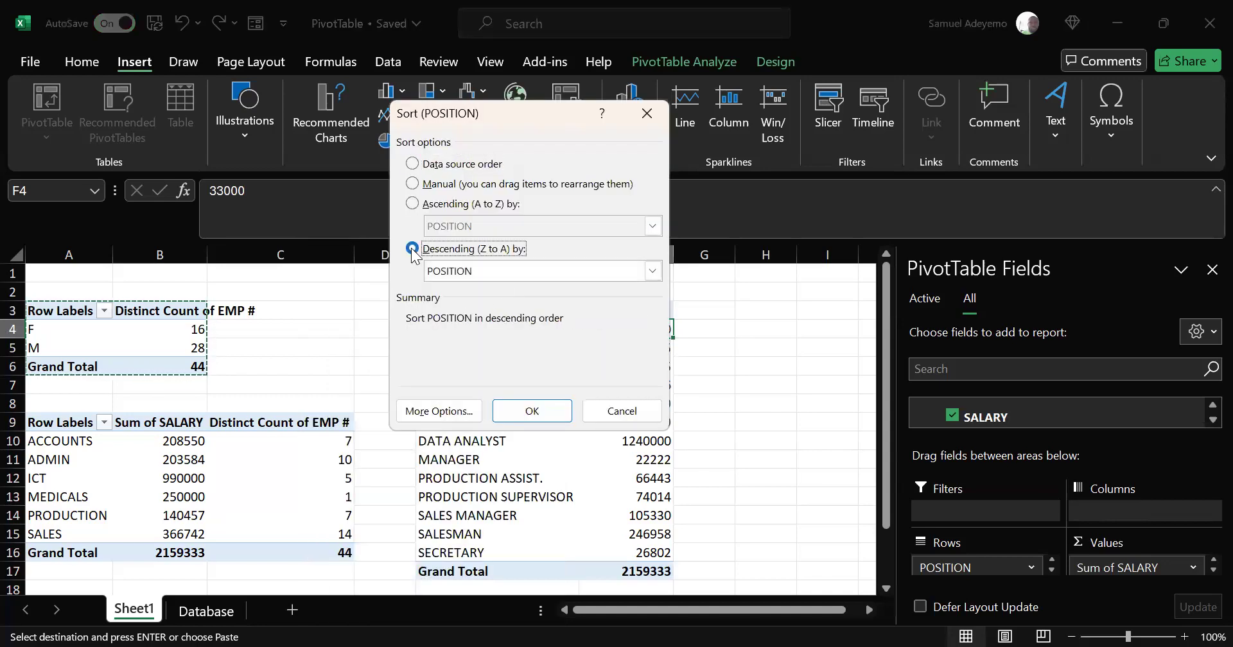
left_click(413, 205)
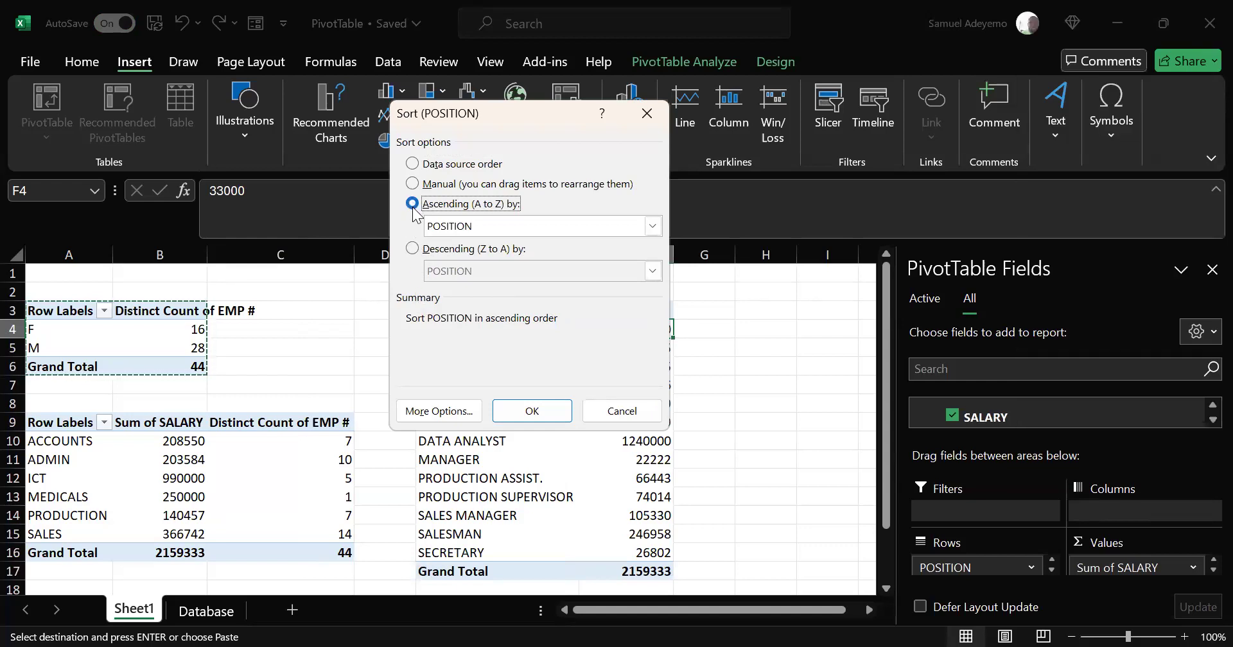
left_click(412, 249)
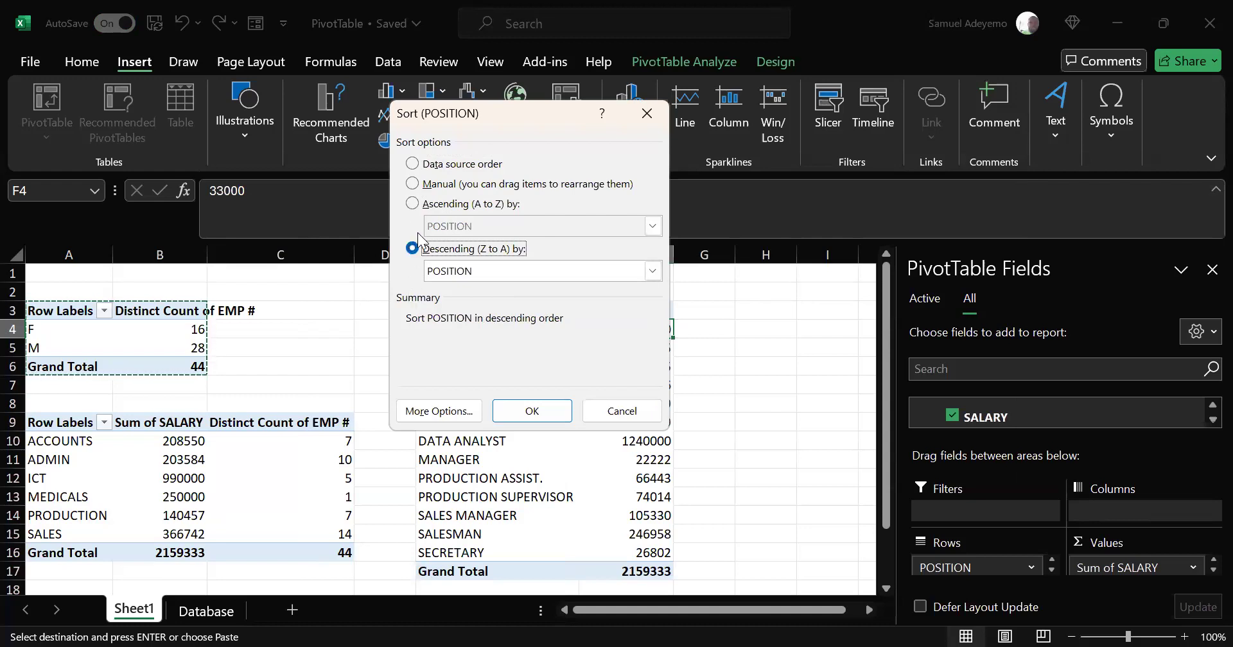
left_click(652, 271)
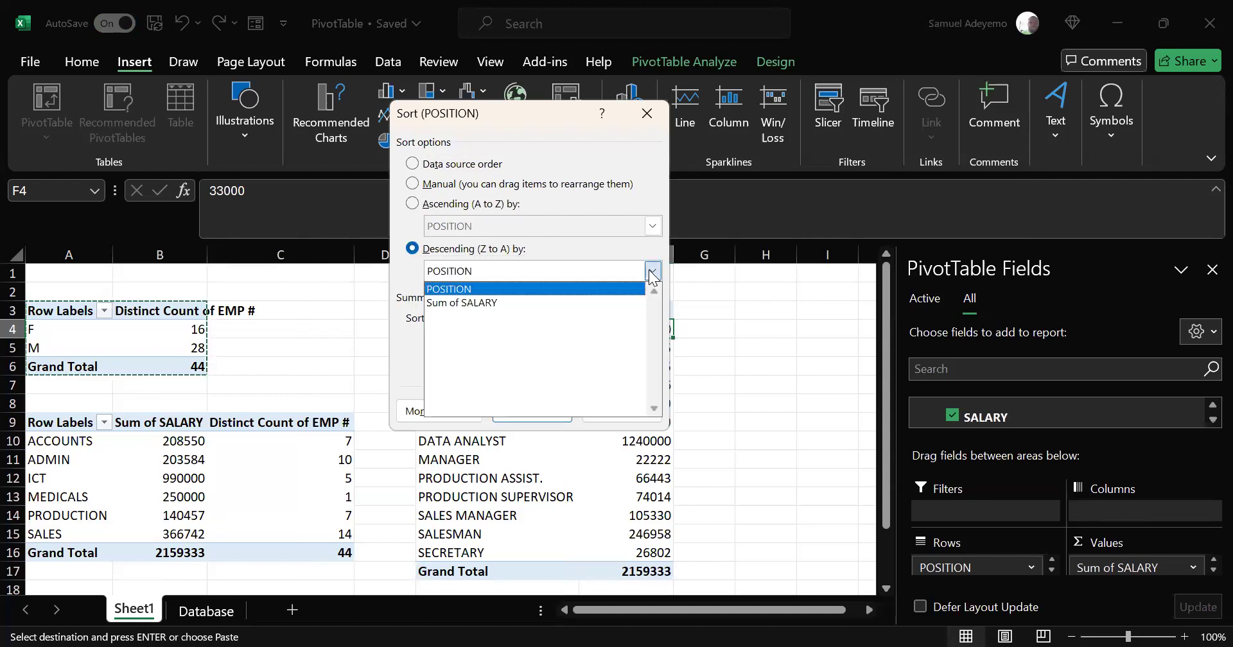
left_click(471, 304)
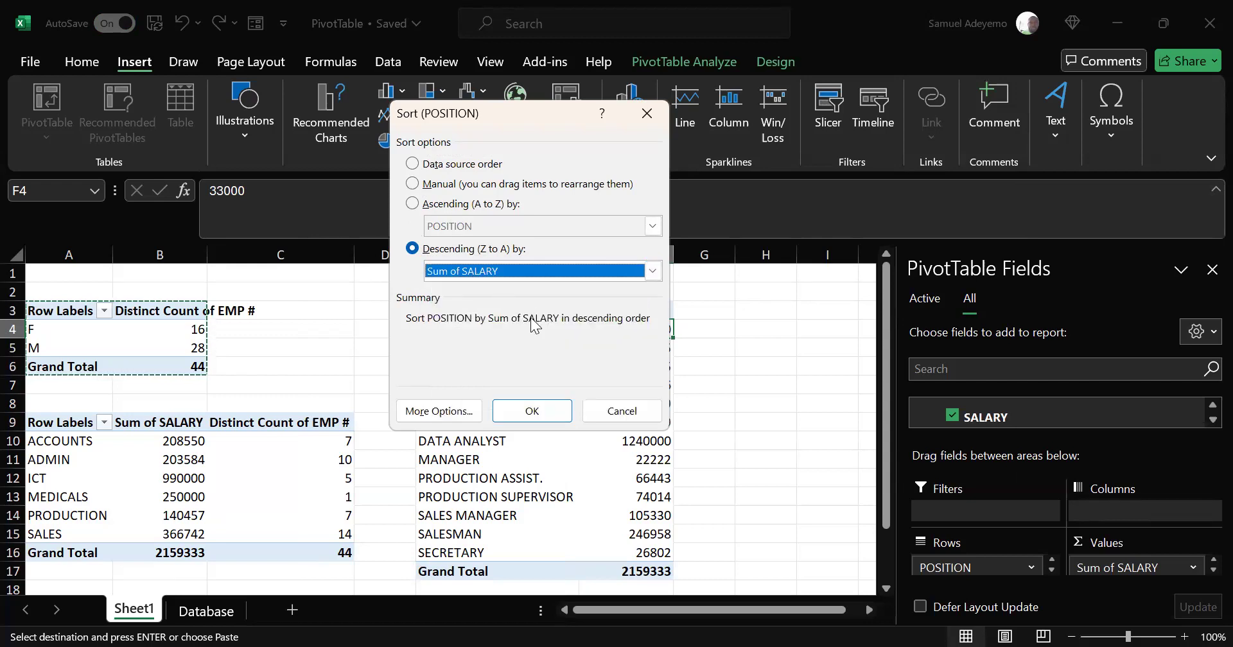
left_click(531, 411)
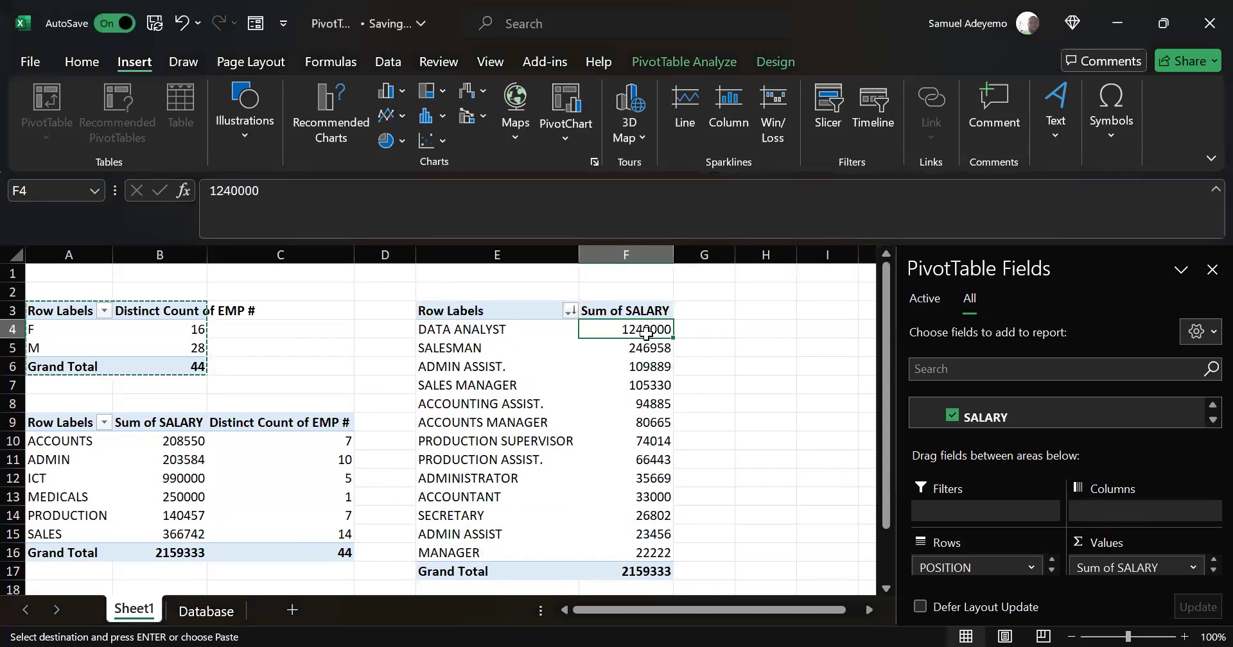
mouse_move(646, 333)
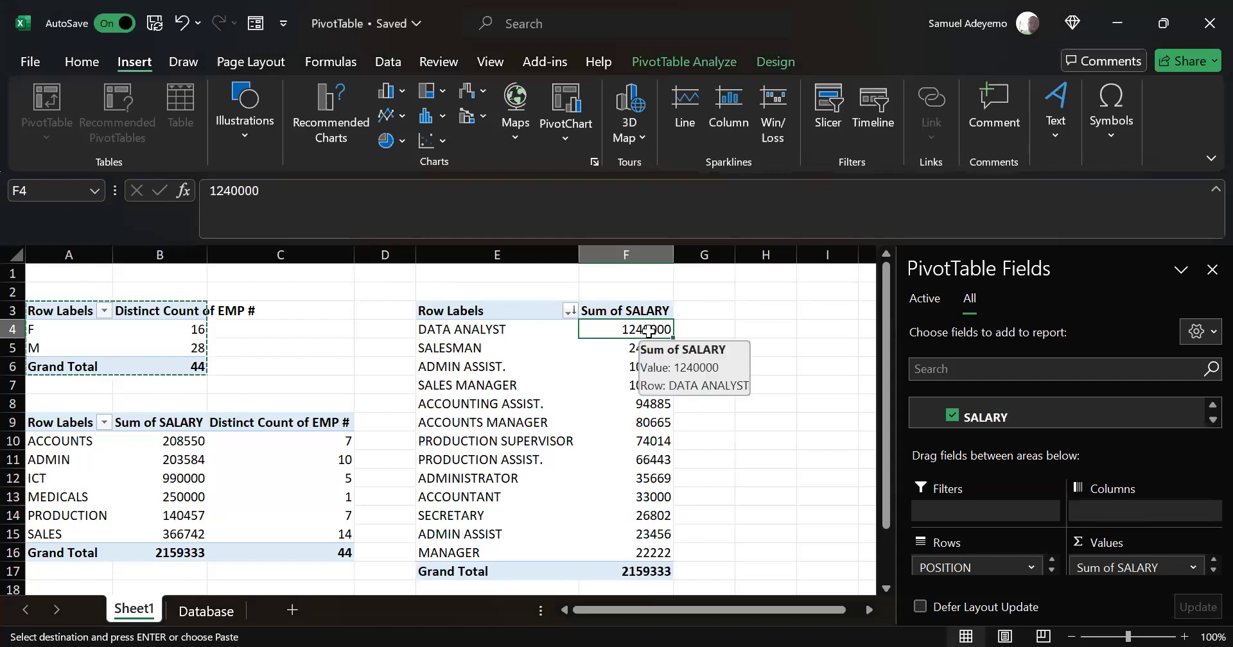
- Sort the row labels of the PivotTable at E3 in descending order by POSITION
left_click(570, 312)
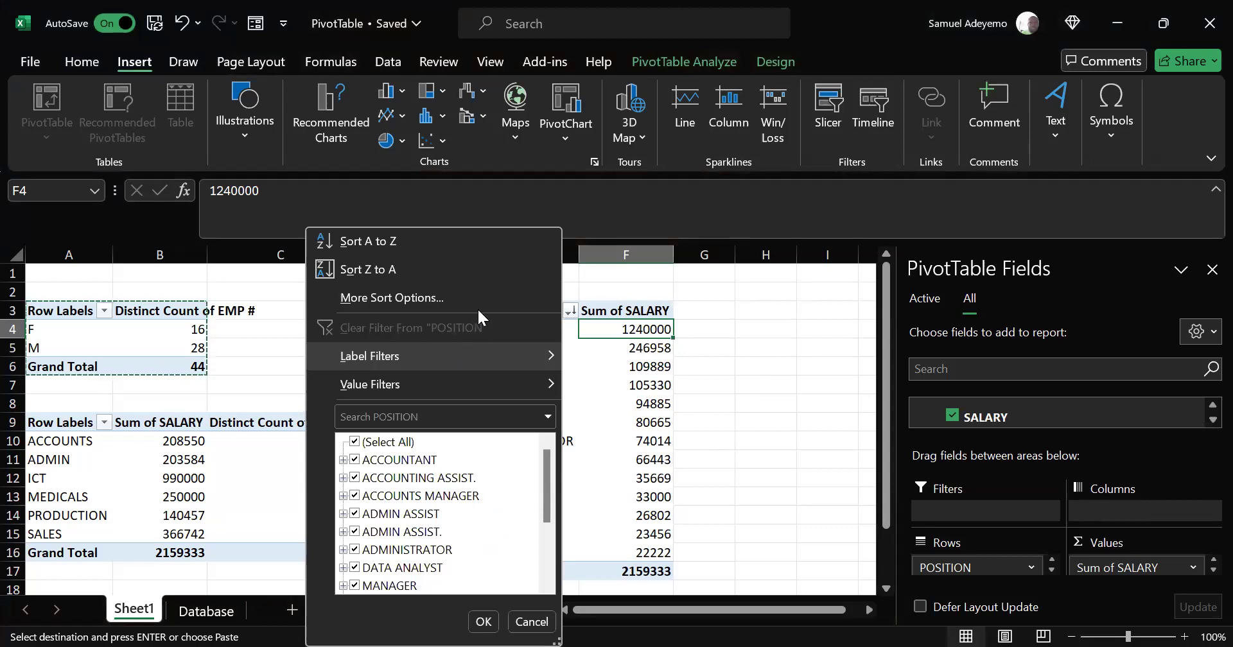
left_click(481, 300)
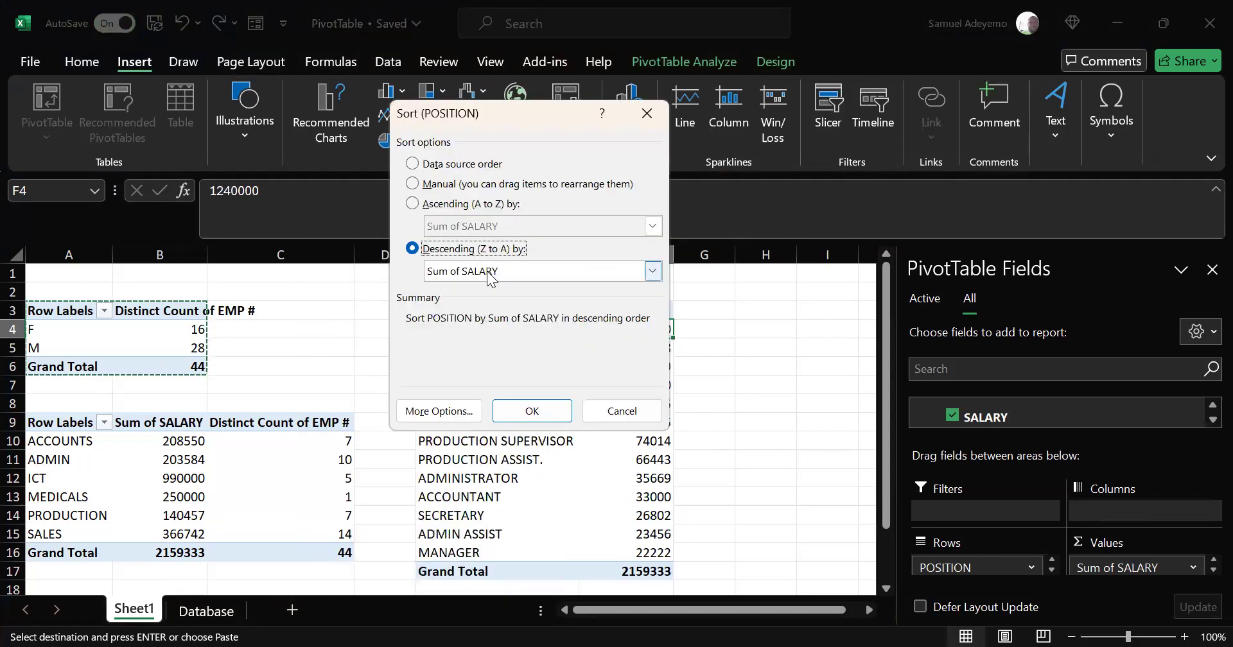
left_click(490, 273)
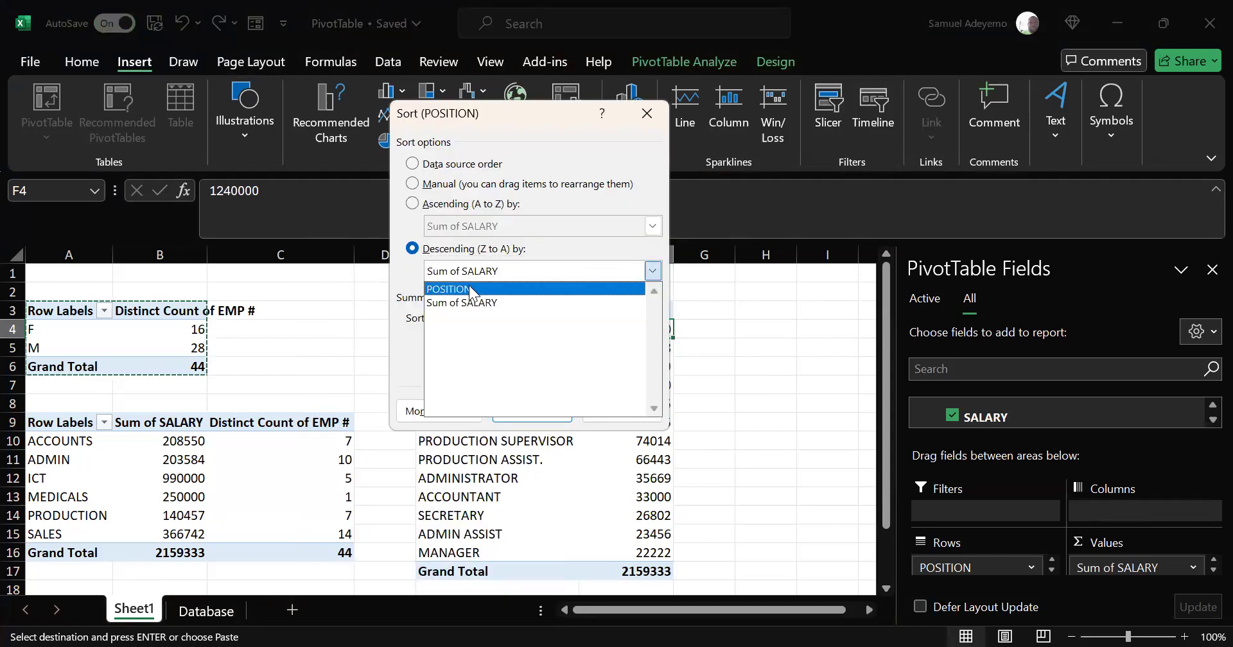
left_click(471, 290)
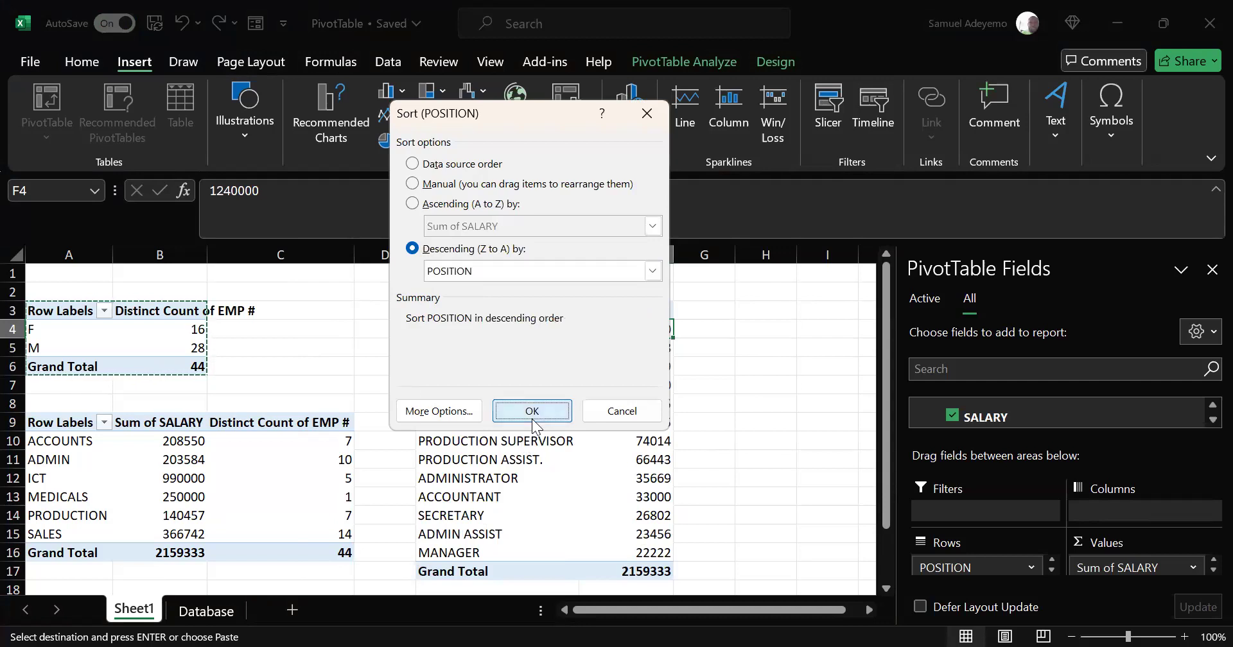
left_click(532, 412)
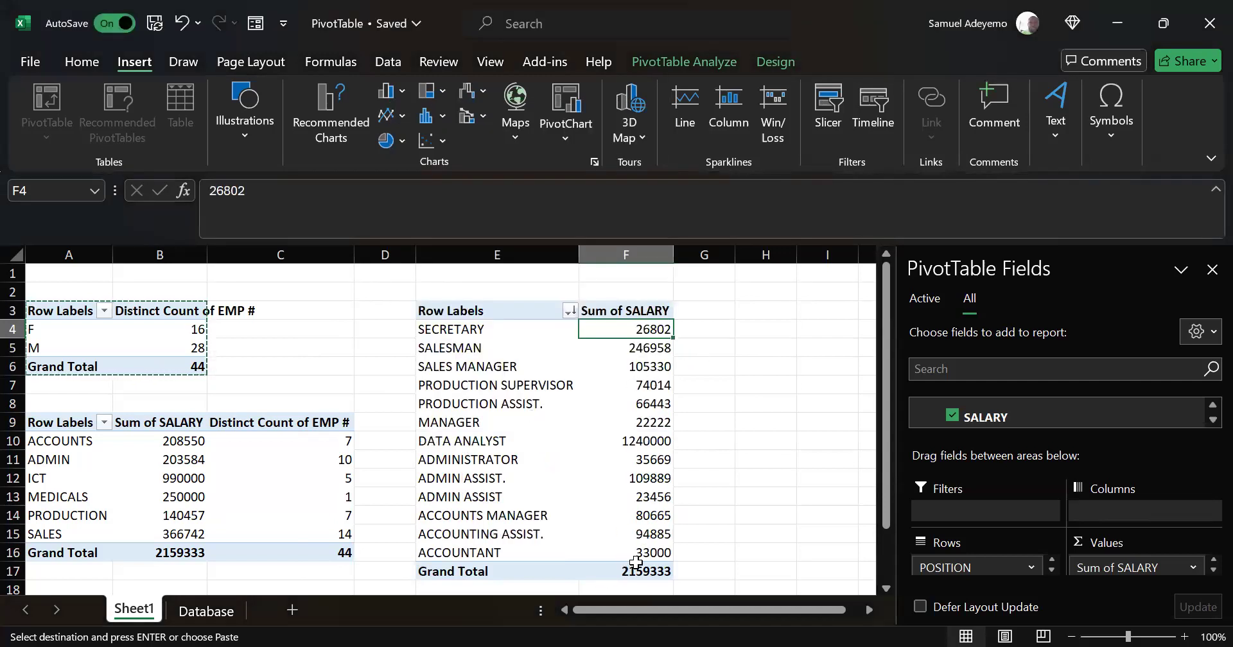
left_click(493, 331)
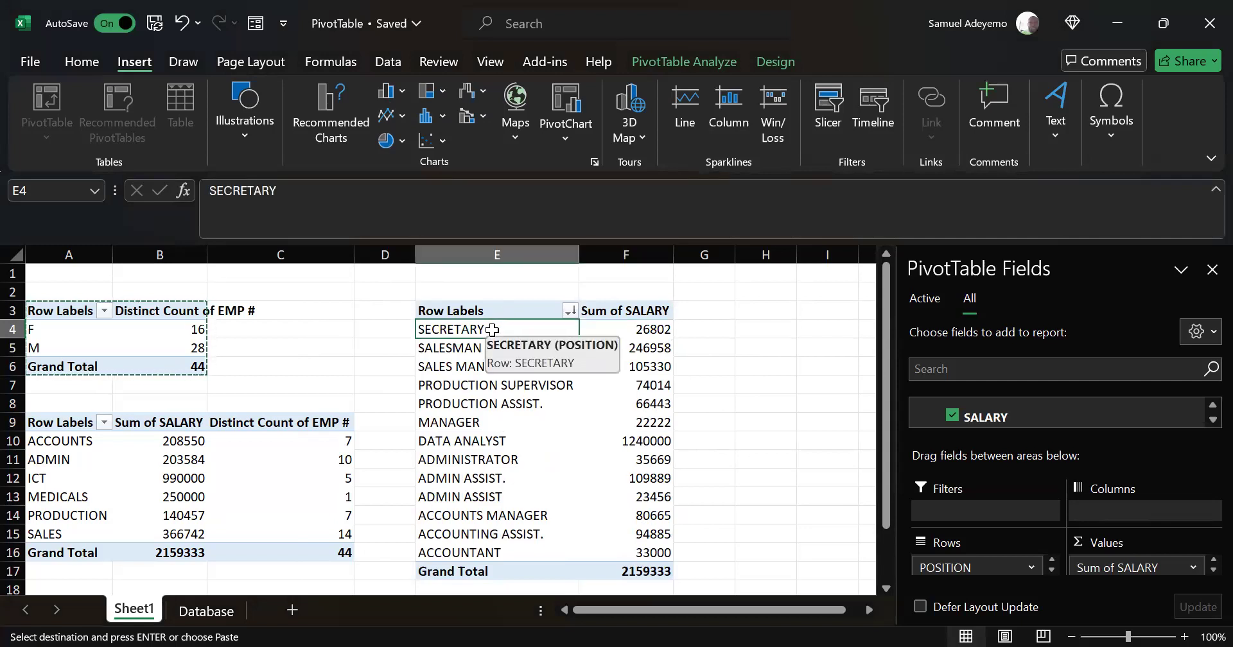
- Sort the positions in the PivotTable at E3 in ascending order by Sum of SALARY
left_click(567, 309)
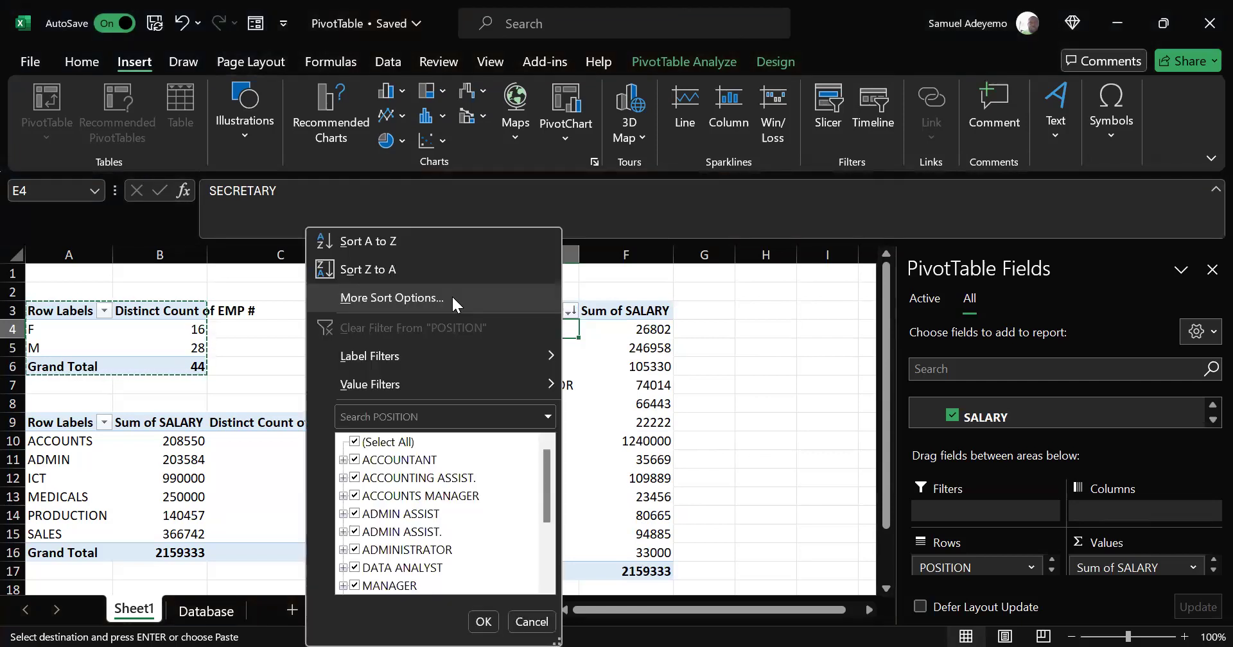
left_click(452, 299)
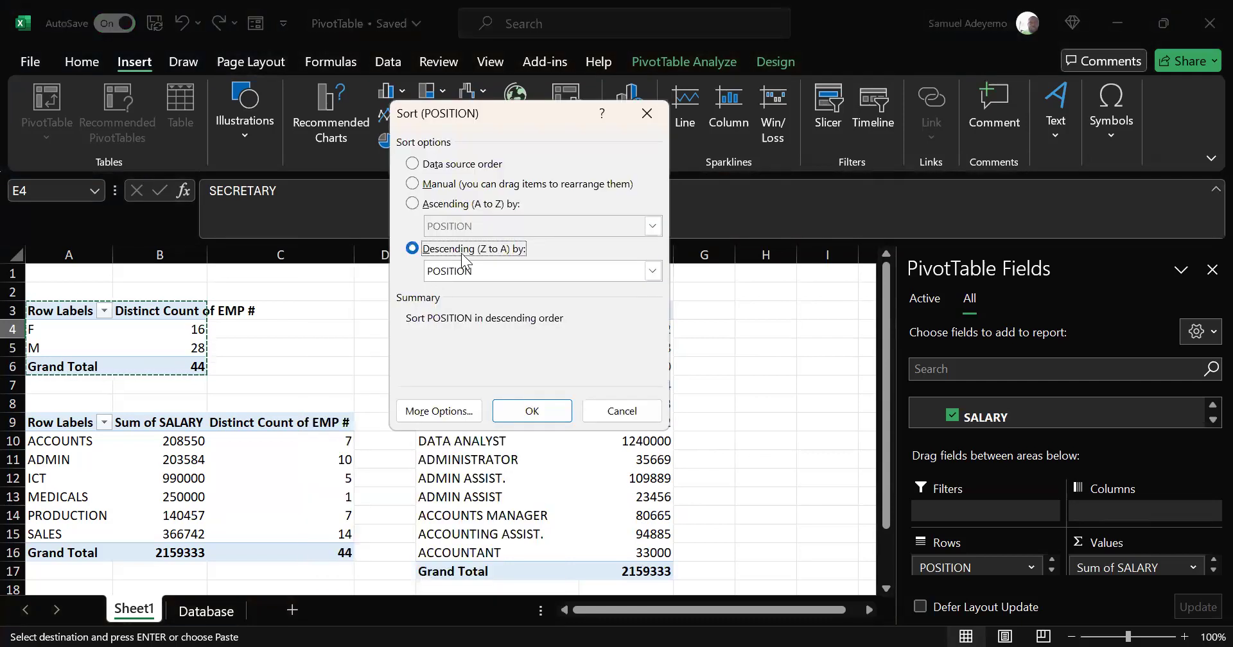
left_click(413, 204)
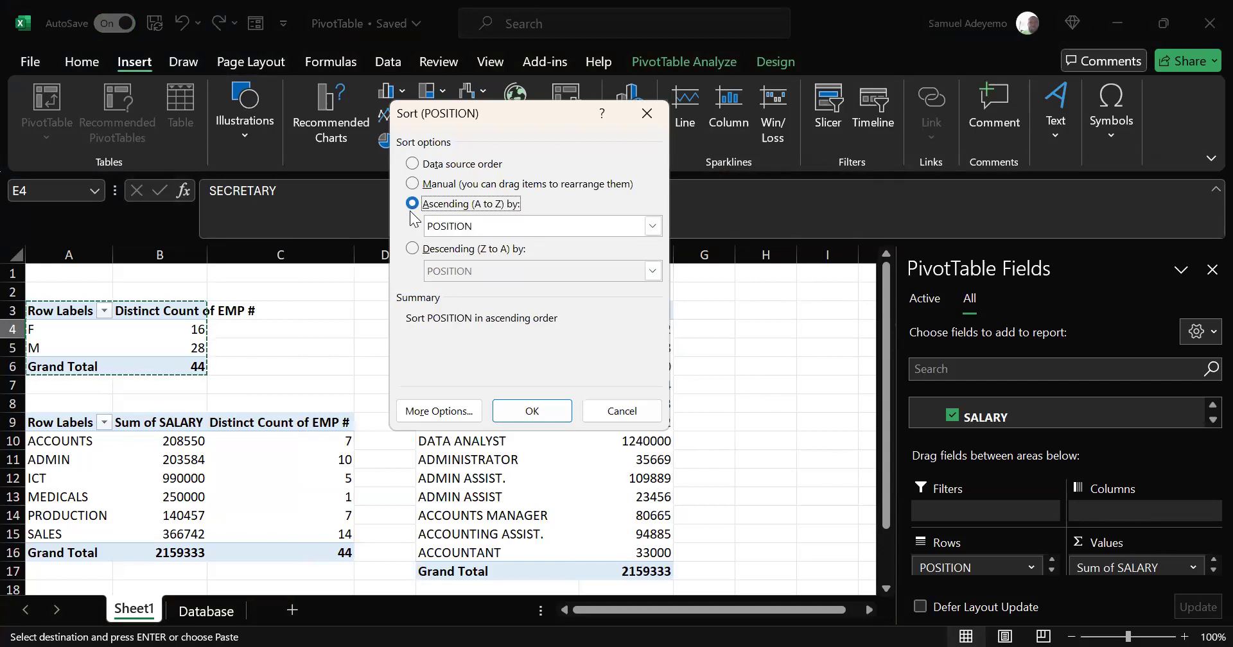
left_click(486, 225)
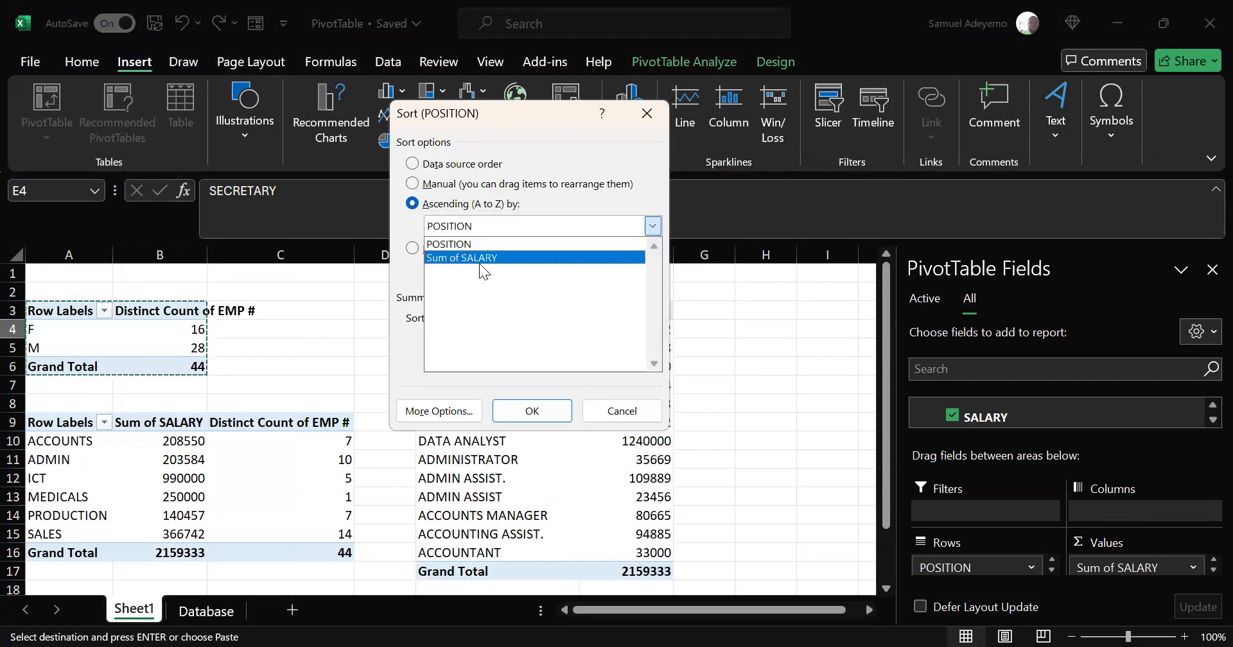
left_click(483, 259)
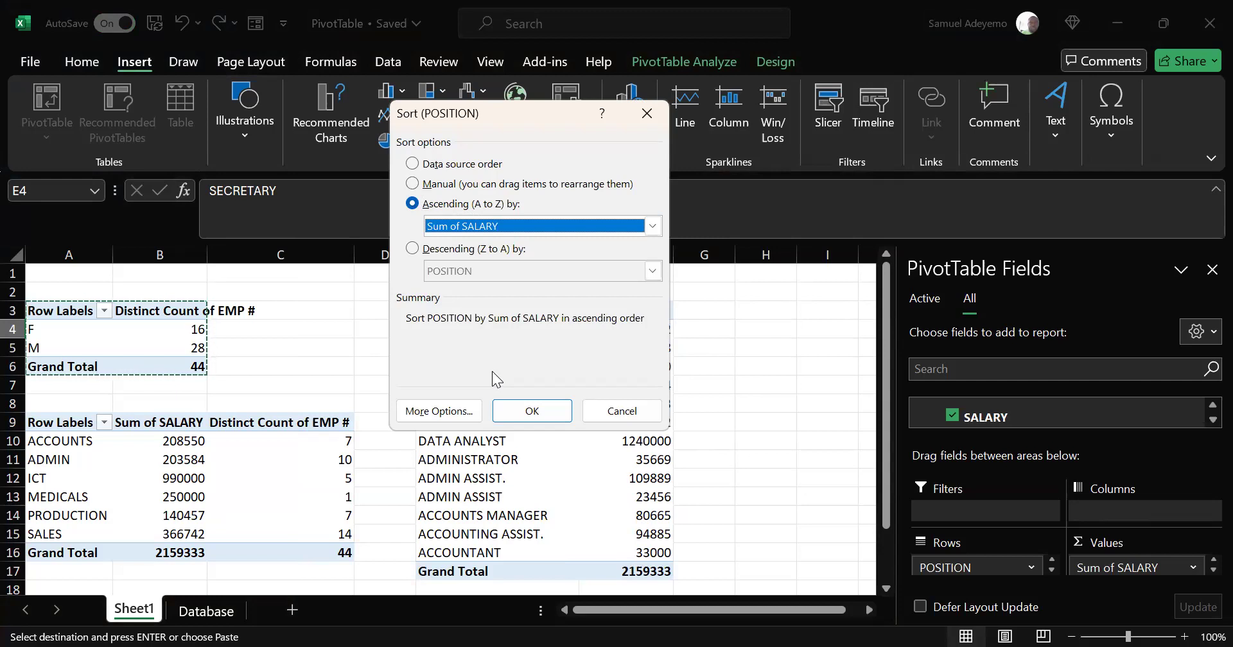
left_click(532, 414)
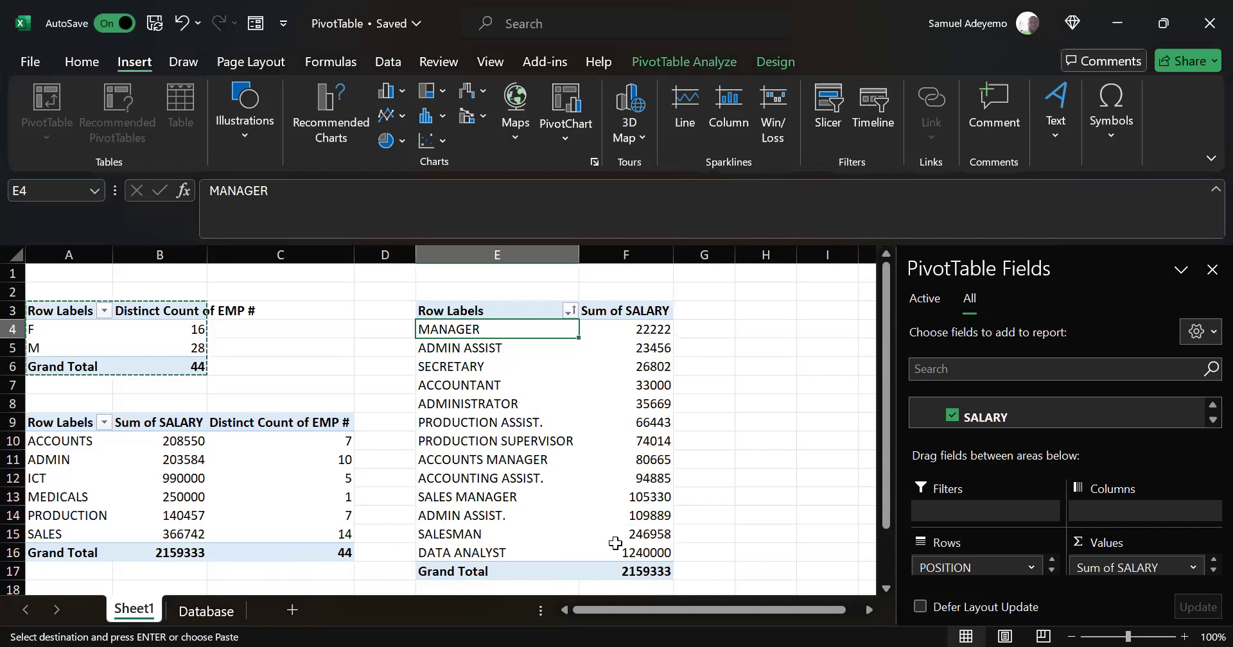
- Examine the order of the salary sums by position in the PivotTable at E3, alongside the department PivotTable's employee counts
left_click(704, 331)
left_click(644, 324)
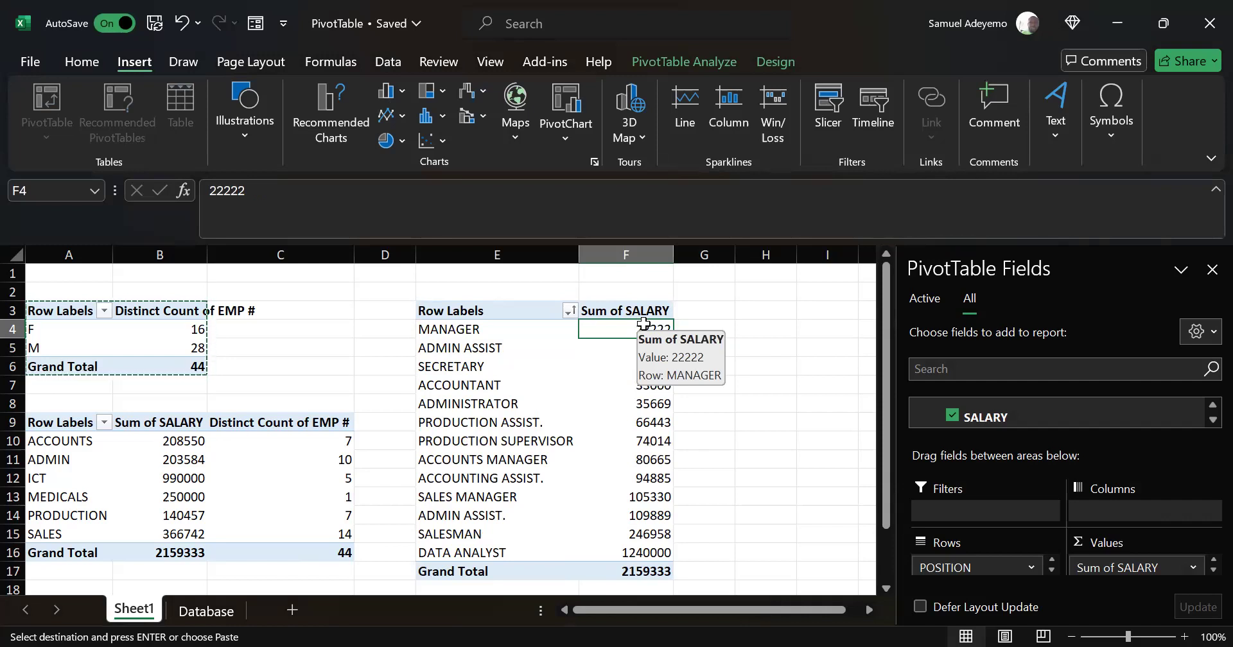
left_click(750, 401)
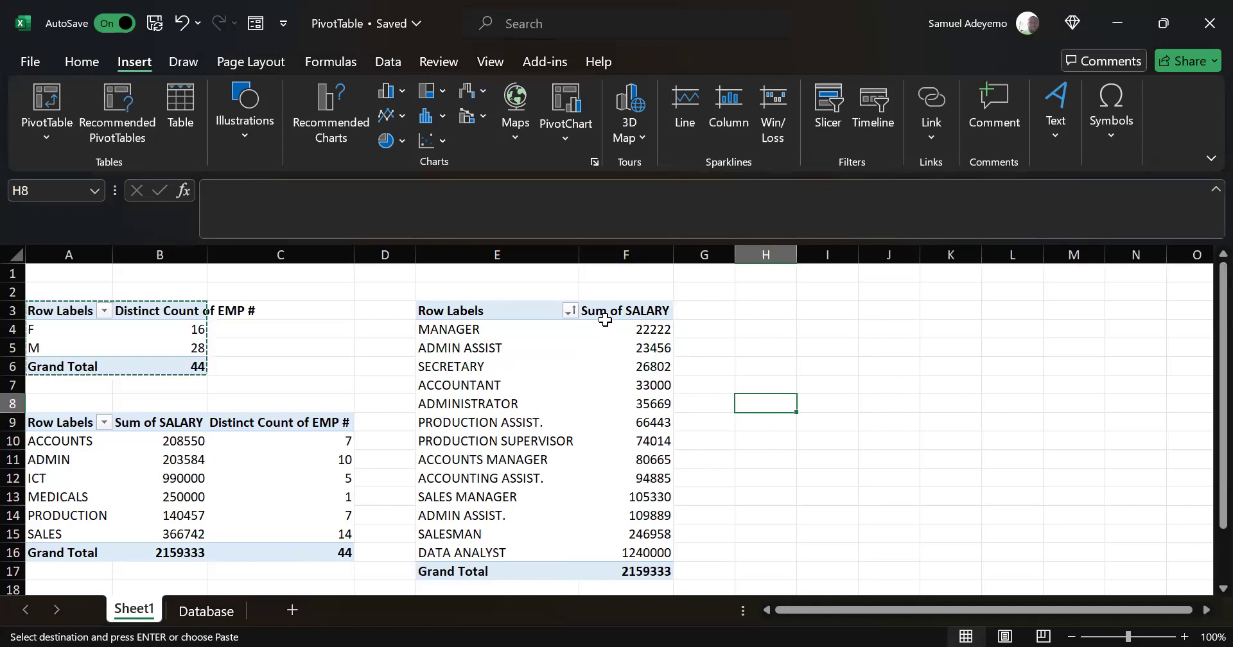
left_click(605, 321)
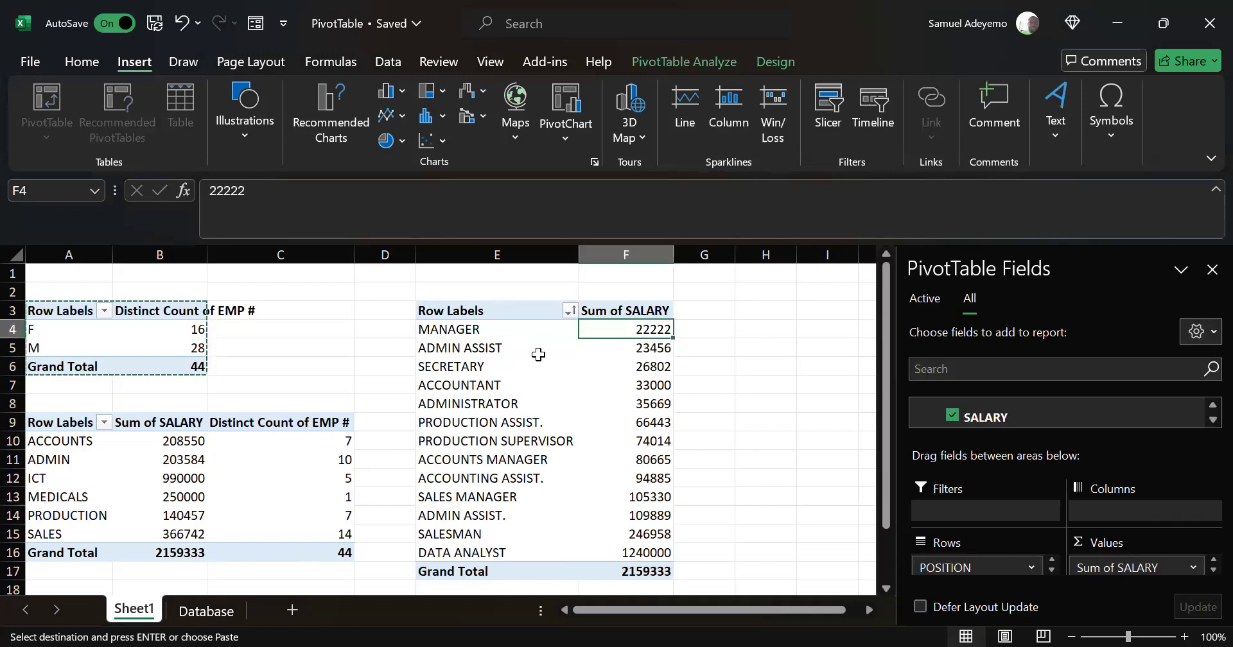
left_click(626, 553)
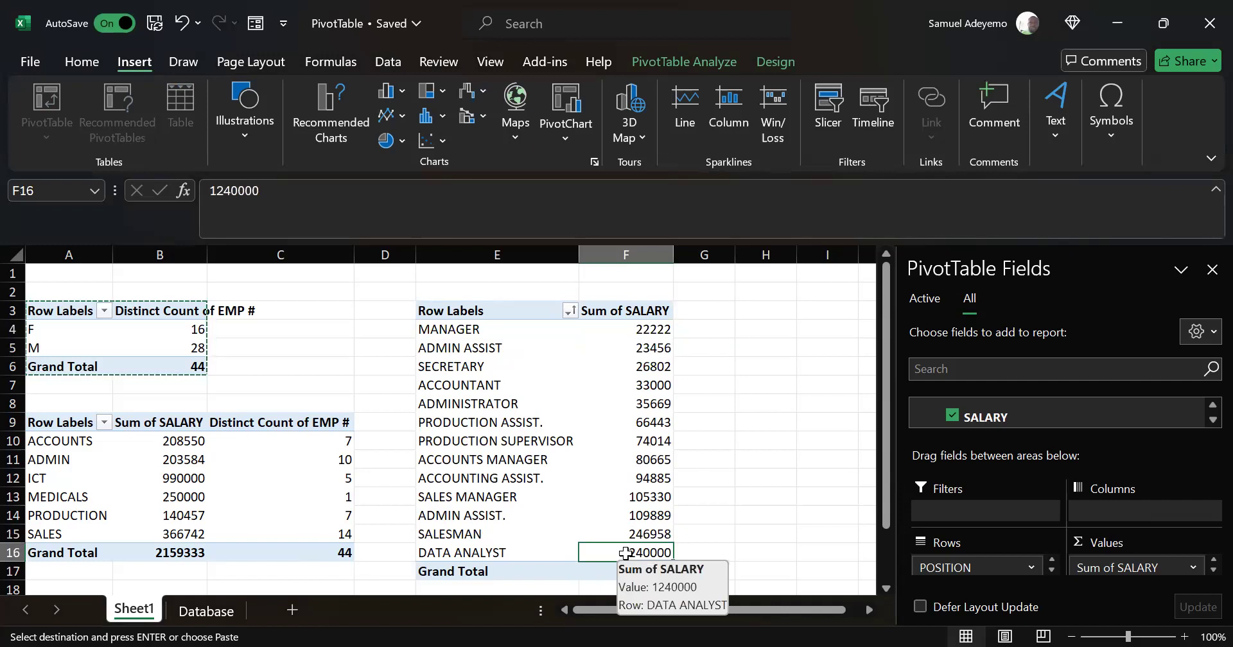
left_click(656, 530)
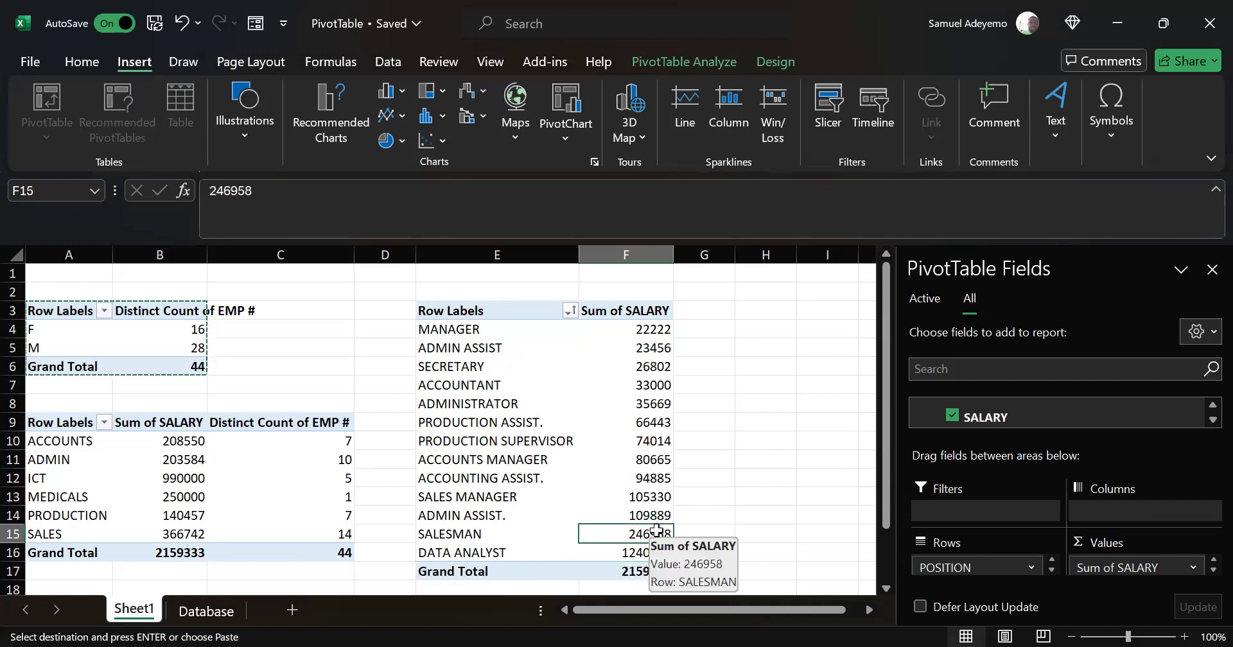
left_click(647, 516)
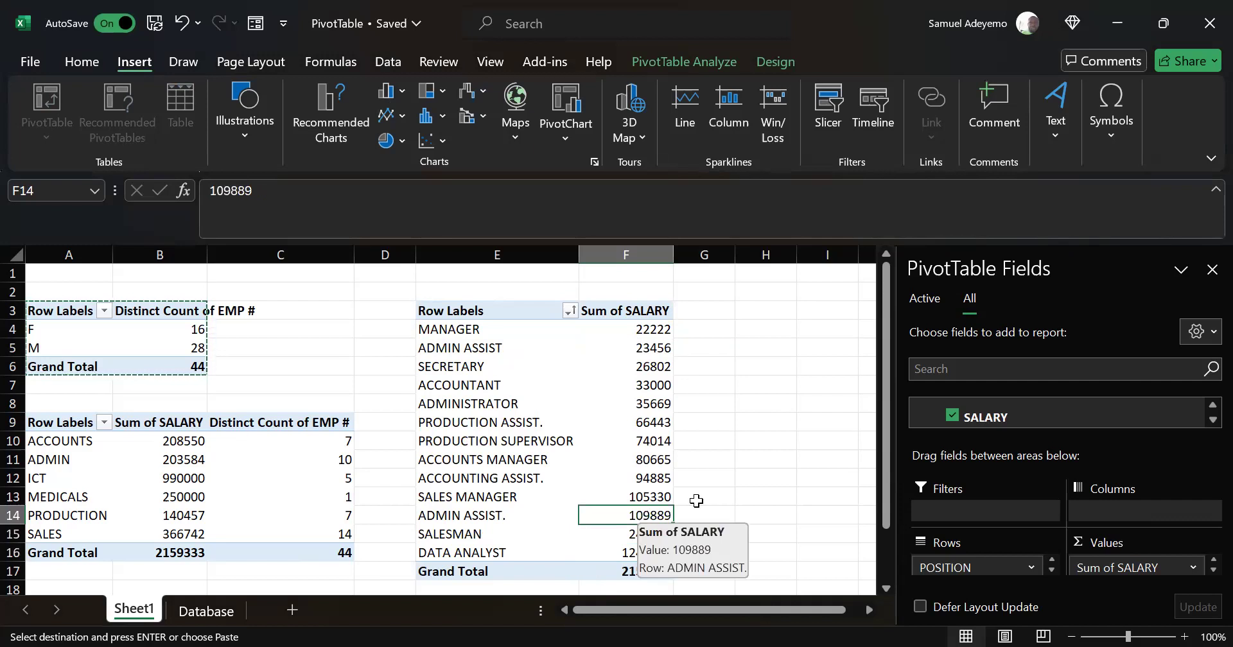
left_click(717, 489)
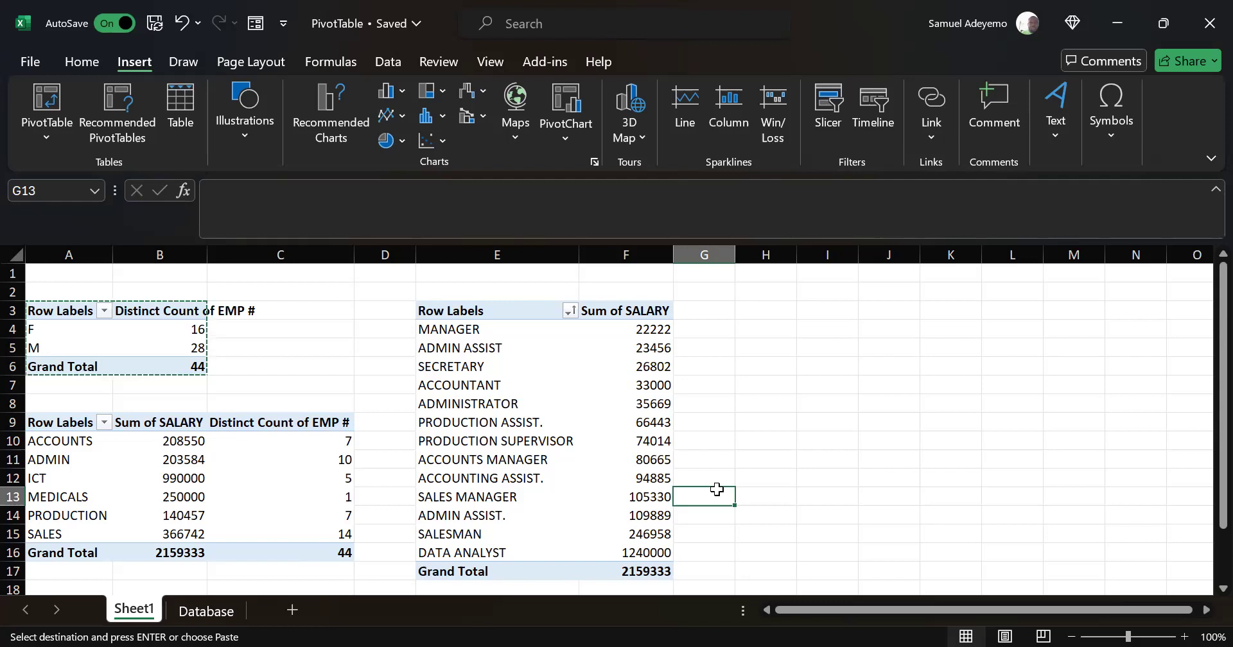
left_click(651, 457)
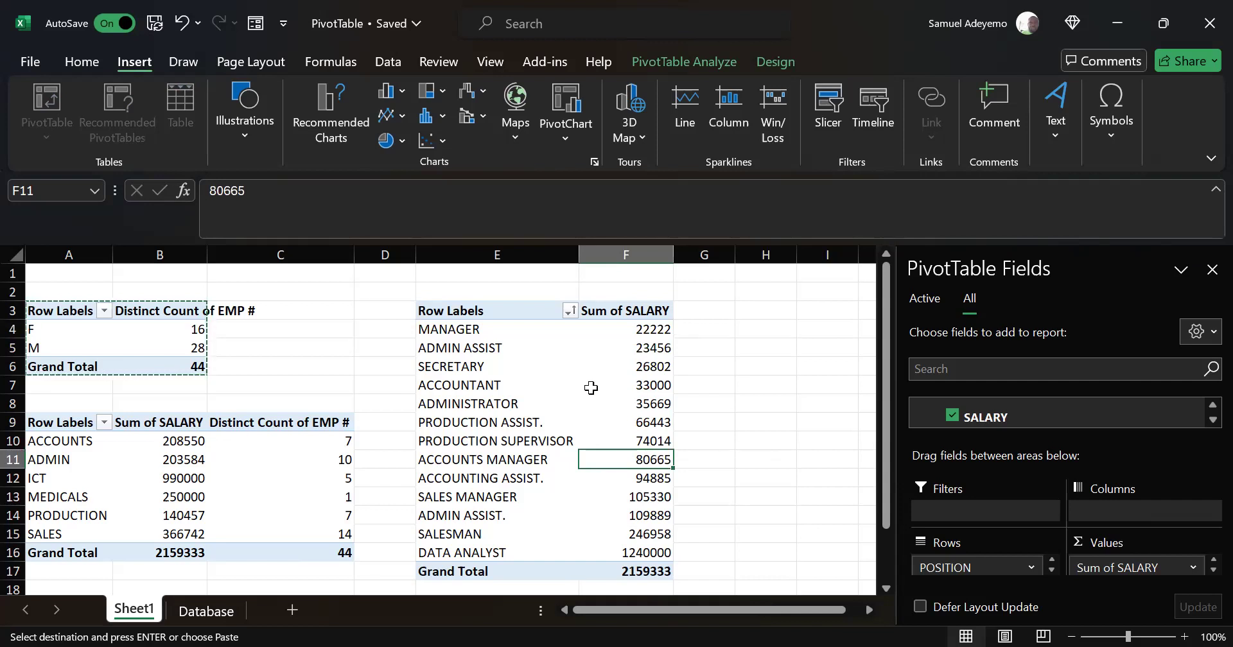
left_click(332, 443)
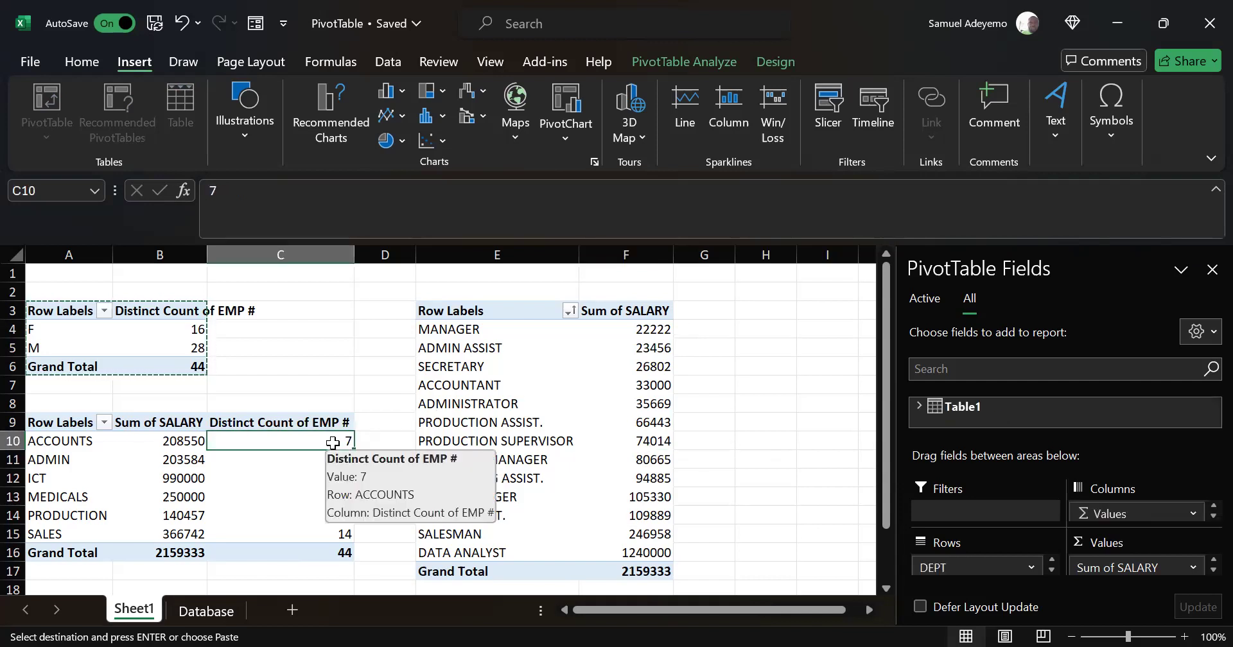
left_click(459, 385)
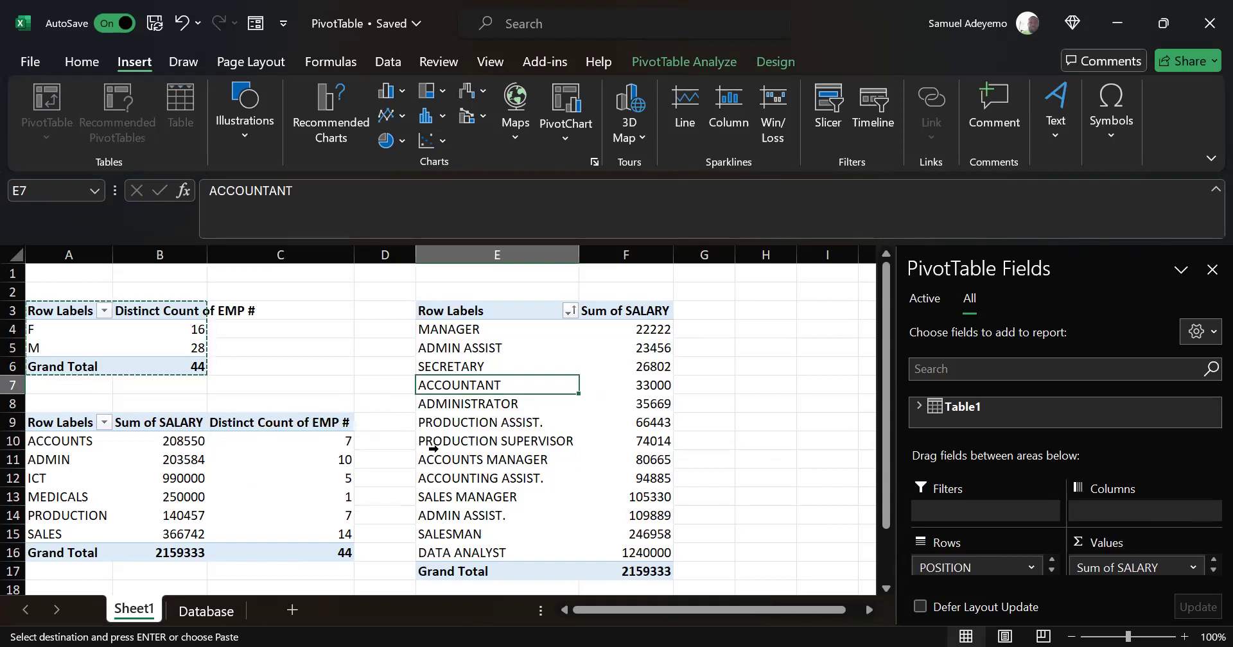
left_click(551, 413)
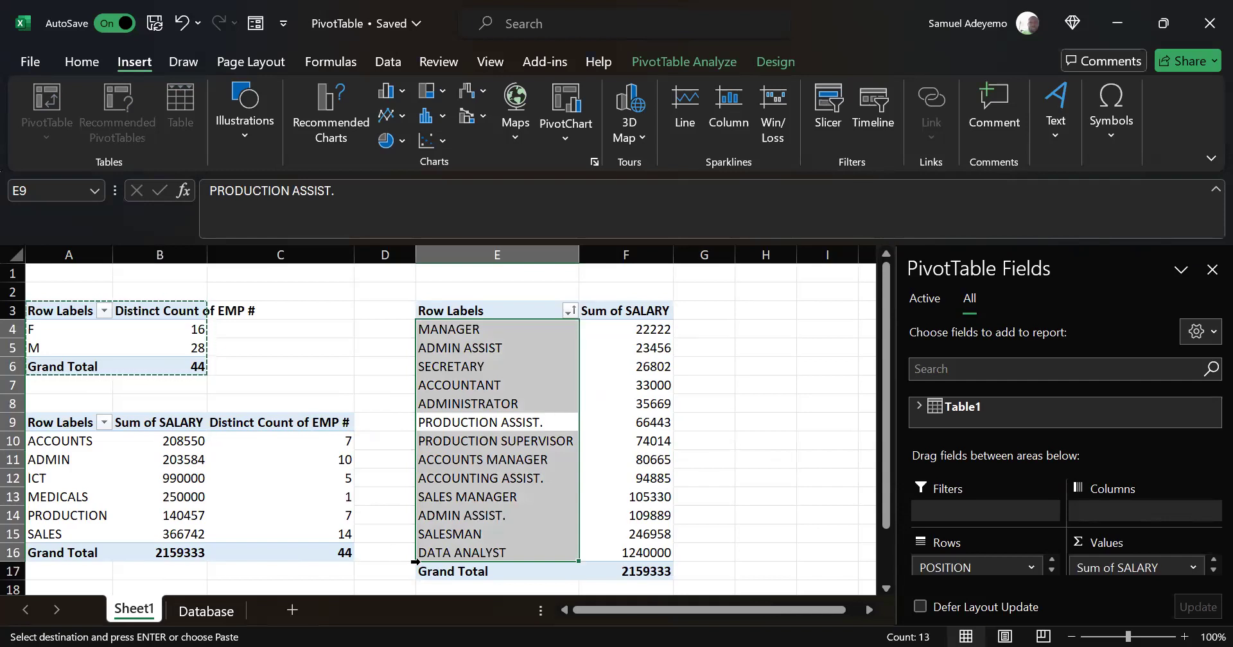
left_click(482, 516)
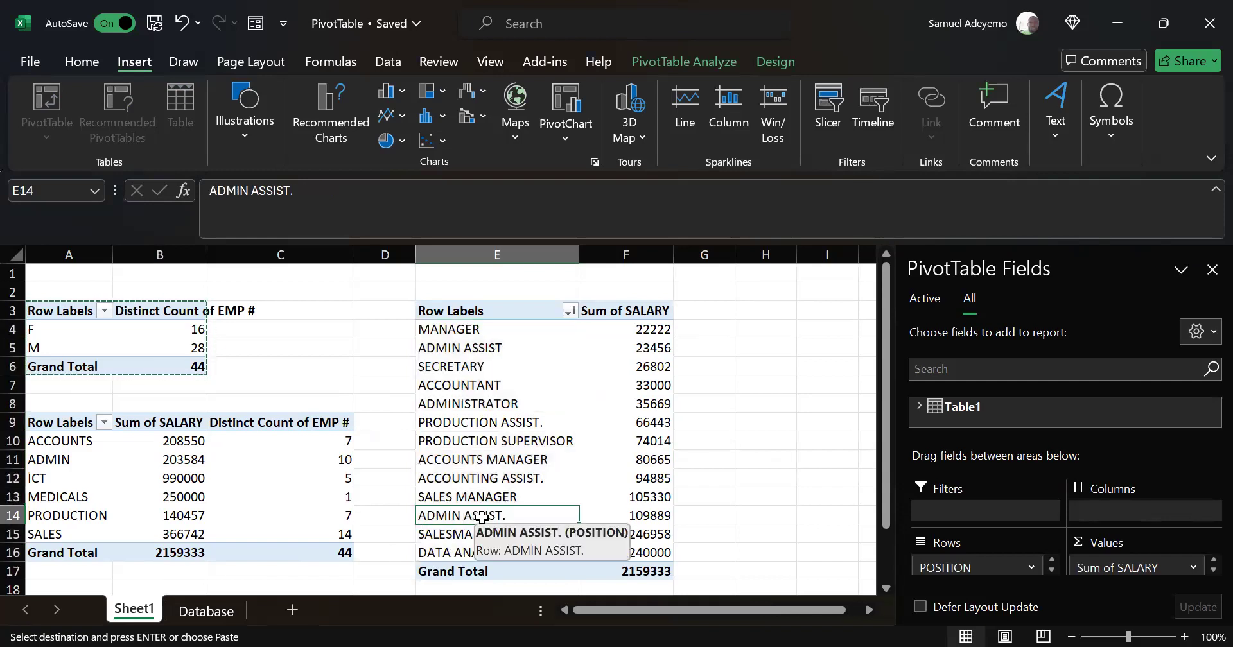
left_click(660, 517)
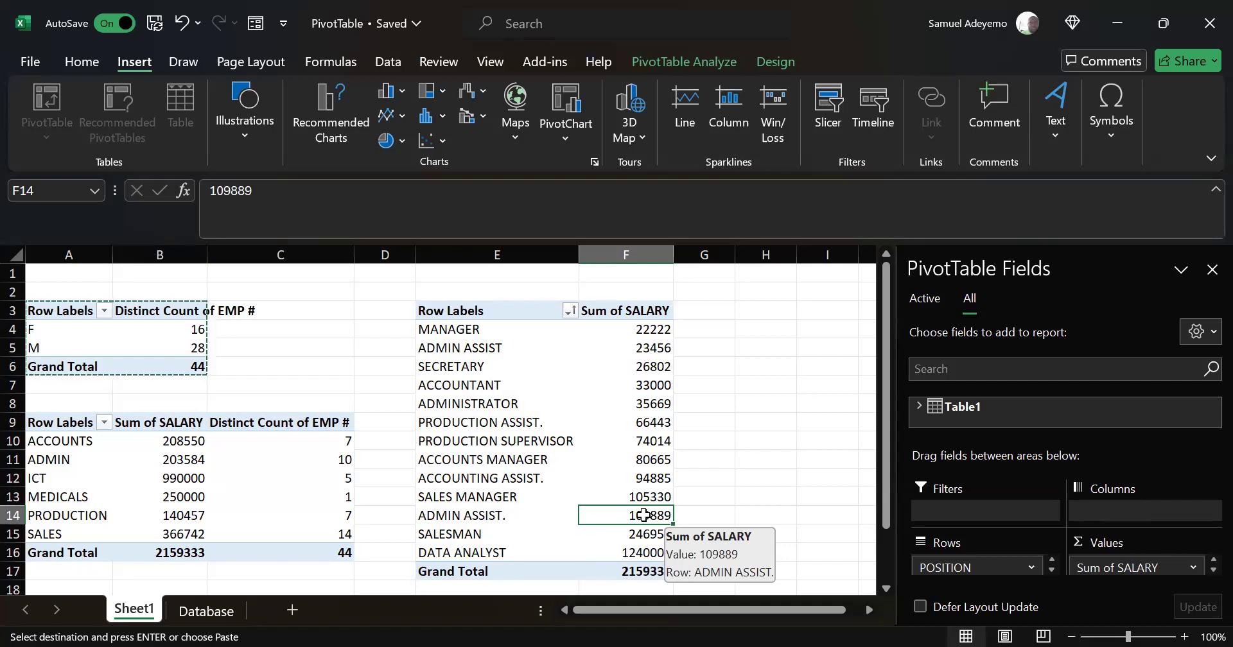
- Summarize SALARY by Average instead of Sum in the position PivotTable at E3, and select the averages for all positions
left_click(613, 311)
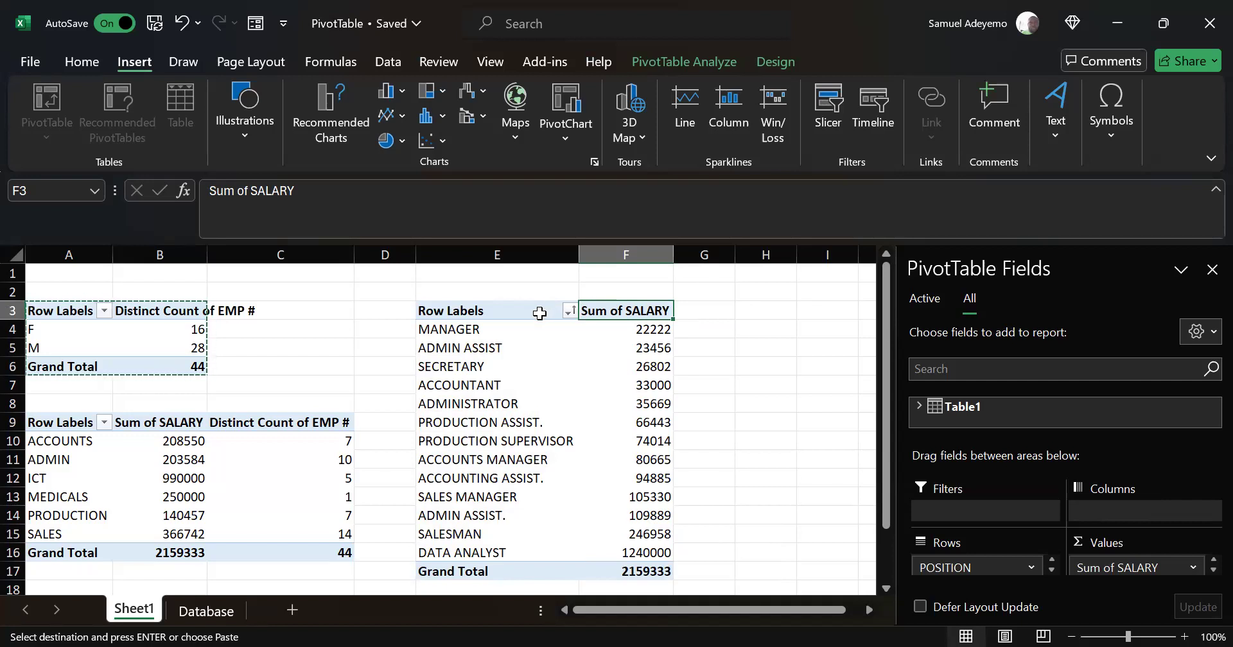
left_click(1122, 560)
left_click(1106, 544)
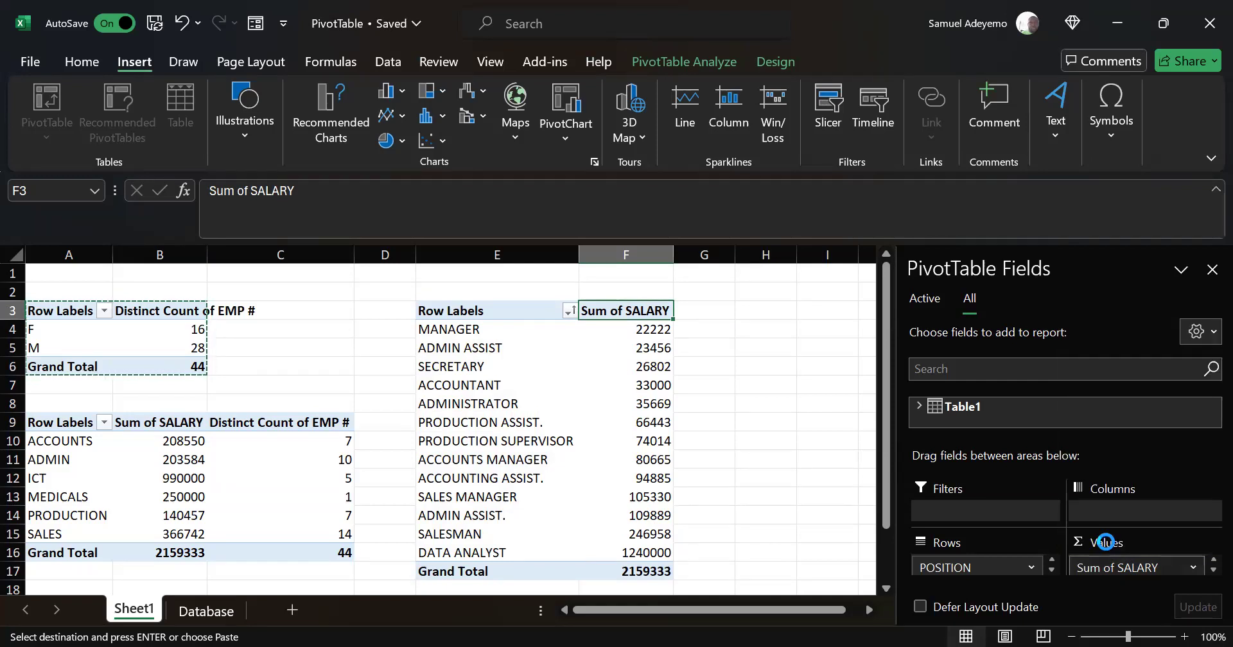
left_click(388, 312)
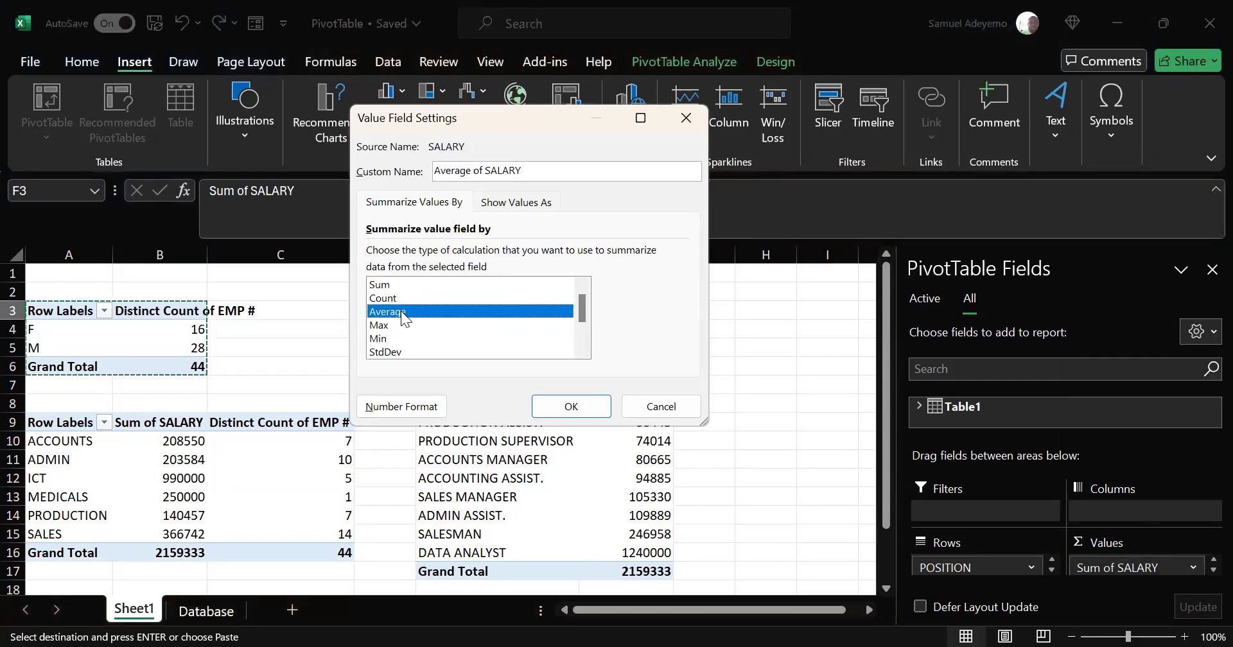
left_click(572, 411)
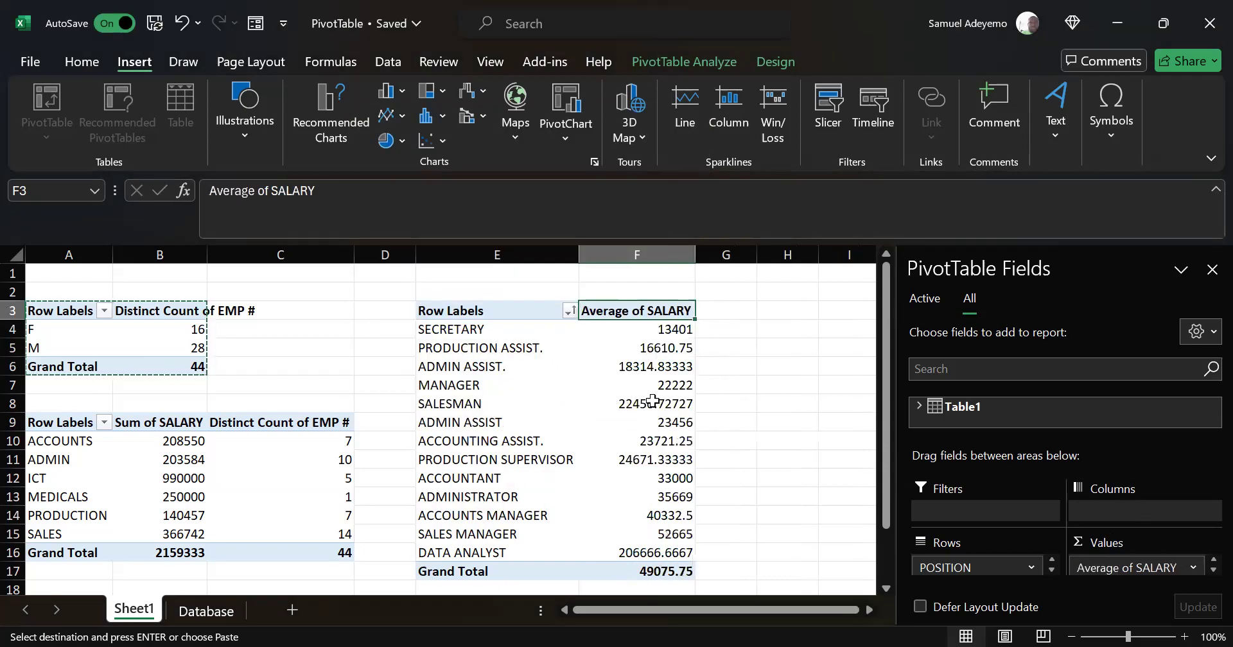
left_click_drag(685, 334, 684, 552)
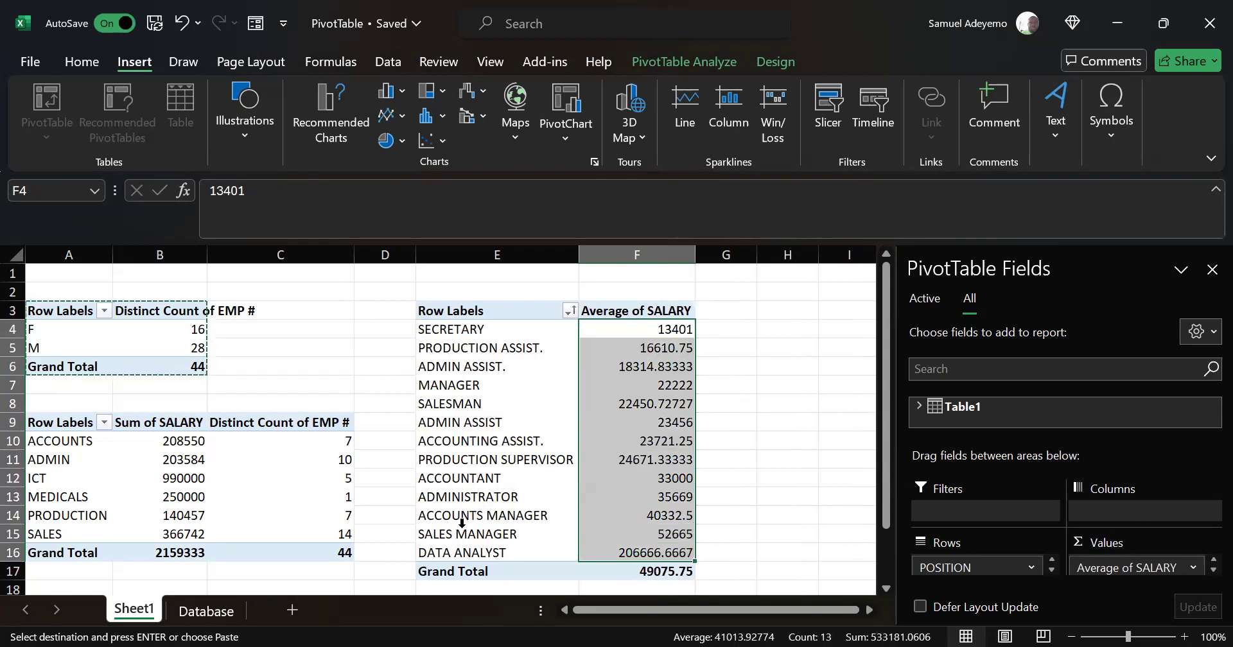
- Change the SALARY value field of the position PivotTable at E3 to summarize by Max
left_click(1119, 565)
left_click(1109, 546)
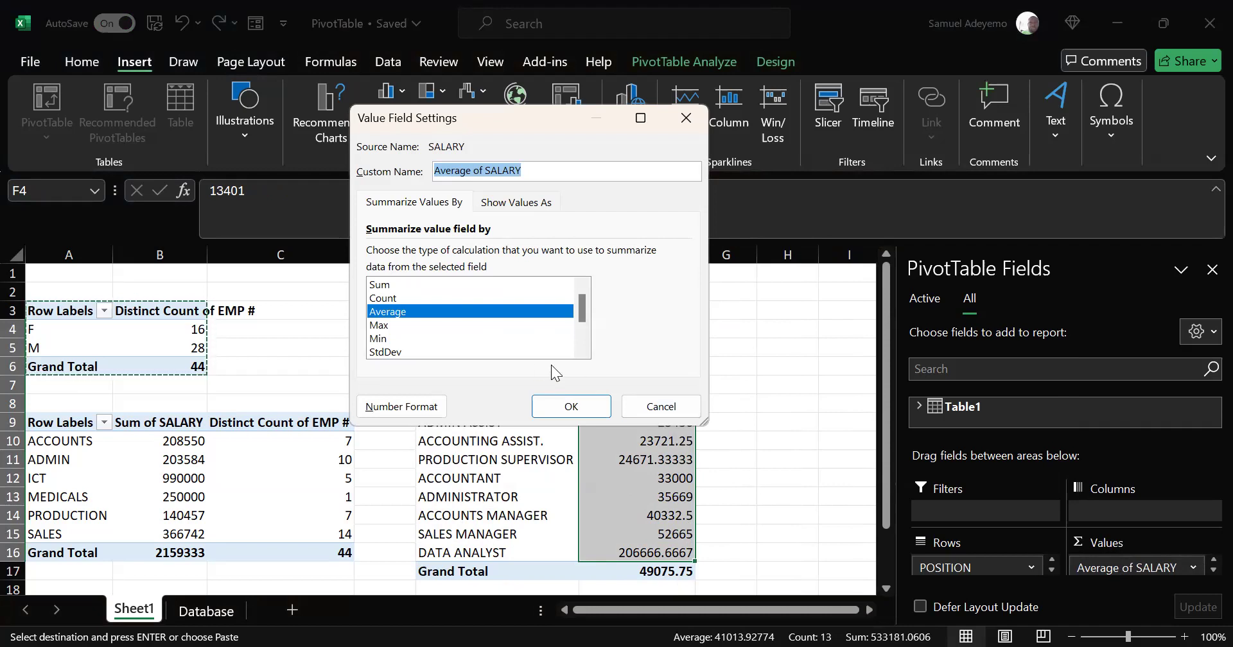
left_click(405, 325)
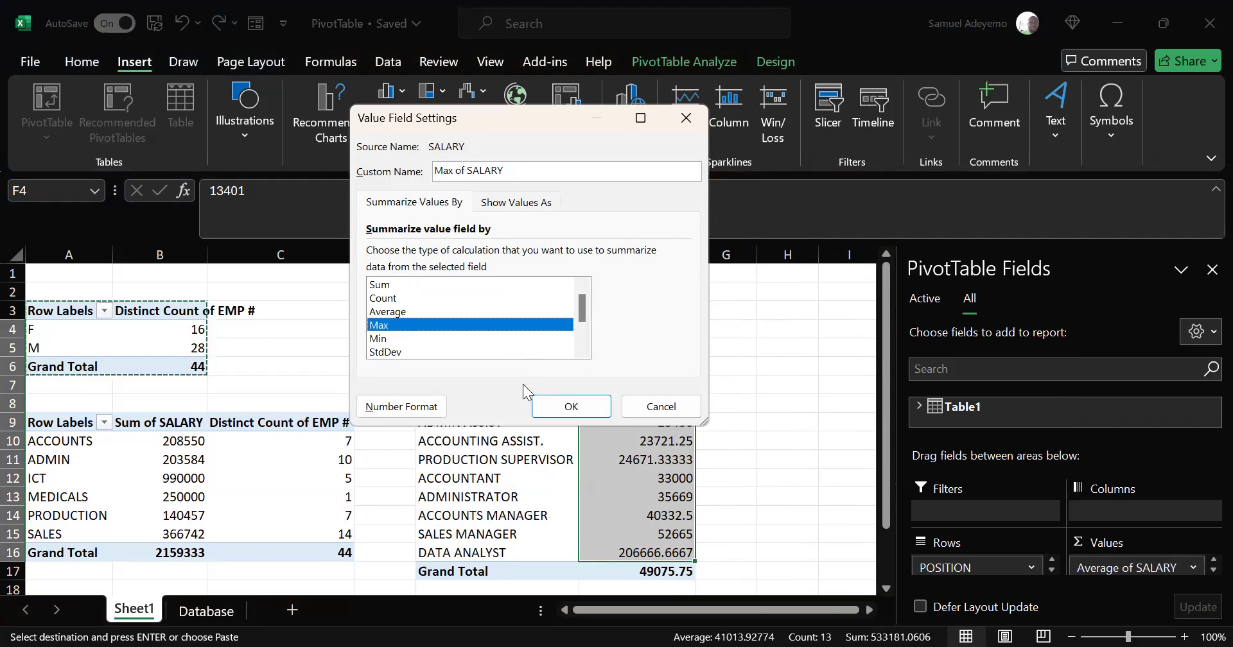
left_click(571, 407)
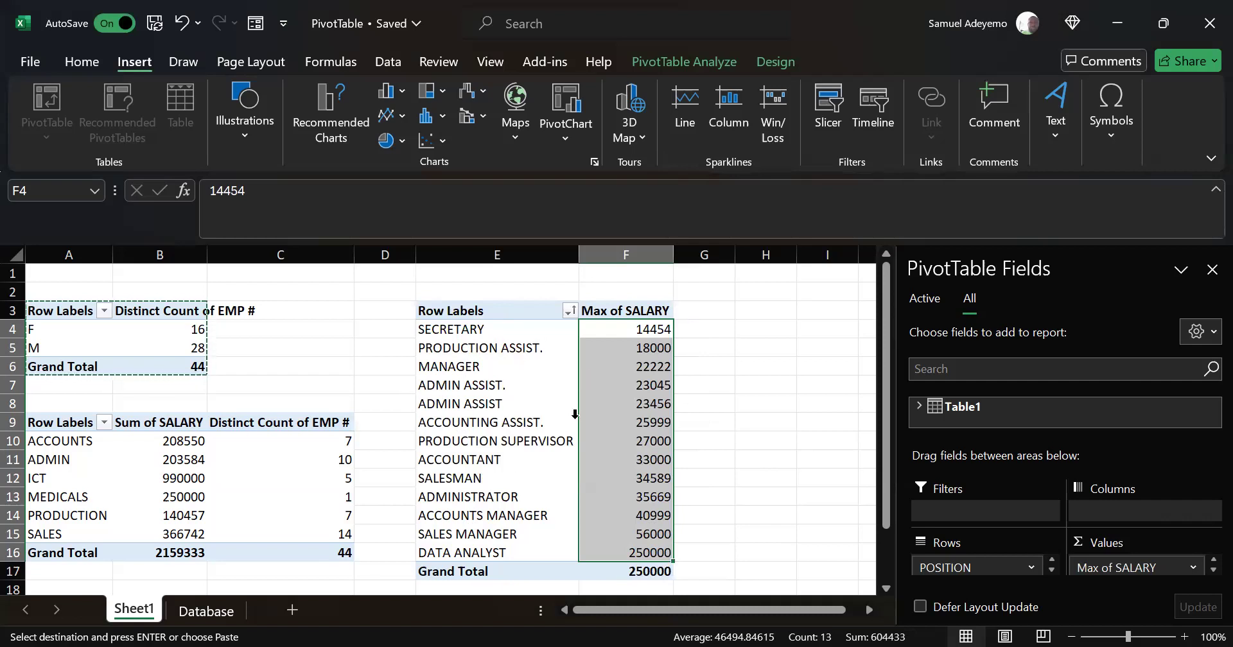
- Change the SALARY value field of the position PivotTable at E3 to summarize by Min
left_click(1127, 568)
left_click(1115, 552)
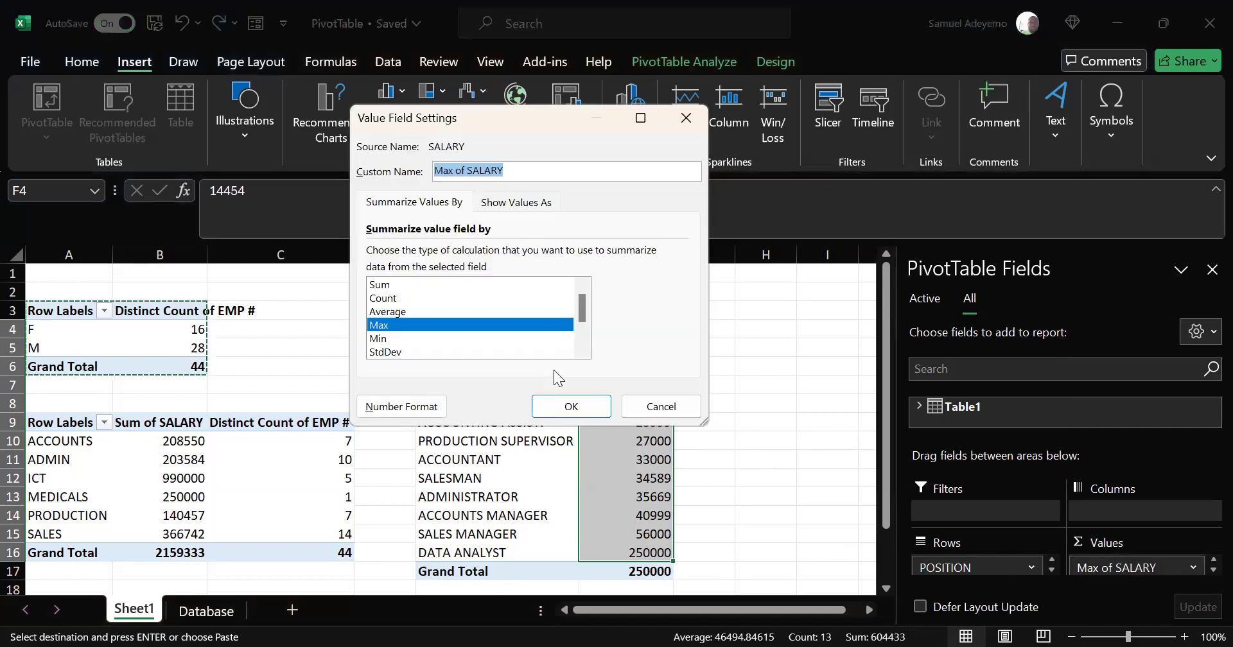
left_click(389, 339)
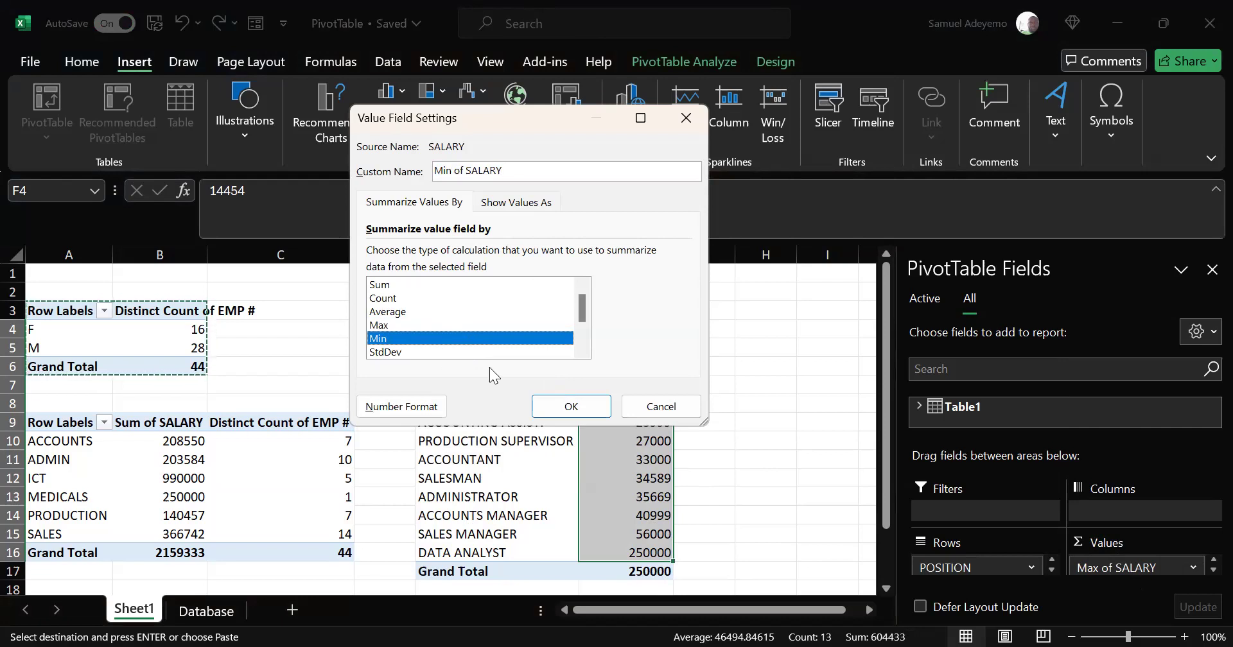
left_click(581, 410)
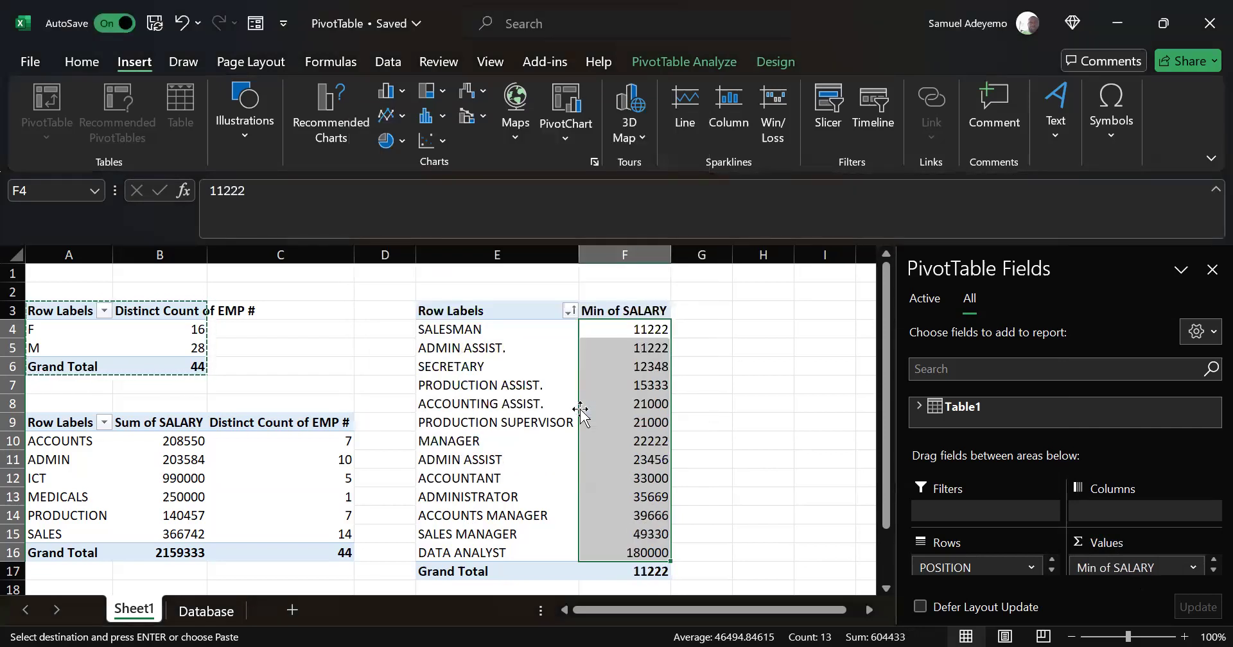
- Examine the minimum salaries by position in the PivotTable at E3, including the one for ACCOUNTANT
mouse_move(645, 426)
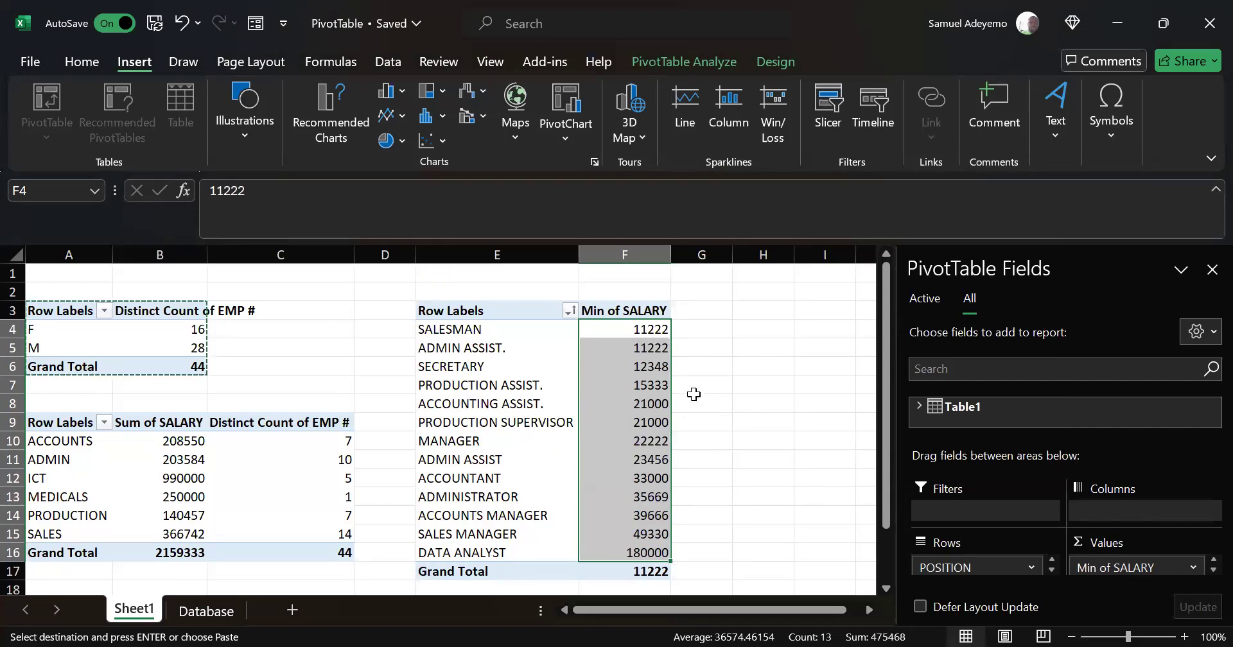
mouse_move(643, 388)
left_click(1124, 564)
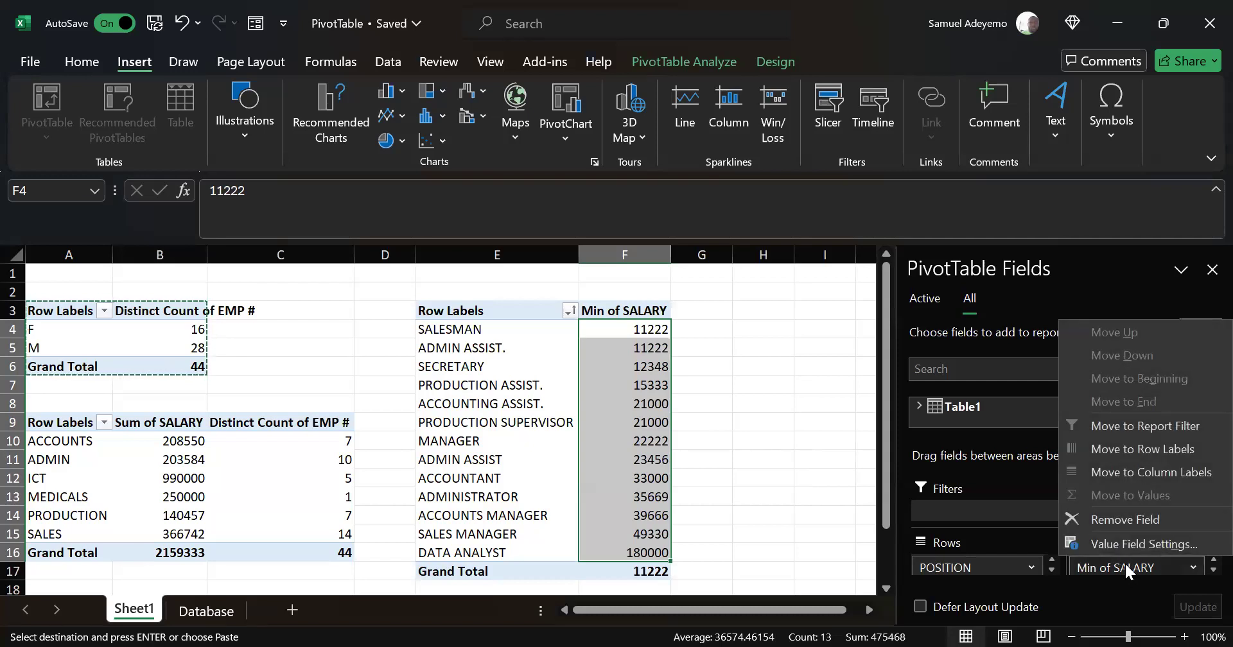
left_click(621, 311)
left_click(649, 384)
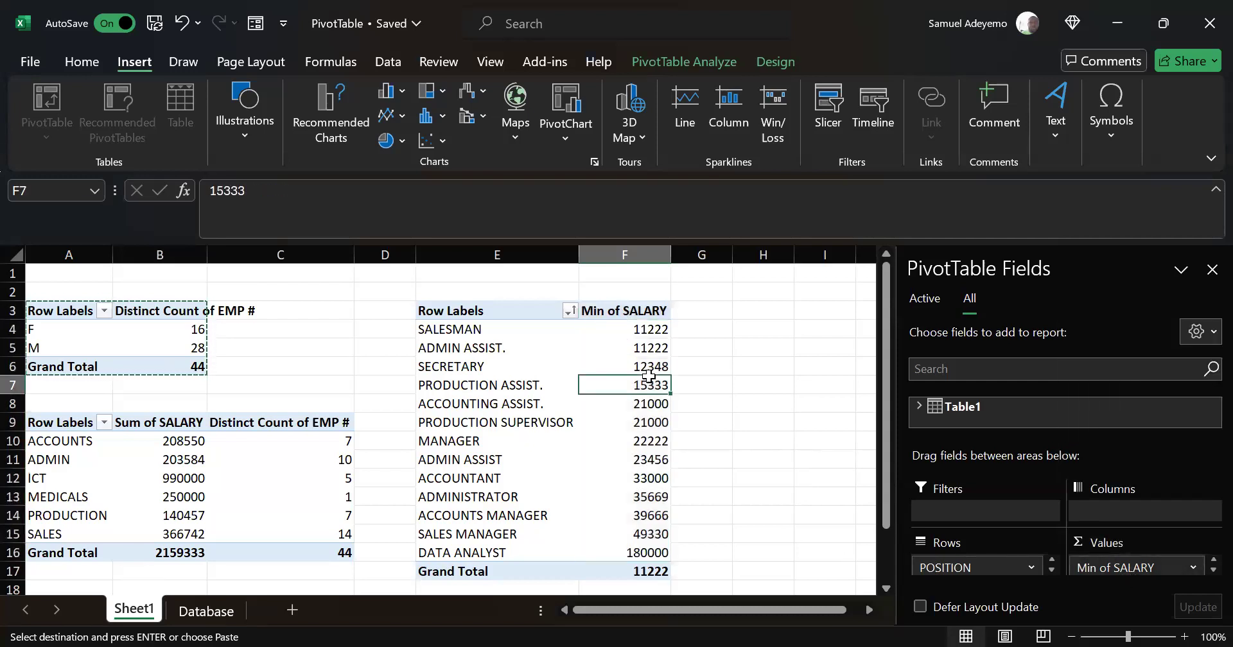
left_click(595, 310)
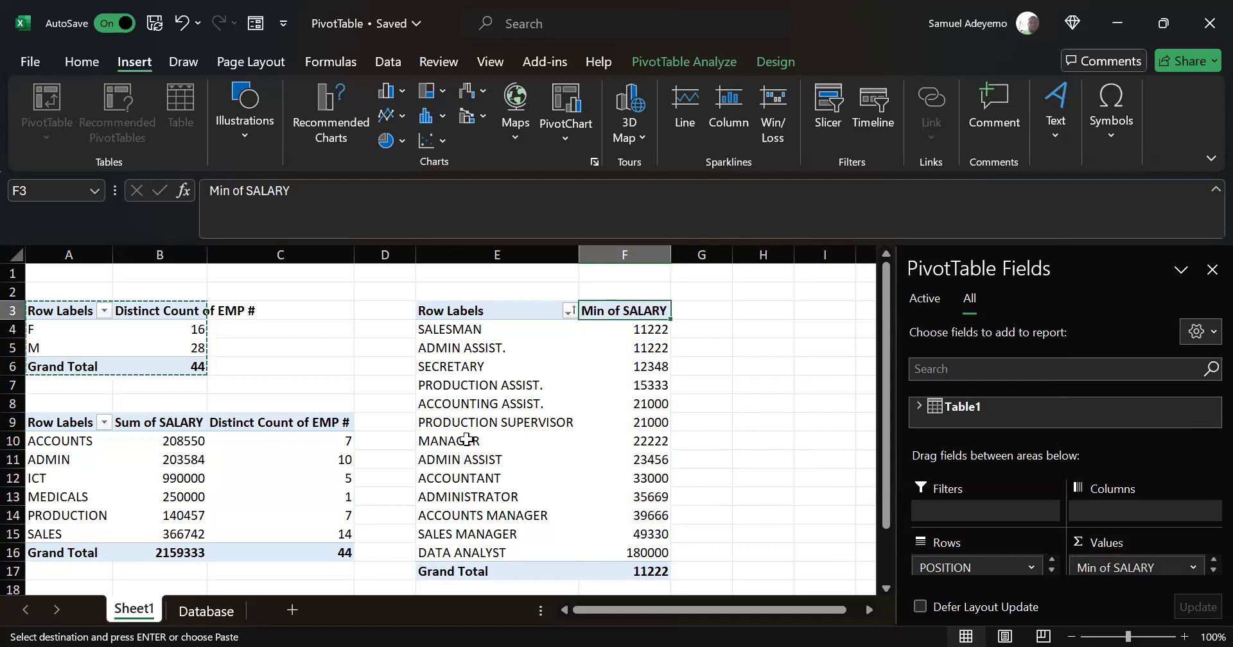
left_click(461, 407)
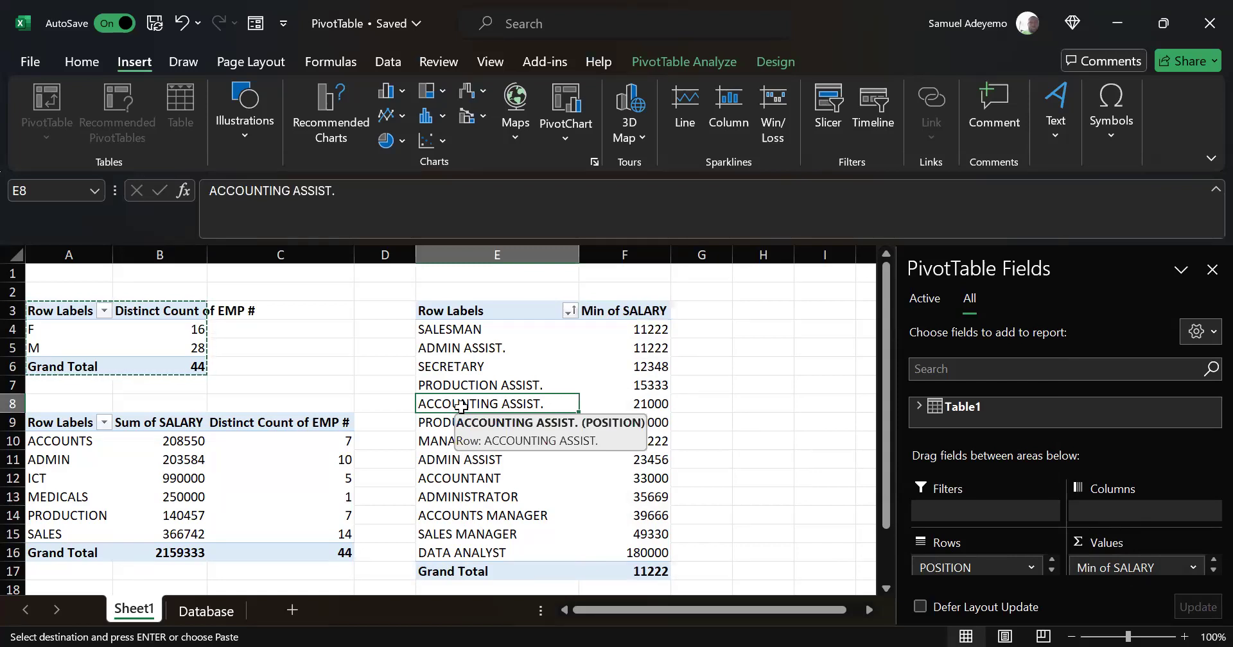
left_click(476, 479)
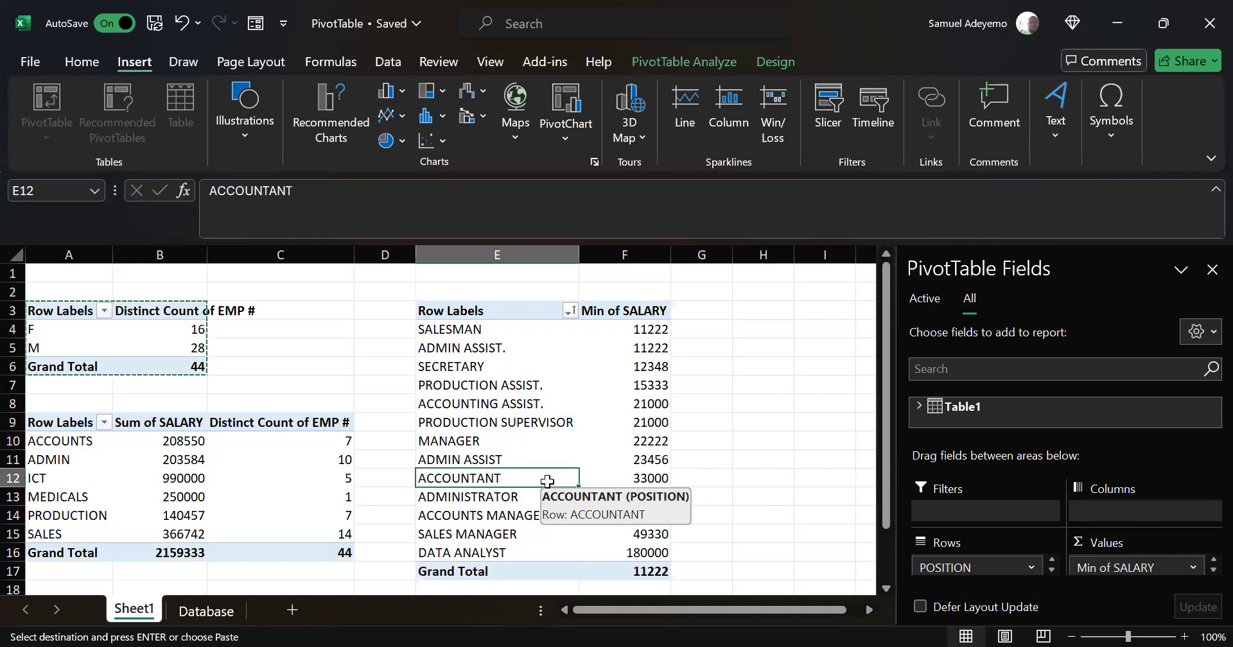
left_click(636, 480)
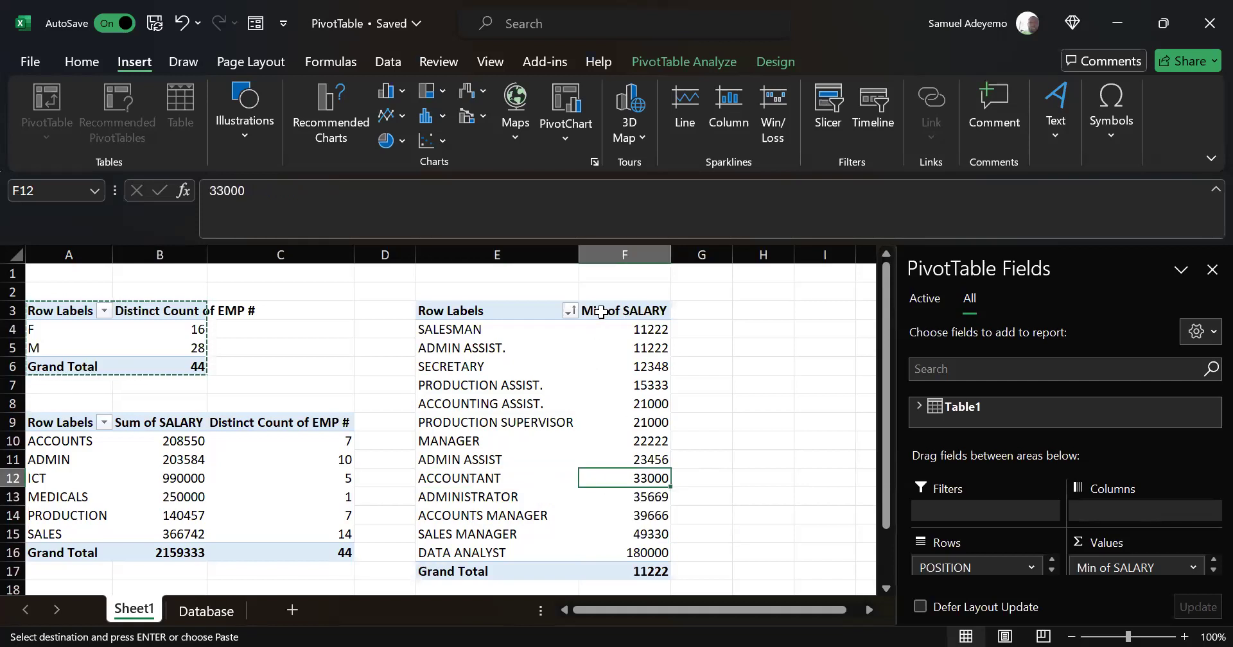
- Summarize SALARY by Max in the position PivotTable at E3 and check the maximum salary for ACCOUNTANT
left_click(1117, 568)
left_click(1088, 549)
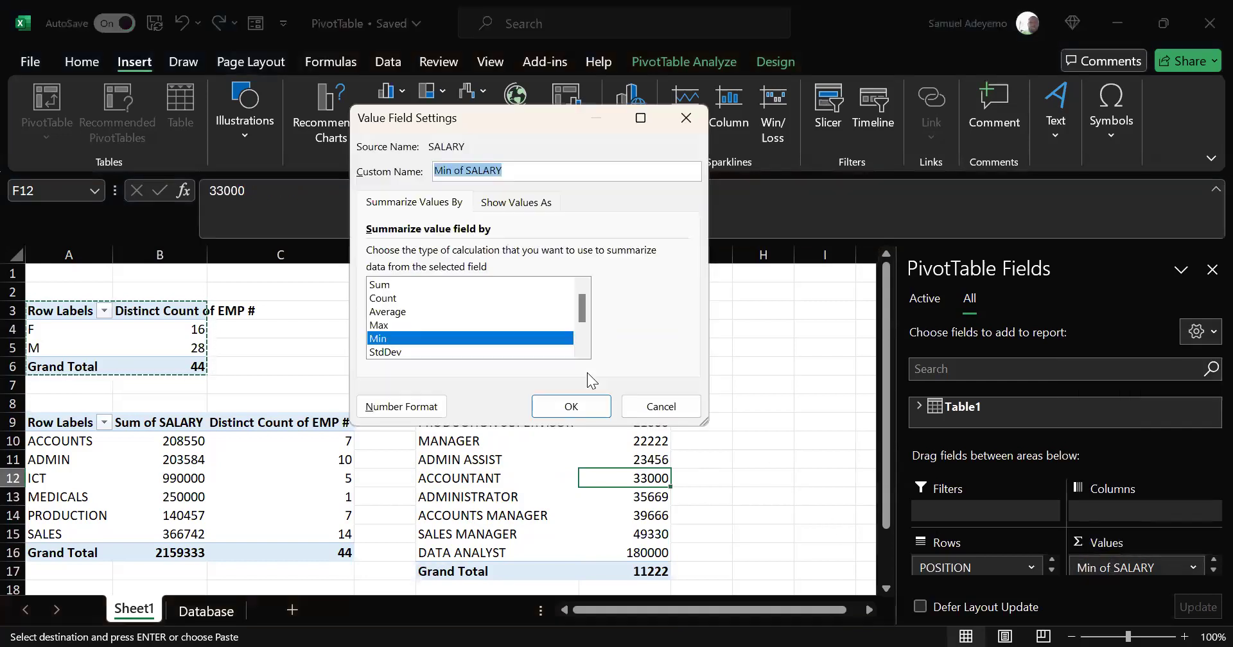
left_click(384, 325)
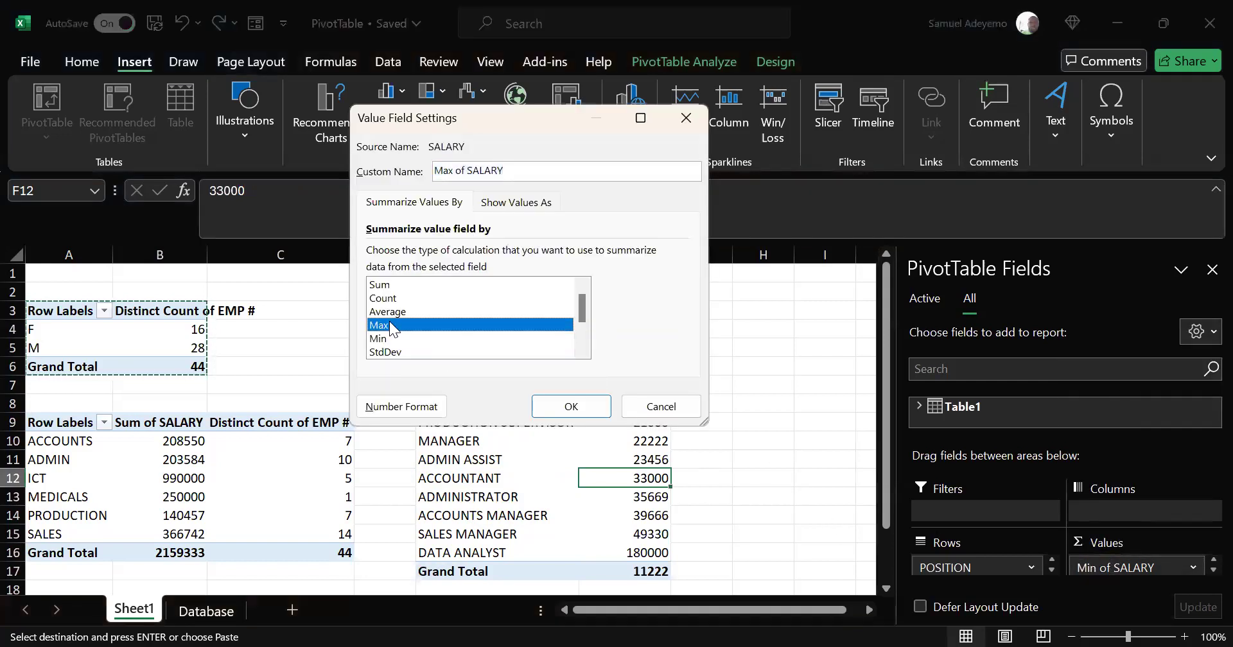
left_click(566, 411)
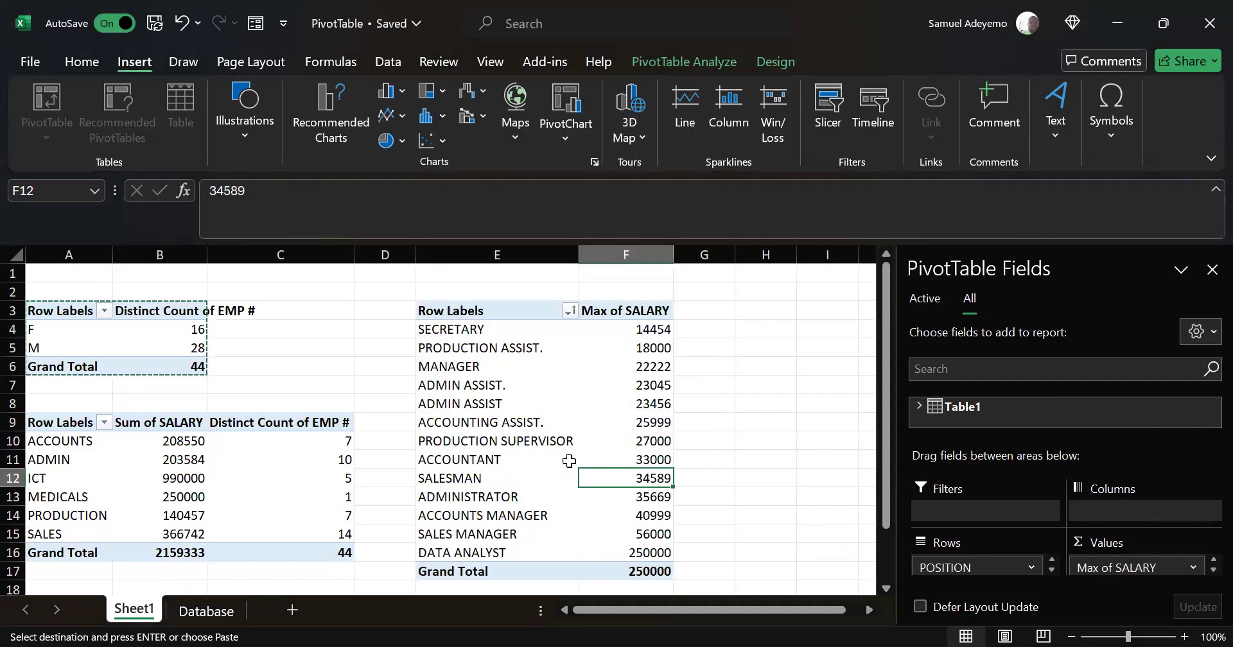
left_click(510, 460)
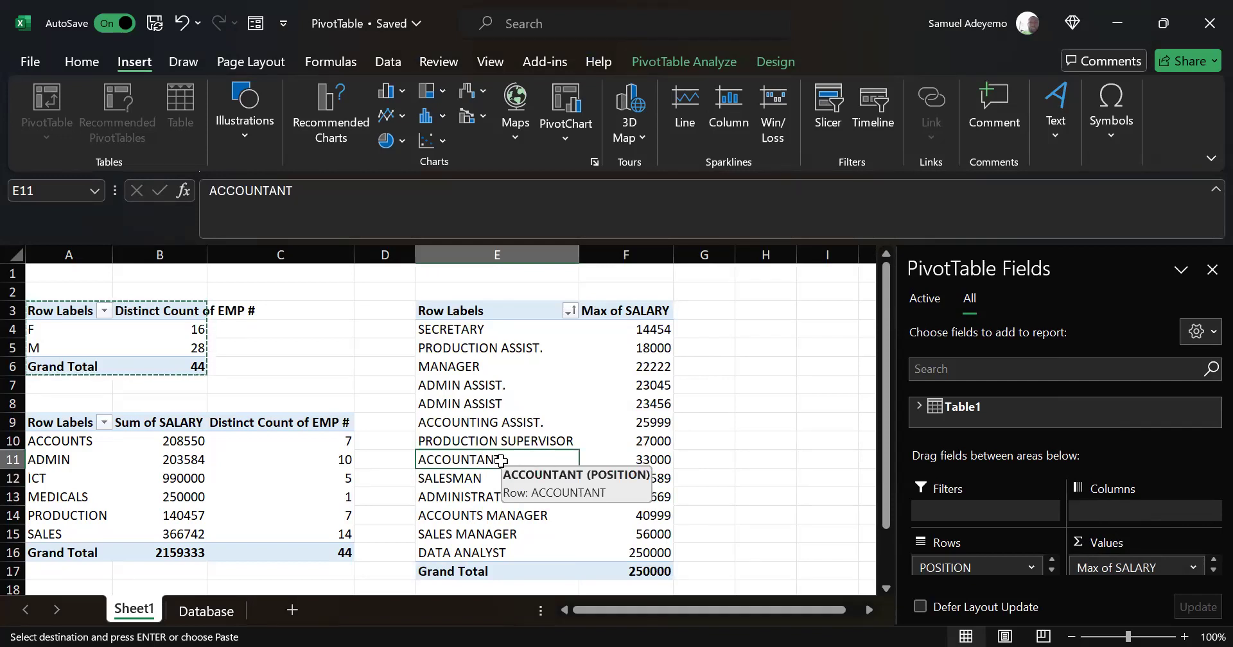
left_click(639, 461)
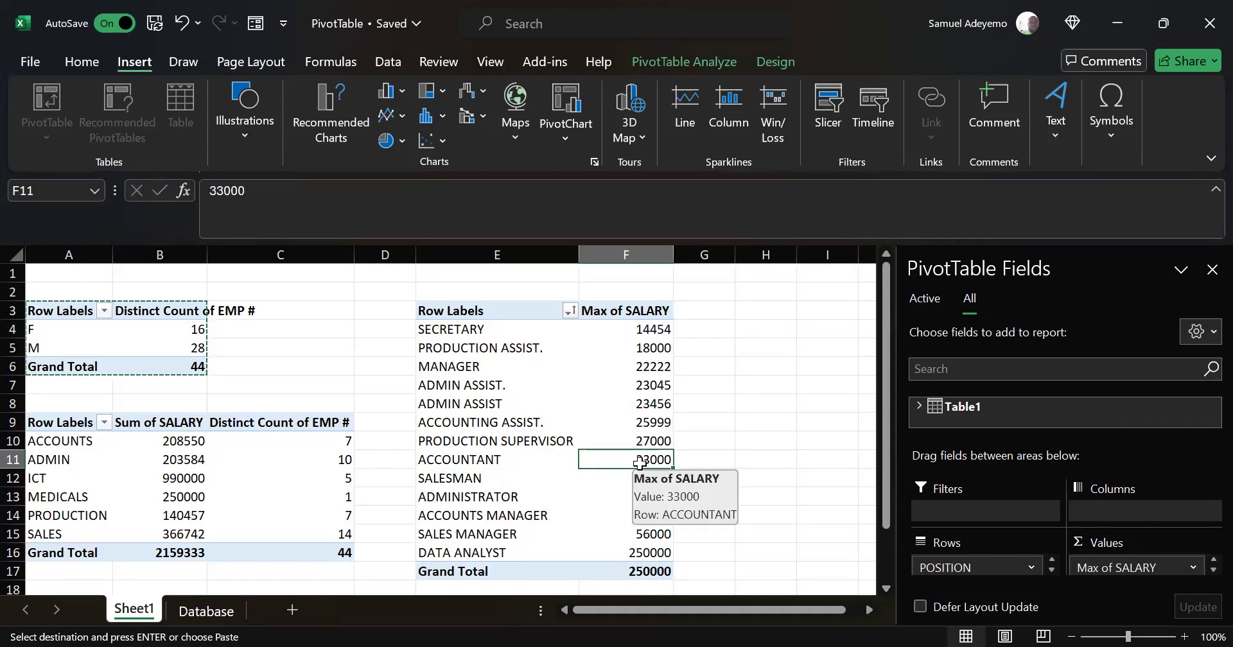
left_click(738, 474)
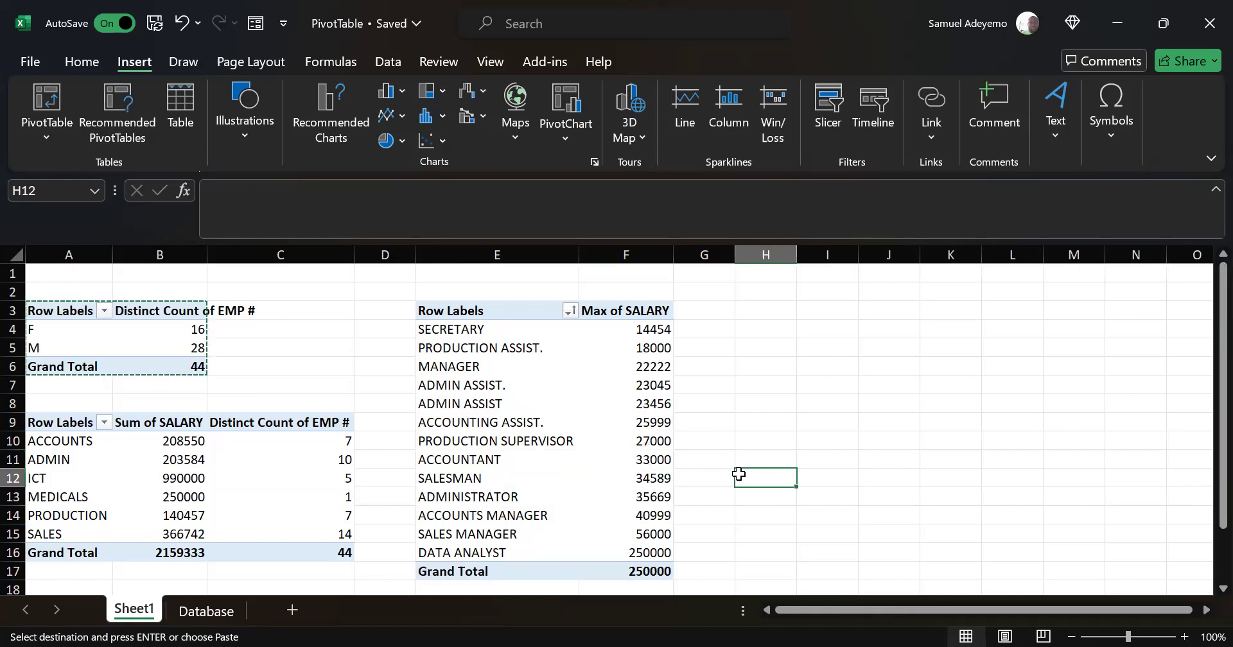
- Review the calculation types offered for summarizing the SALARY value field in the position PivotTable, leaving its settings as they are
left_click(646, 458)
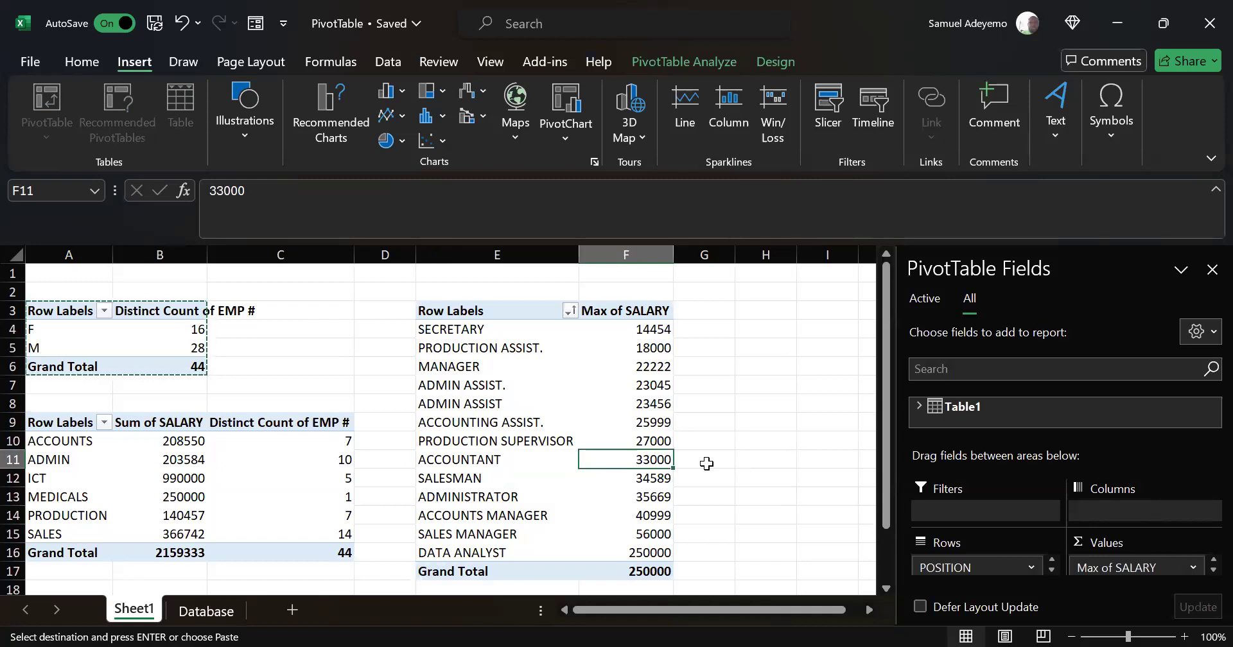
left_click(1119, 567)
left_click(1126, 543)
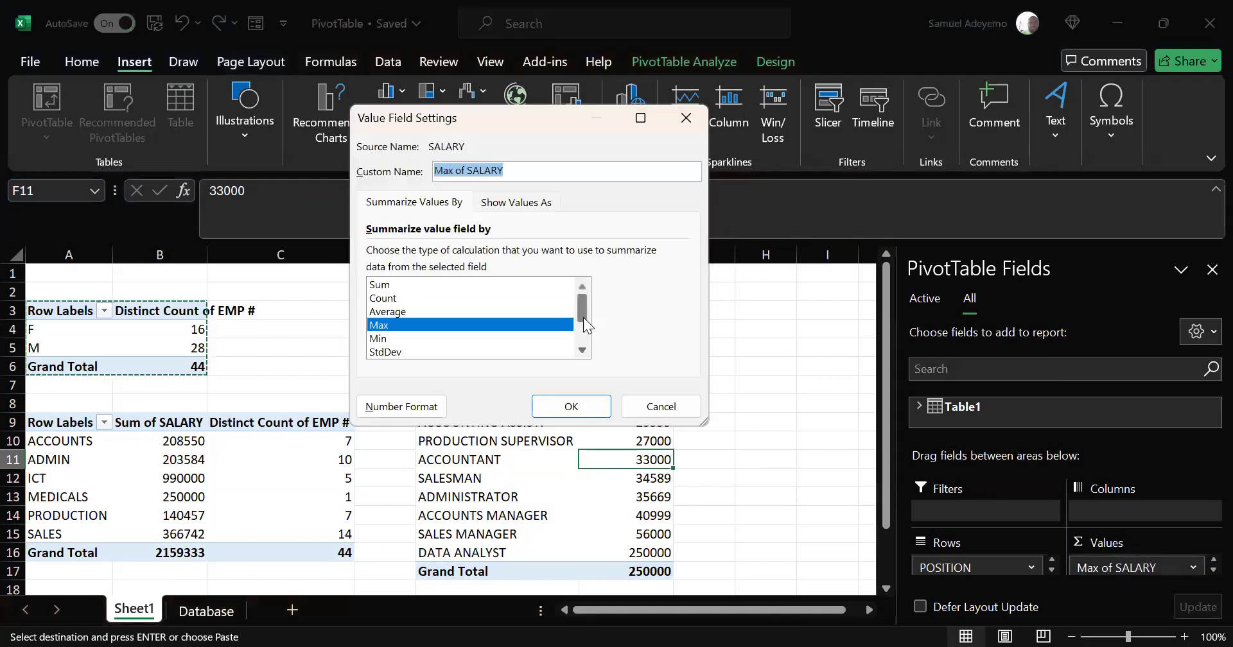
mouse_move(582, 314)
left_mouse_down()
mouse_move(577, 338)
mouse_move(591, 306)
left_mouse_up()
mouse_move(583, 311)
left_mouse_down()
mouse_move(581, 332)
mouse_move(582, 295)
left_mouse_up()
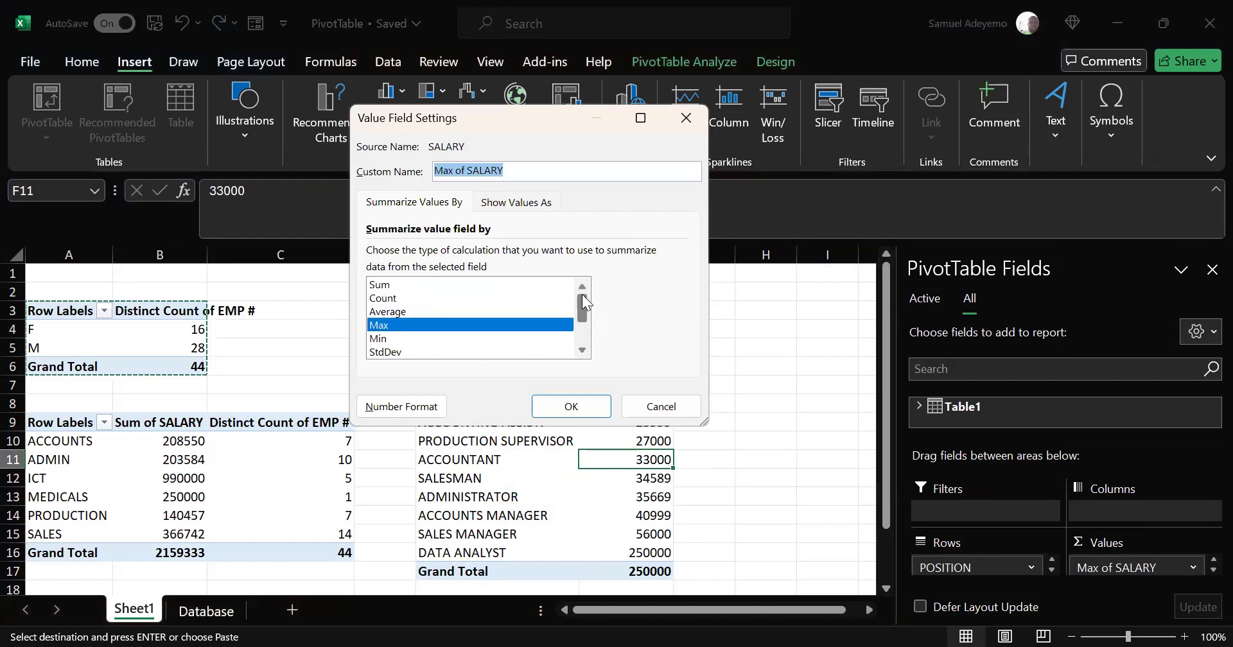
left_click(661, 407)
left_click(765, 448)
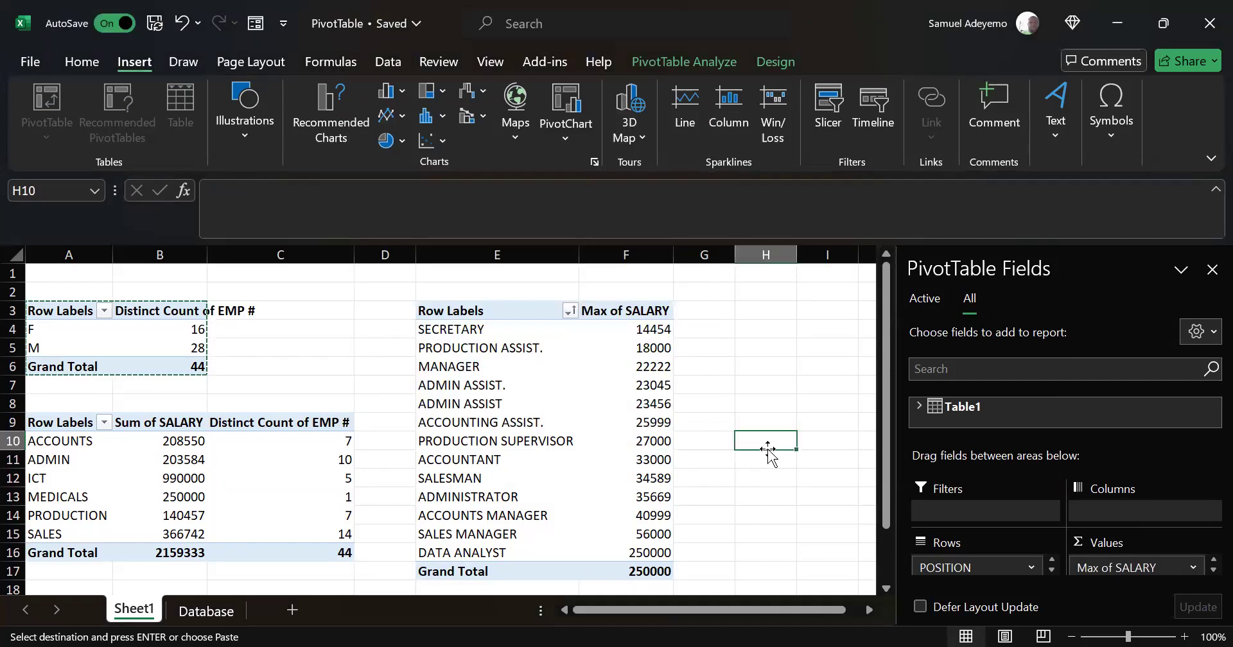
- Add the DEPT field from Table1 as a report filter to the position PivotTable
left_click(566, 396)
left_click(607, 404)
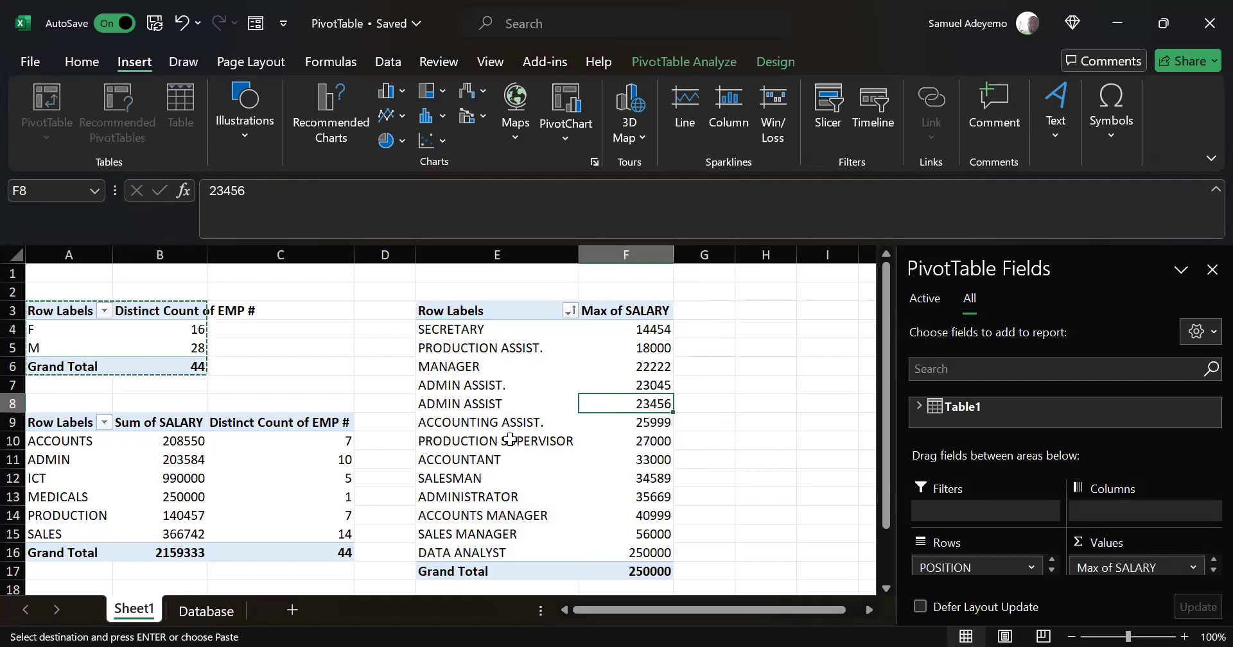
scroll(630, 441, "right", 1)
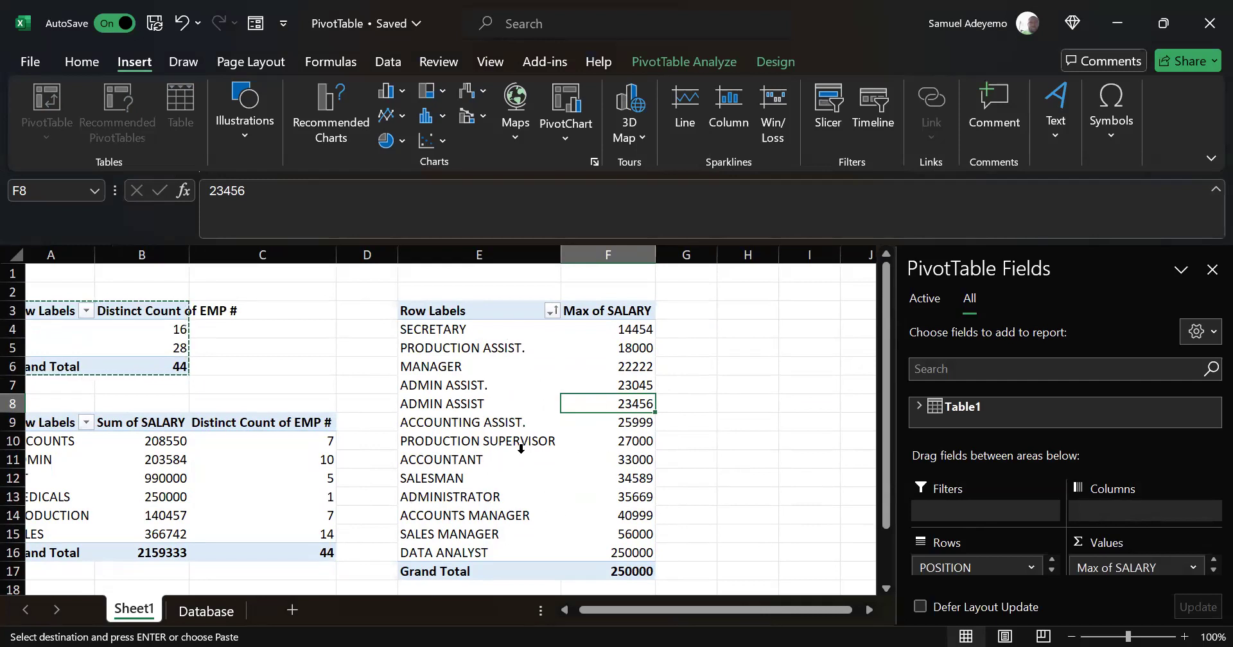
left_click(921, 405)
scroll(1201, 418, "down", 2)
scroll(1202, 419, "down", 3)
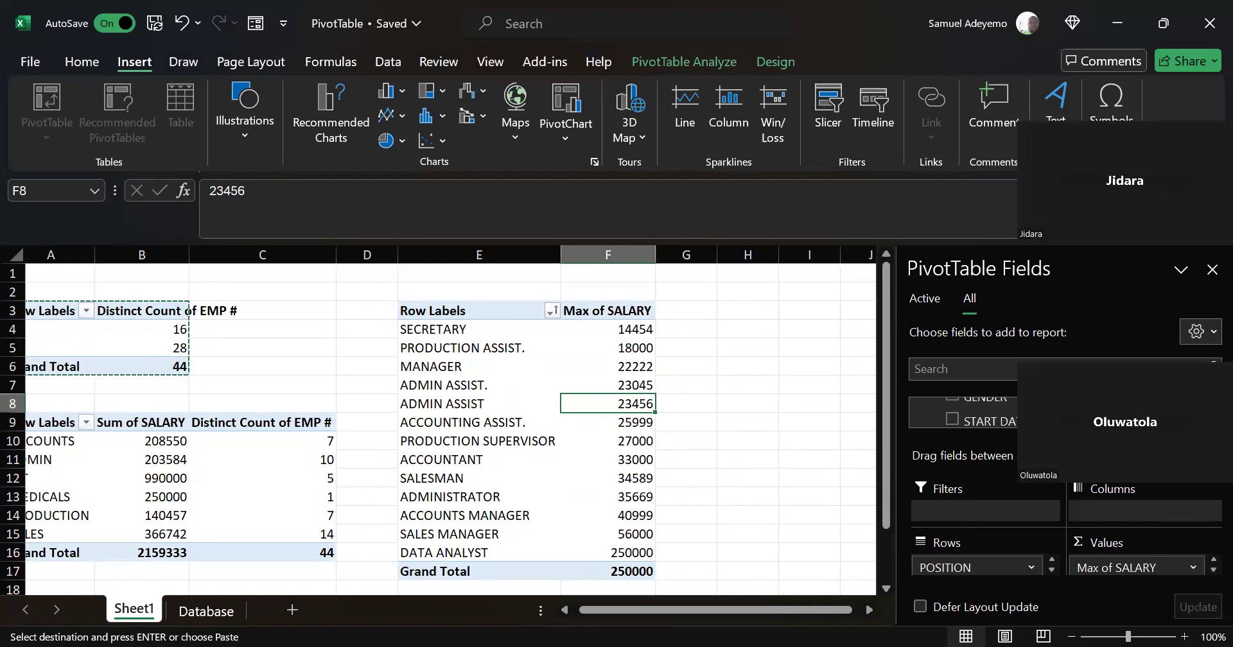
scroll(983, 414, "down", 1)
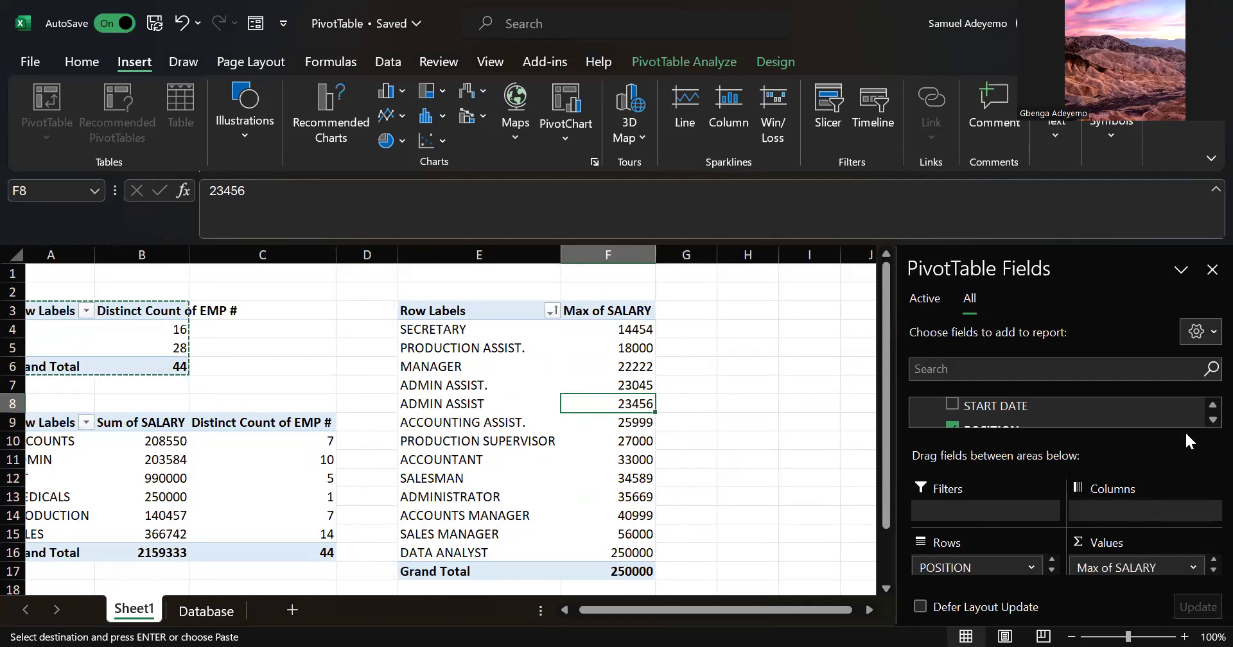
scroll(1202, 421, "down", 2)
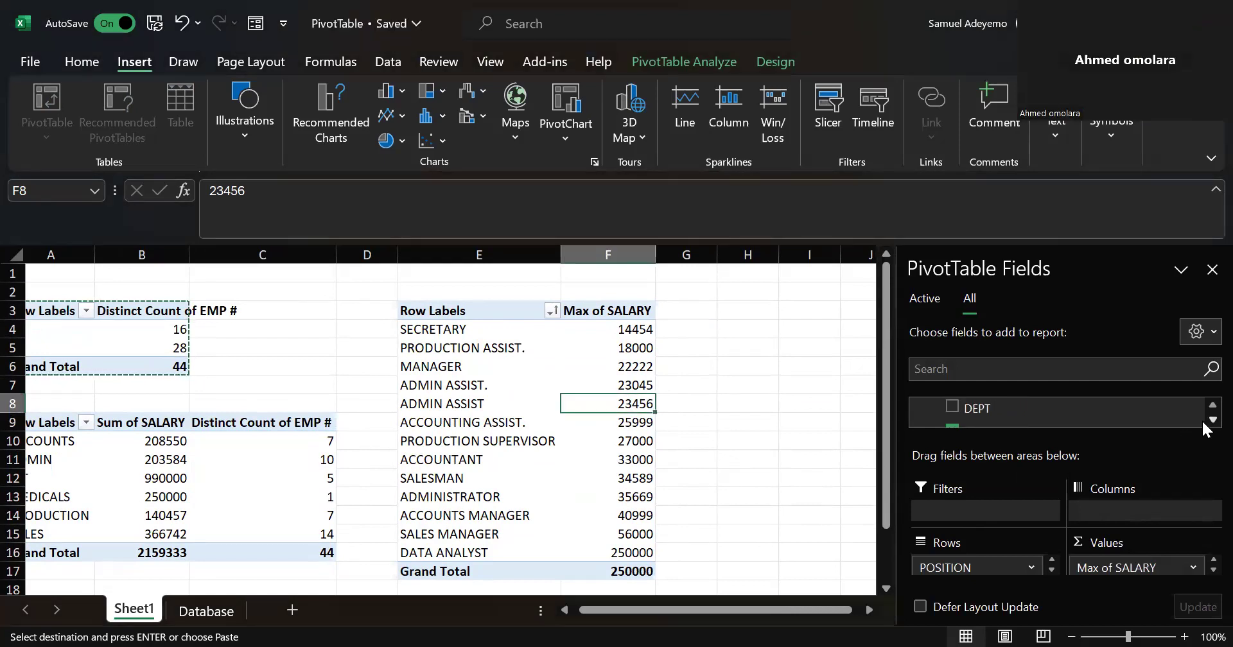
left_click_drag(1022, 411, 994, 517)
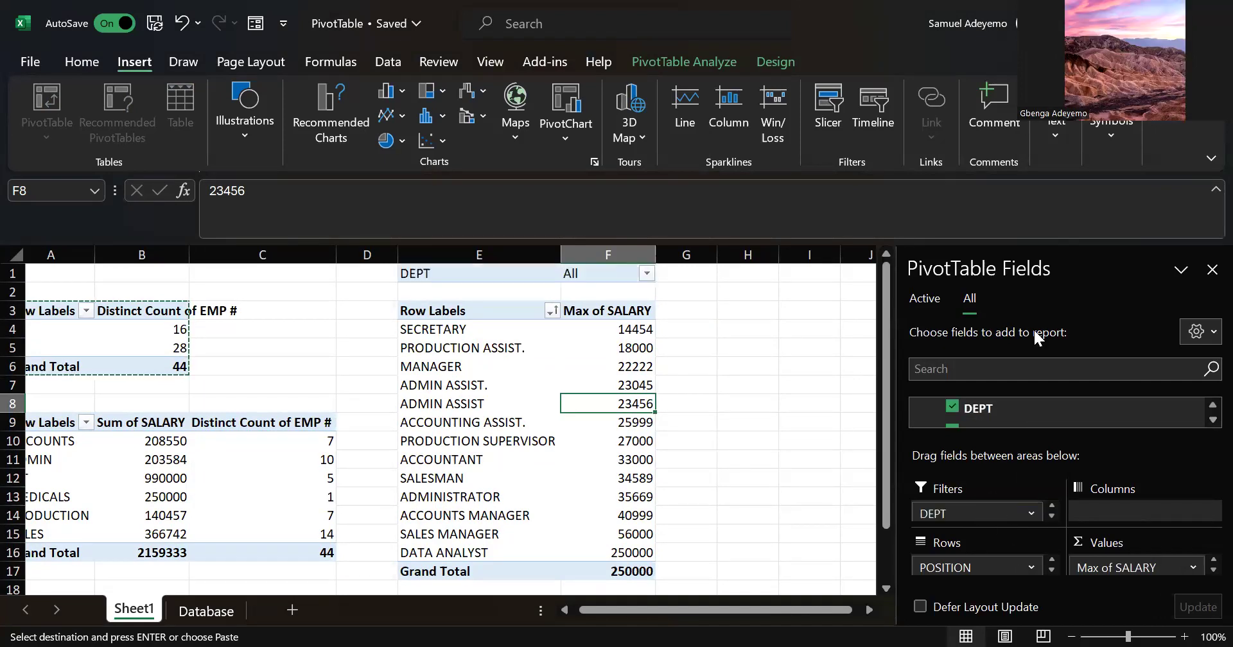
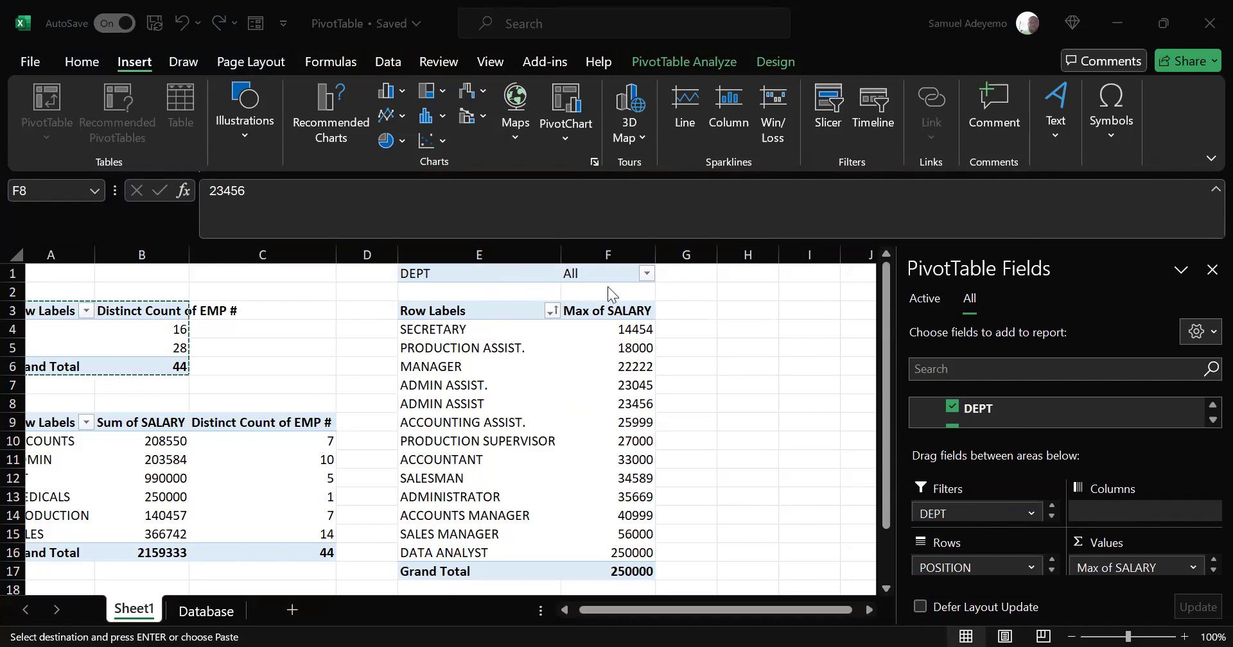
- Filter the position PivotTable to the ACCOUNTS department and select the positions listed for it
left_click(650, 269)
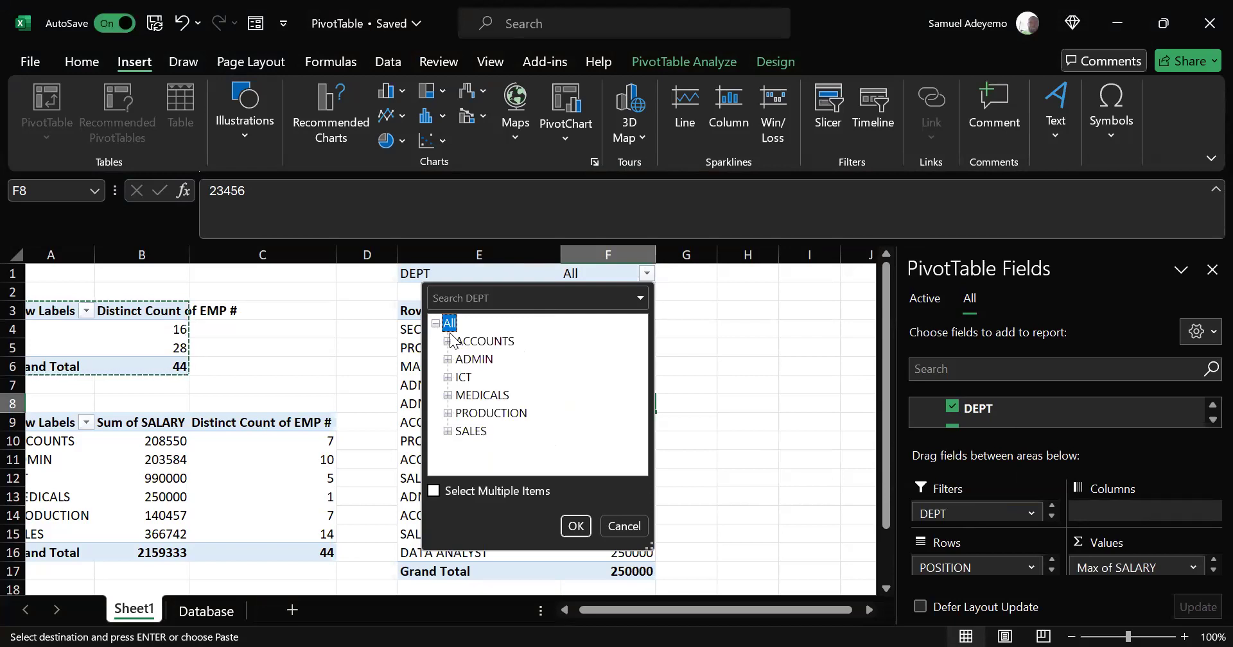
left_click(481, 342)
left_click(573, 528)
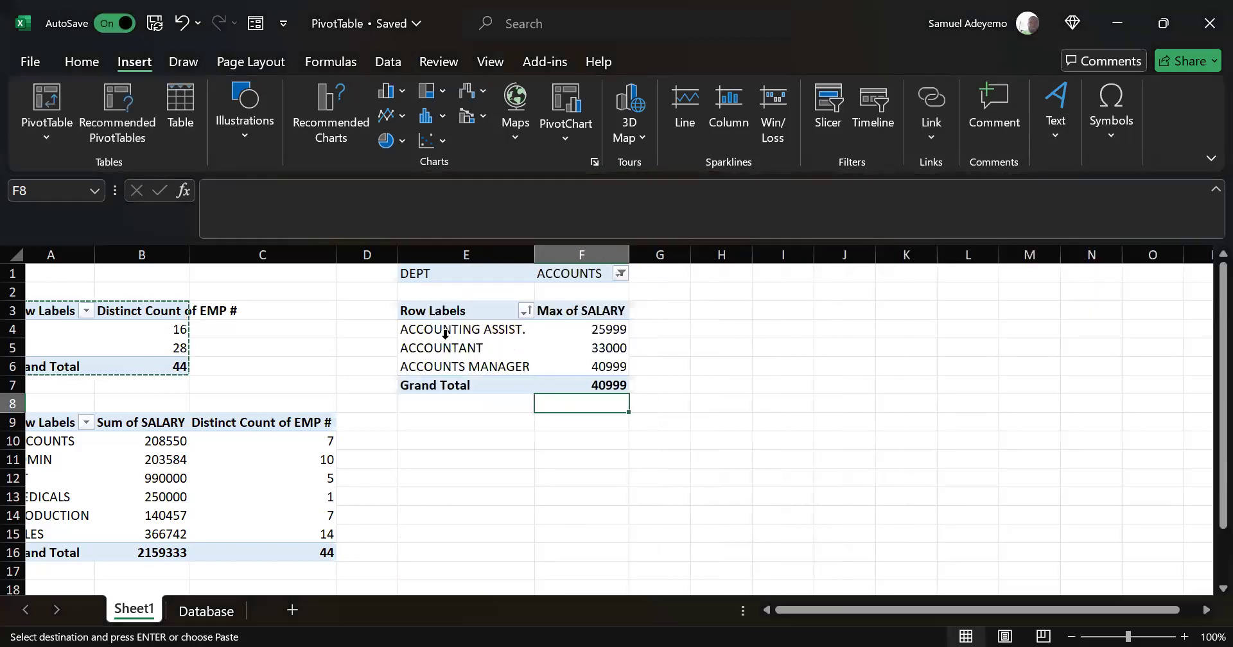
left_click_drag(445, 333, 445, 369)
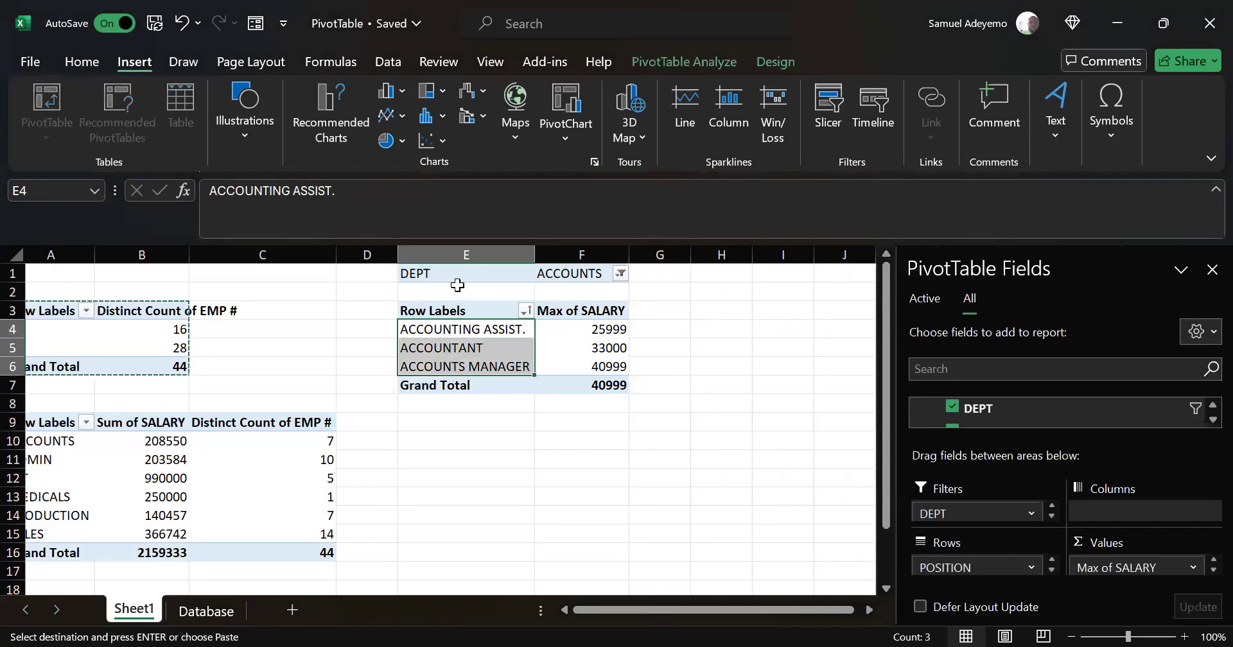
- Switch the position PivotTable's DEPT filter to ADMIN and look at the positions listed for it
left_click(620, 274)
left_click(447, 359)
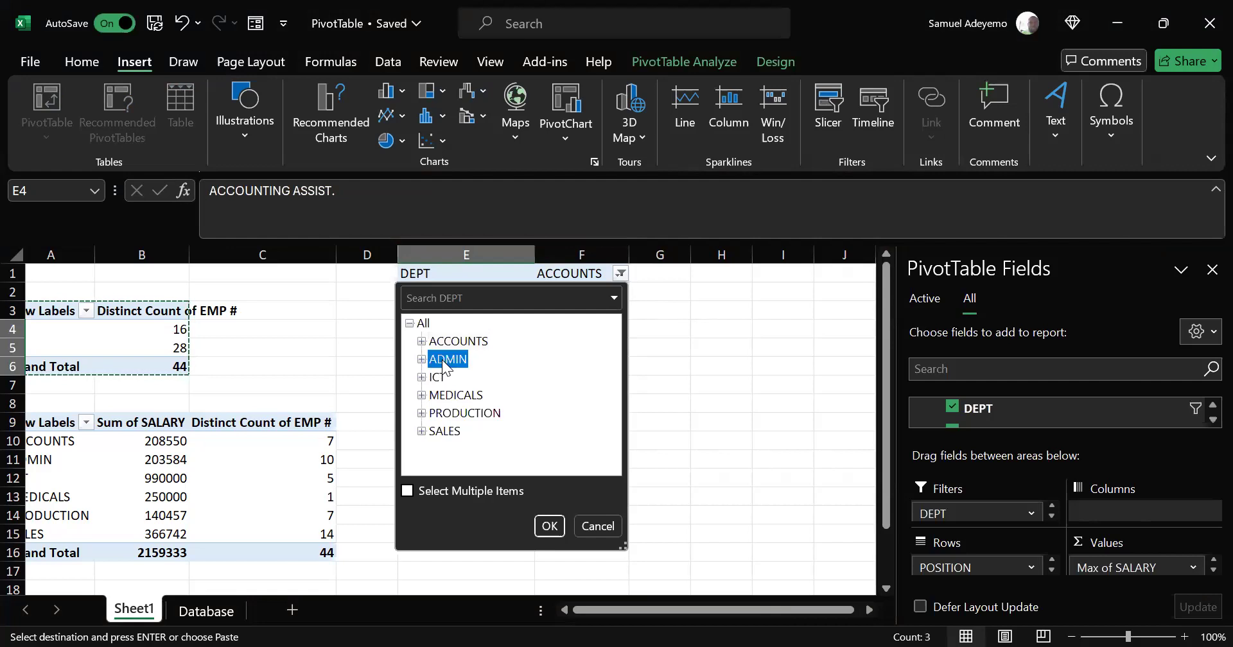
left_click(550, 527)
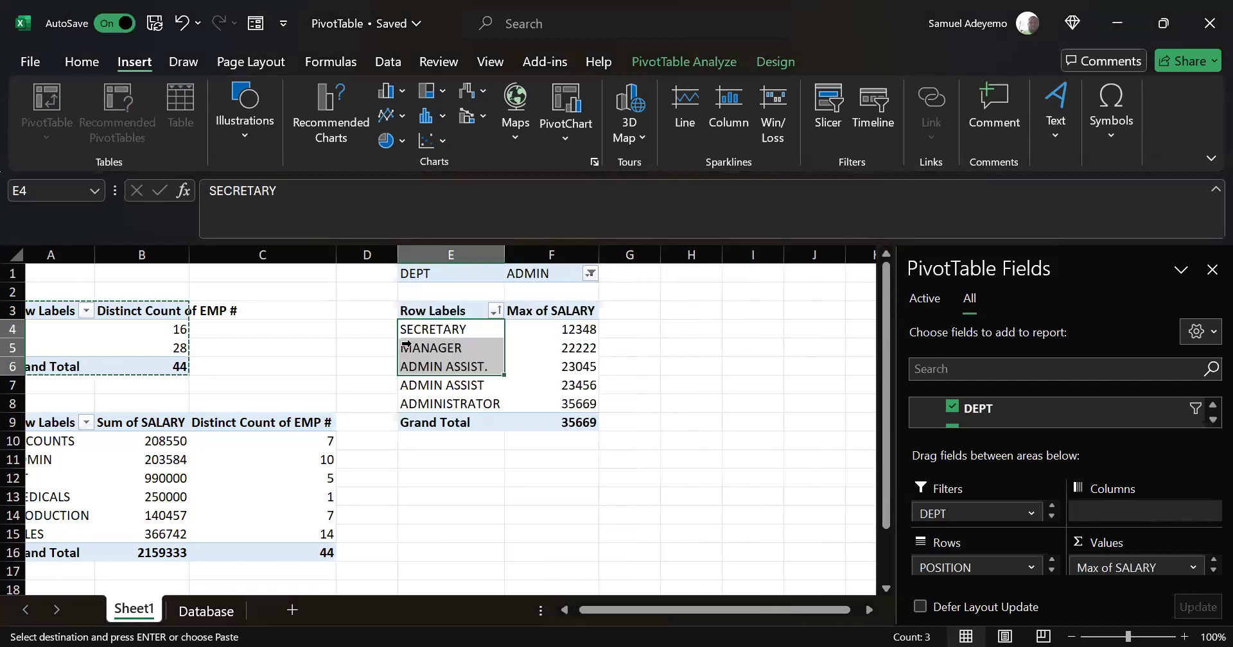
left_click(615, 456)
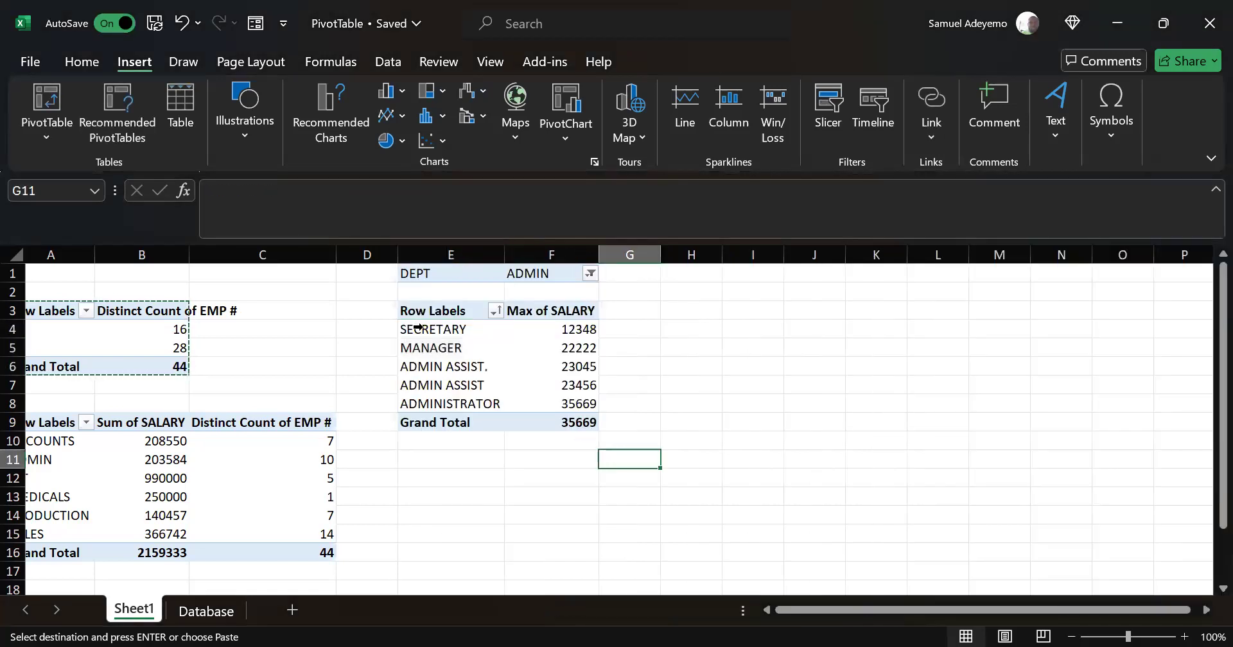
left_click(403, 329)
- Change the DEPT filter of the position PivotTable to ICT
left_click(587, 274)
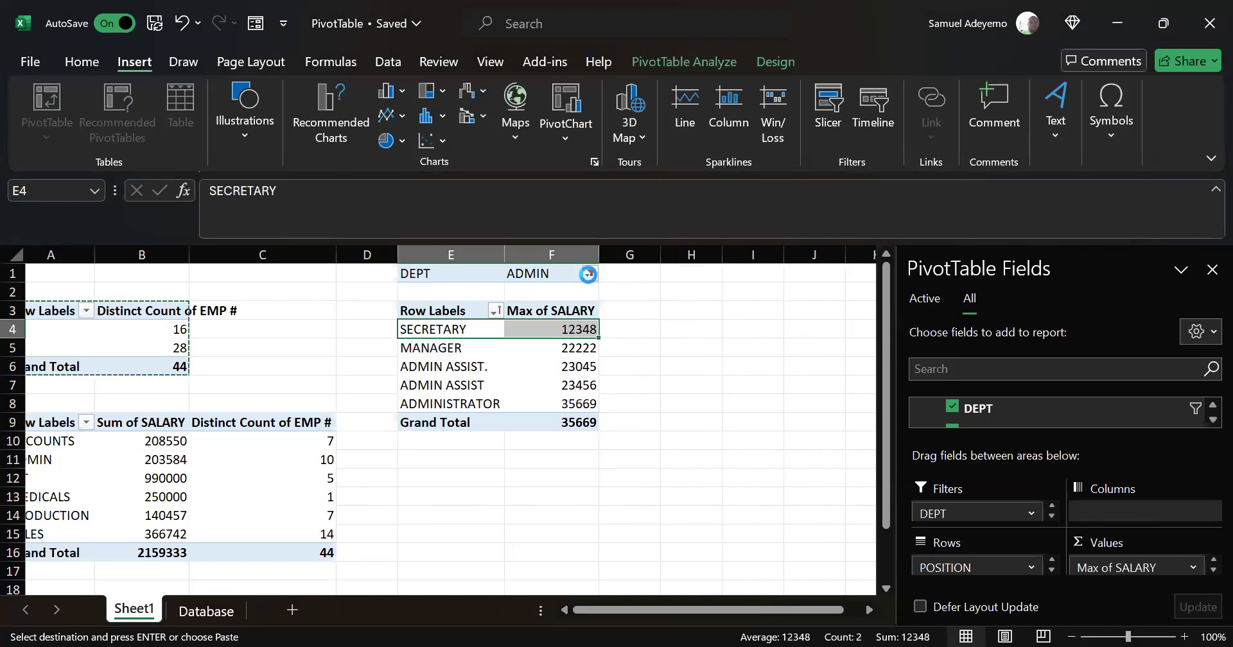
left_click(406, 378)
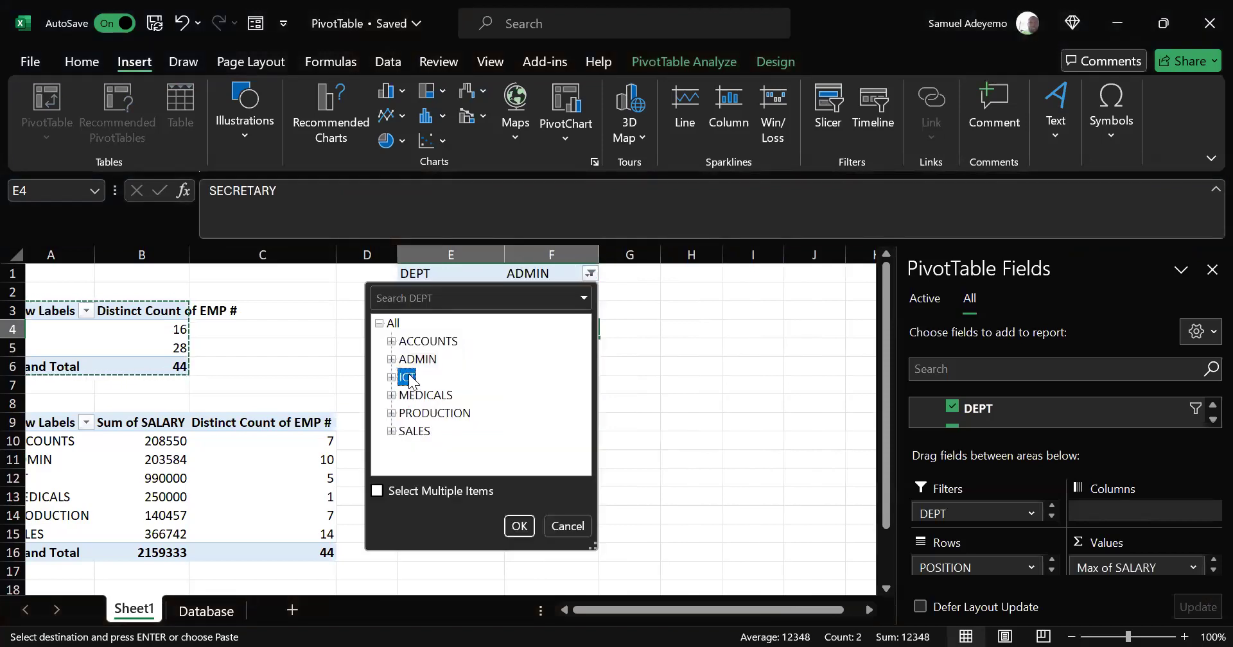
left_click(517, 526)
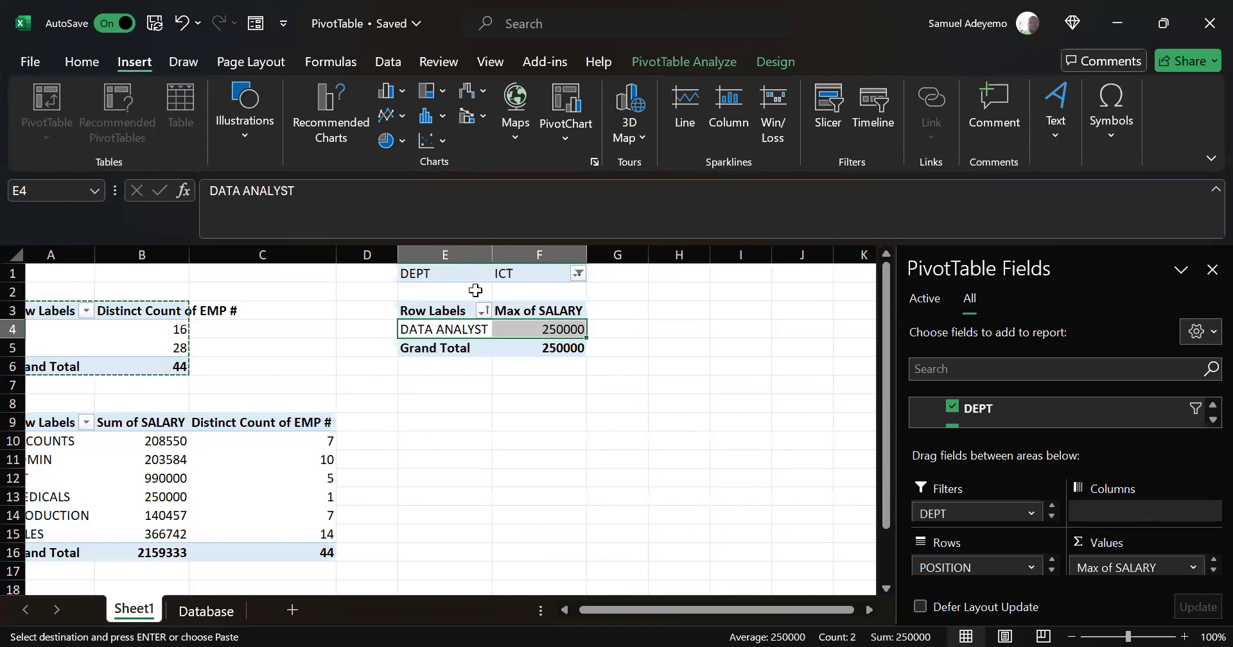
left_click(578, 273)
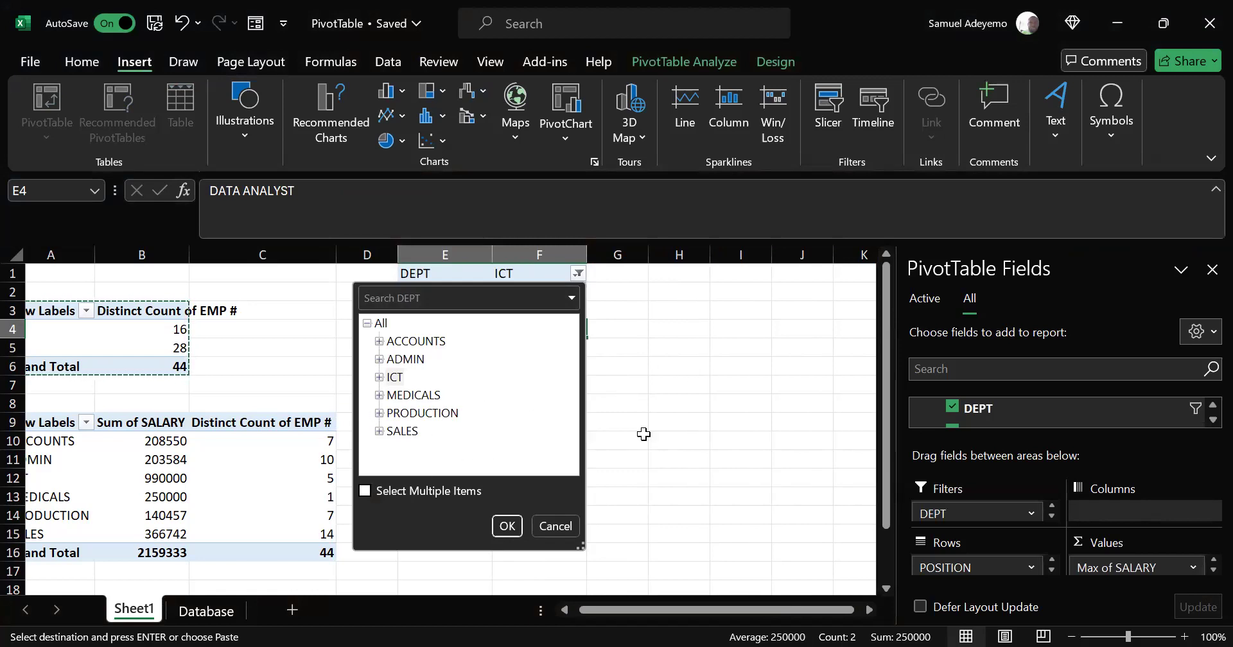
left_click(553, 410)
left_click(553, 418)
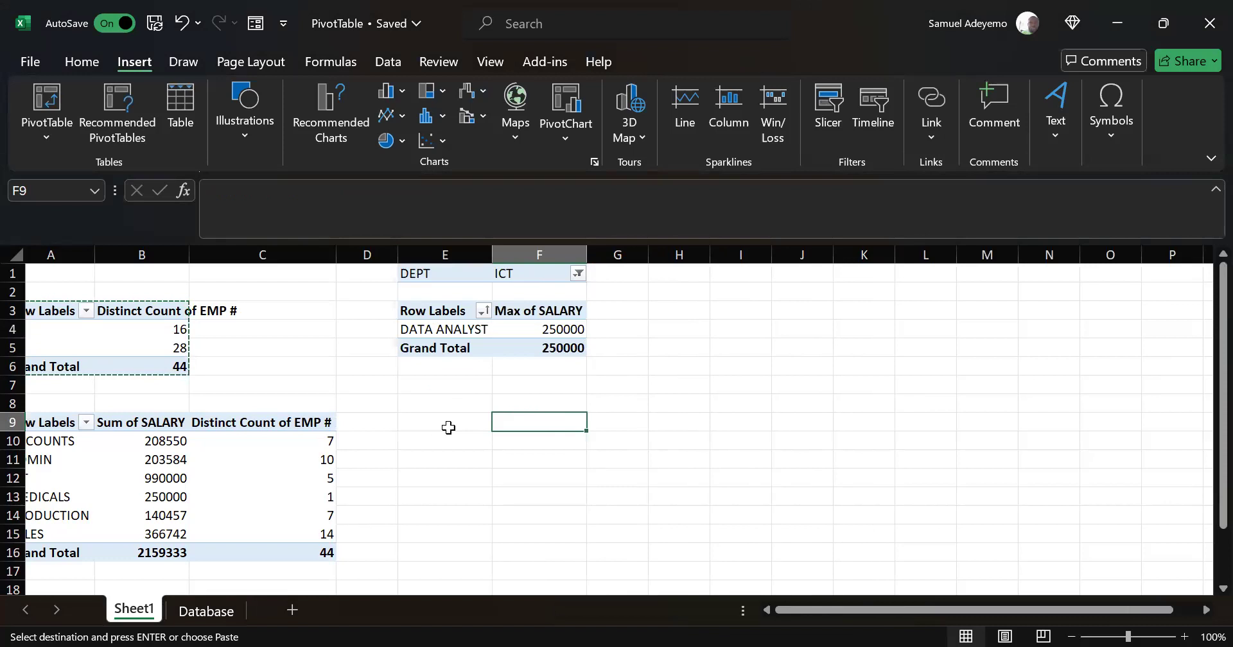
left_click(449, 427)
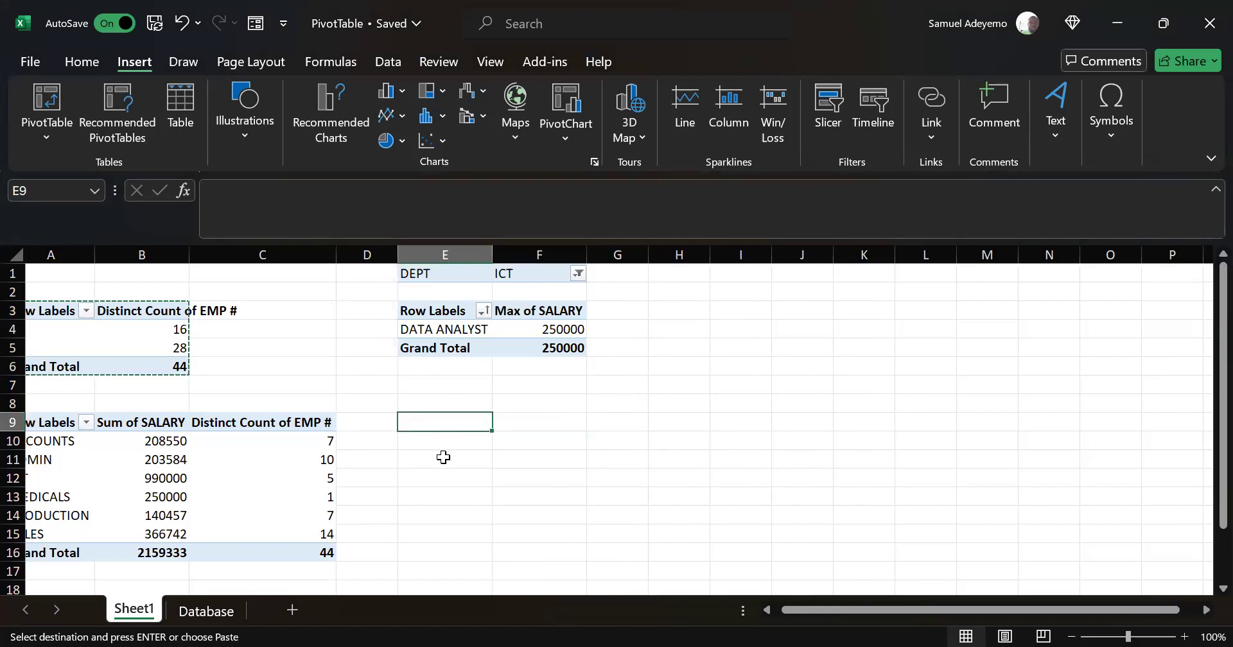
left_click(443, 457)
- Copy the gender PivotTable in A3:B6 to E9 and widen column F to fit its header
left_click_drag(40, 306, 165, 365)
key("ctrl+c")
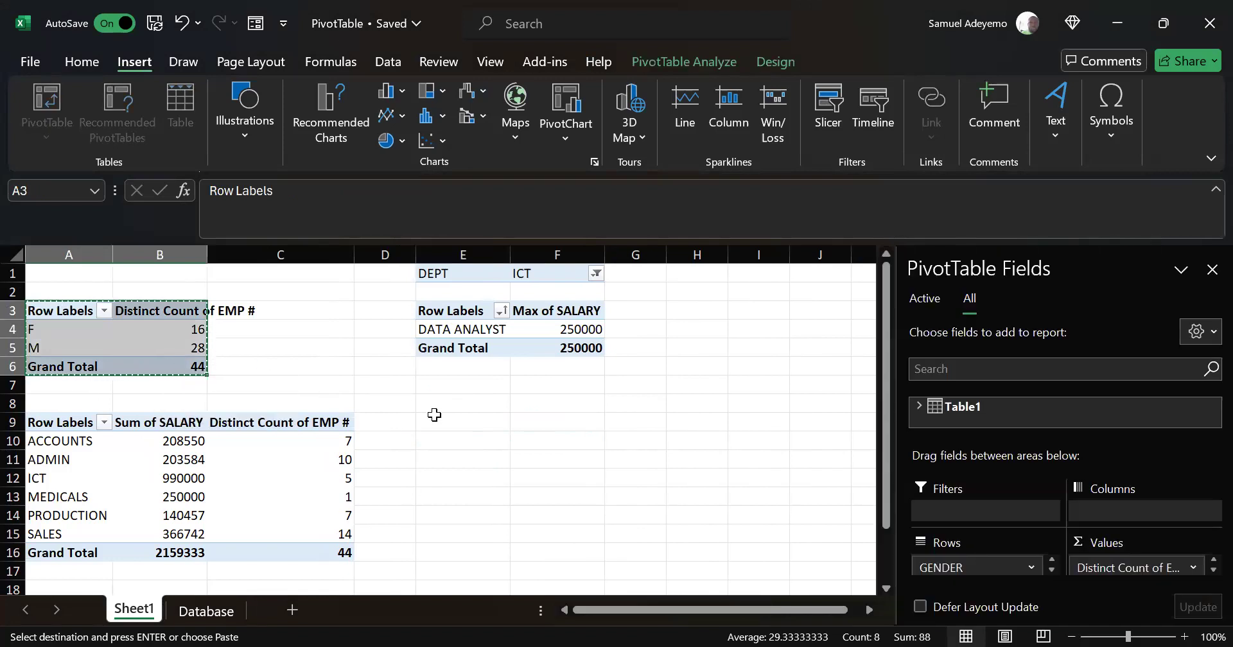
left_click(462, 420)
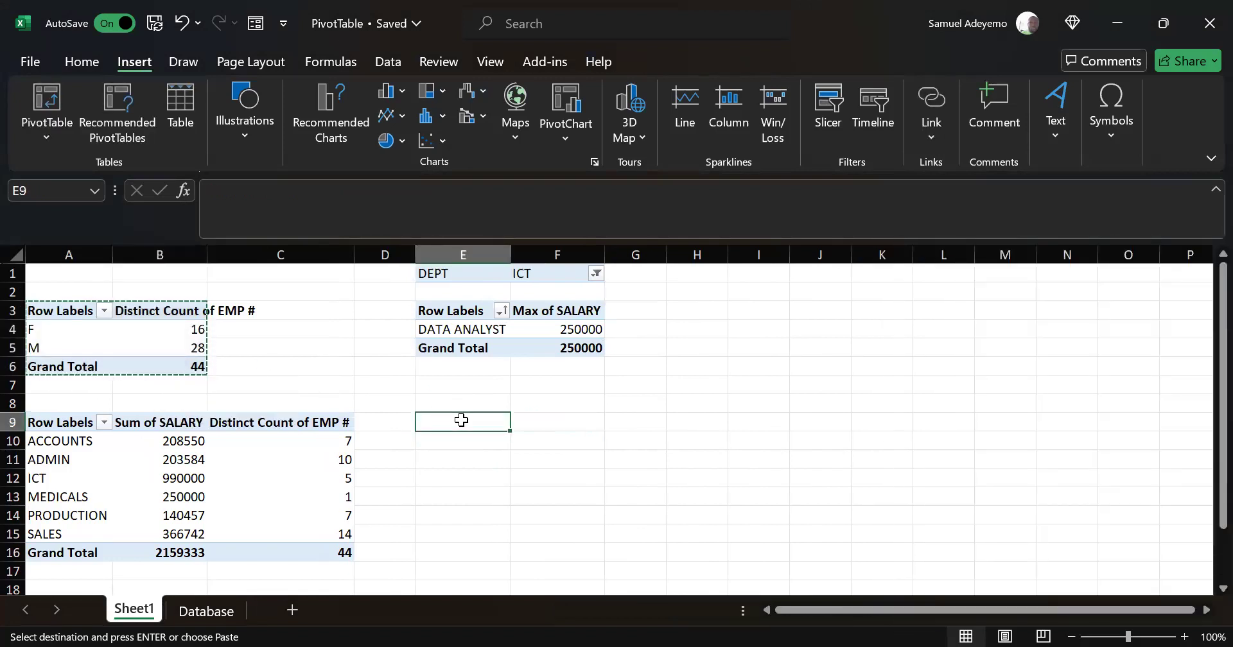
key("ctrl+v")
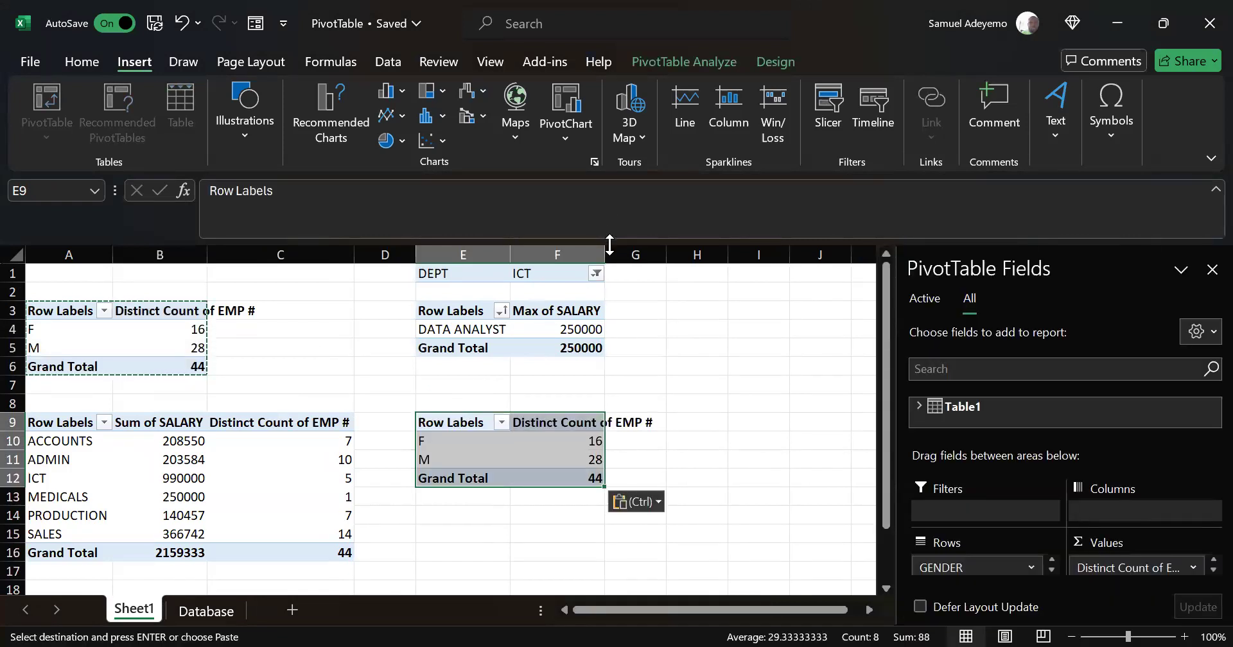
left_click_drag(609, 244, 671, 245)
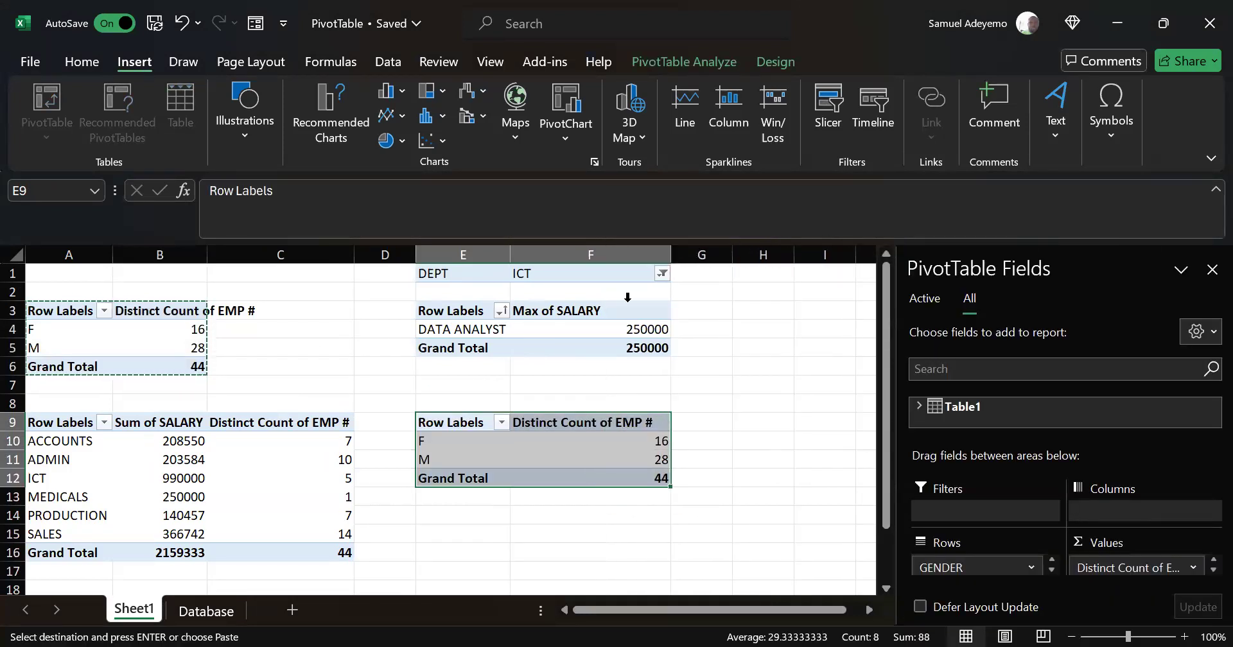
- Try to filter the position PivotTable to the ADMIN department with the copied gender PivotTable placed beneath it
left_click(591, 313)
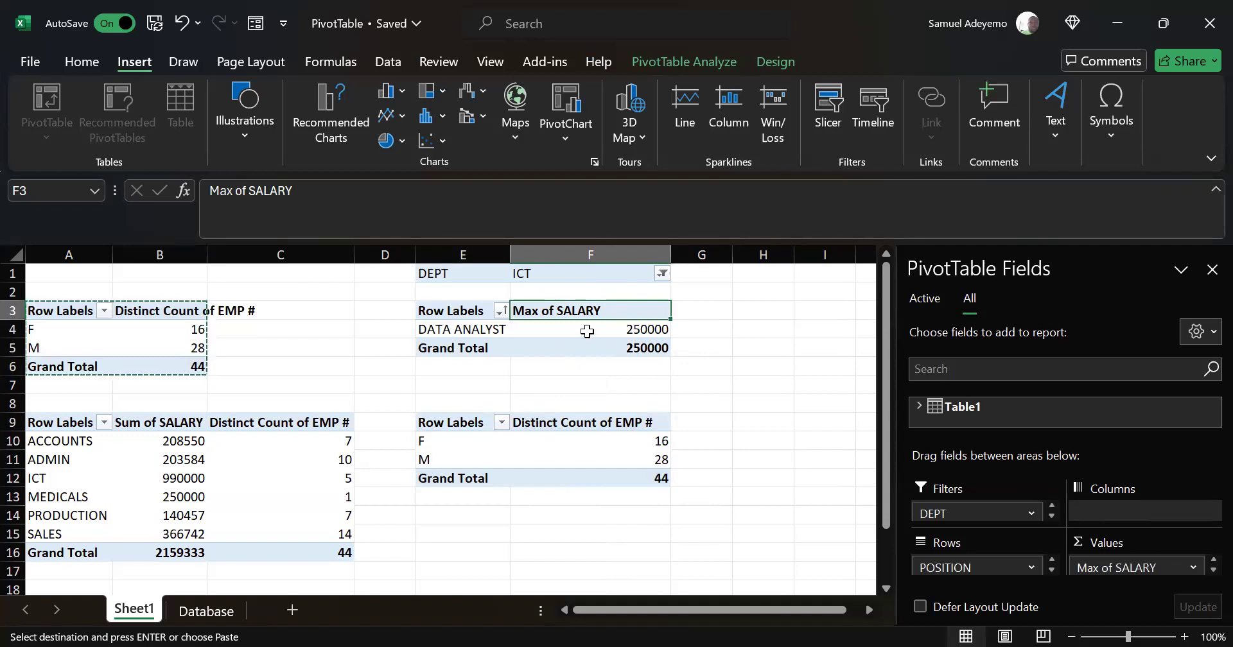
mouse_move(587, 331)
mouse_move(881, 400)
left_mouse_down()
mouse_move(885, 479)
mouse_move(884, 383)
left_mouse_up()
mouse_move(560, 347)
left_click(913, 404)
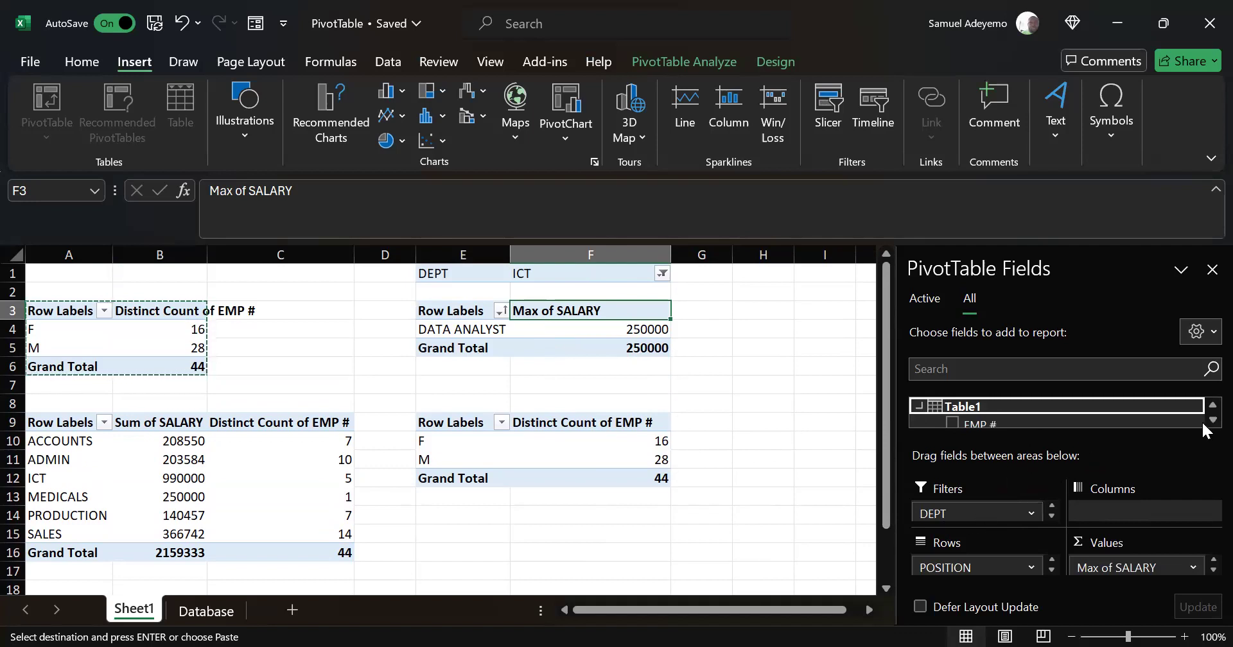
scroll(1203, 423, "down", 2)
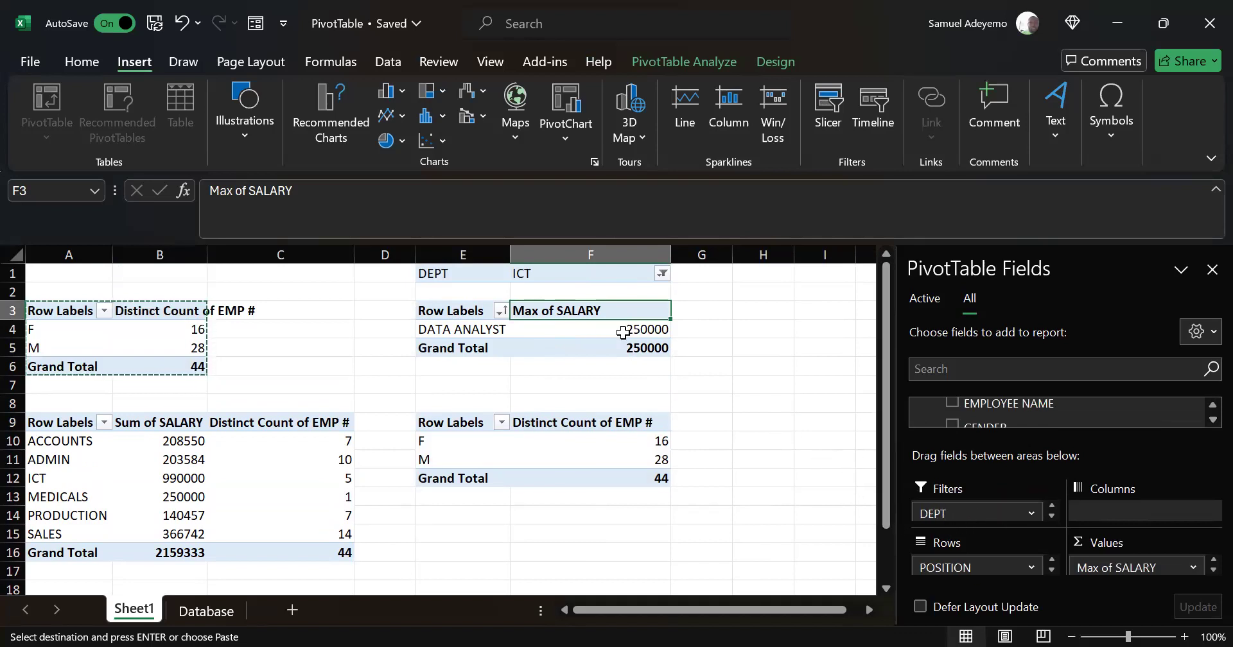
left_click(662, 272)
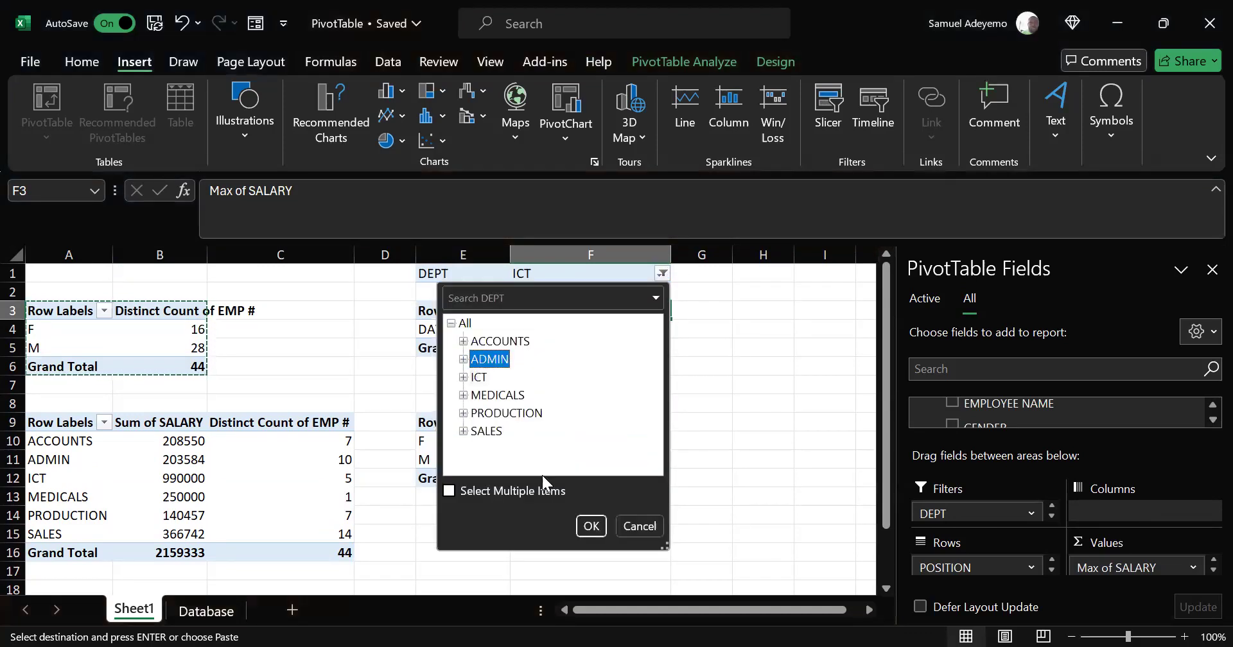
left_click(587, 527)
left_click(621, 385)
- Delete the copied gender PivotTable in E9:F12
left_click_drag(437, 422, 611, 482)
key("Delete")
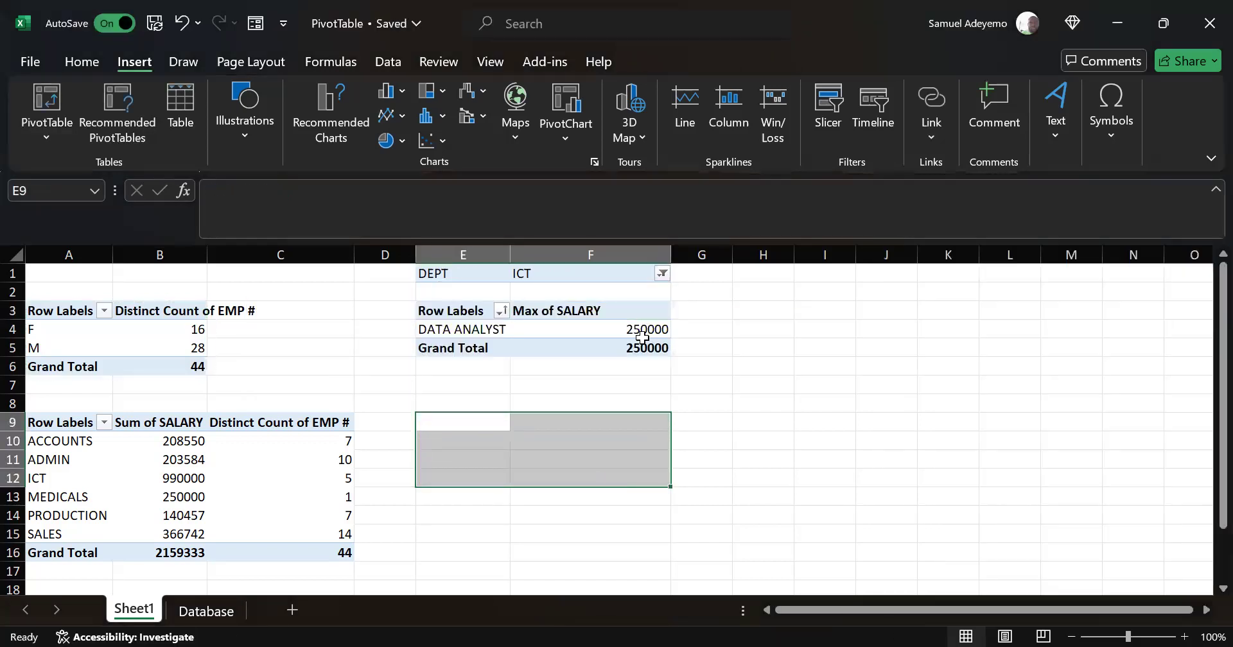
- Filter the position PivotTable to the ADMIN department and check its list of positions
left_click(664, 271)
left_click(490, 359)
left_click(591, 526)
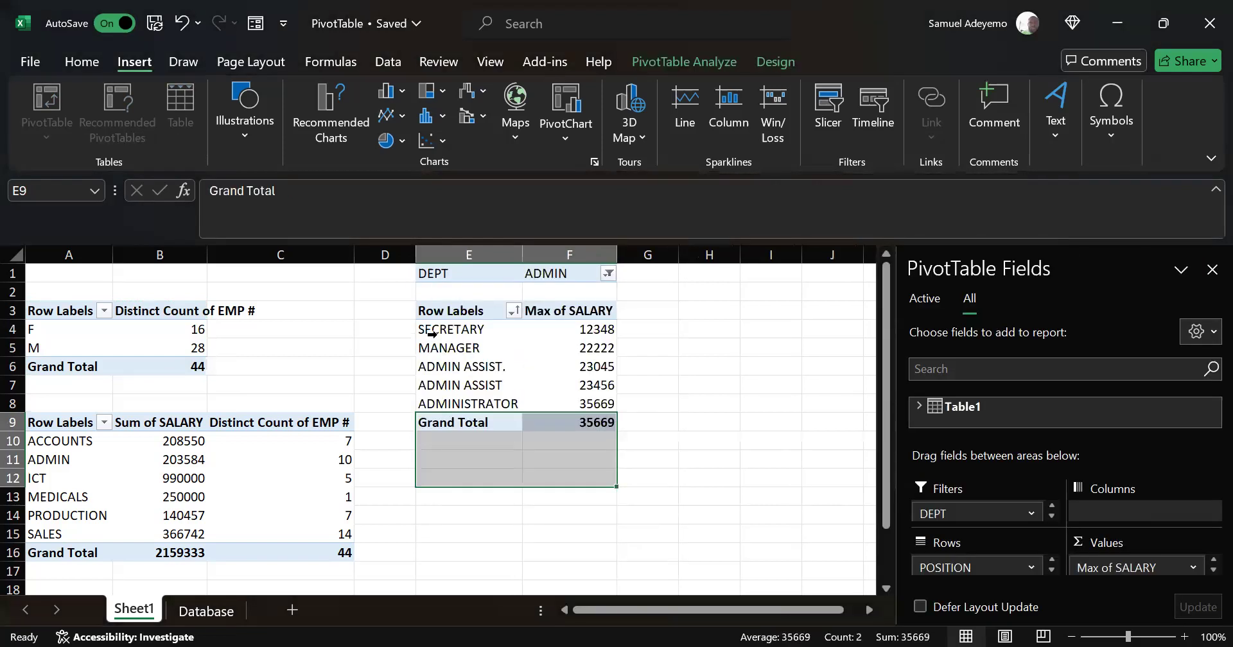
left_click(449, 384)
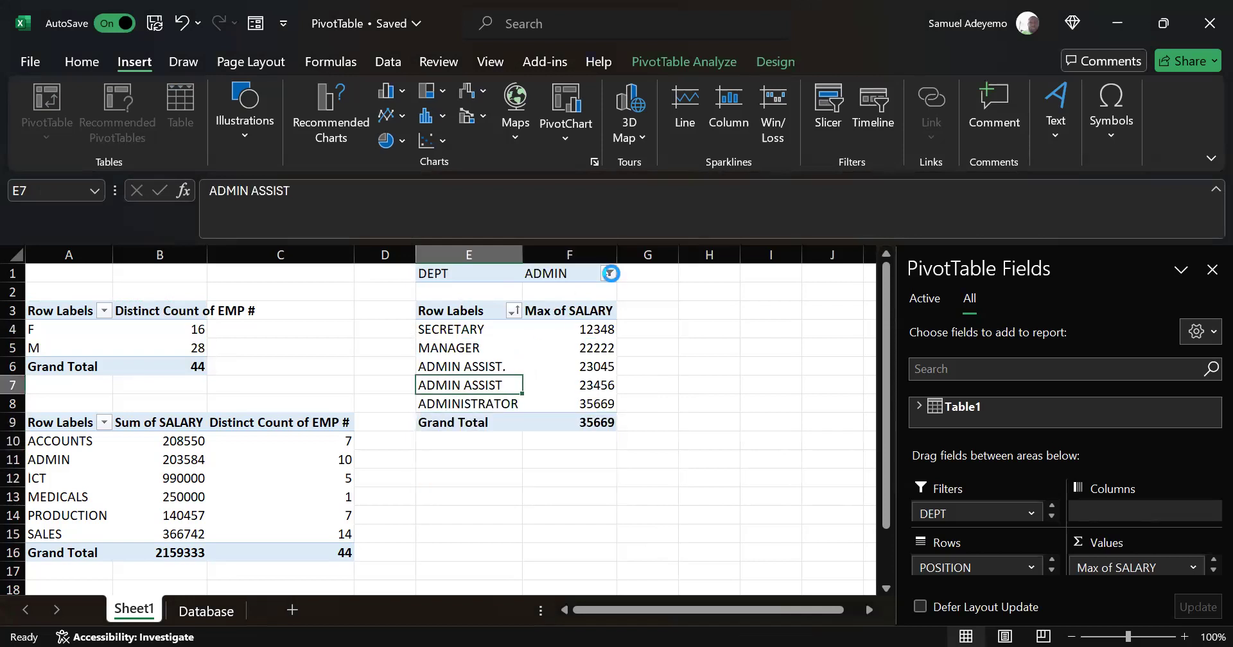
- Filter the position PivotTable by ACCOUNTS and after that by PRODUCTION, selecting the PRODUCTION positions to review them
left_click(607, 274)
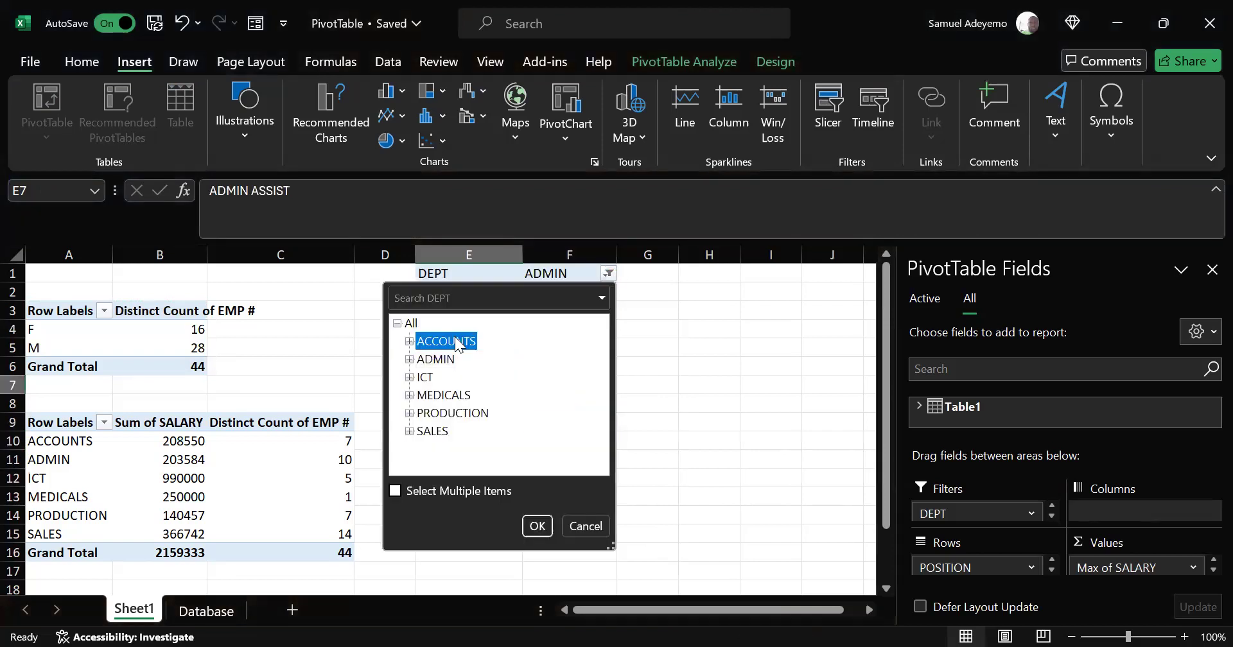
left_click(533, 527)
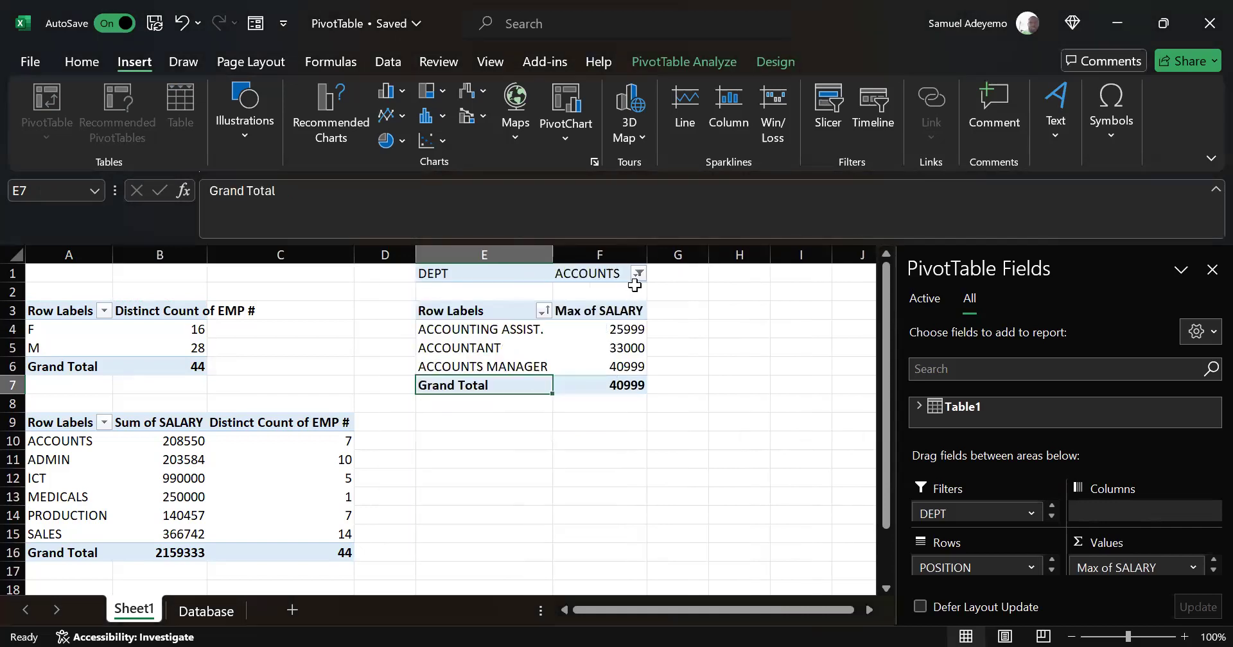
left_click(637, 273)
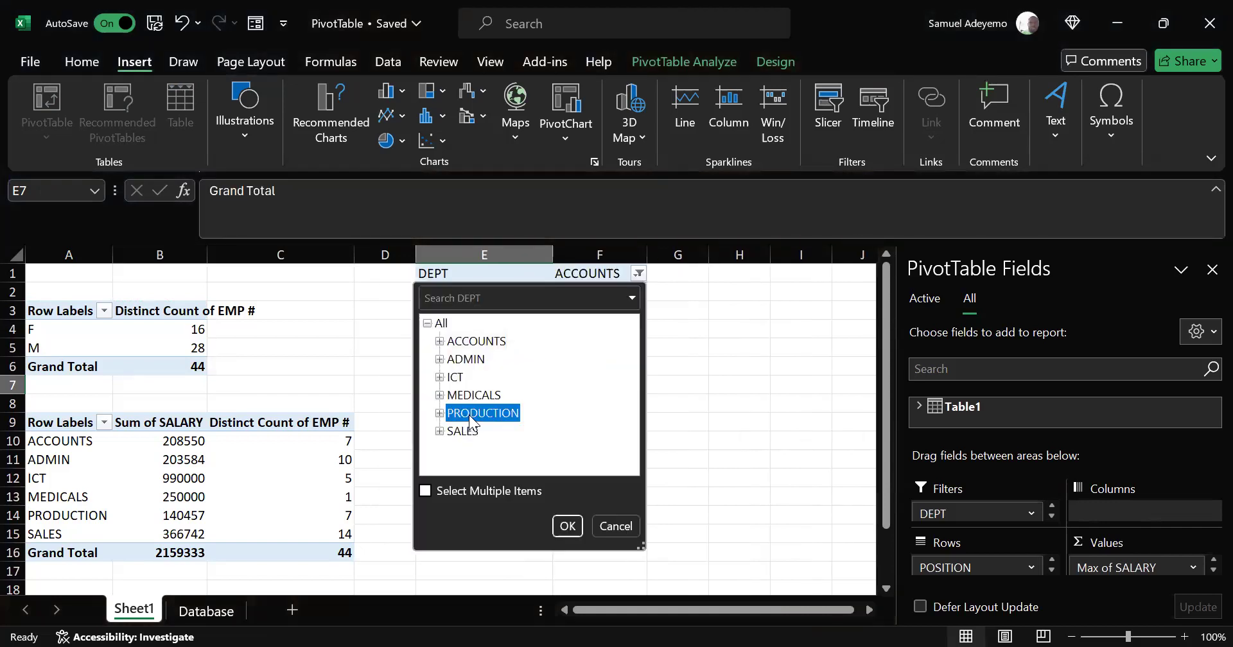
left_click(568, 526)
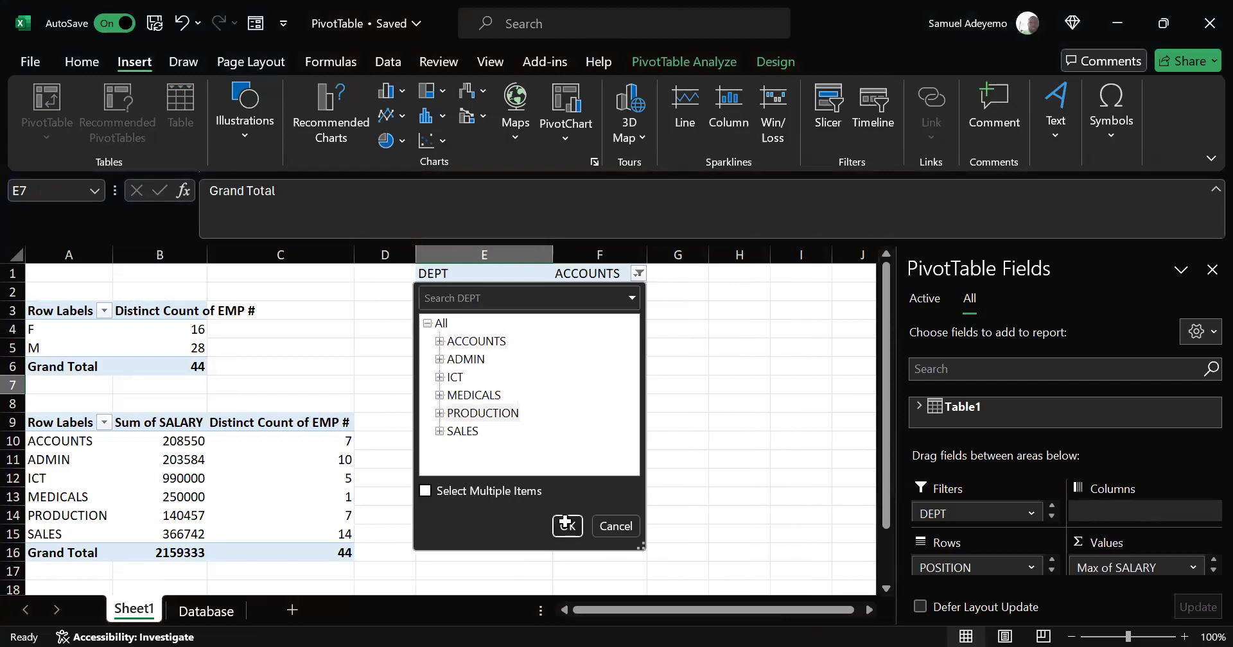
left_click_drag(467, 329, 469, 348)
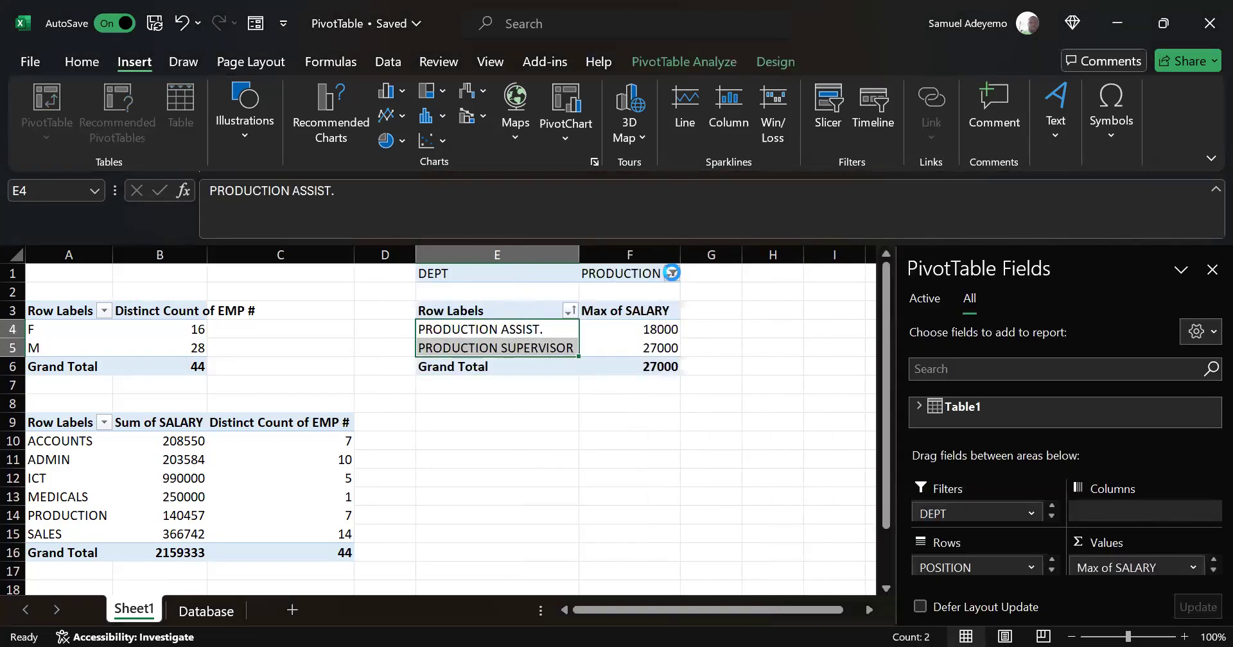
- Set the position PivotTable's DEPT filter to SALES and review the maximum salaries of its positions
left_click(671, 273)
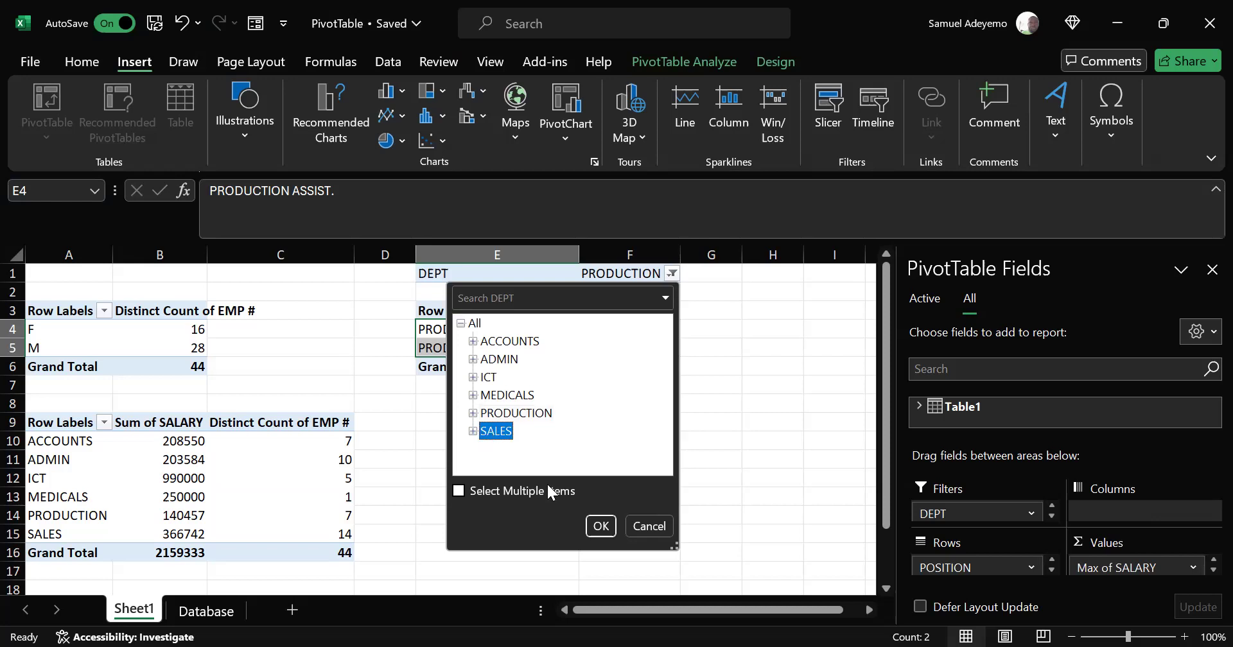
left_click(599, 529)
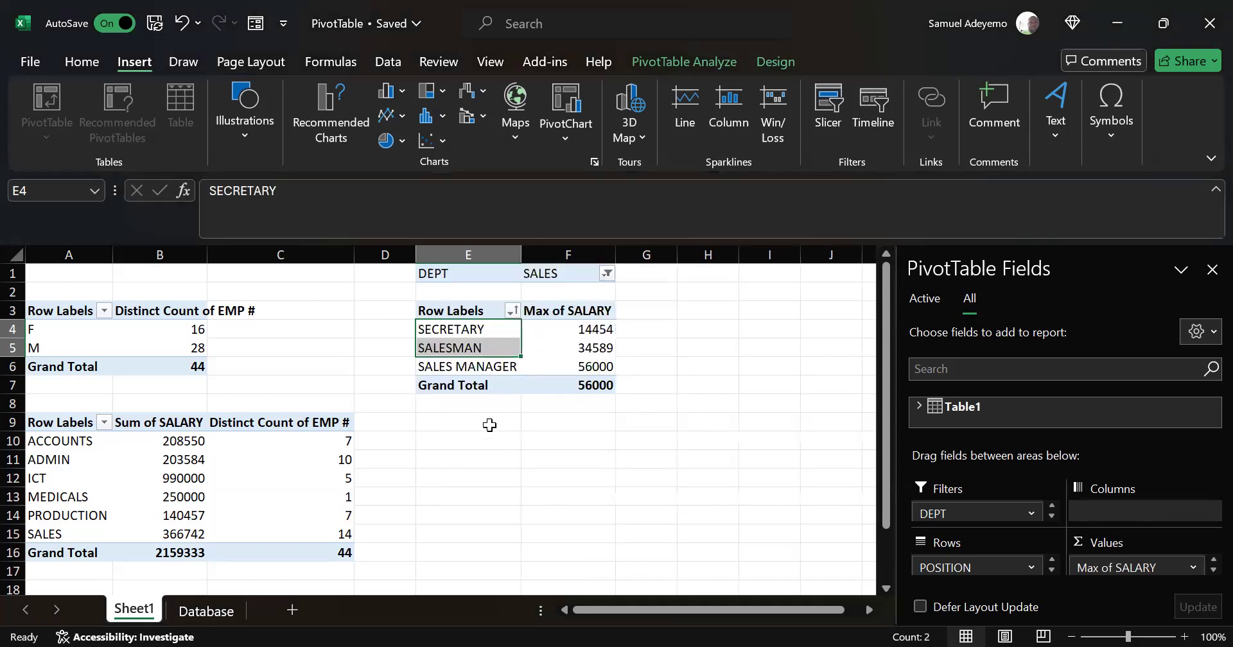
left_click(509, 358)
left_click(535, 361)
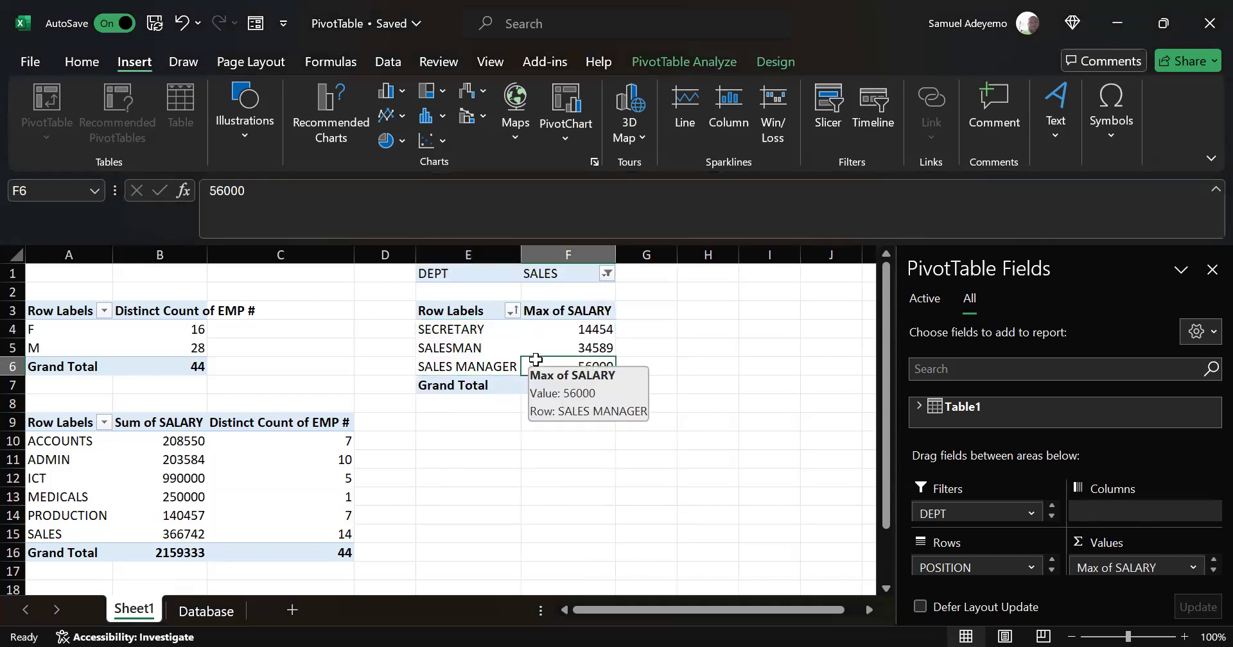
left_click(477, 333)
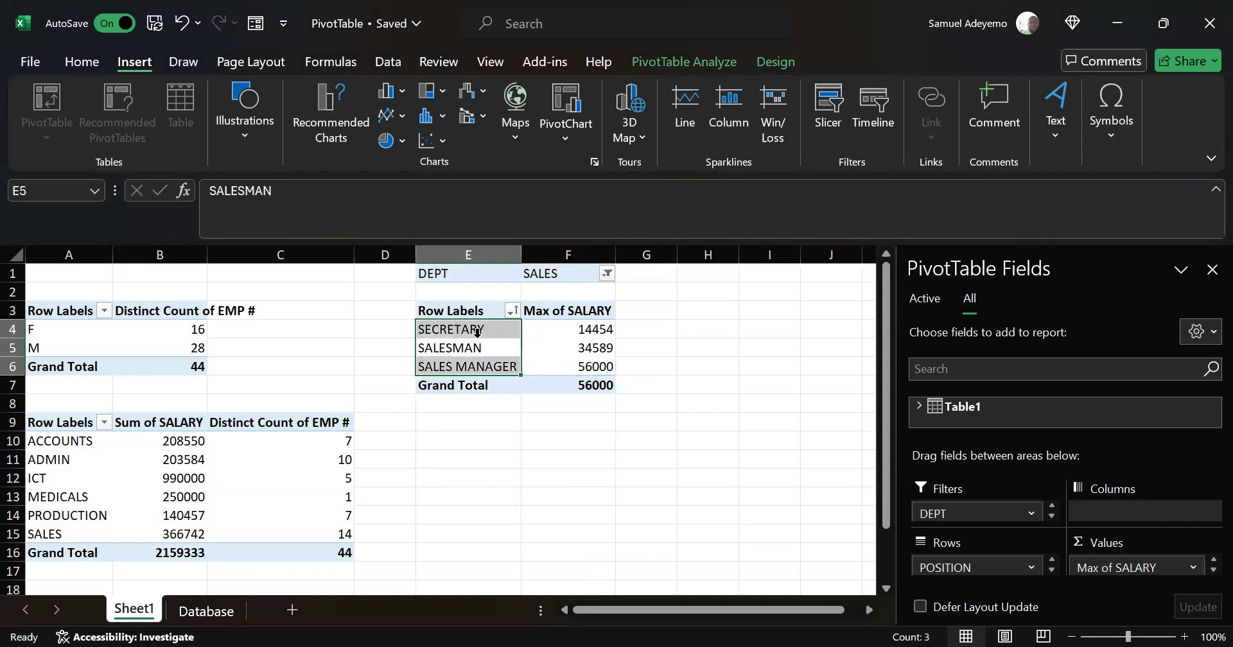
left_click(510, 406)
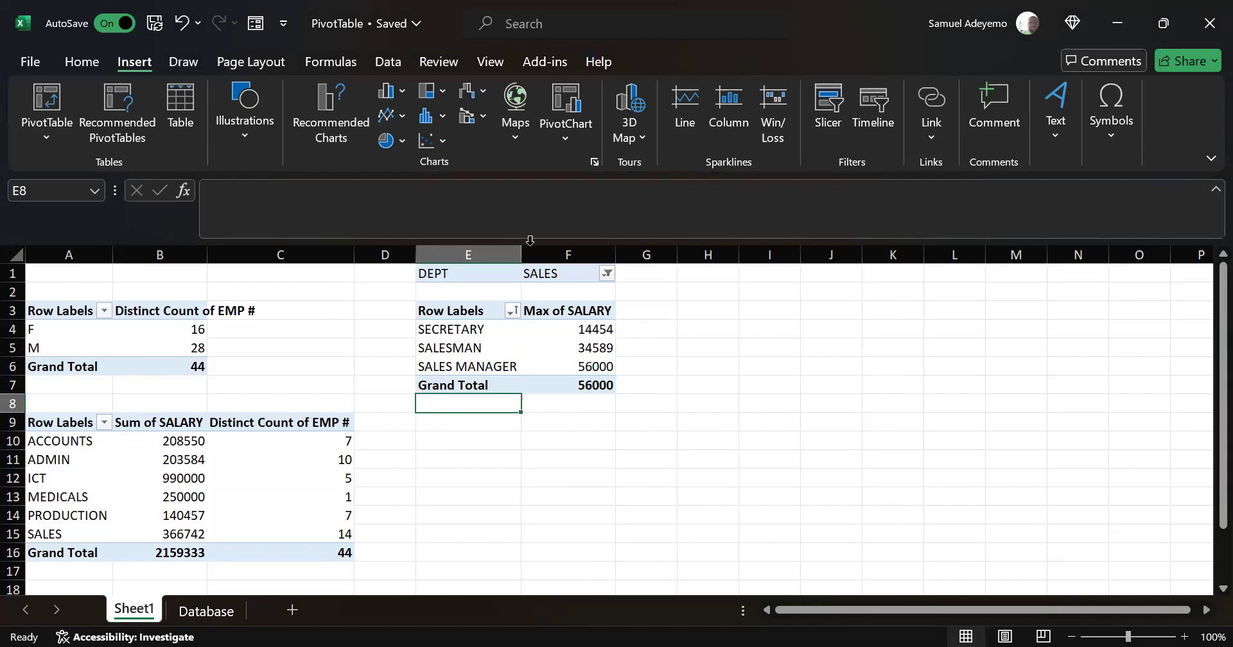
left_click(610, 498)
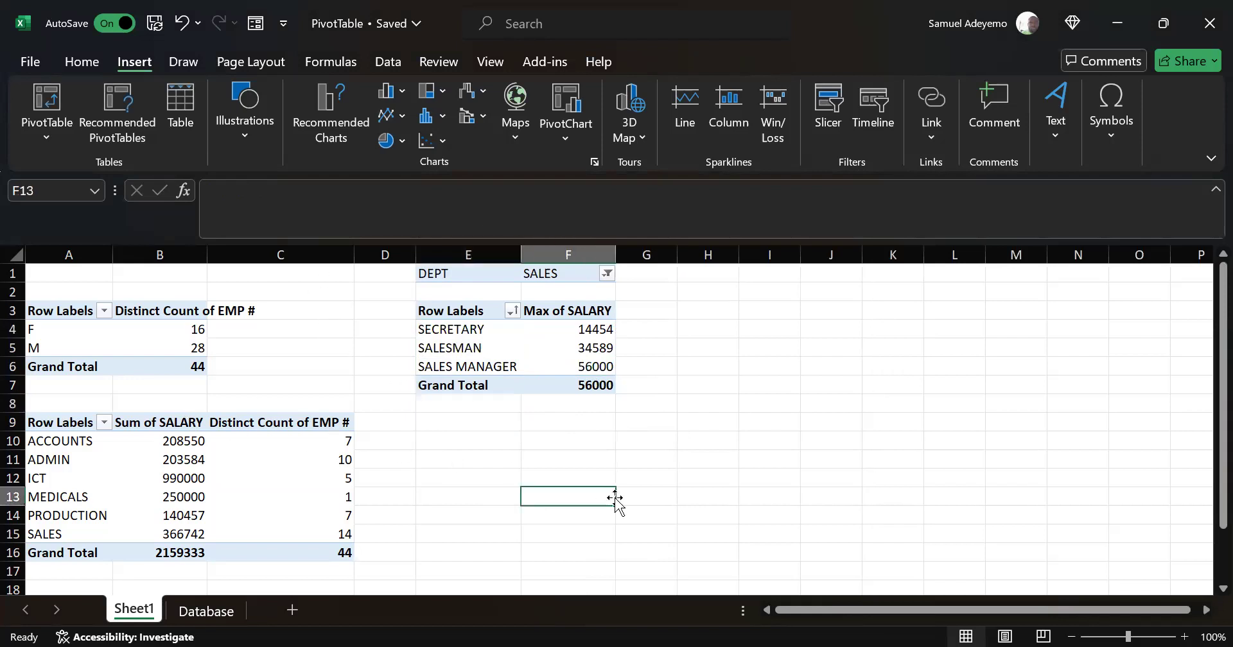
left_click(742, 454)
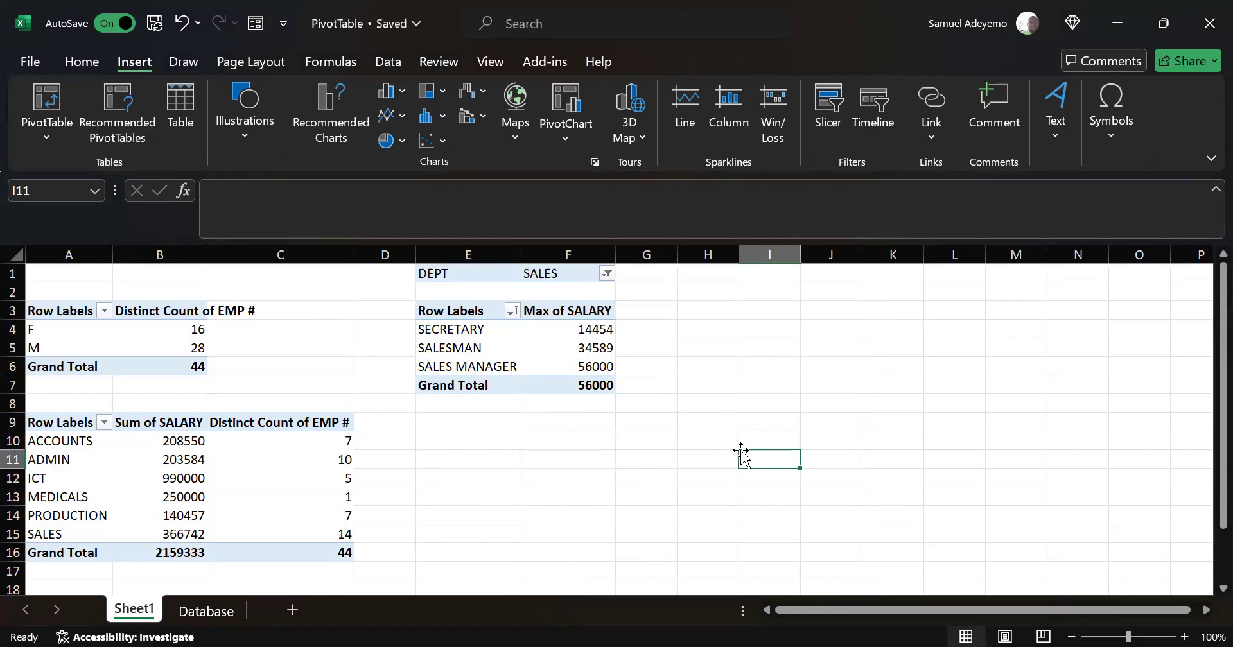
left_click(803, 405)
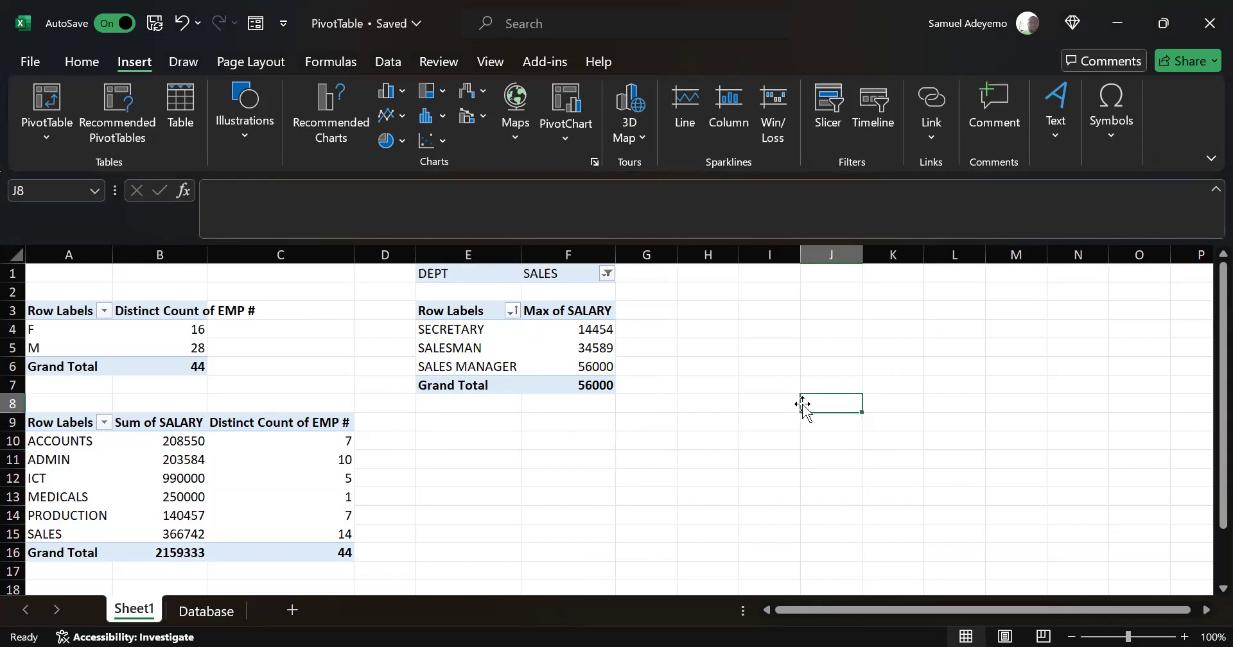
left_click(749, 399)
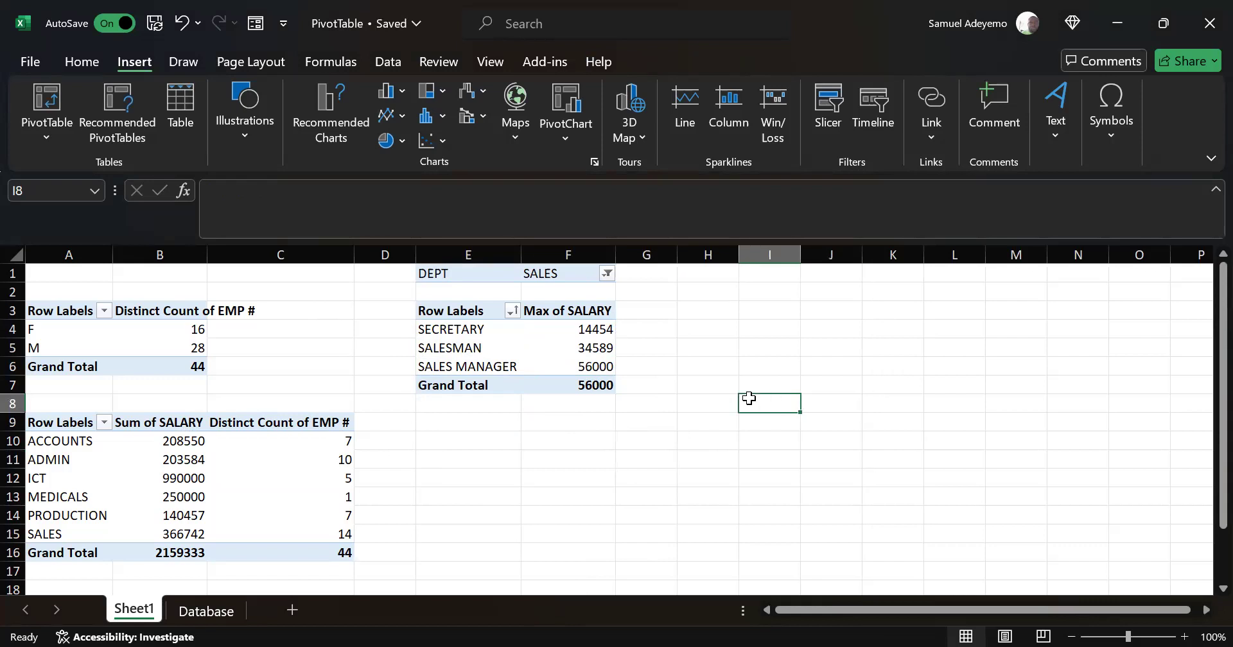
left_click(769, 425)
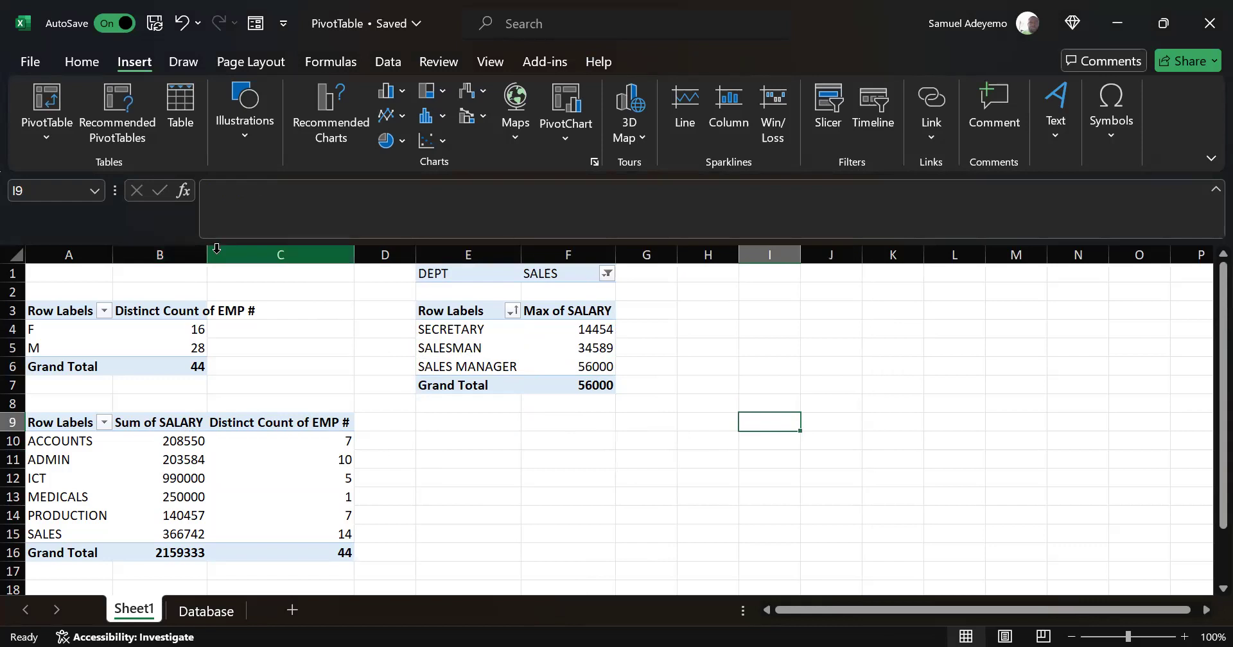
- Widen column B to fit the gender PivotTable's Distinct Count of EMP # header
left_click_drag(208, 253, 269, 253)
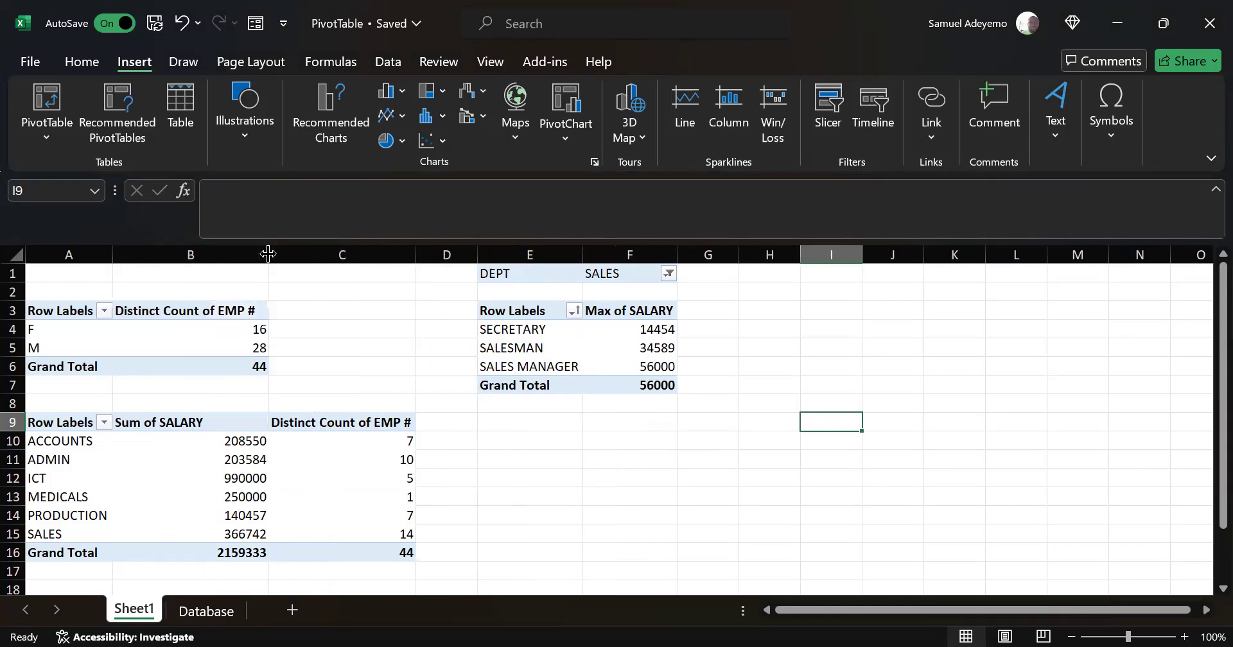
left_click(153, 307)
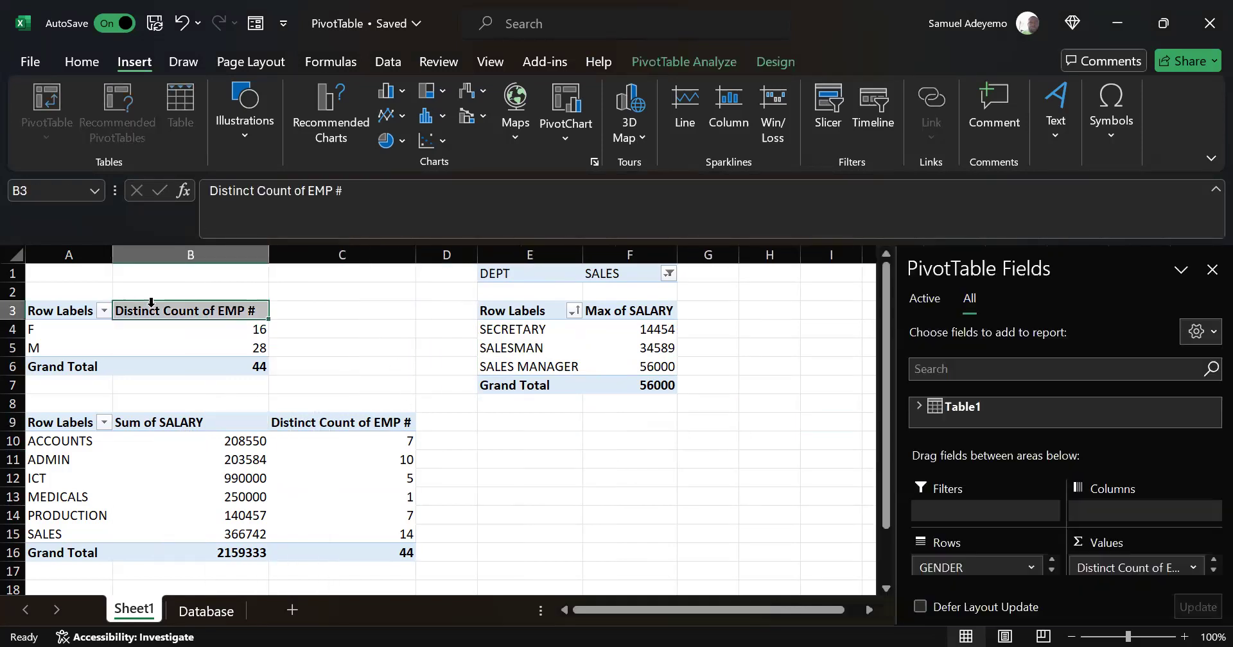
- Examine the Row Labels headers of the gender, department and position PivotTables and the row fields behind them
left_click(64, 313)
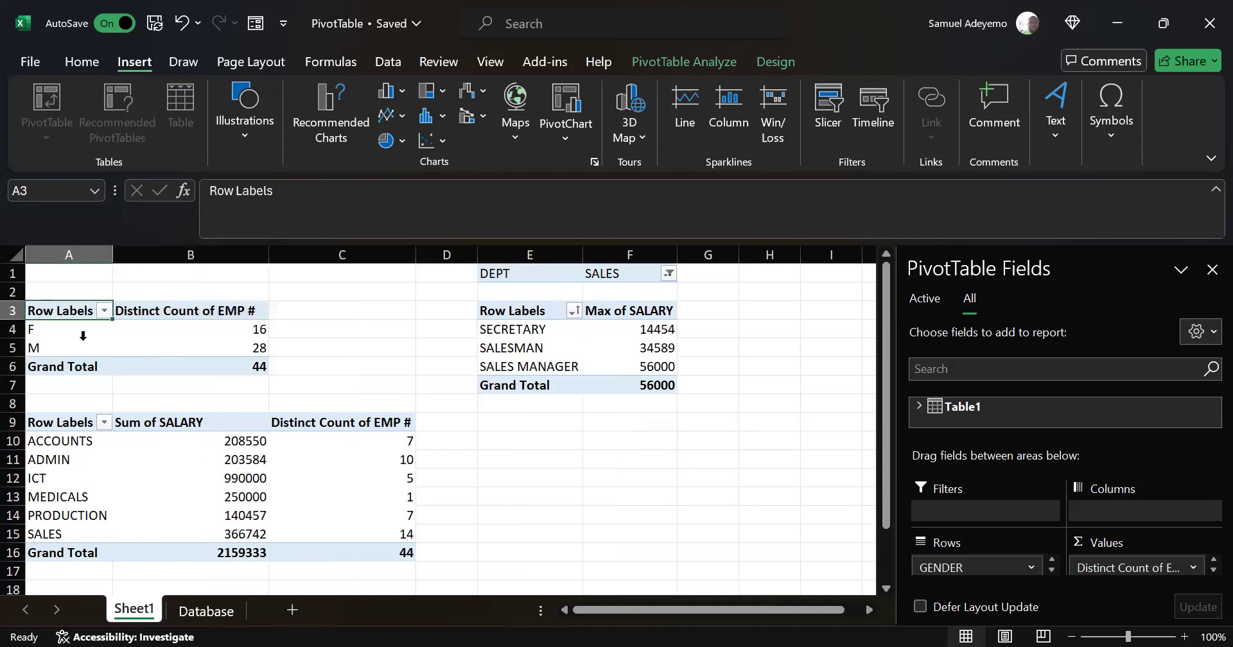
left_click(78, 334)
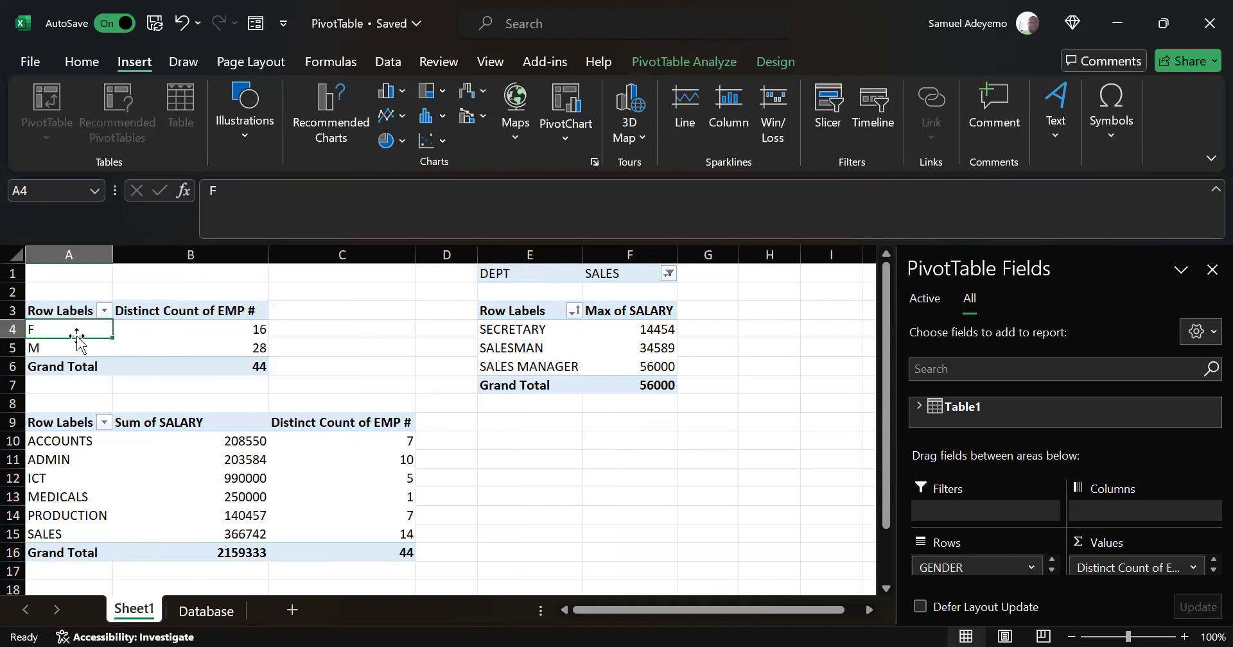
left_click(47, 348)
left_click(63, 306)
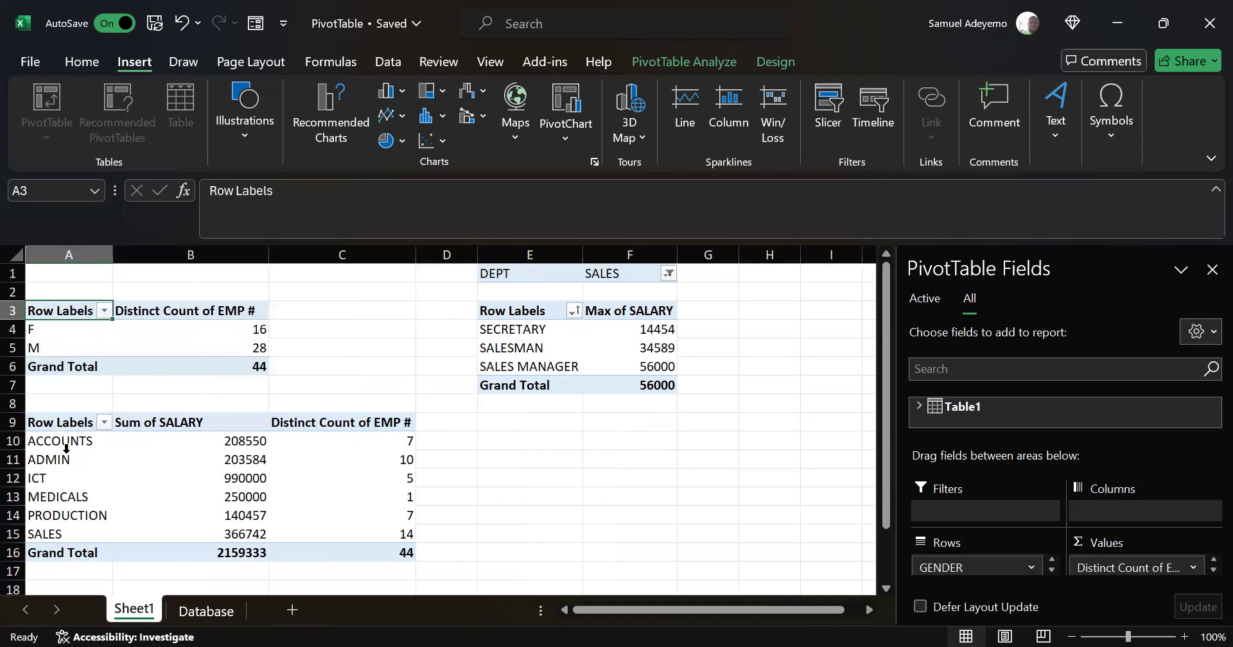
left_click(65, 424)
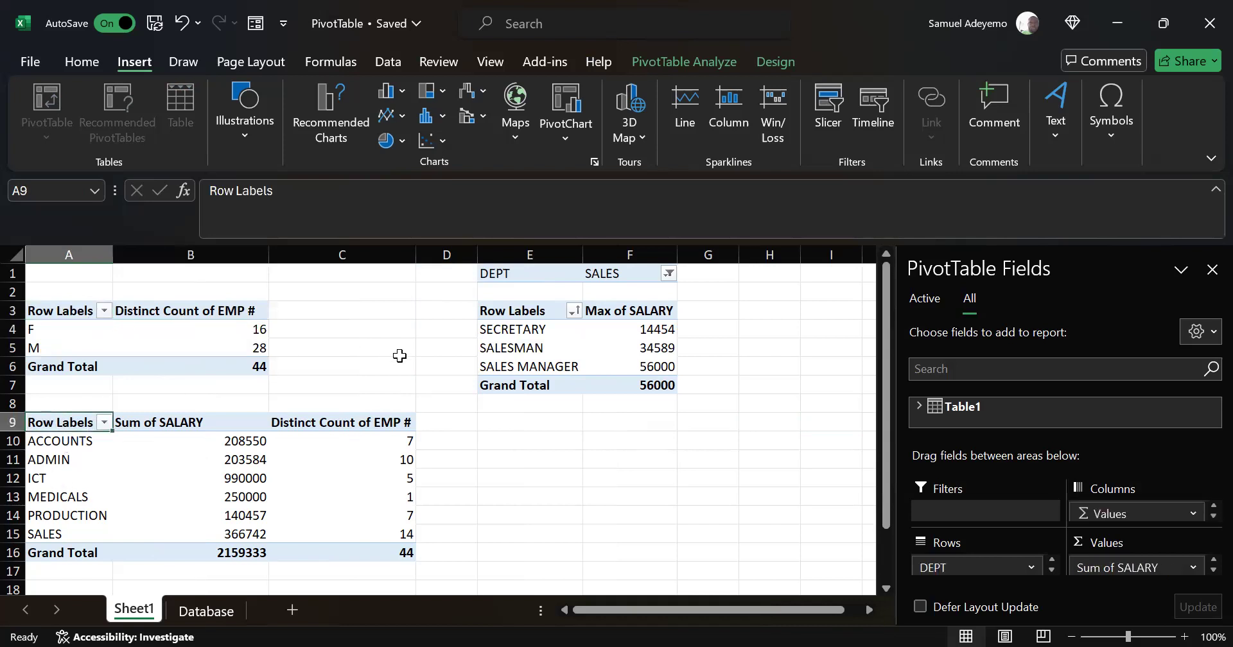
left_click(519, 313)
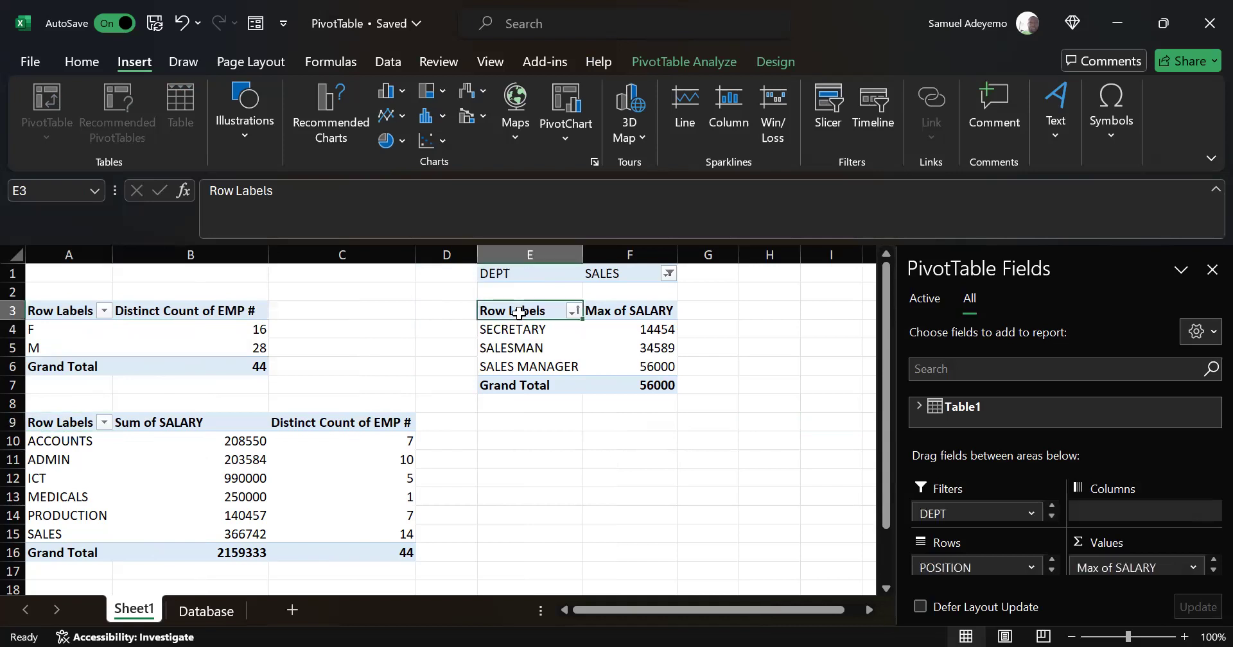
- Show the gender PivotTable in Tabular Form so its header carries the field name
left_click(72, 312)
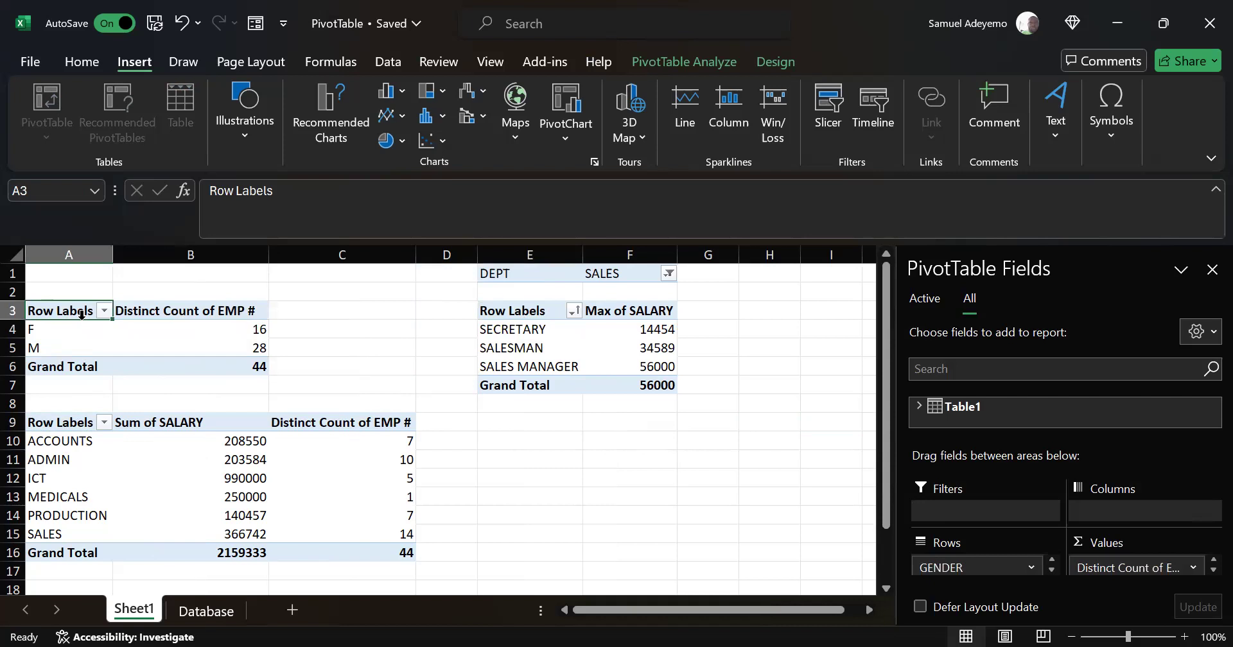
left_click(773, 61)
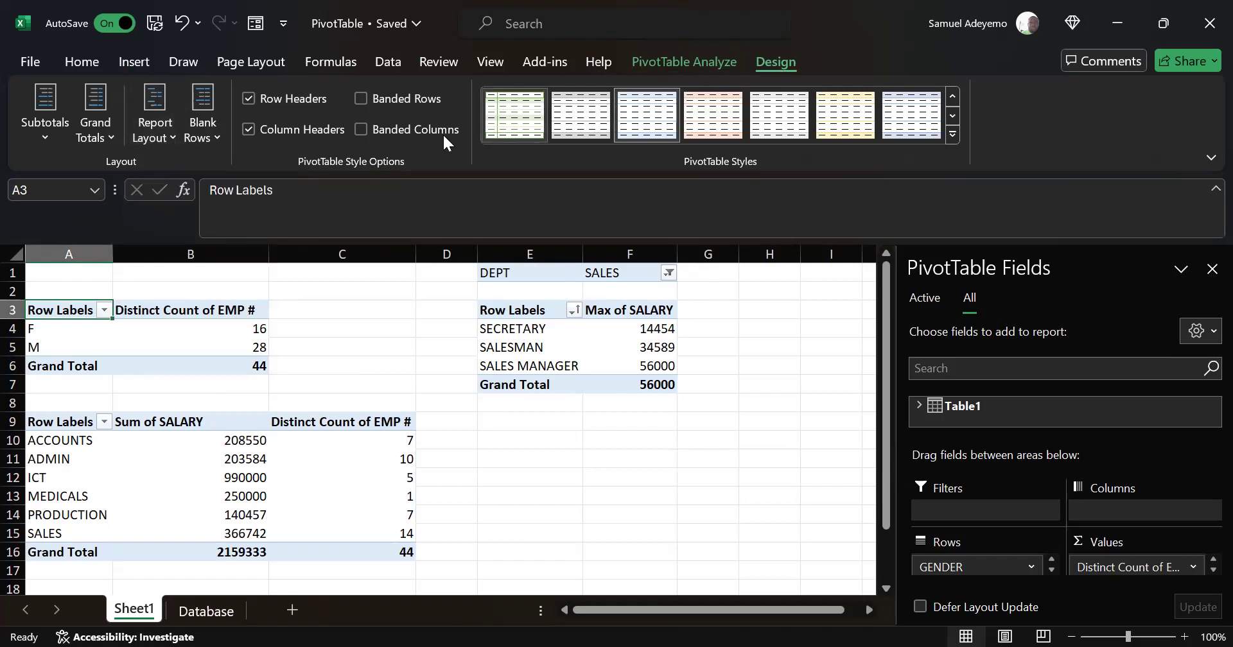
left_click(153, 138)
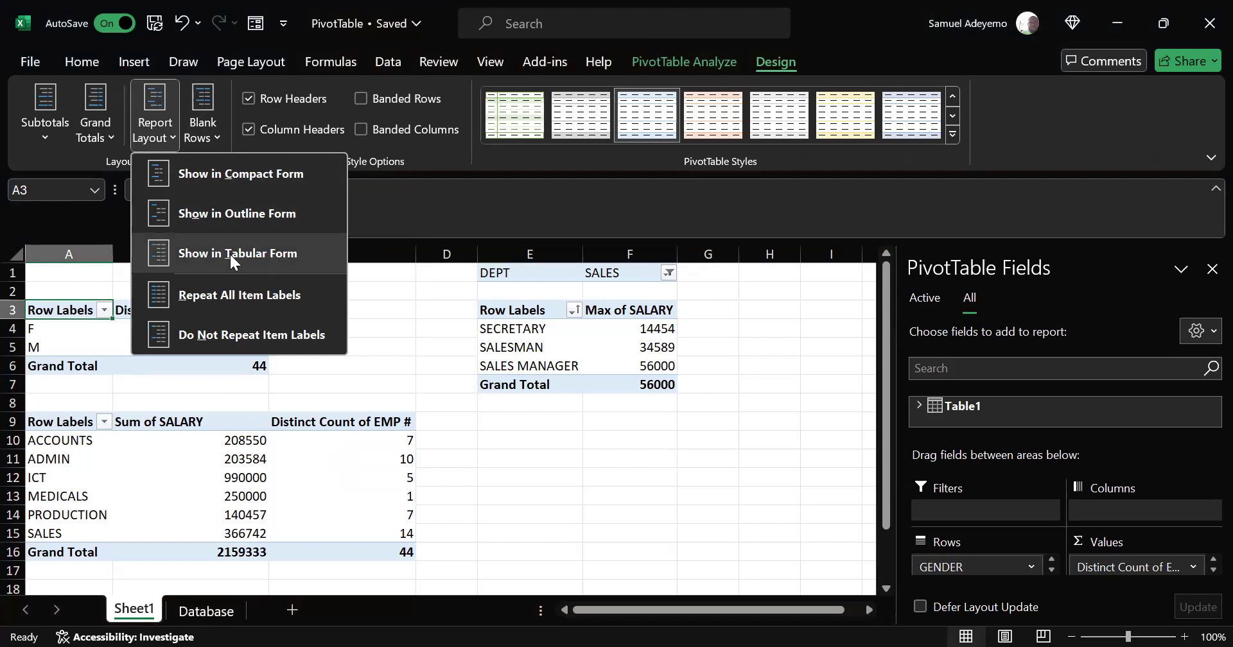
left_click(264, 254)
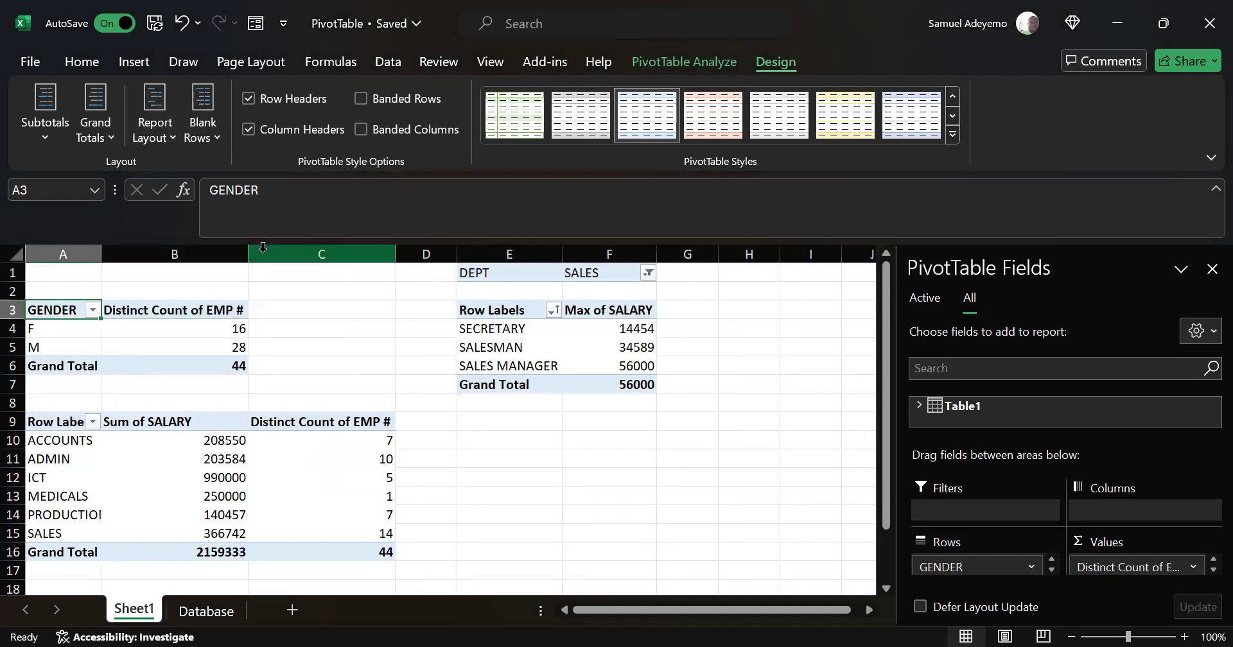
left_click(120, 351)
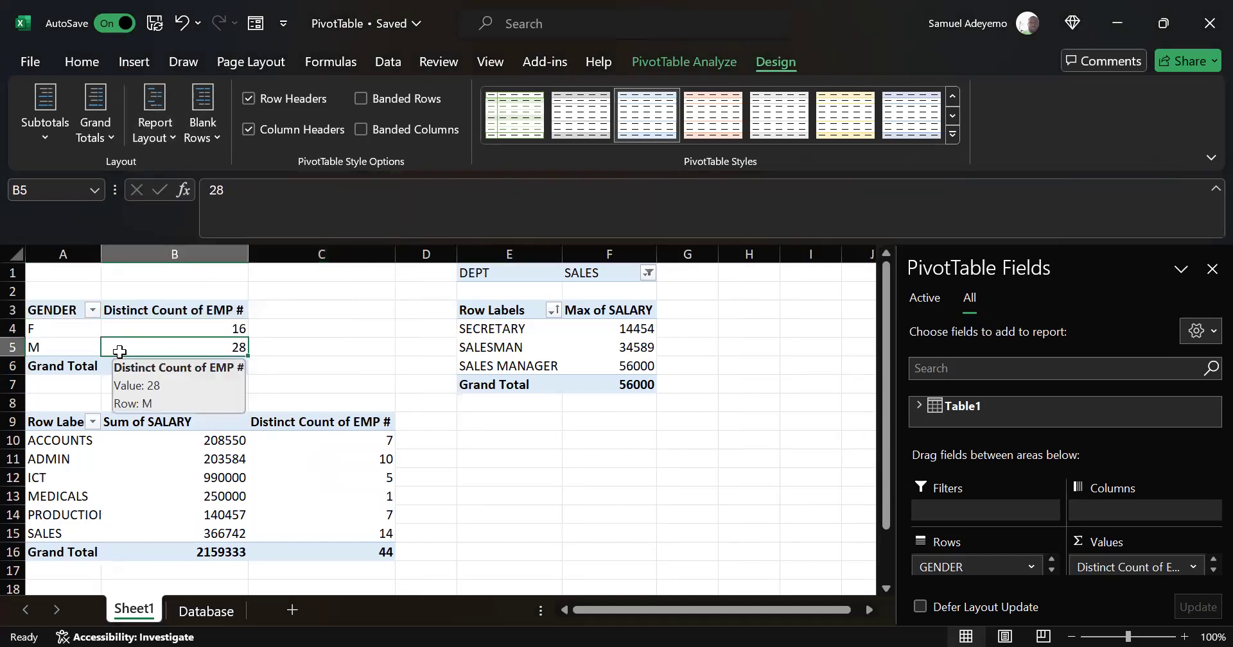
- Select the whole gender PivotTable and review its available report layout options
left_click(63, 315)
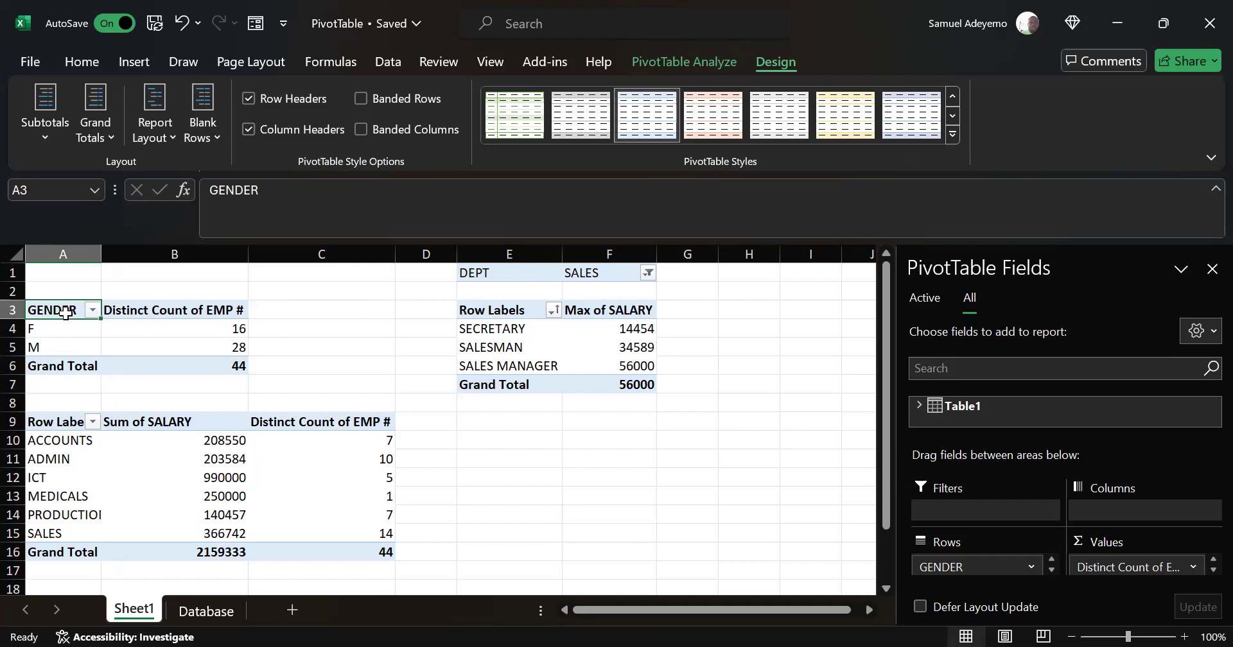
left_click_drag(66, 312, 203, 364)
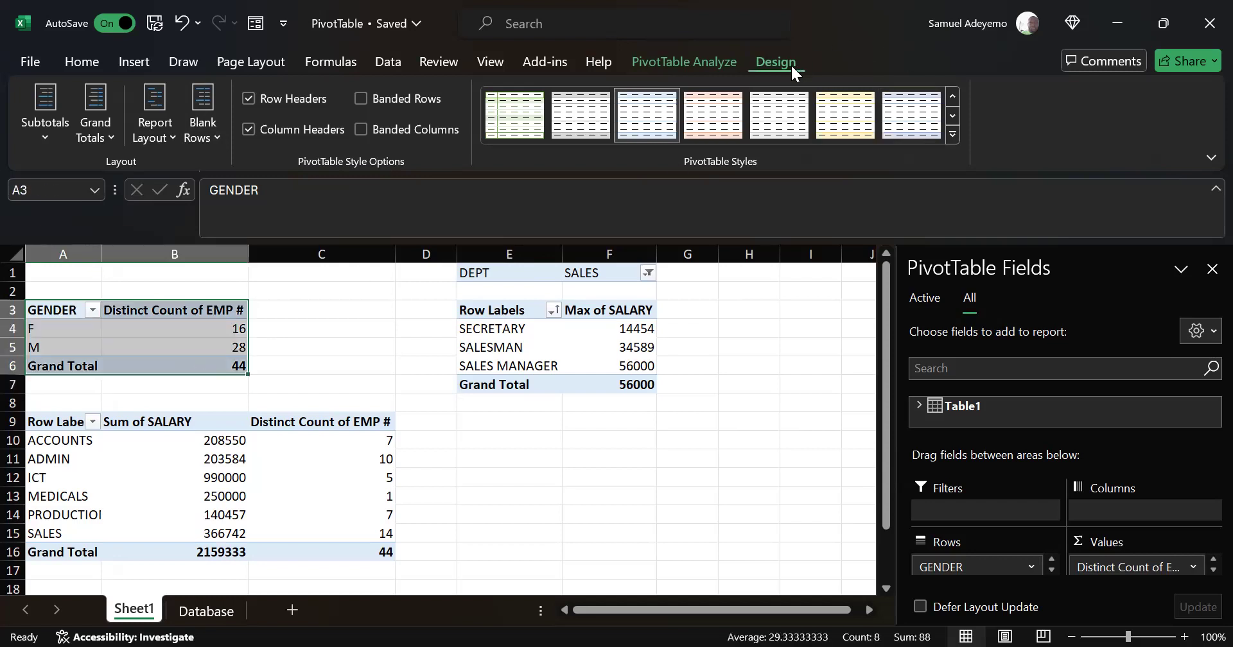
left_click(152, 127)
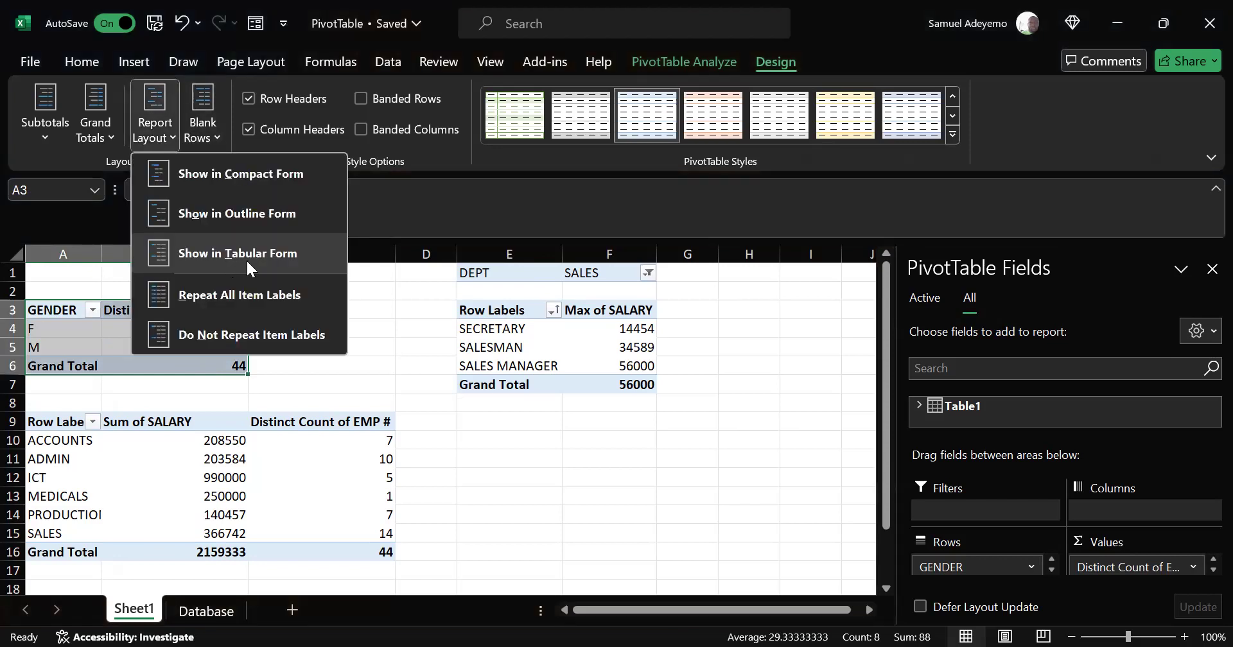
left_click(499, 313)
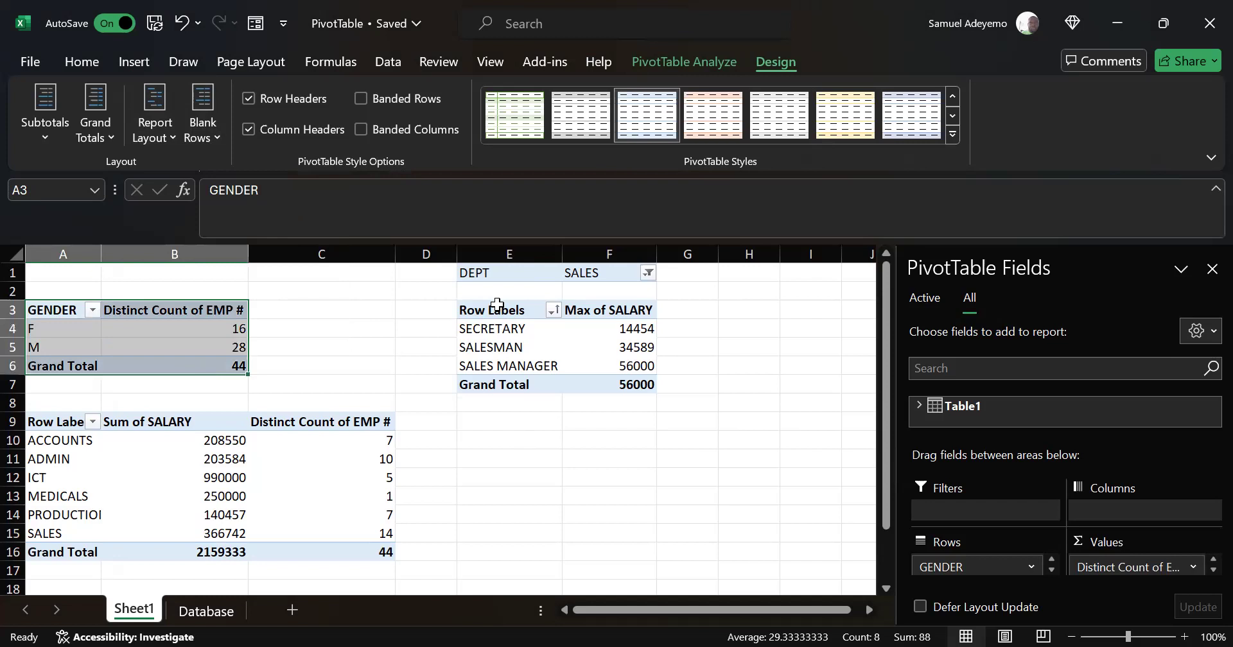
- Switch the position PivotTable's report layout to Tabular Form
left_click(499, 313)
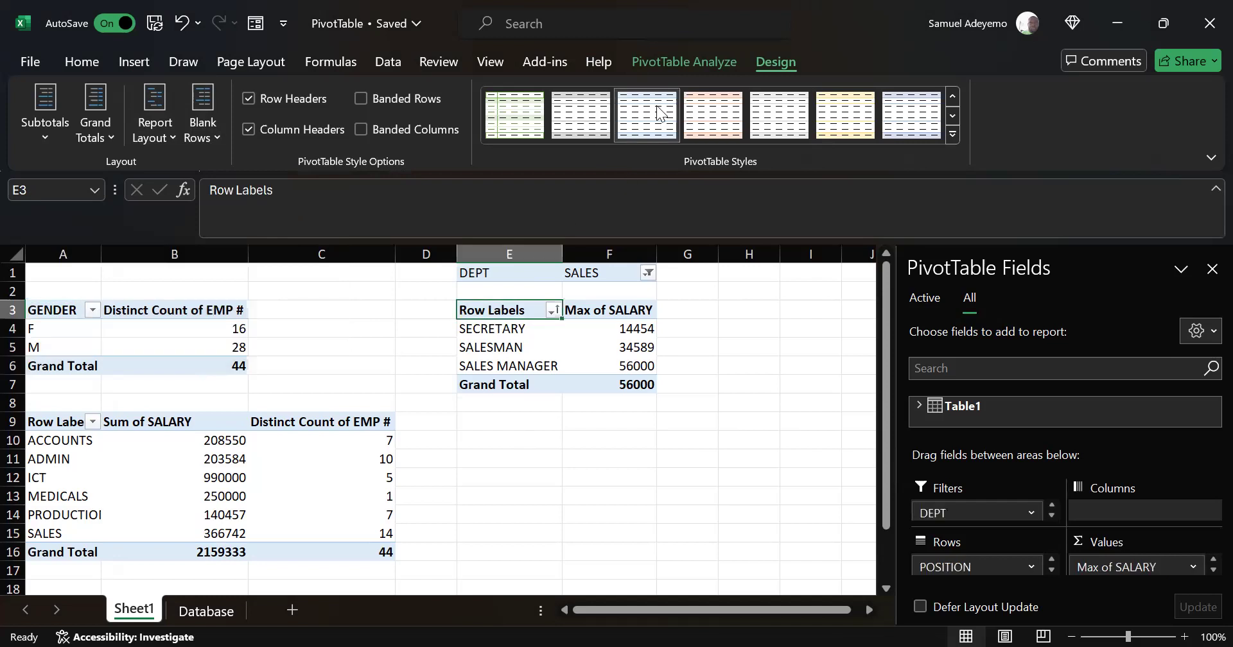
left_click(153, 125)
left_click(206, 253)
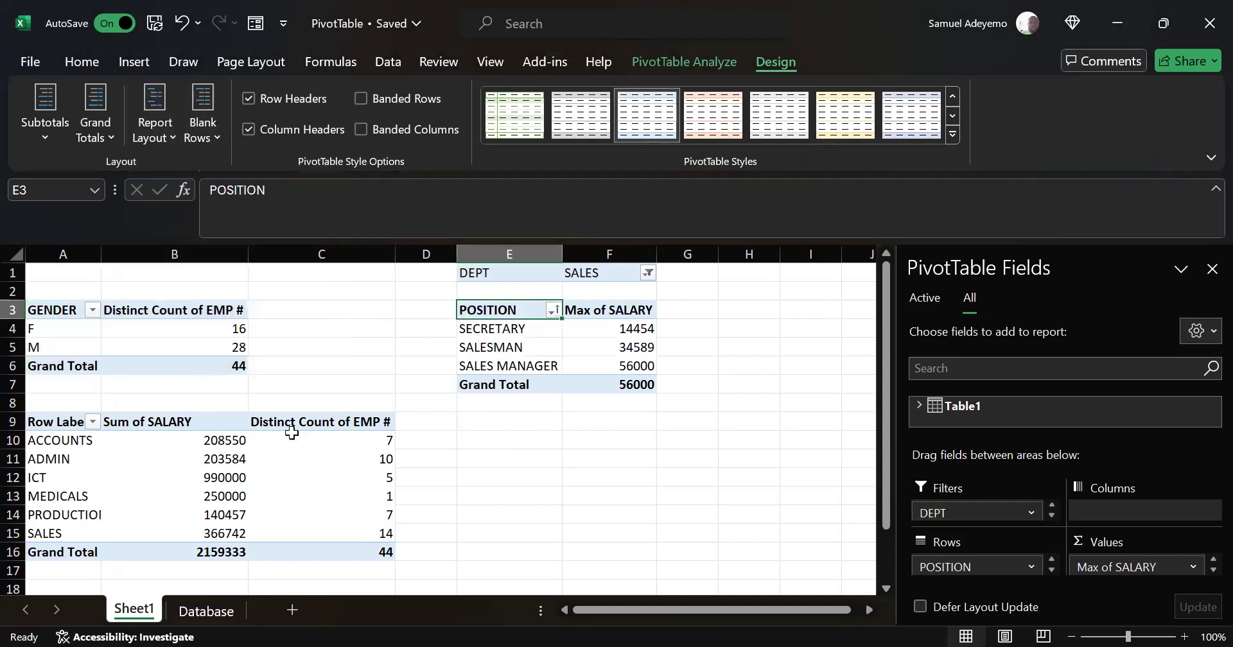
- Apply the Tabular Form report layout to the department PivotTable and deselect it
left_click(56, 423)
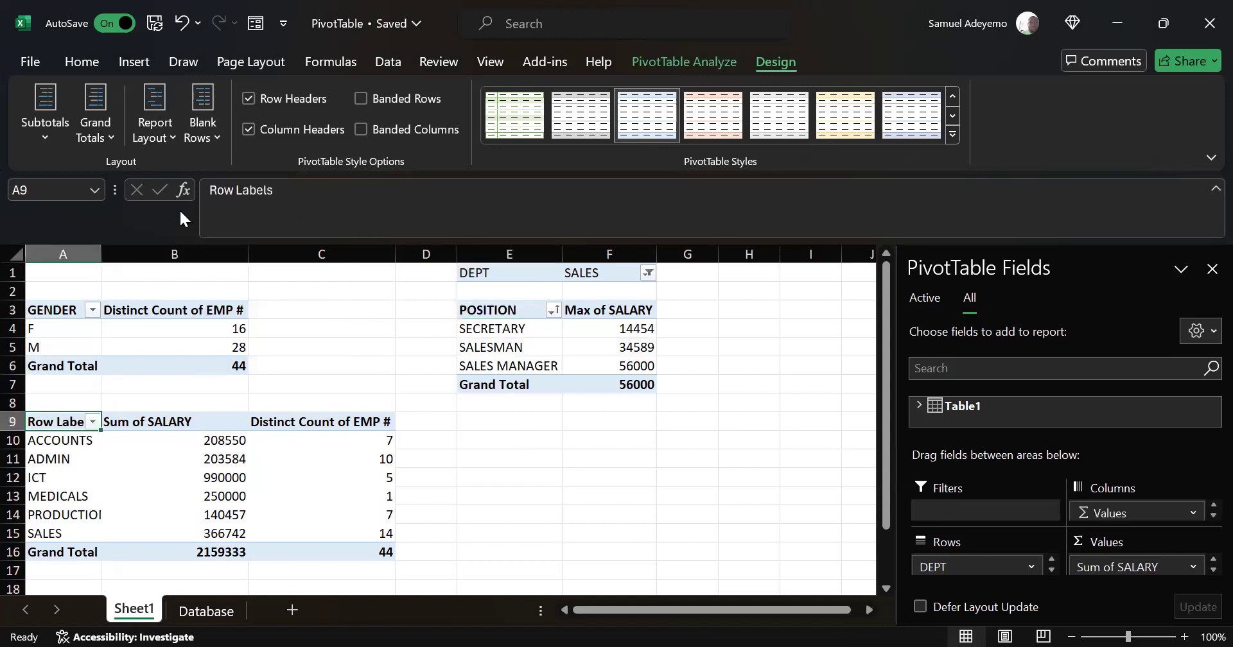
left_click(152, 149)
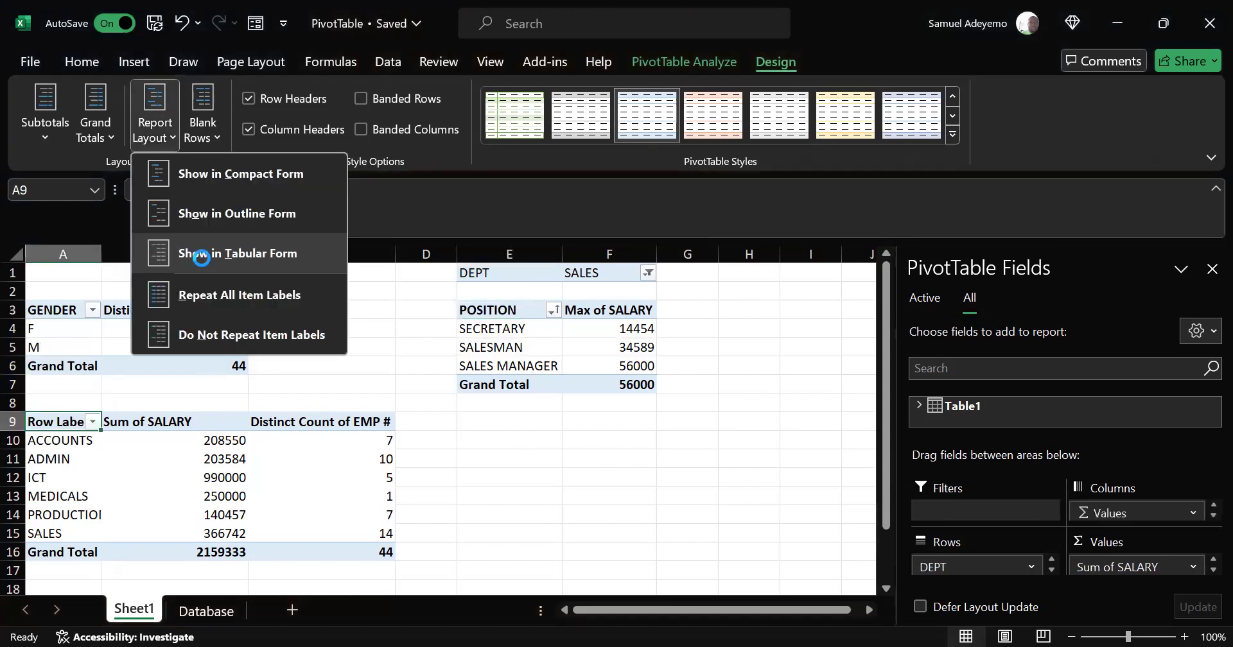
key("t")
left_click(437, 440)
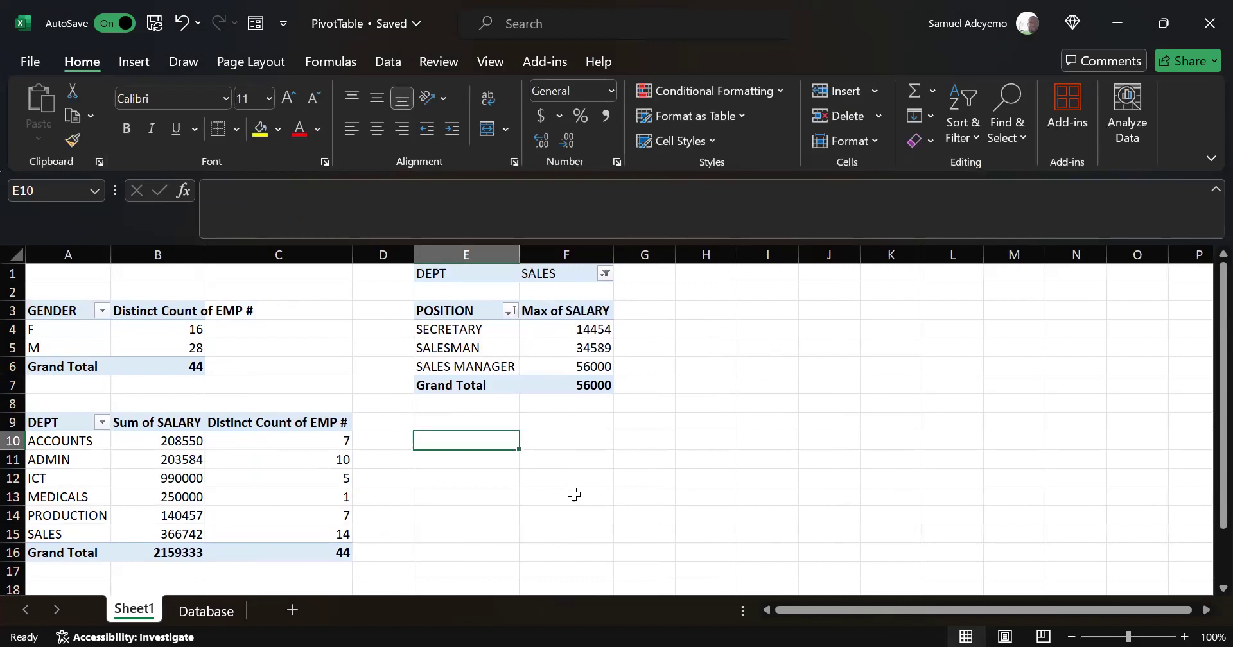
left_click(678, 461)
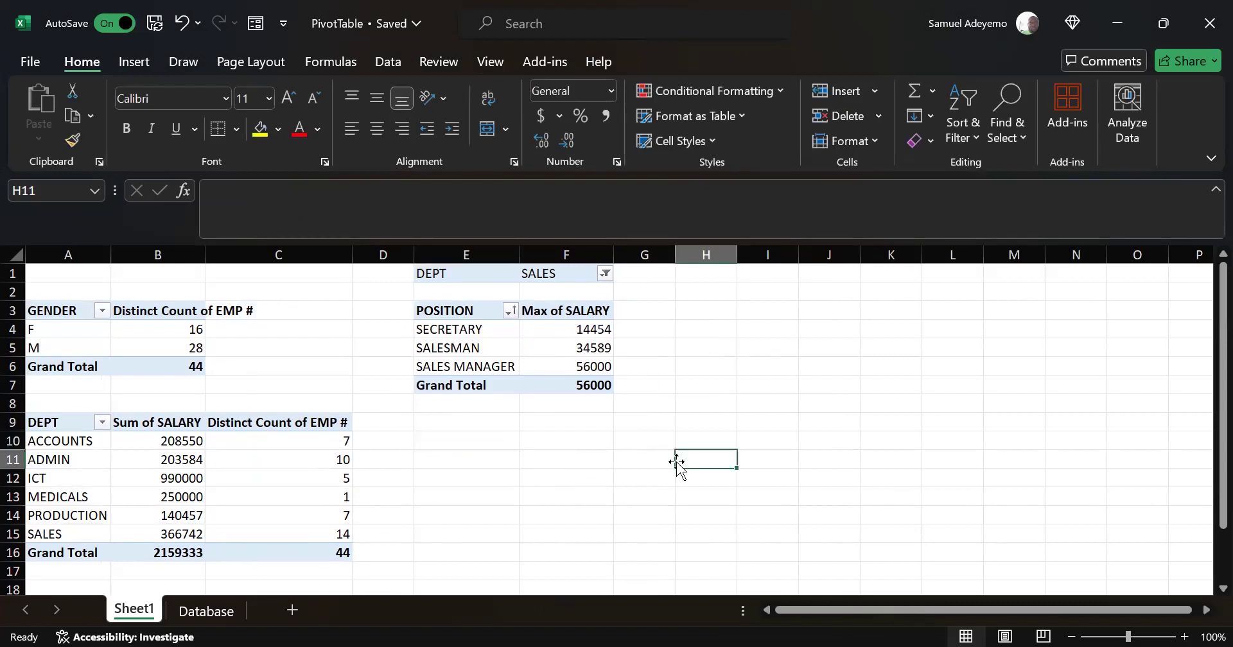
- Select A3:B5 in the gender PivotTable and preview a 2-D pie chart of it
left_click(66, 314)
left_click_drag(67, 314, 206, 351)
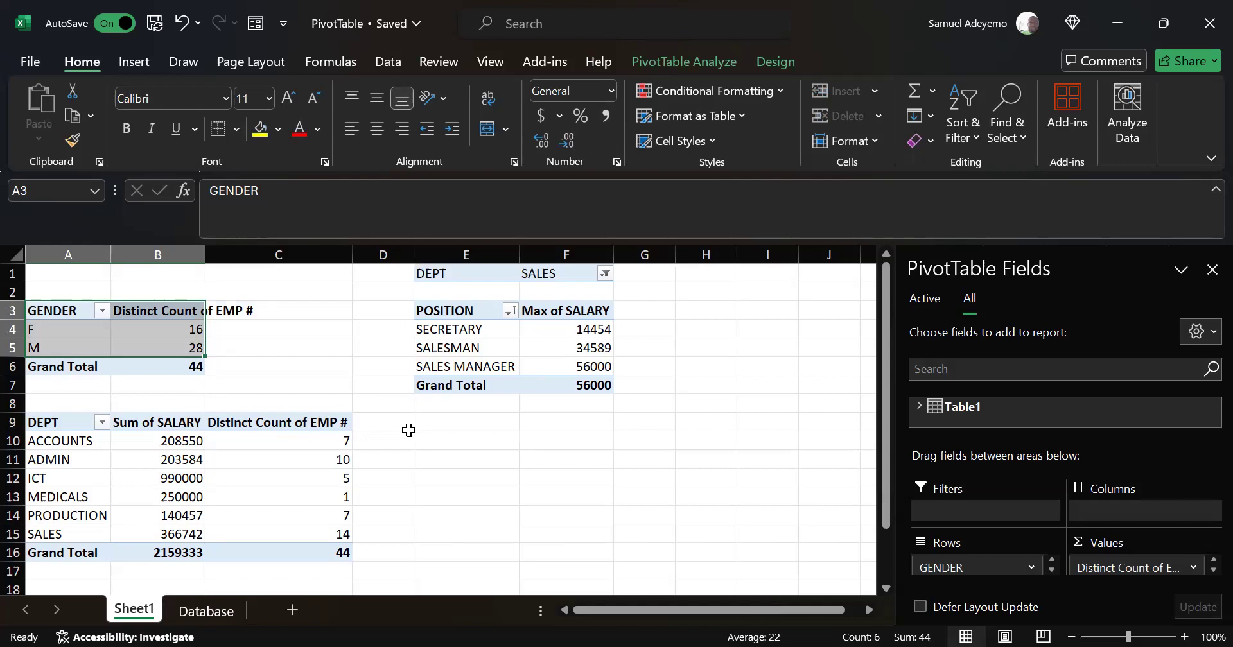
left_click(134, 62)
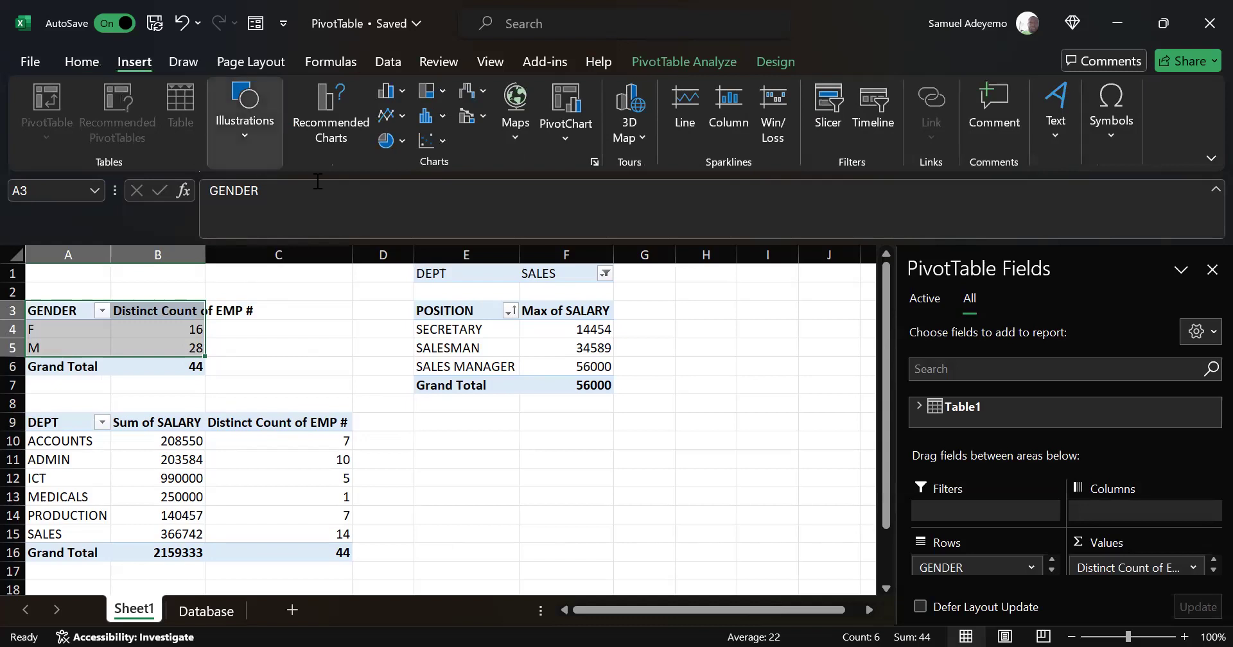
left_click(406, 148)
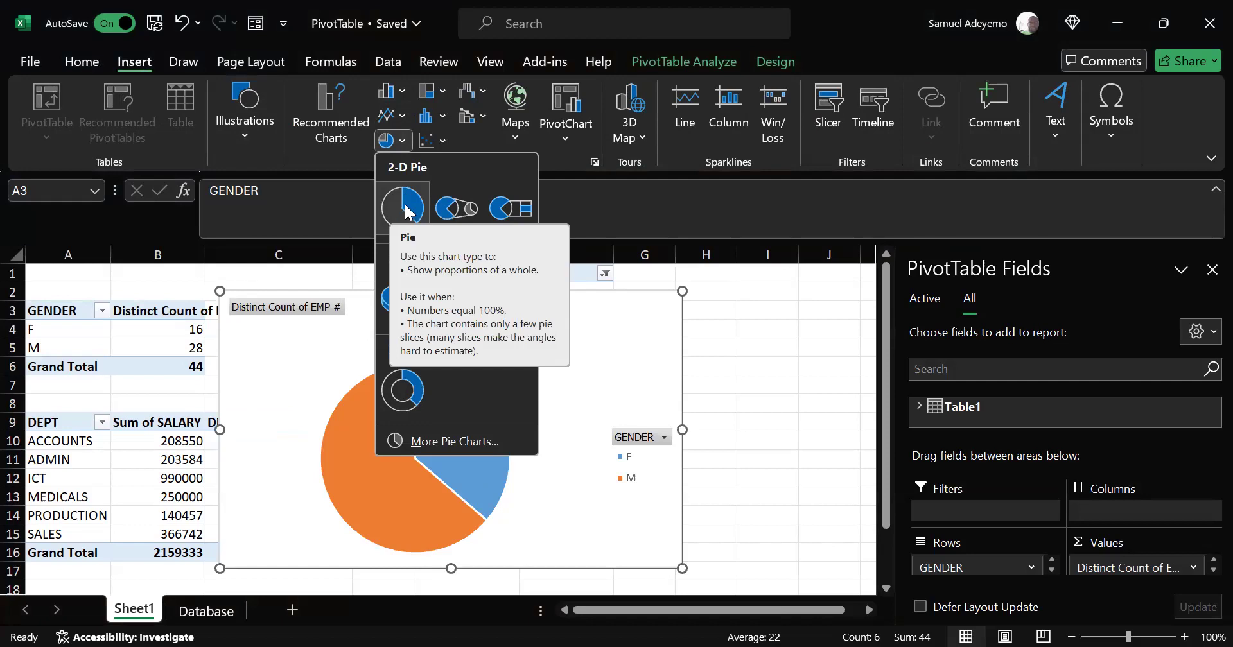
left_click(738, 360)
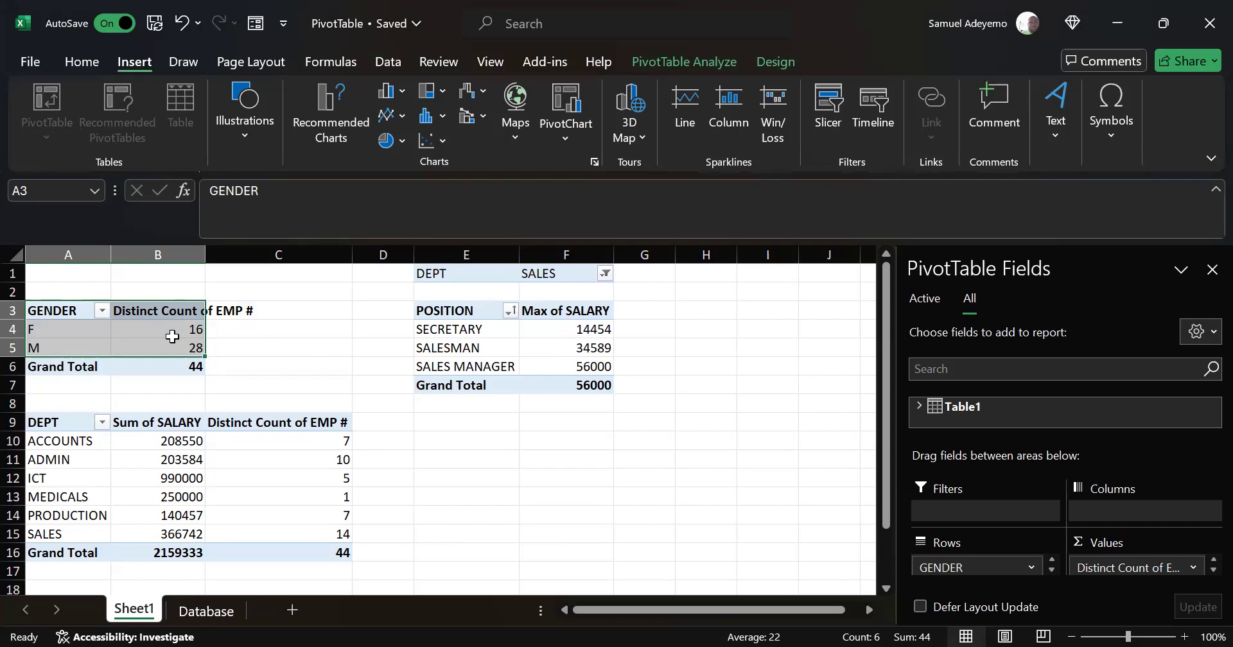
- Insert a default column PivotChart of the gender counts and move it beside the department PivotTable, clear of its columns
mouse_move(172, 336)
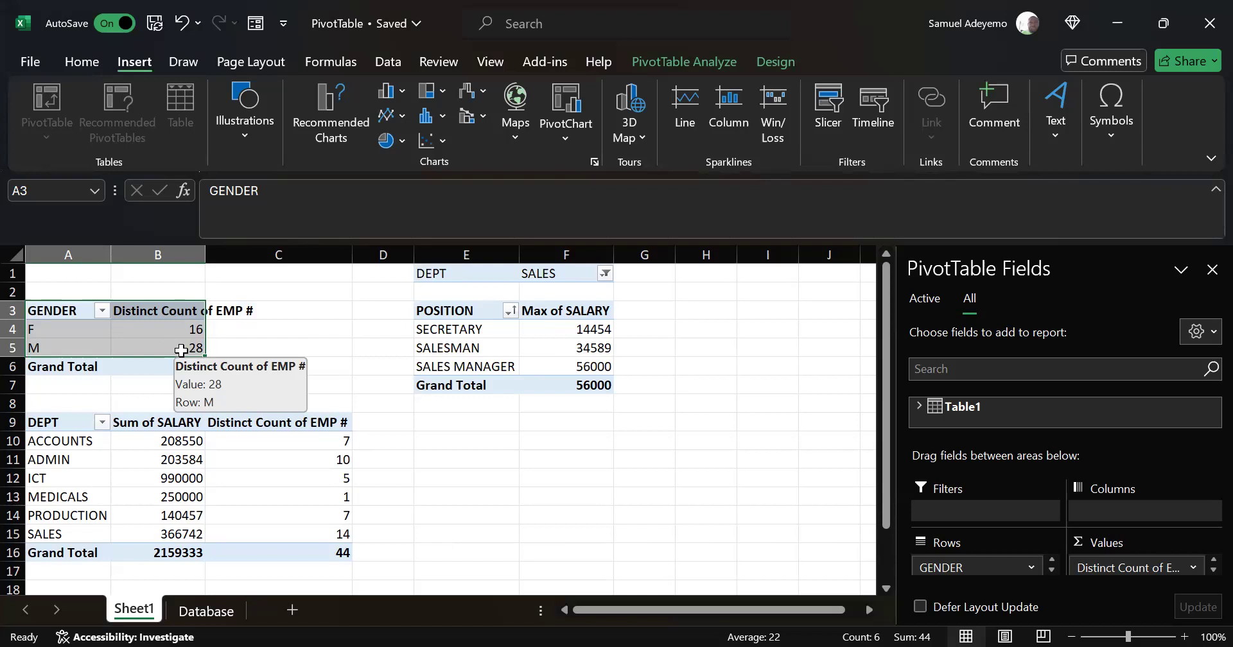
key("alt+F1")
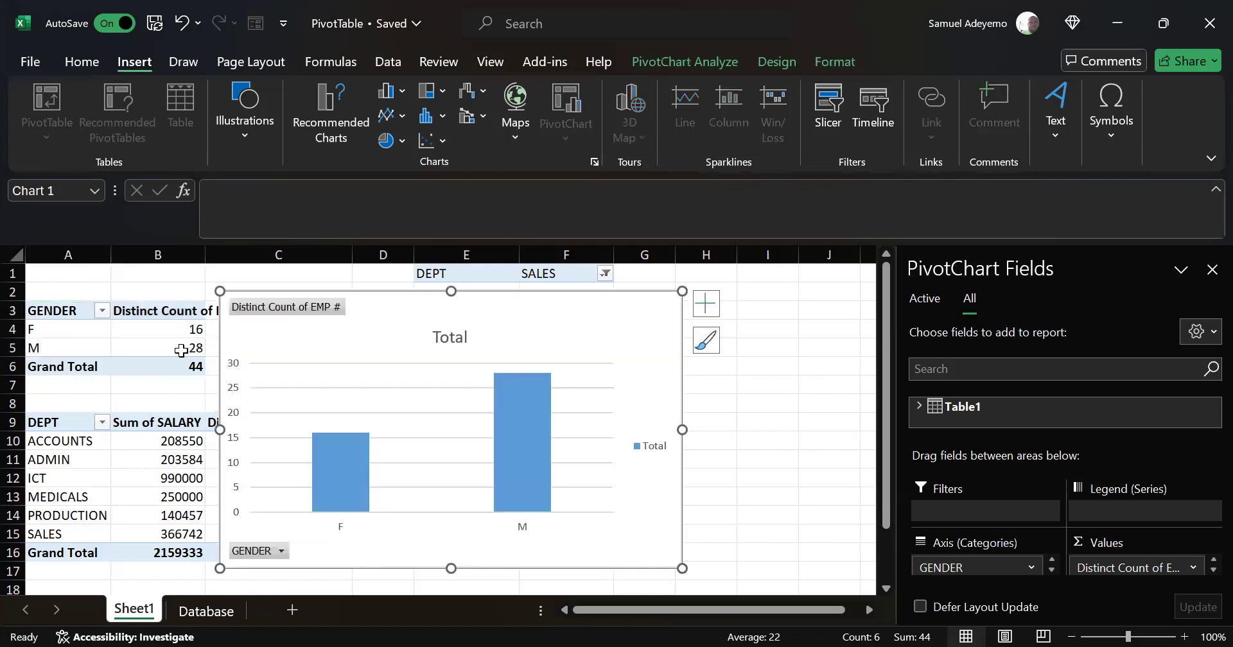
left_click_drag(542, 316, 645, 325)
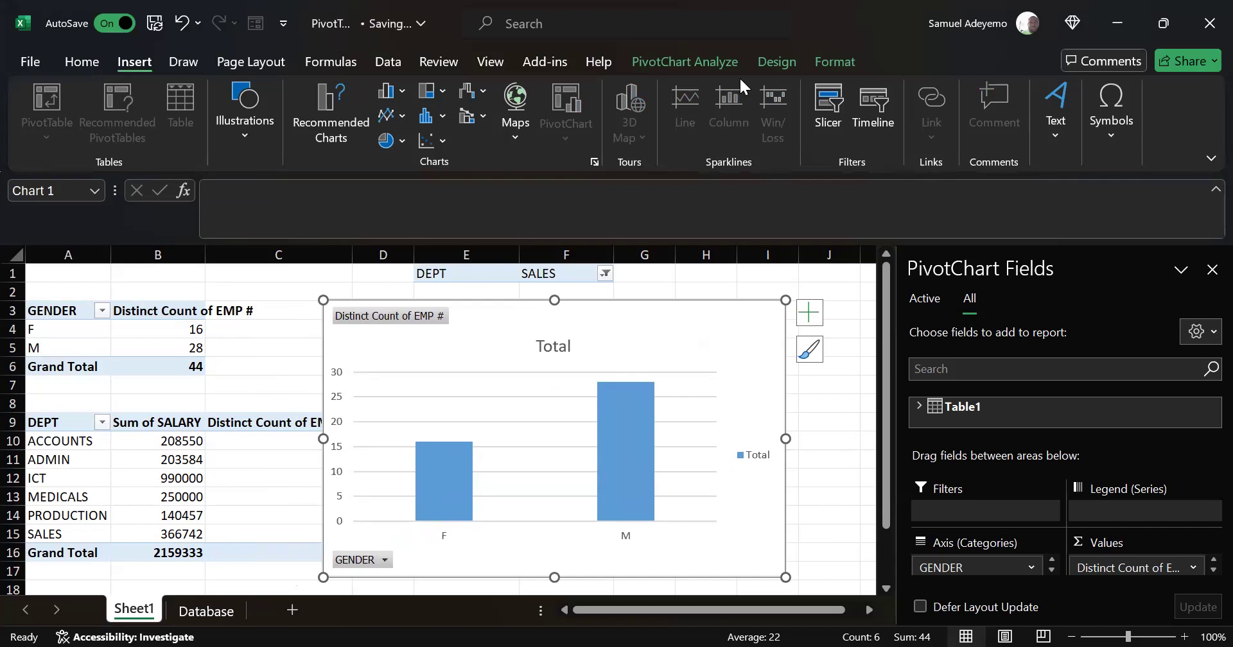
left_click_drag(636, 339, 679, 336)
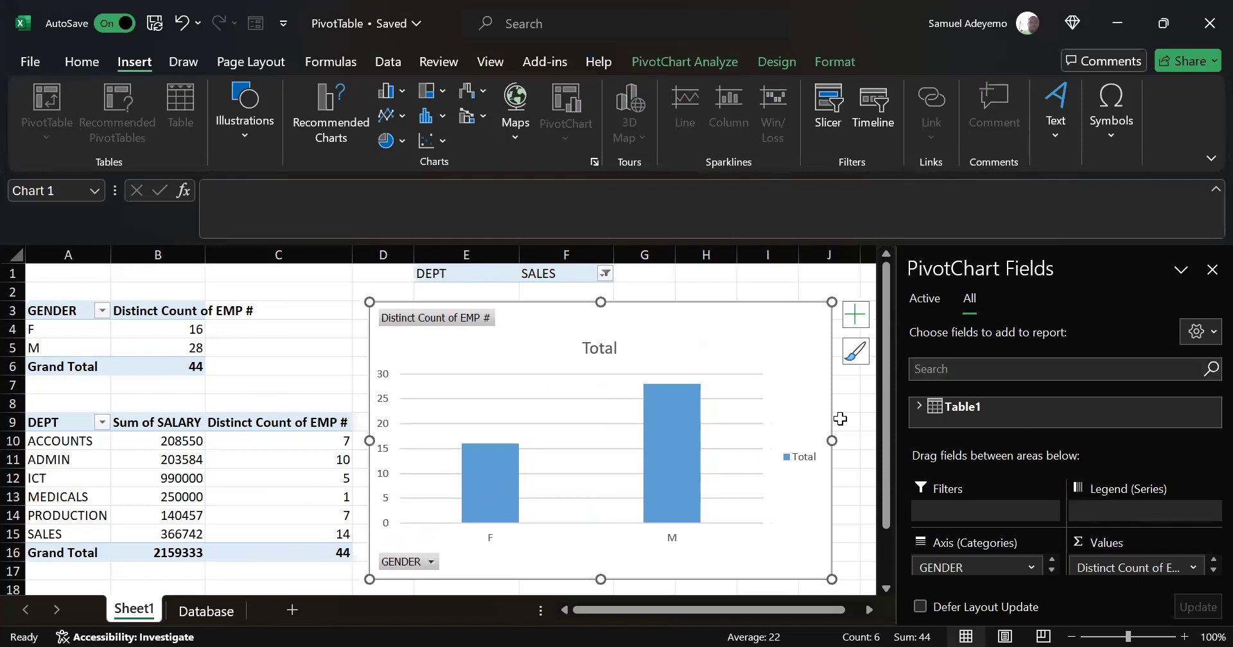
- Close the PivotChart Fields pane and zoom the sheet out to 90%
left_click(1213, 269)
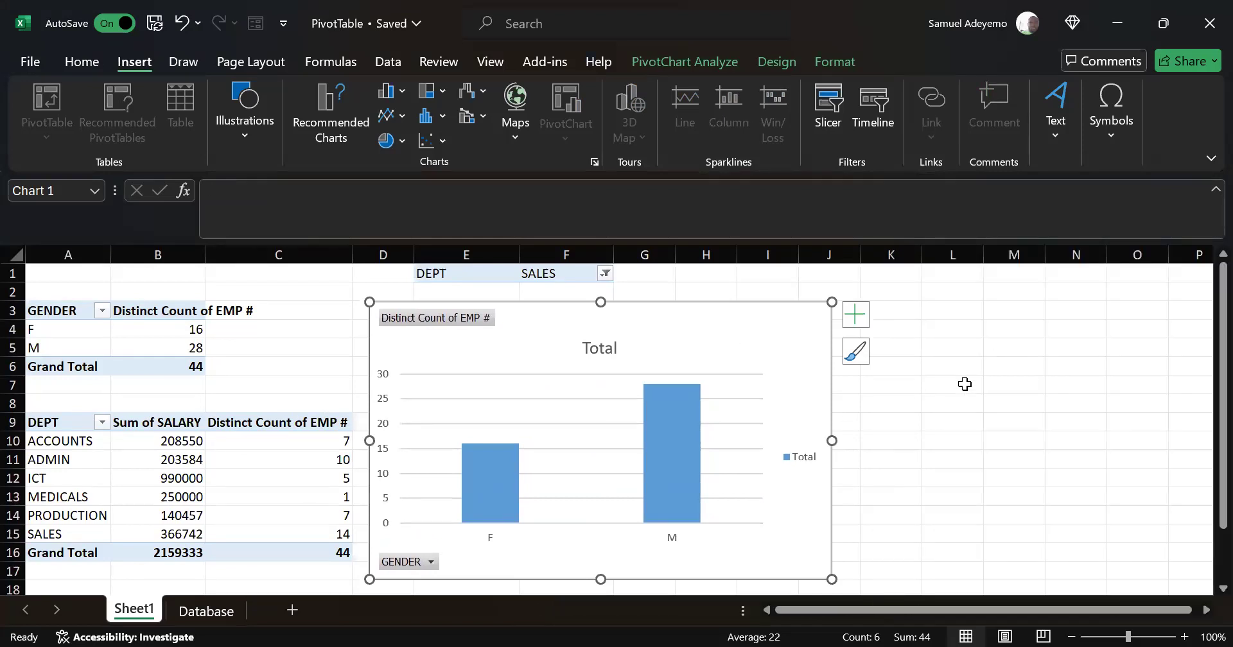
left_click(1071, 637)
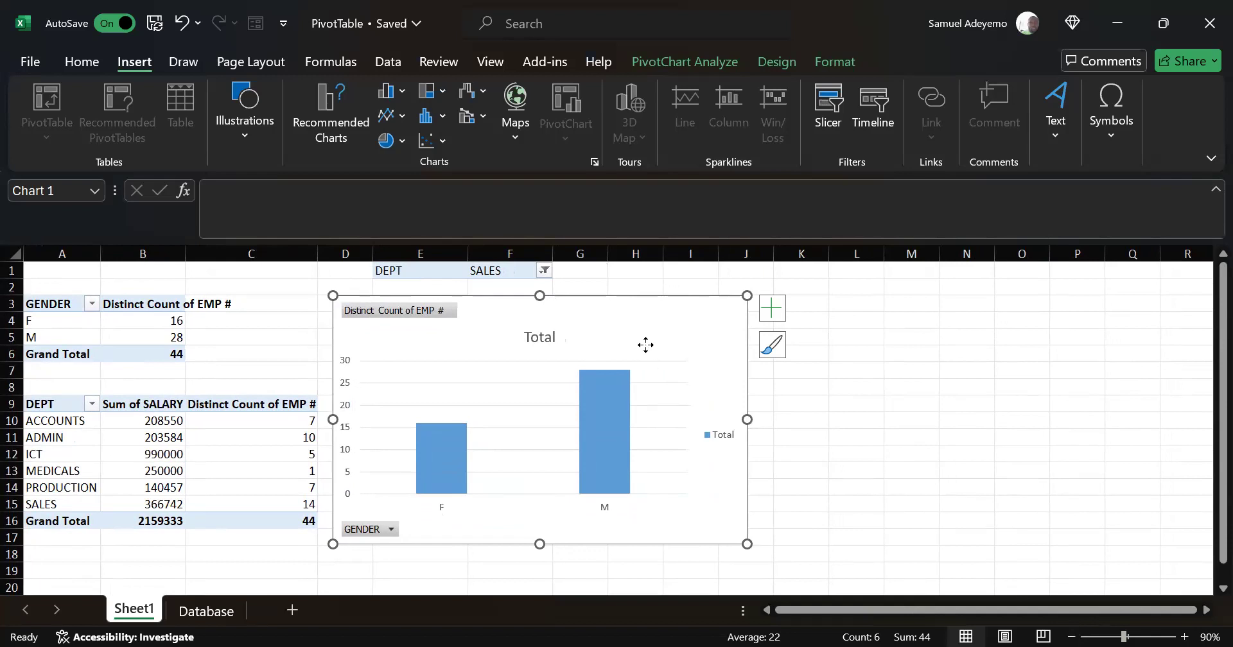
- Change the gender PivotChart from clustered column to the standard Pie chart type
right_click(645, 345)
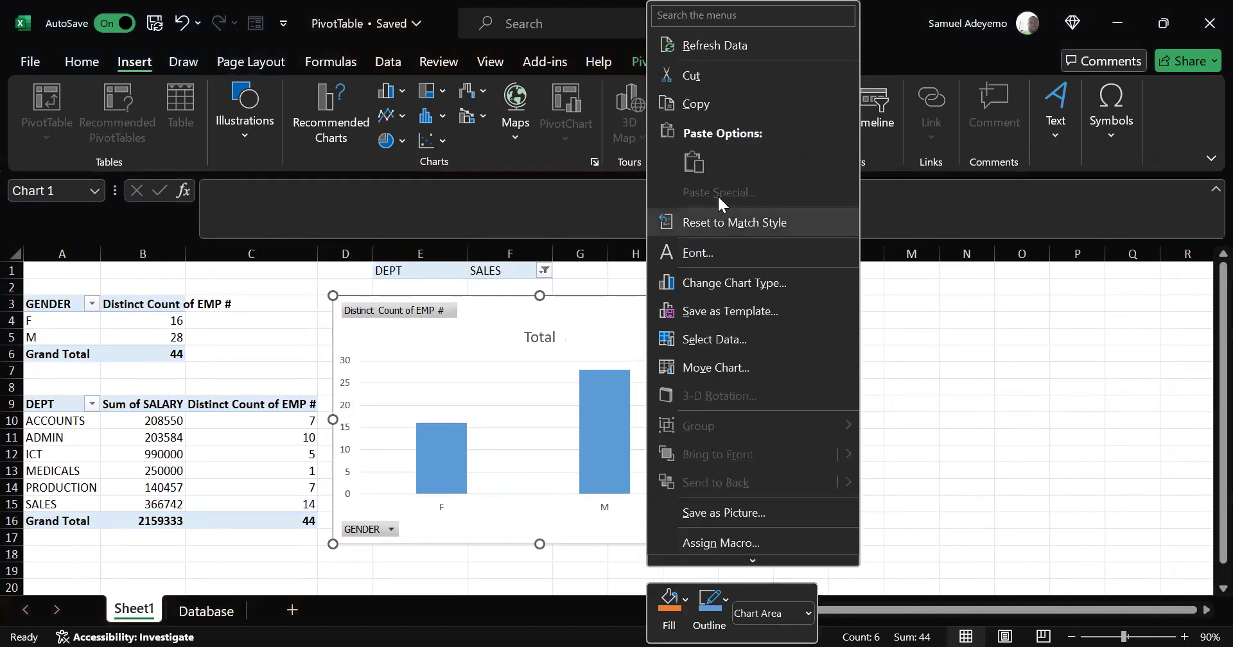
left_click(722, 284)
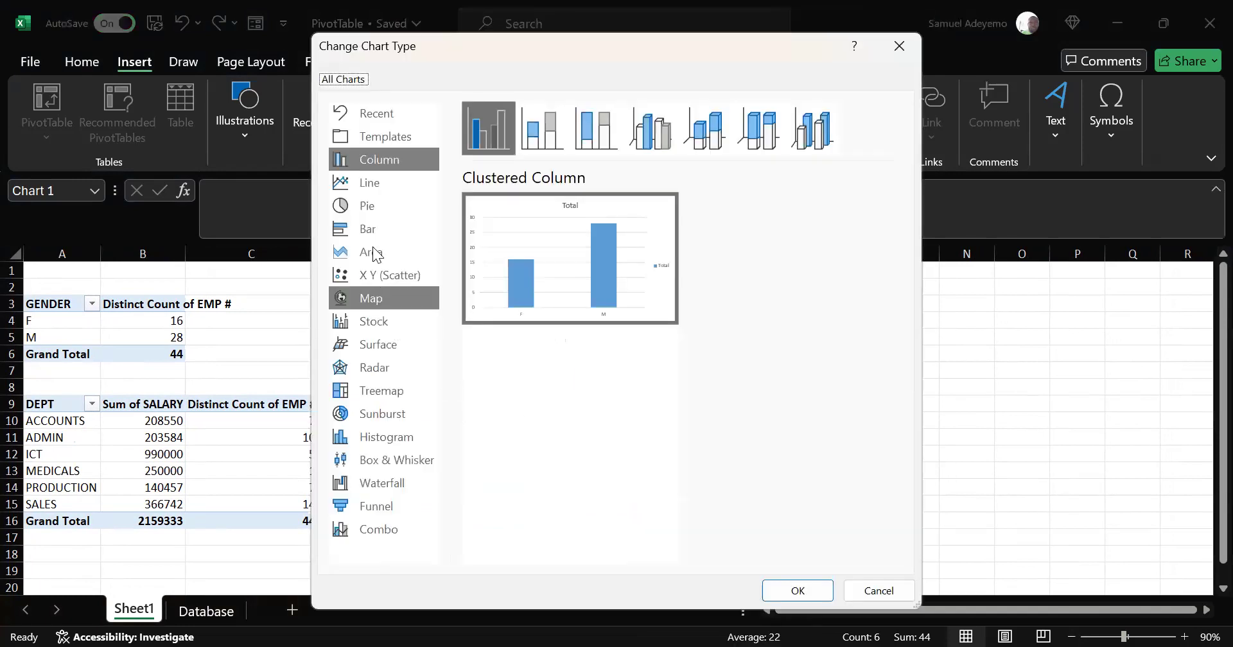
left_click(371, 231)
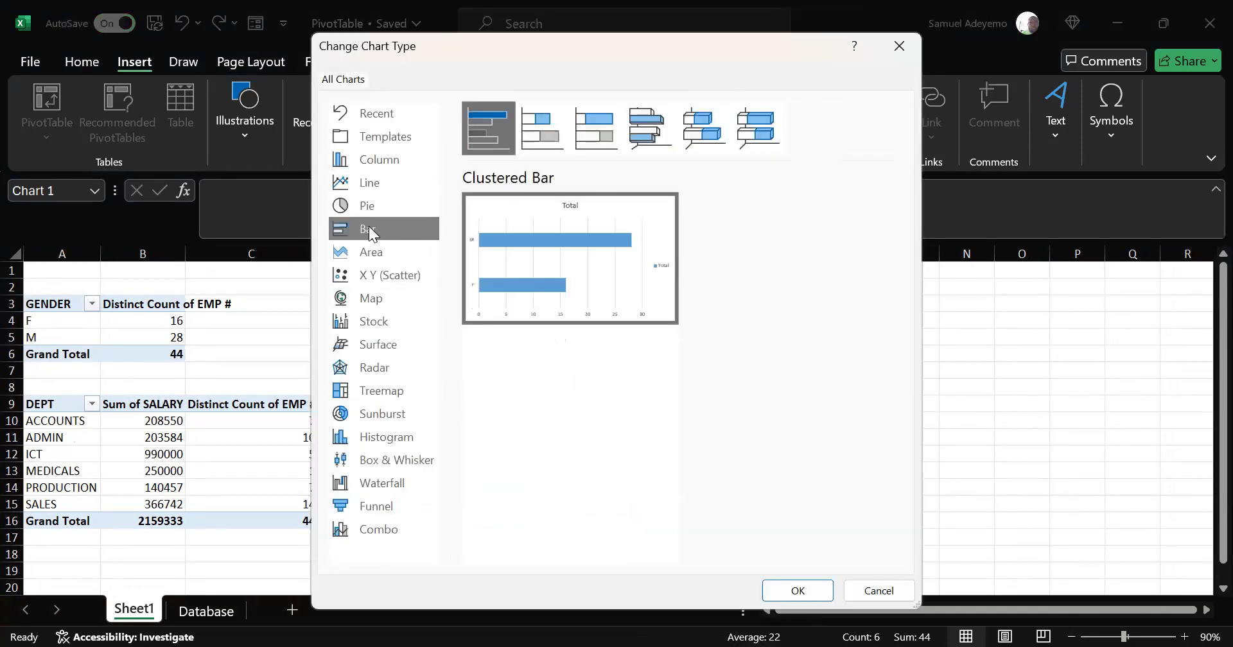
left_click(387, 199)
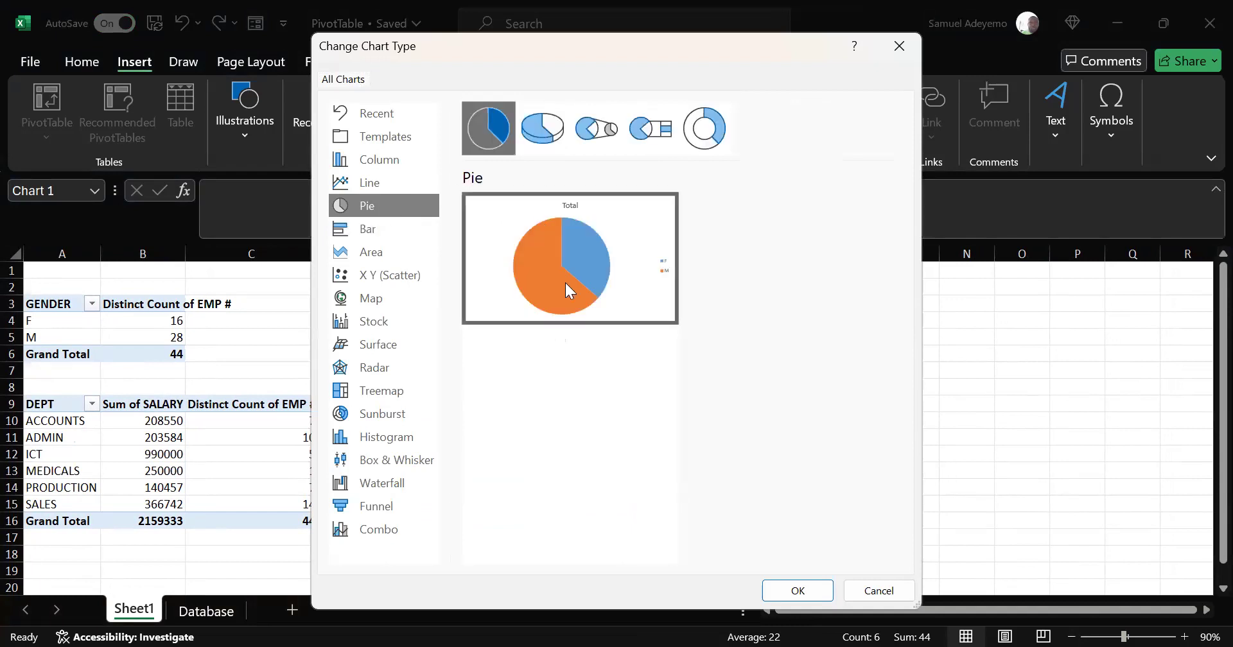
left_click(797, 591)
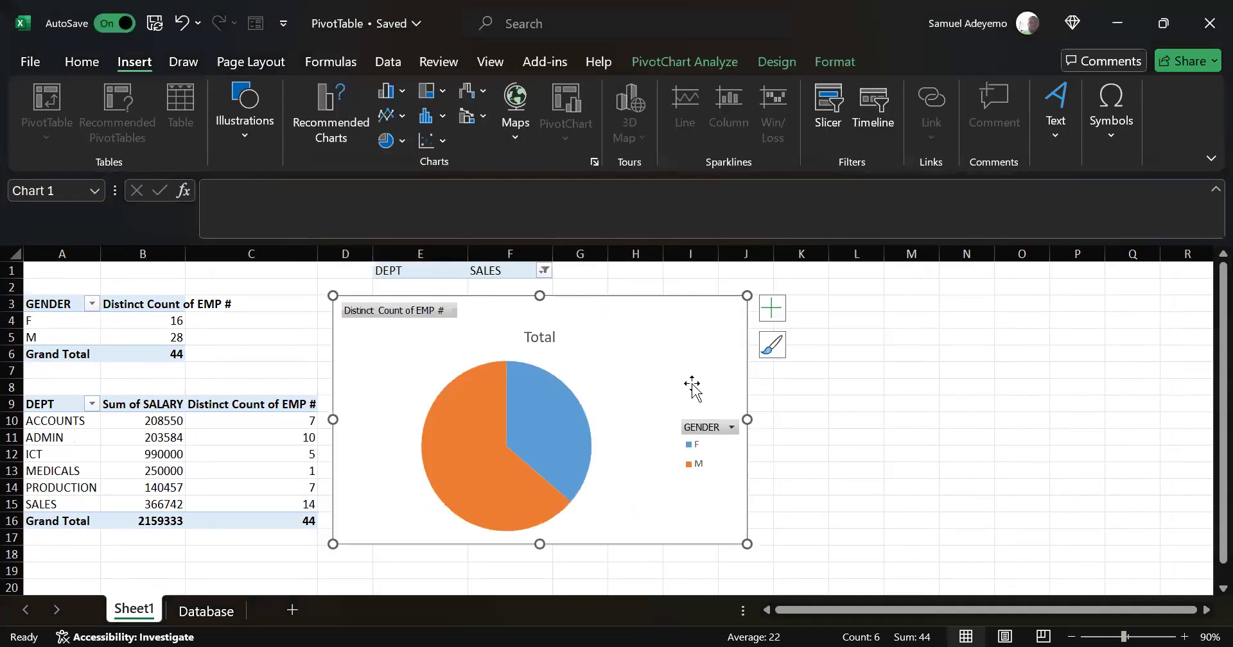
- Move the gender pie chart beside the position PivotTable, clear of its columns, and hide all field buttons on the chart
left_click_drag(653, 348, 914, 347)
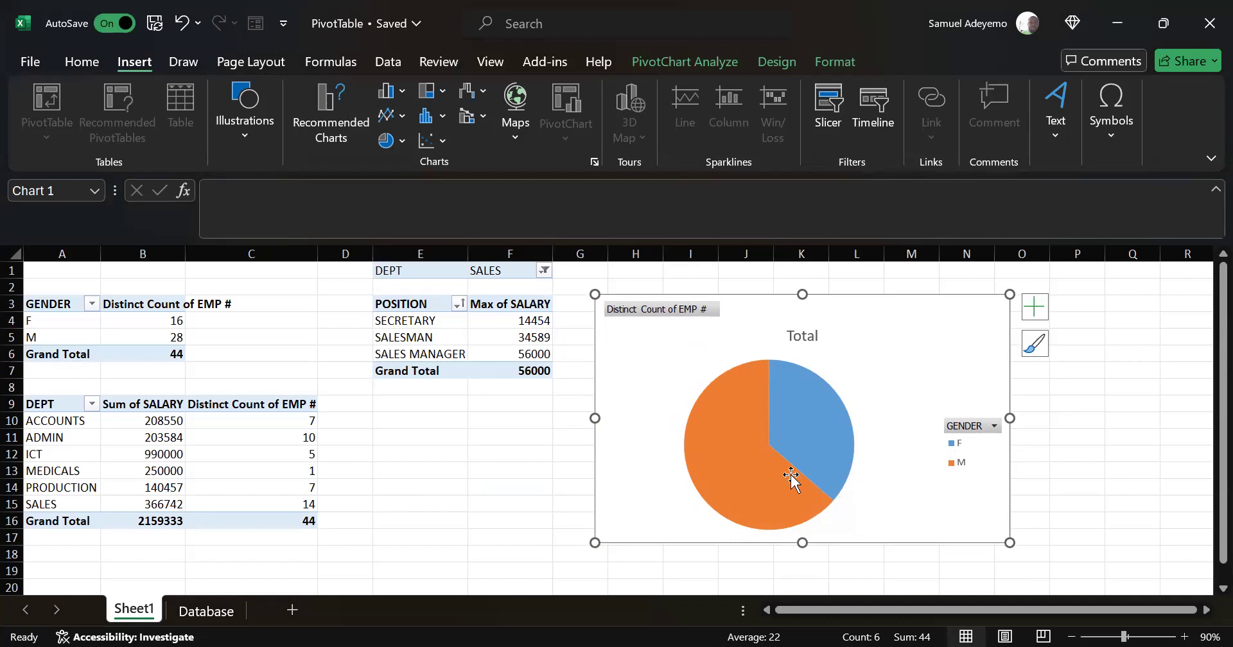
right_click(624, 309)
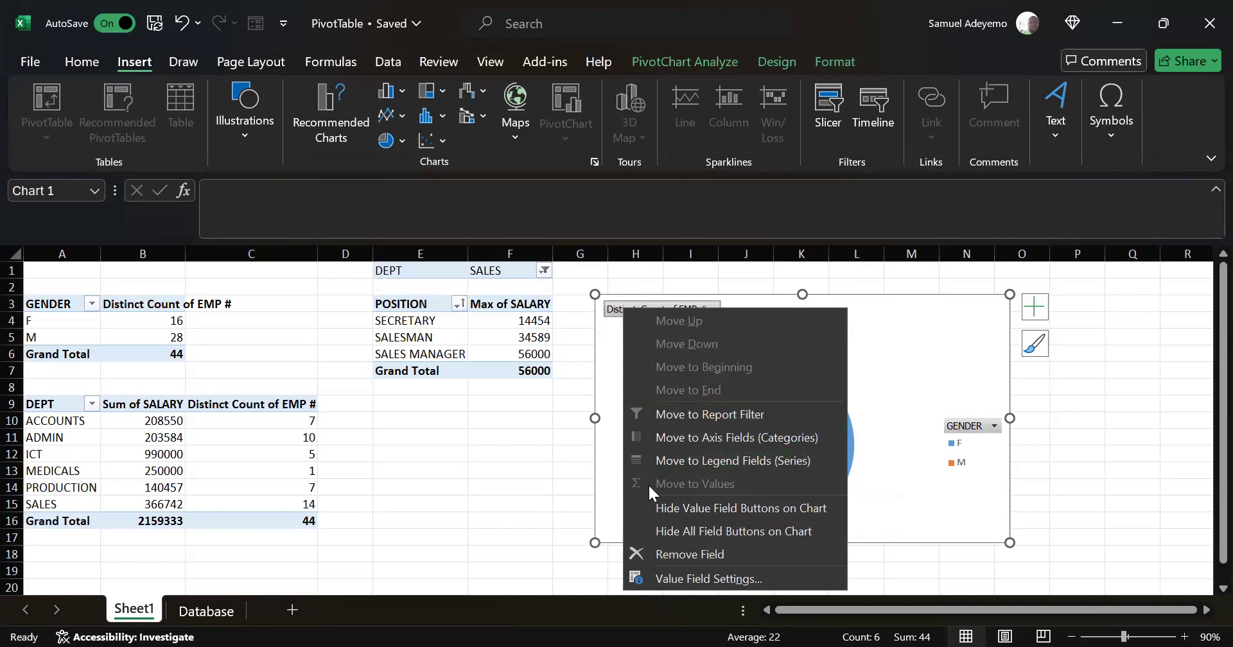
left_click(735, 532)
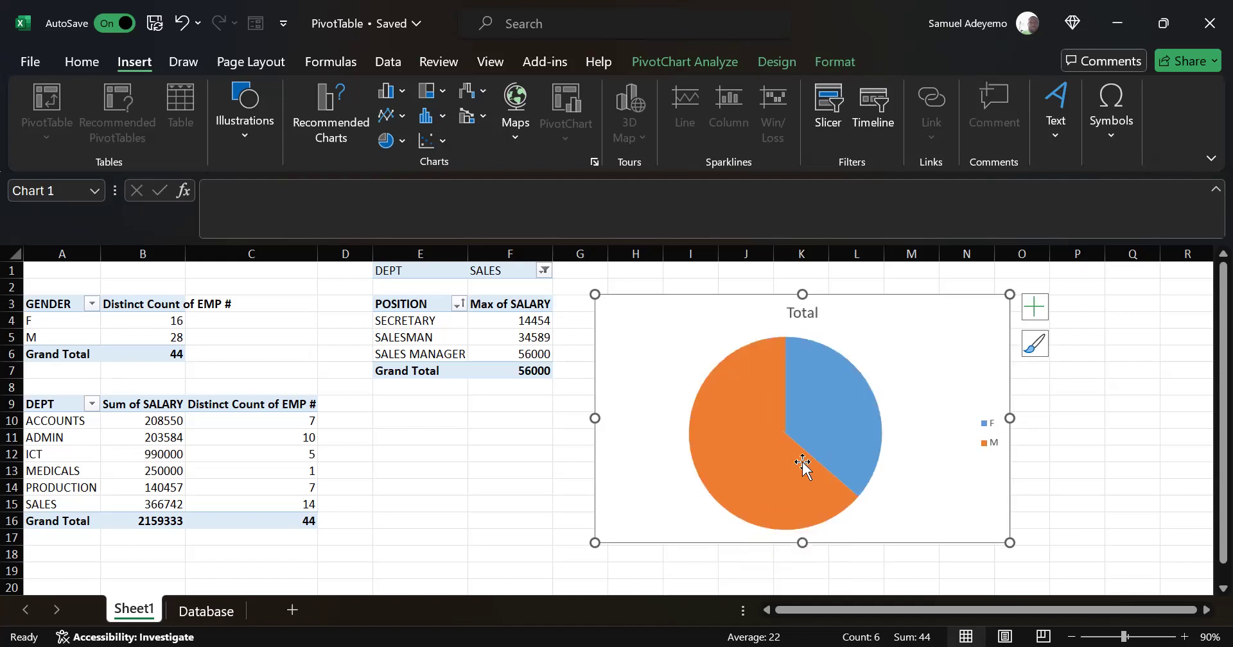
- Add data labels to the gender pie chart and remove its legend, keeping the chart title
left_click(1032, 309)
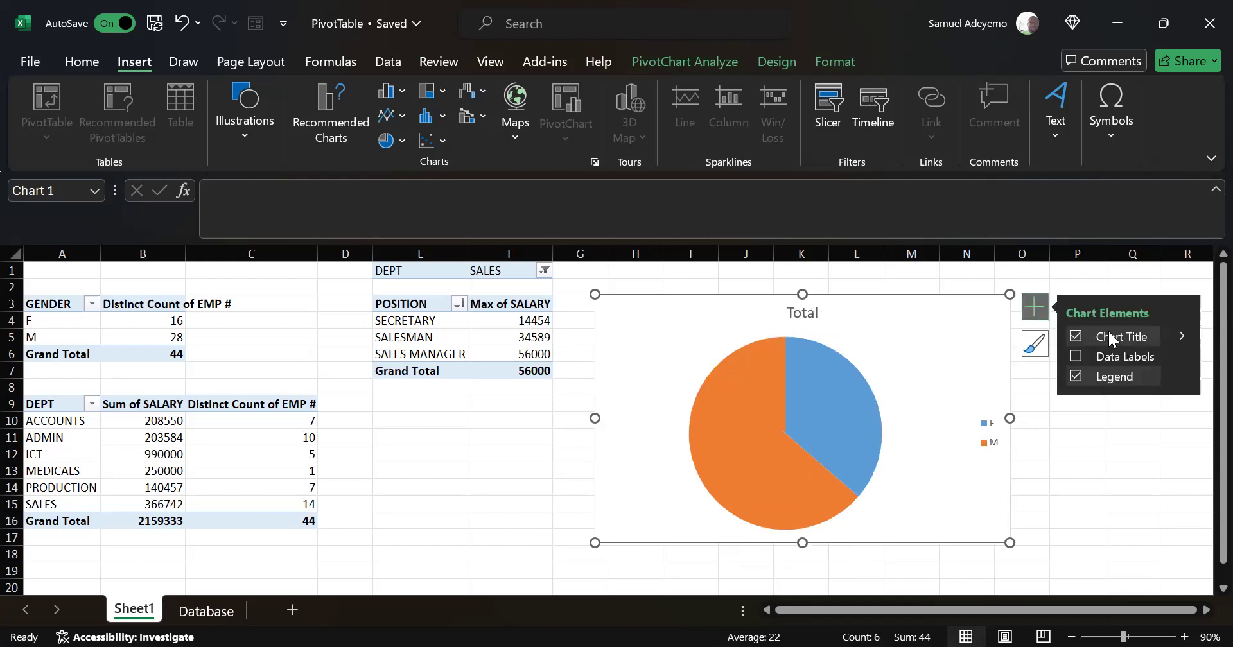
left_click(1084, 355)
left_click(1077, 377)
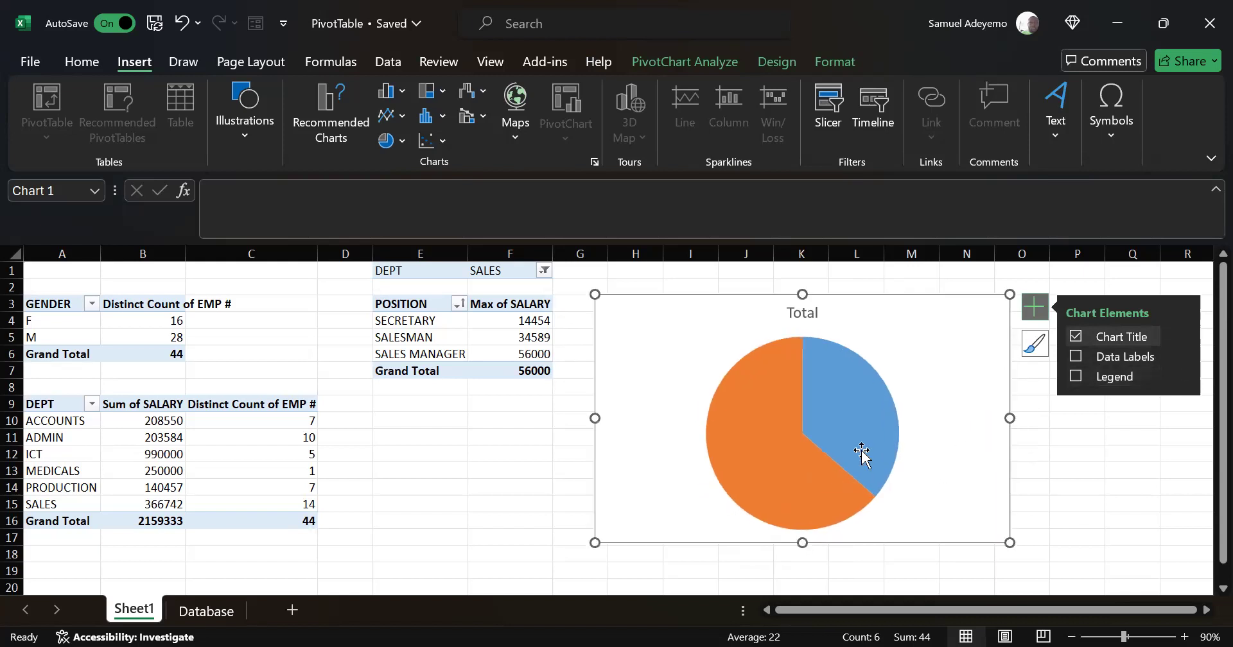
left_click(1077, 377)
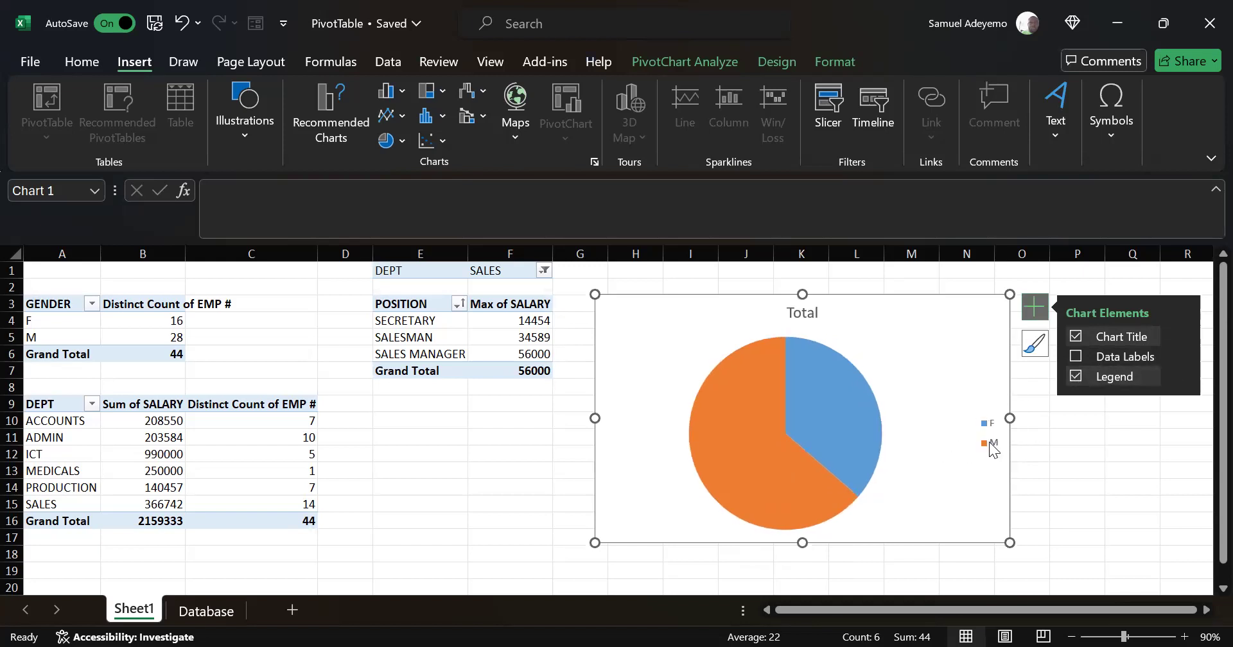
left_click(1078, 357)
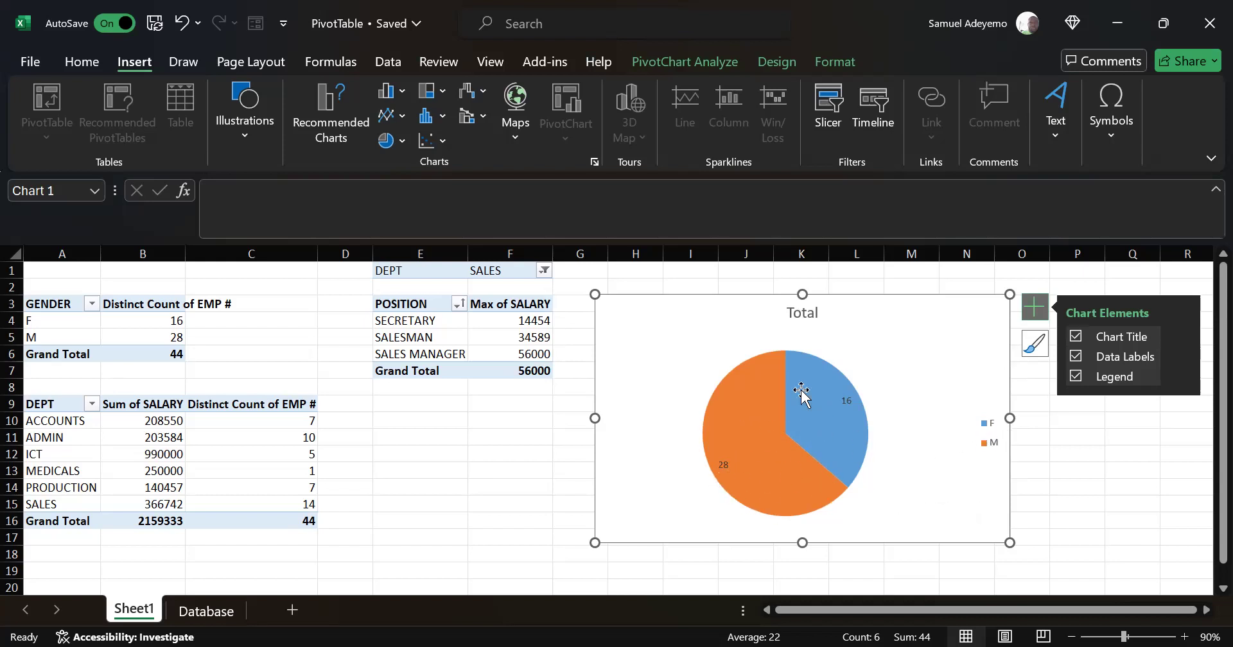
left_click(1078, 380)
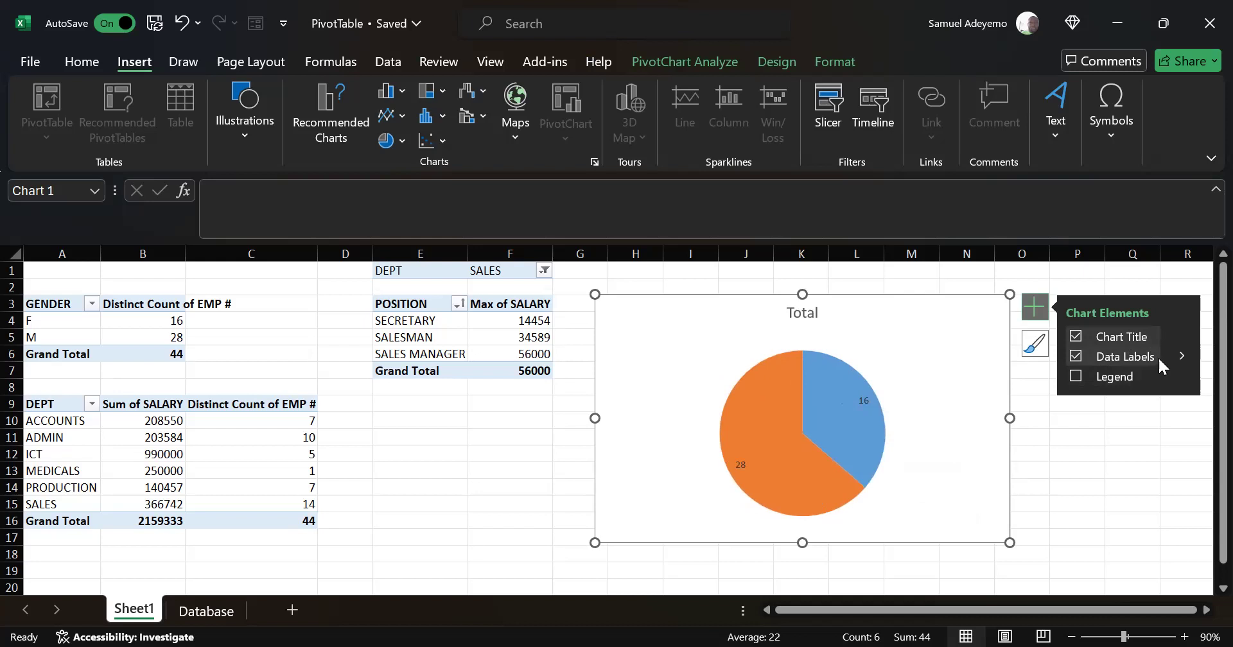
- Set the pie chart's data labels to show category name and percentage in addition to the value
left_click(1181, 356)
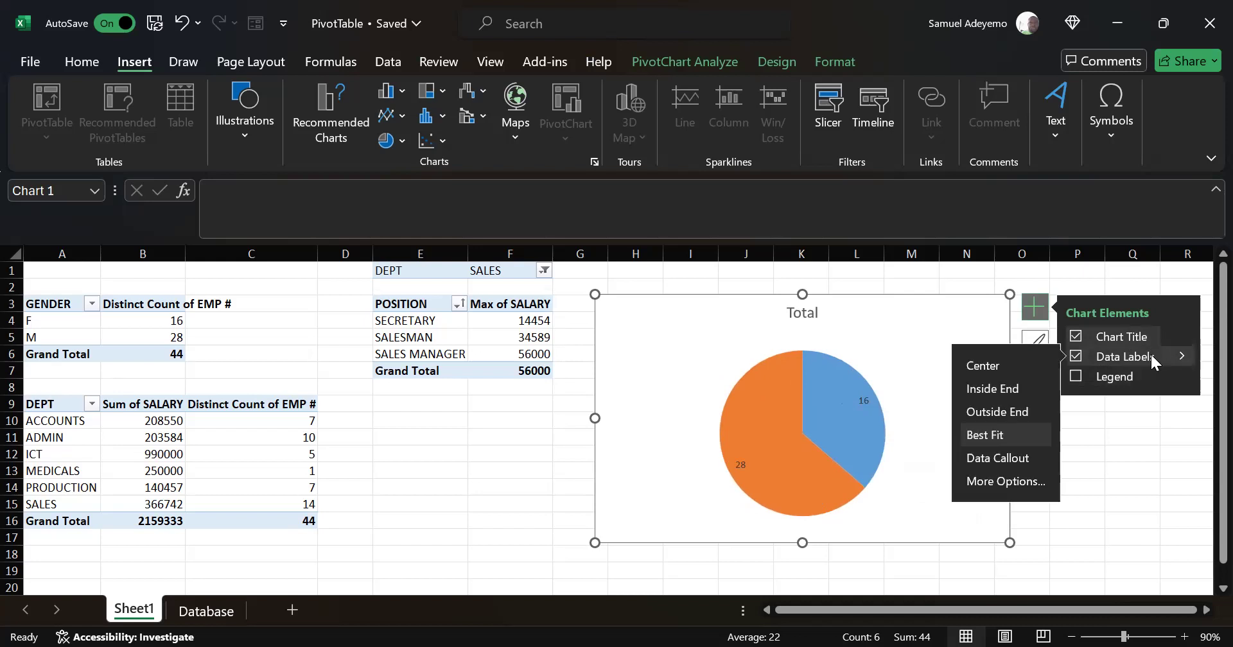
left_click(1010, 480)
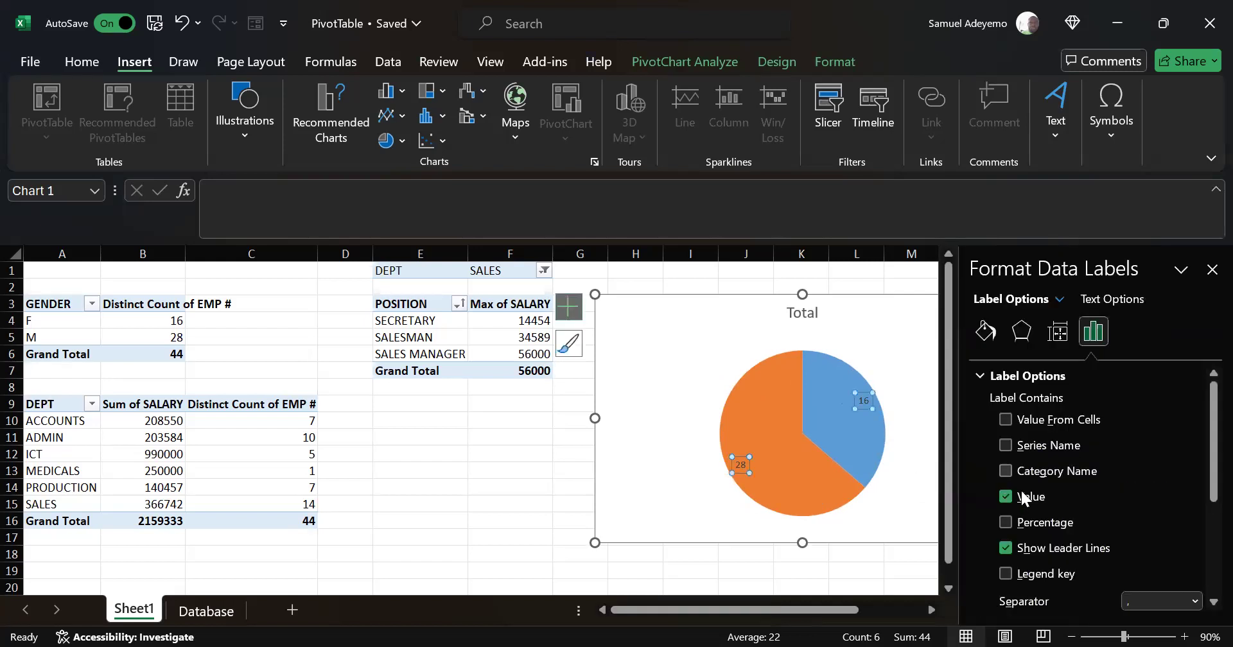
scroll(663, 538, "right", 2)
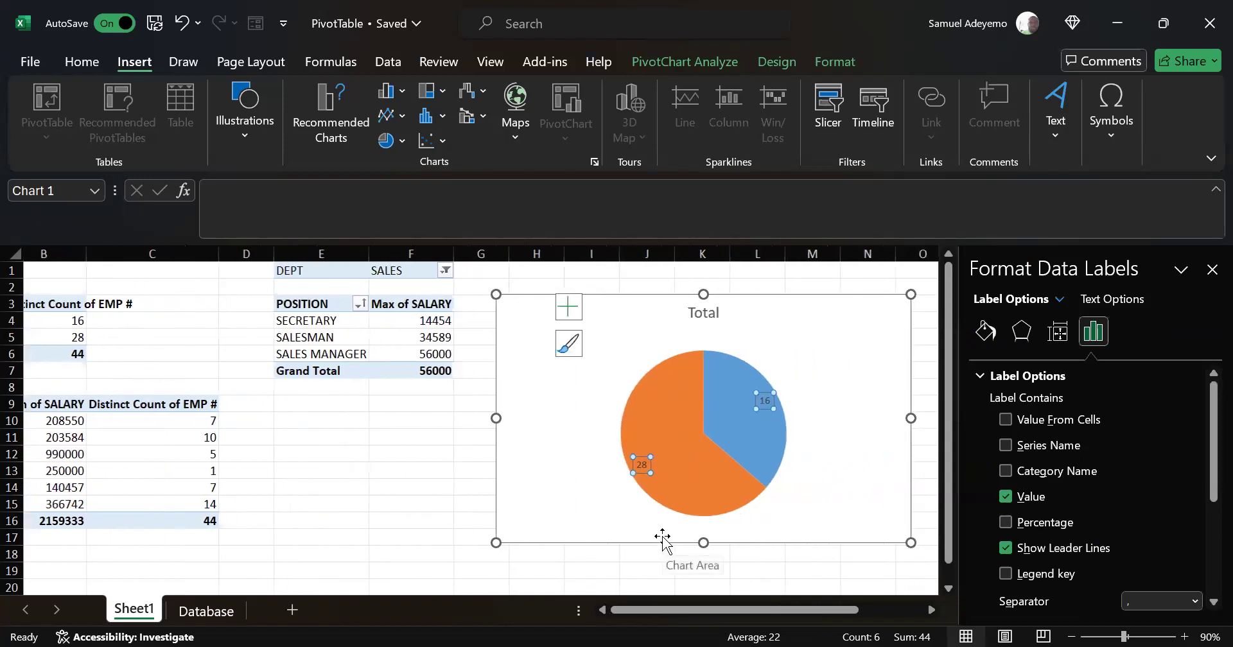
scroll(759, 547, "right", 2)
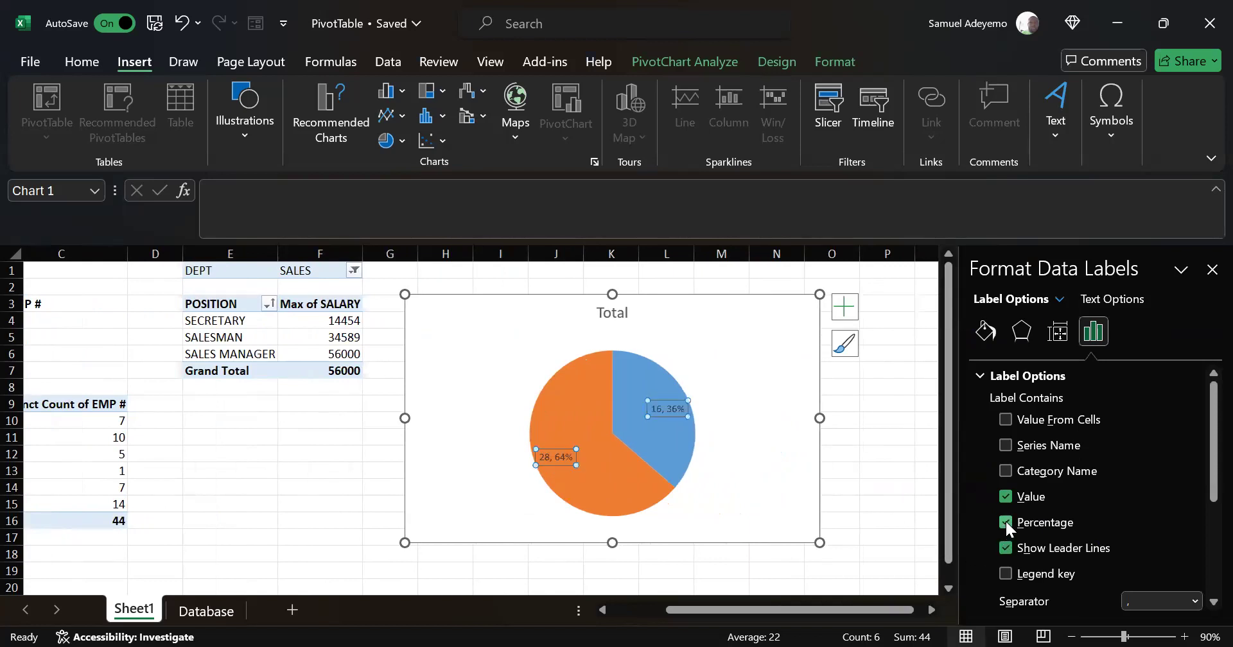
left_click(1006, 472)
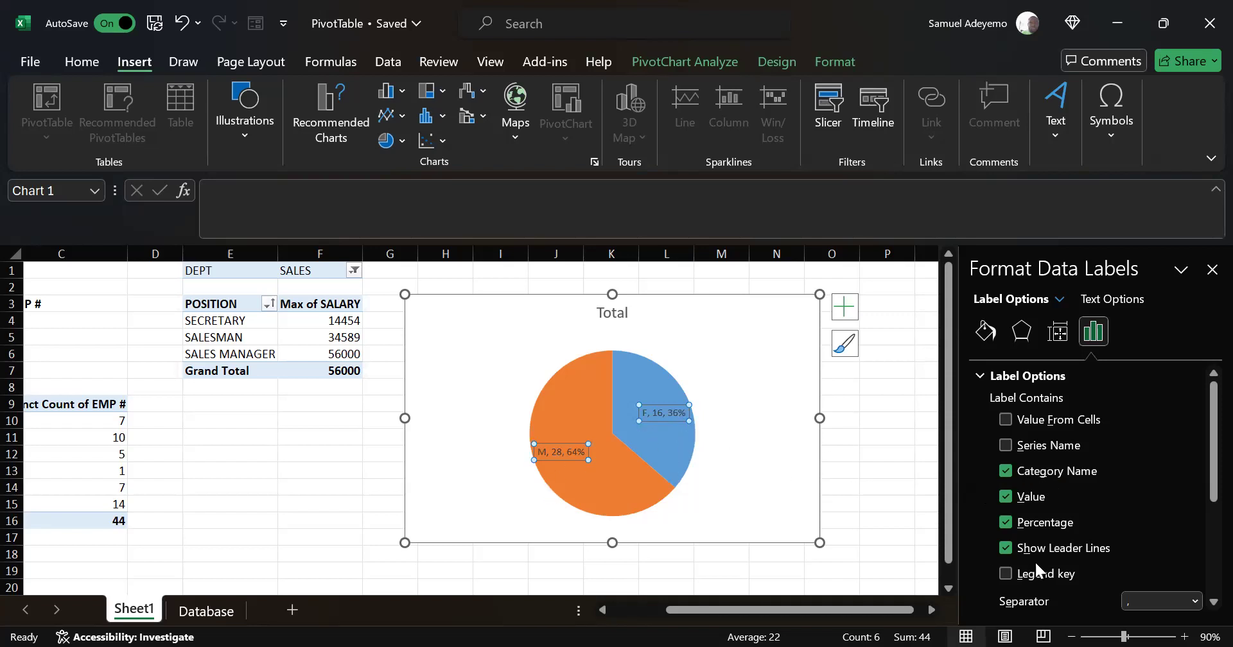
- Set the pie chart's data label separator to (New Line) and deselect the chart
scroll(1035, 569, "down", 1)
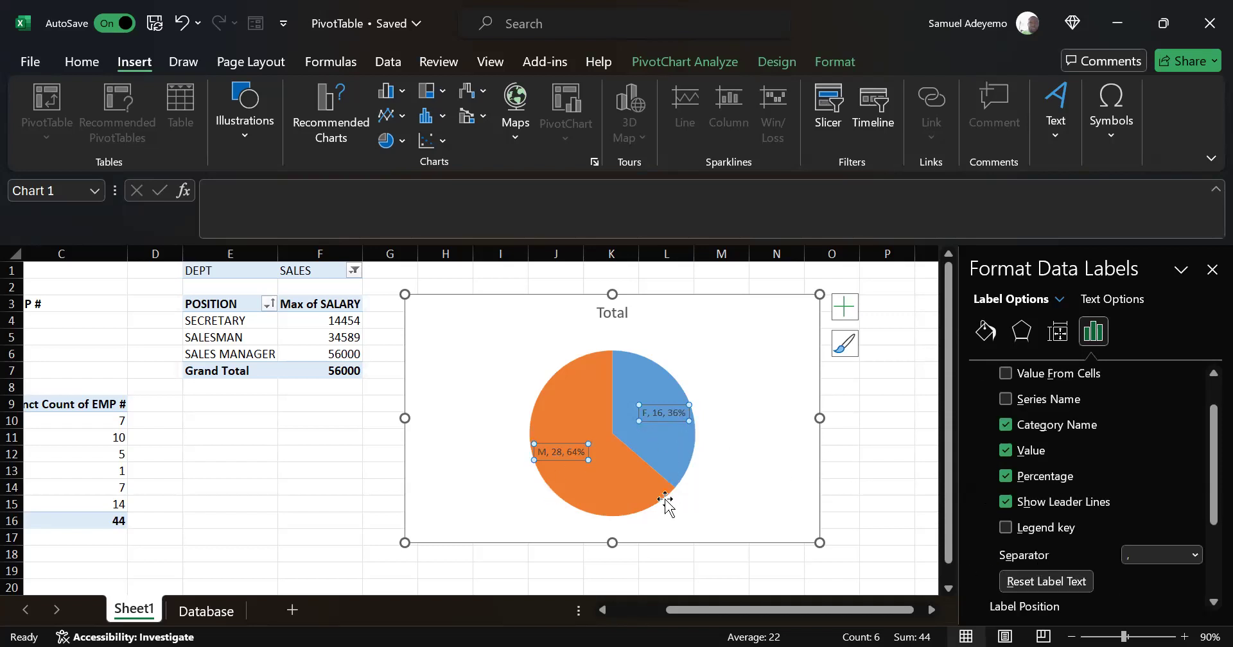
mouse_move(658, 423)
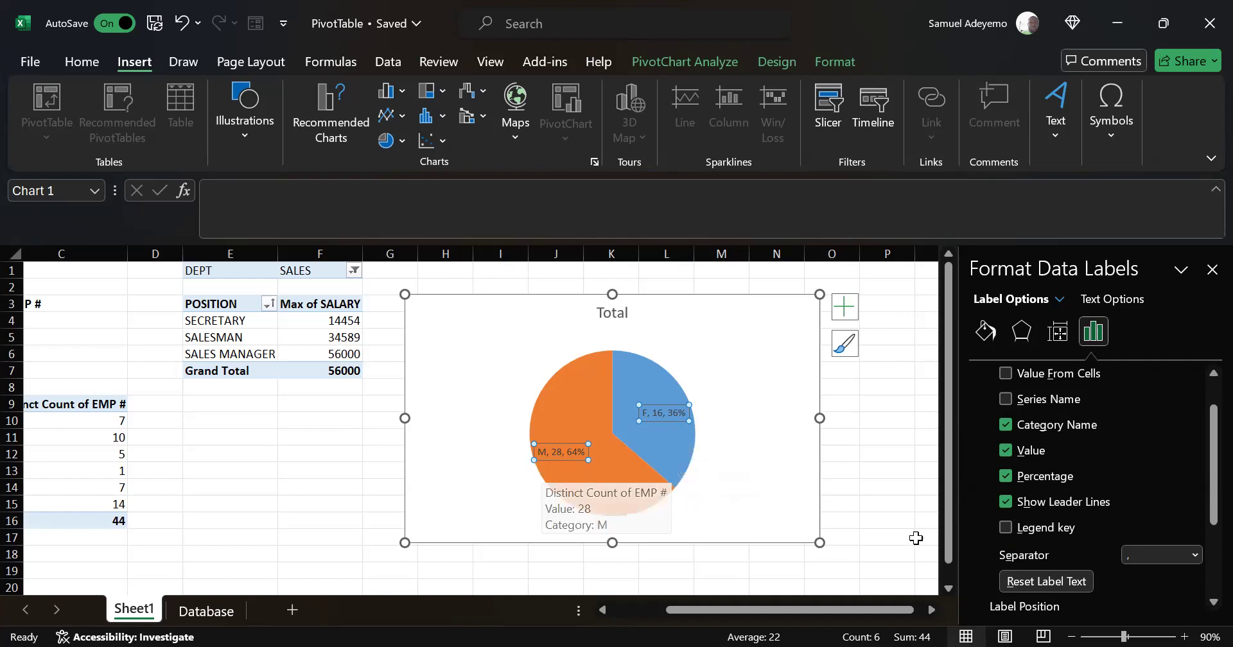
left_click(1196, 554)
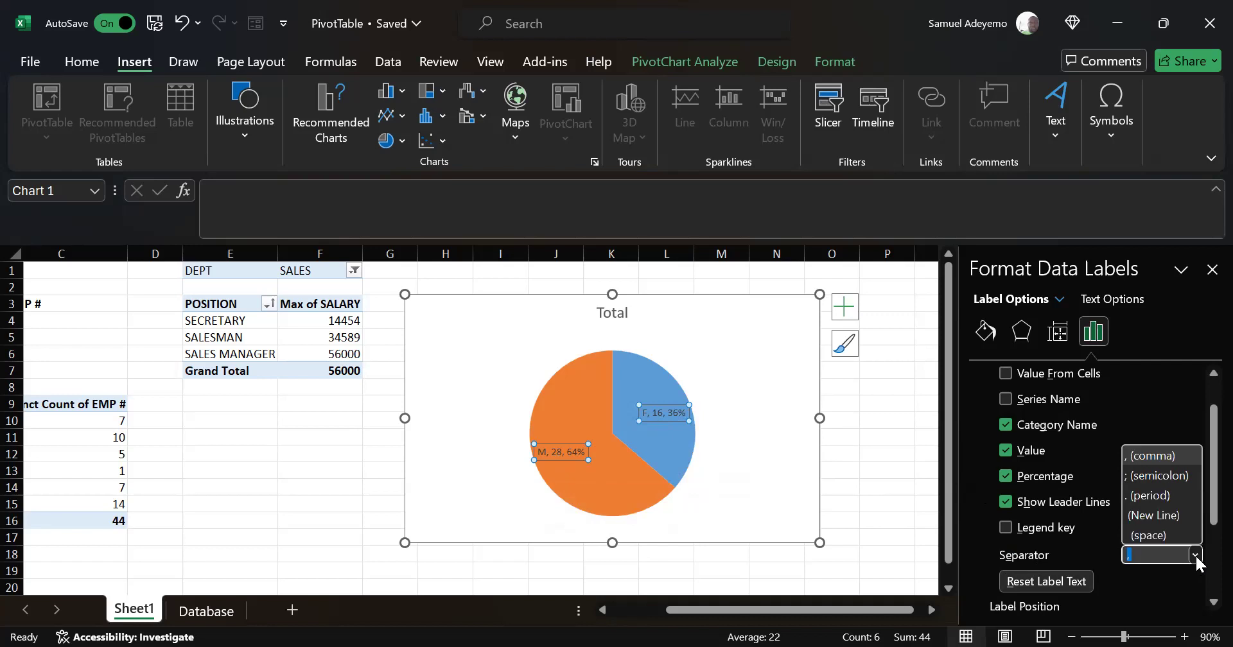
left_click(1158, 516)
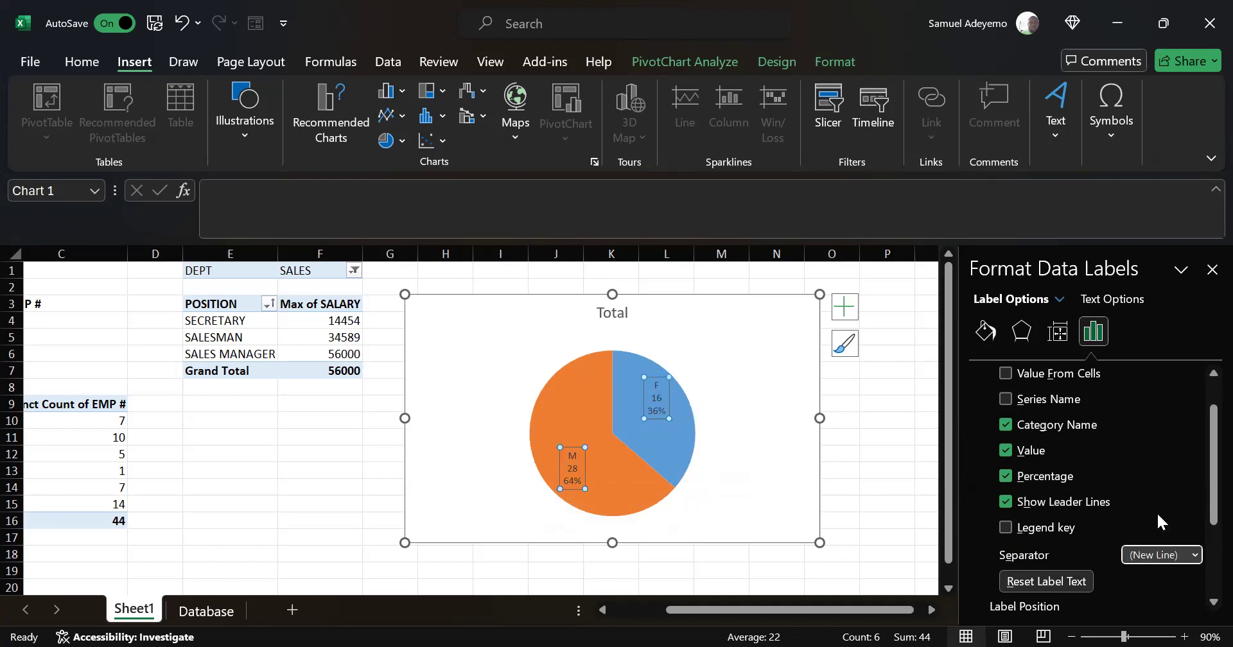
left_click(858, 495)
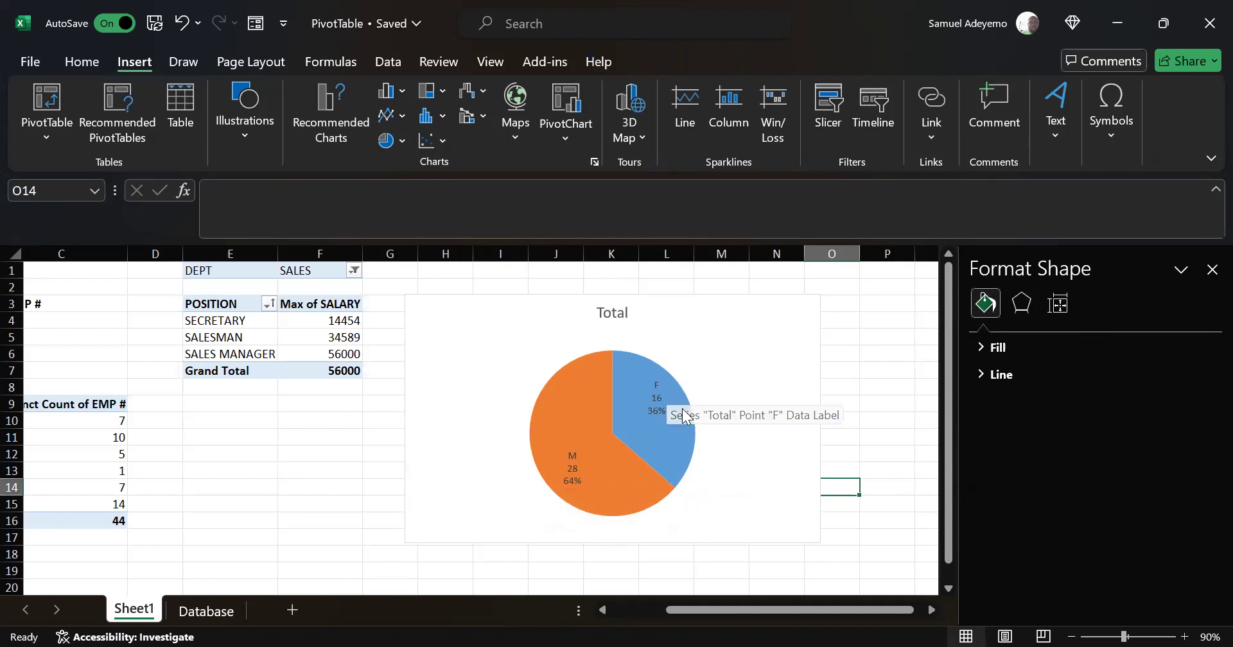
mouse_move(657, 424)
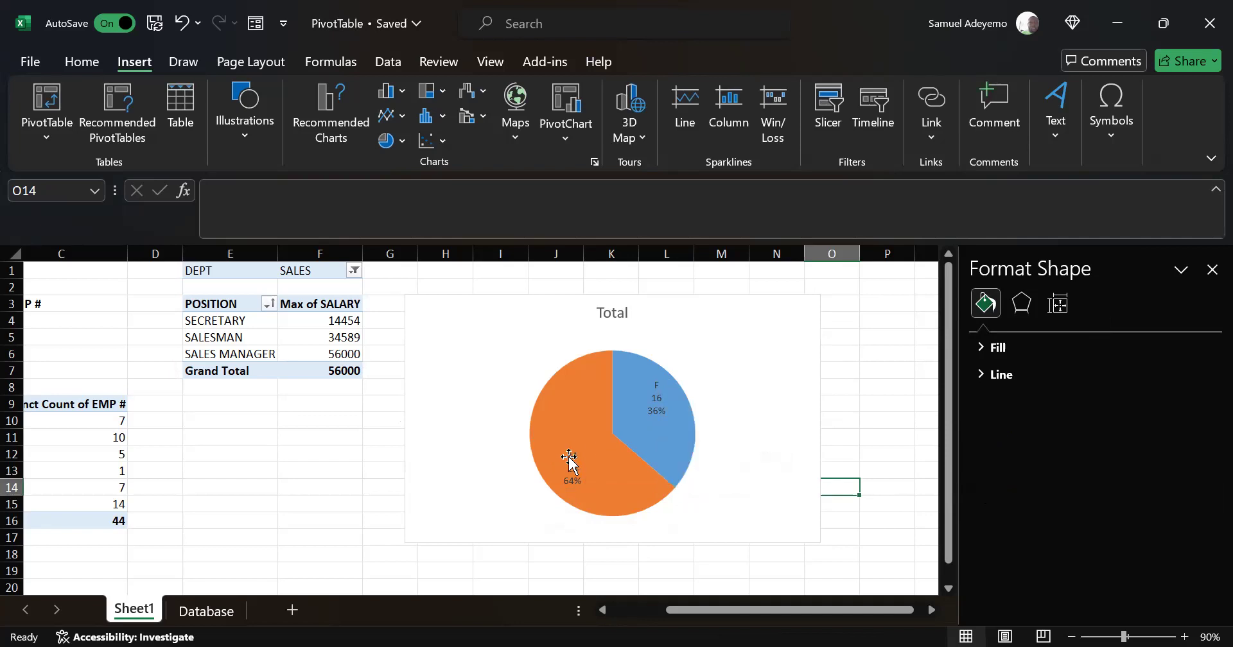
mouse_move(586, 468)
left_click(887, 435)
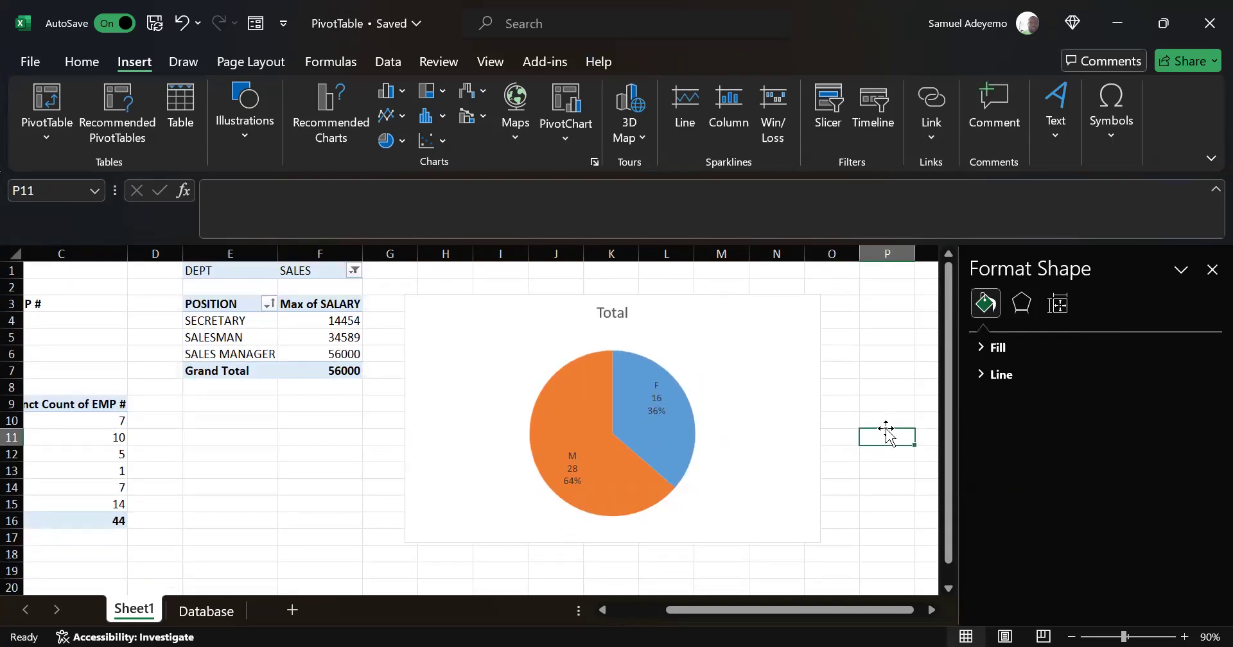
left_click_drag(478, 399, 470, 402)
scroll(349, 488, "left", 3)
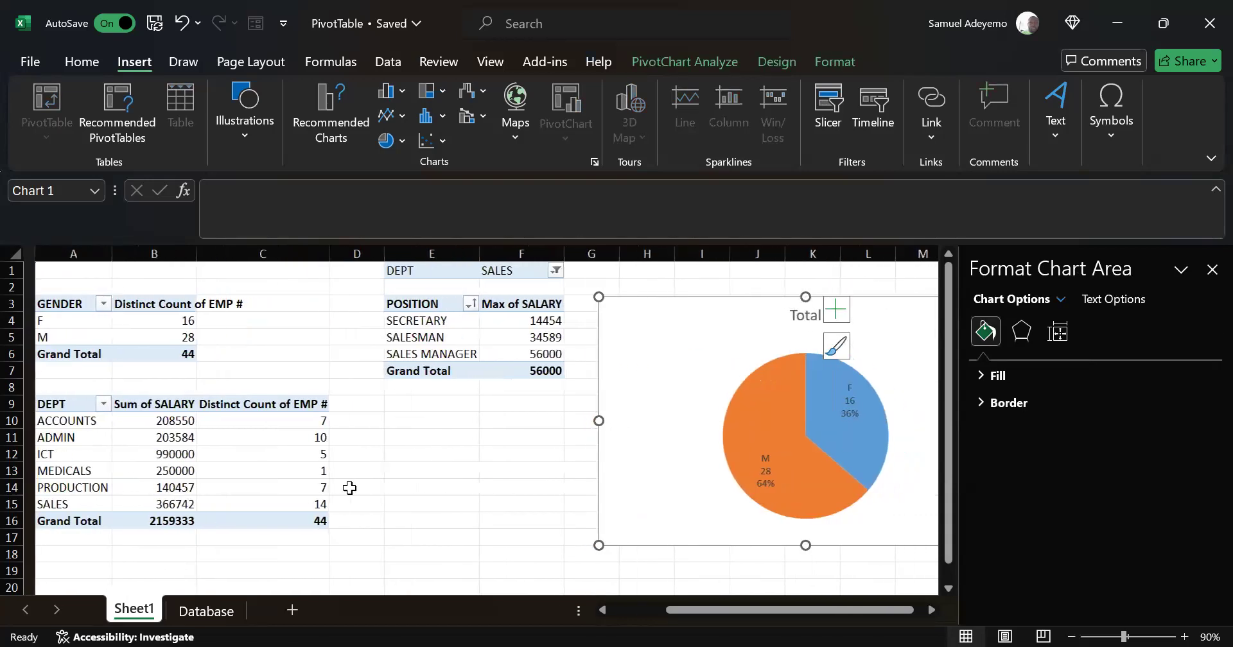
scroll(349, 488, "right", 4)
scroll(349, 488, "left", 3)
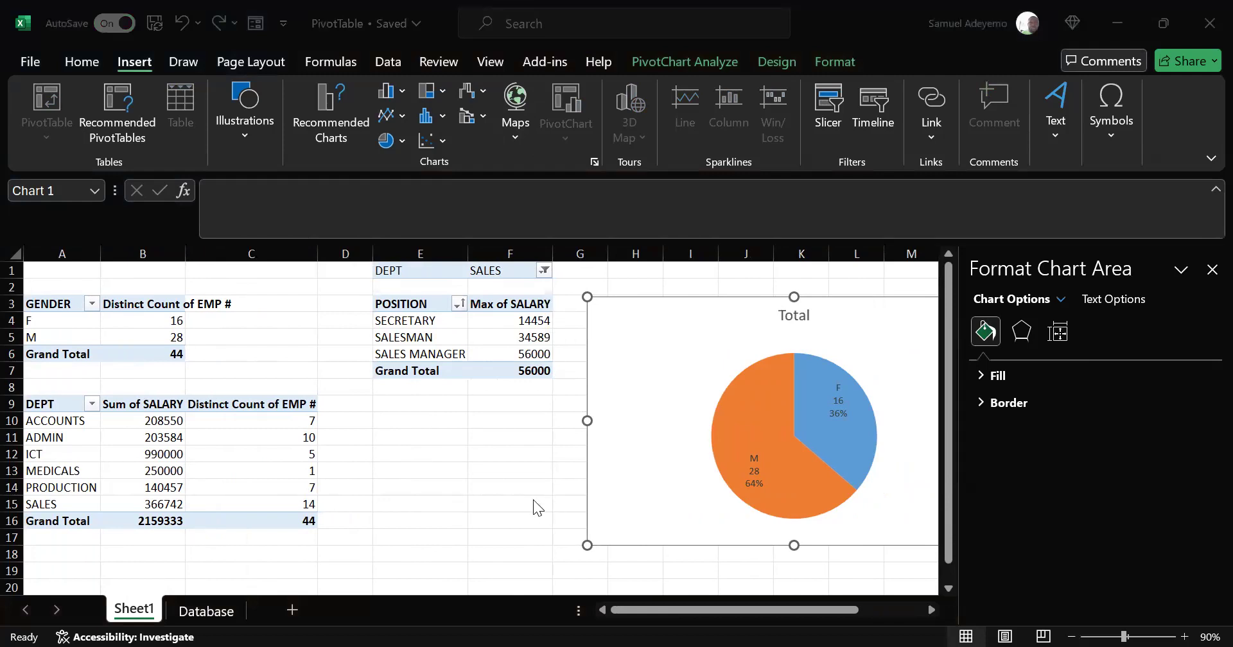
left_click(516, 493)
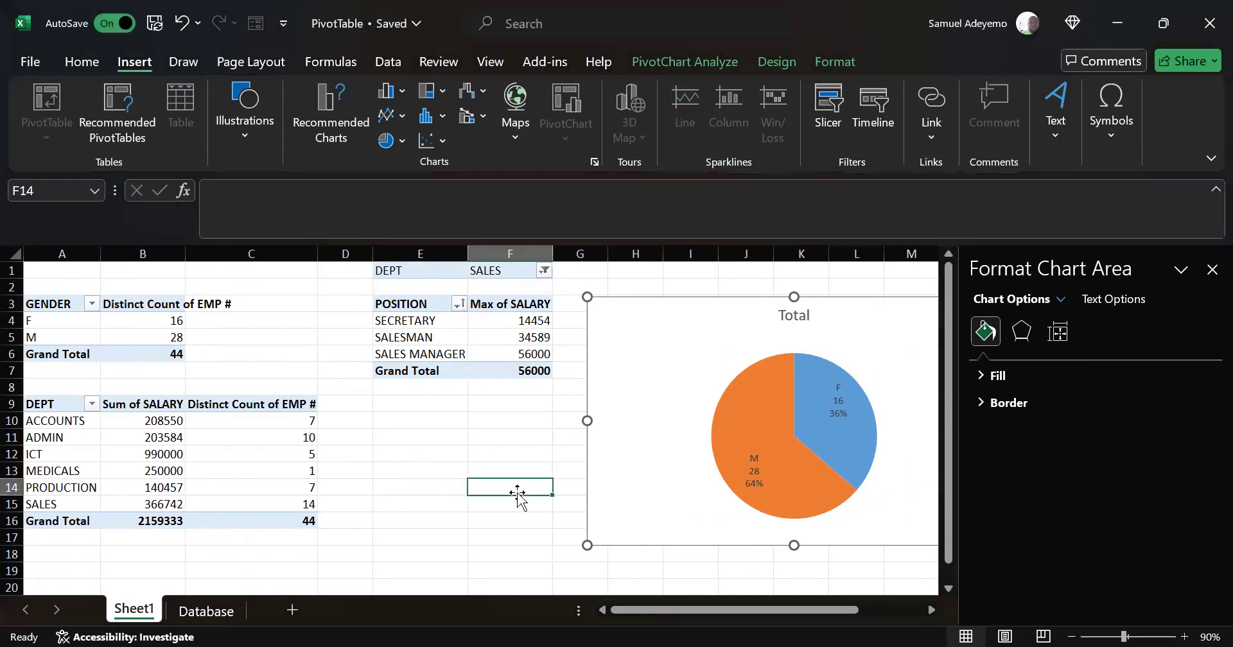
scroll(527, 357, "down", 1)
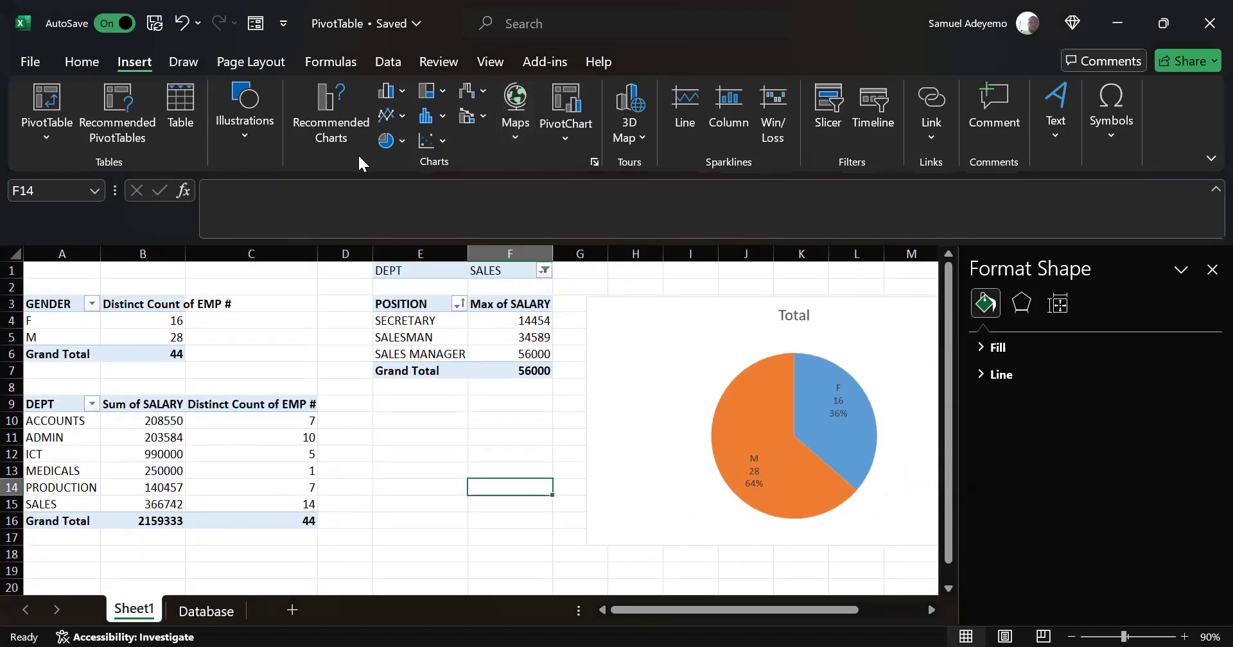
left_click(513, 442)
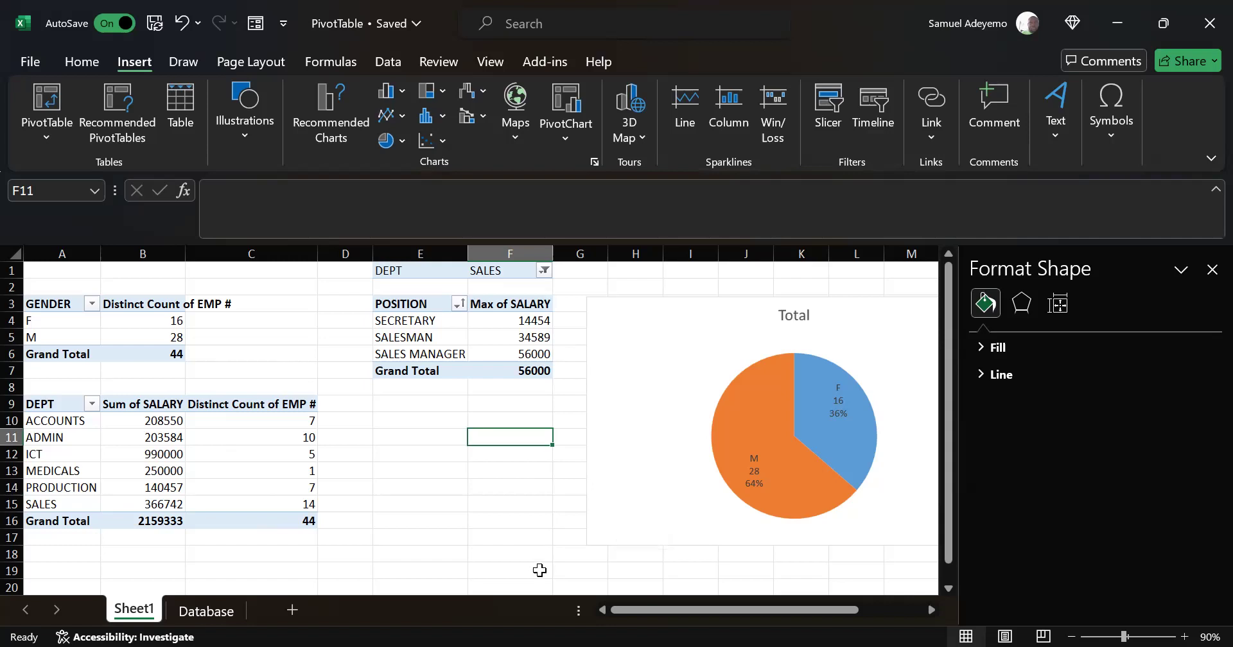
left_click(980, 600)
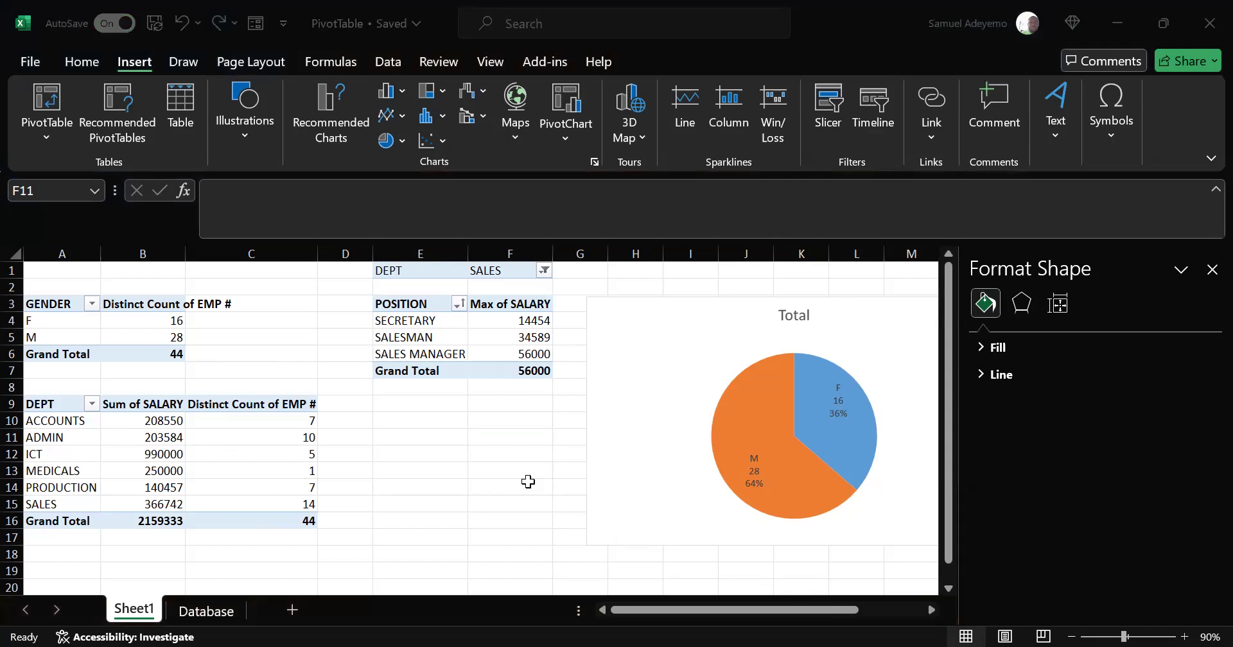
left_click(490, 488)
left_click(439, 452)
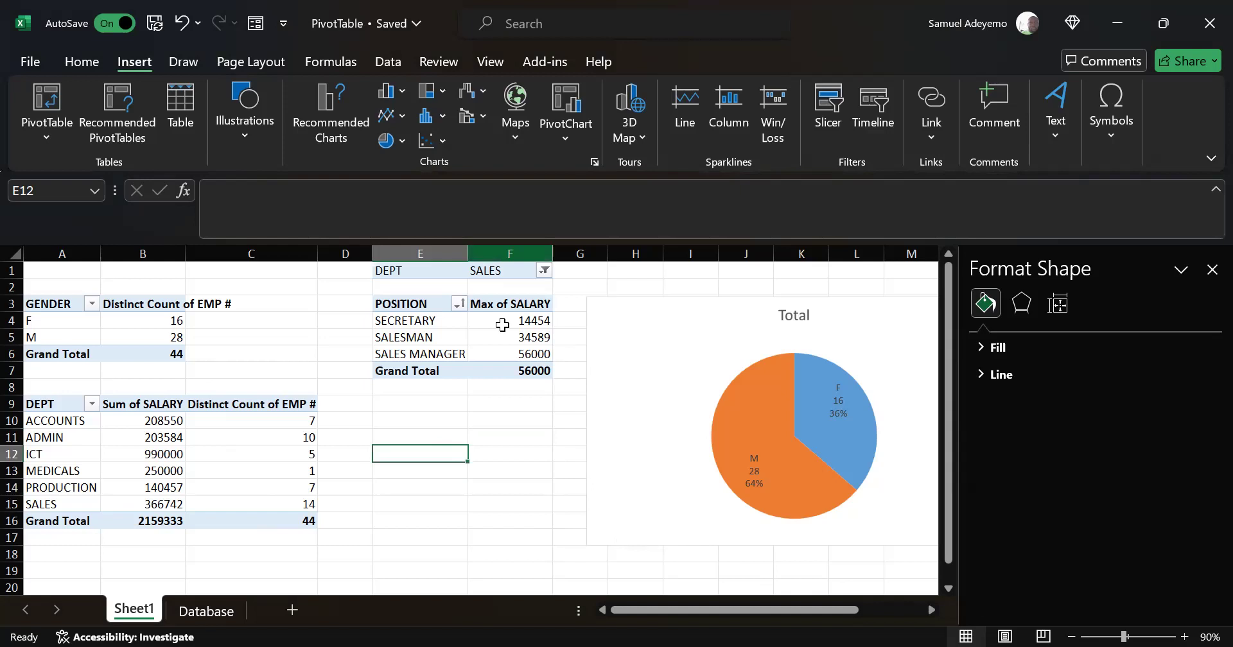
- Examine the insertable pie chart variants and the alternative chart types for the gender pie chart, keeping its current type
key("alt+Tab")
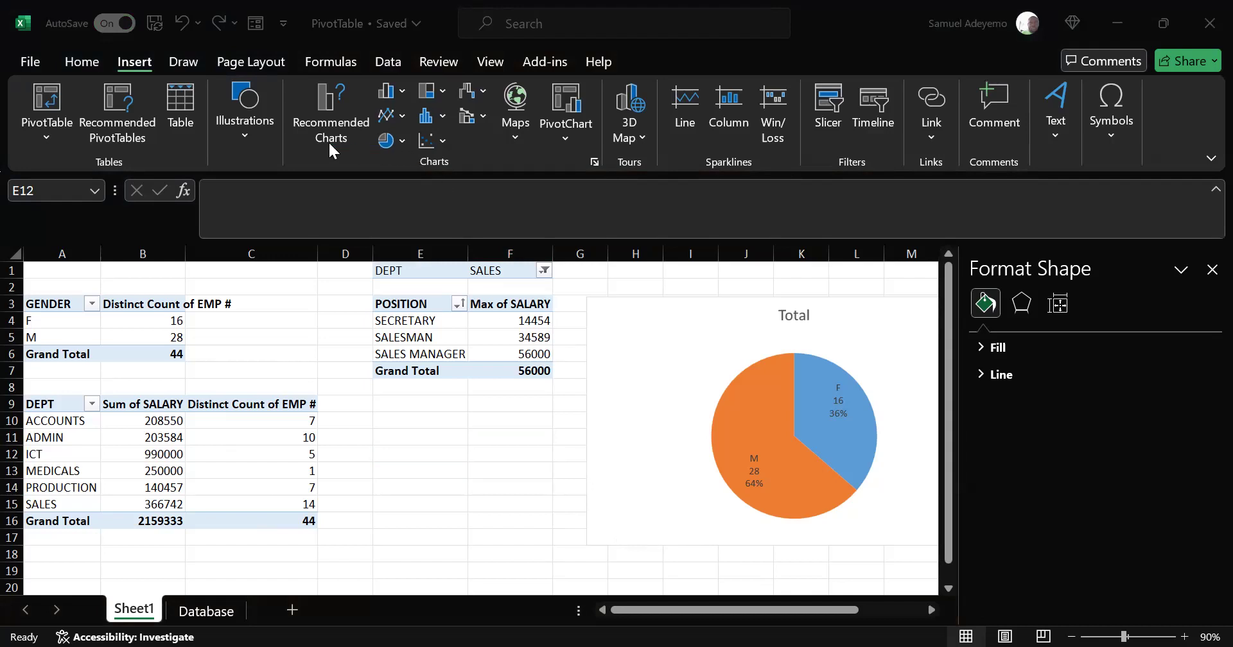
left_click(401, 142)
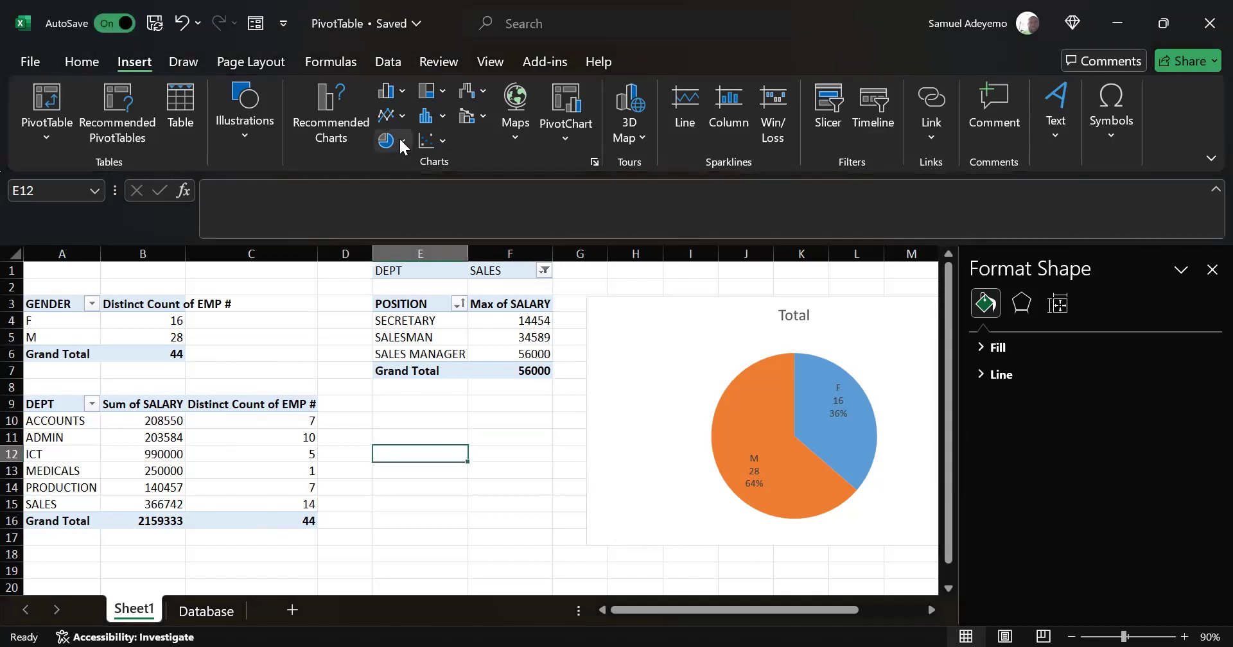
left_click(402, 143)
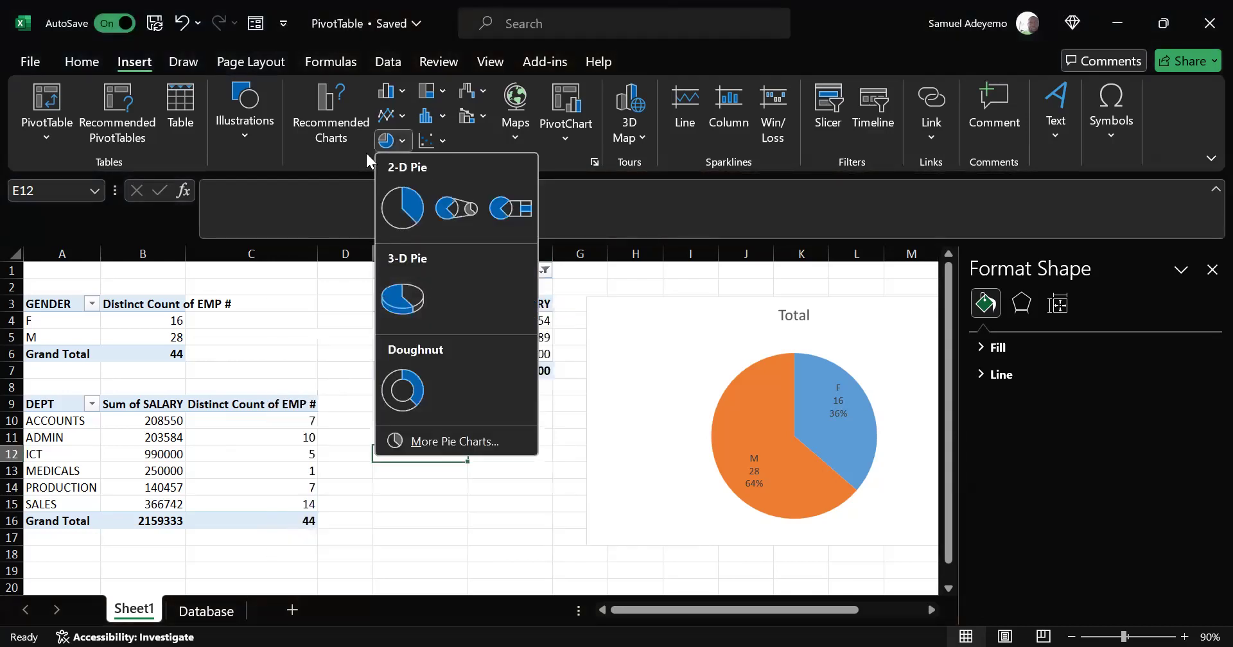
left_click(319, 170)
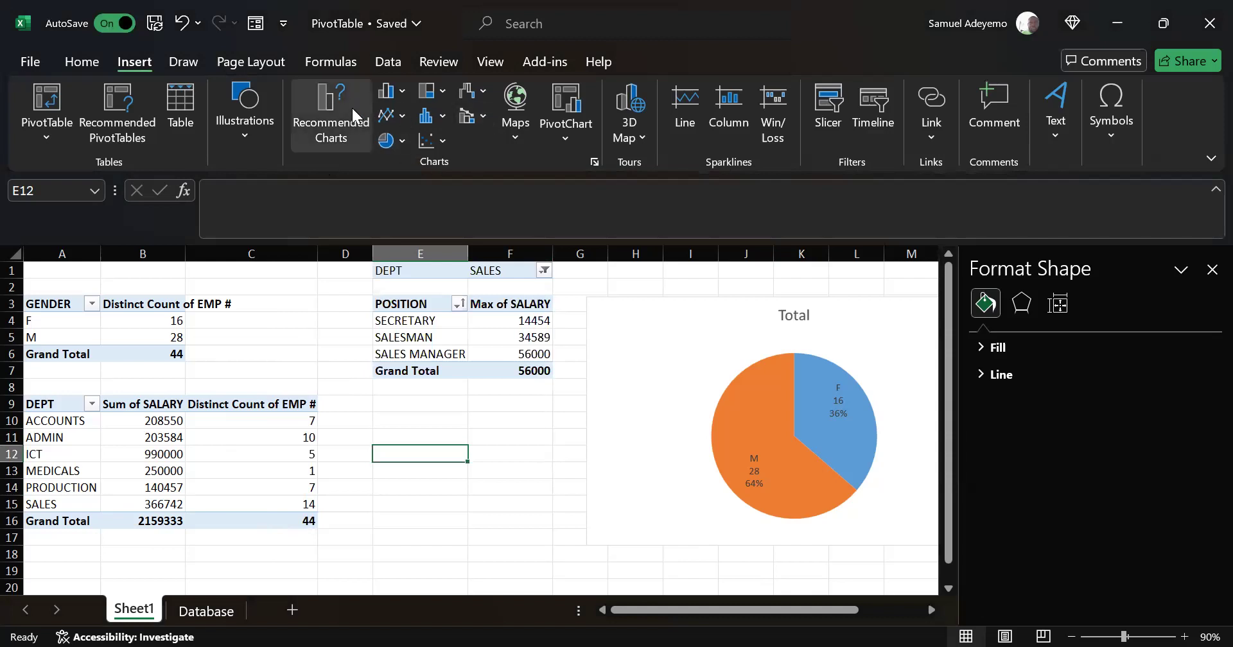
left_click(644, 384)
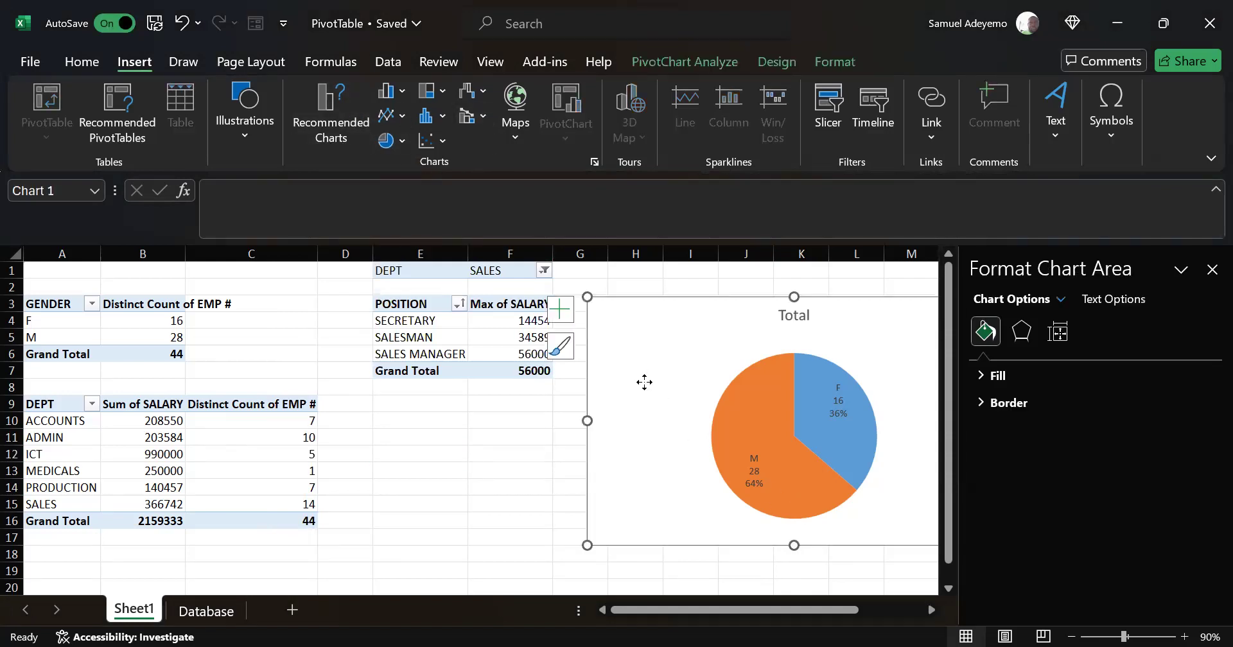
right_click(666, 370)
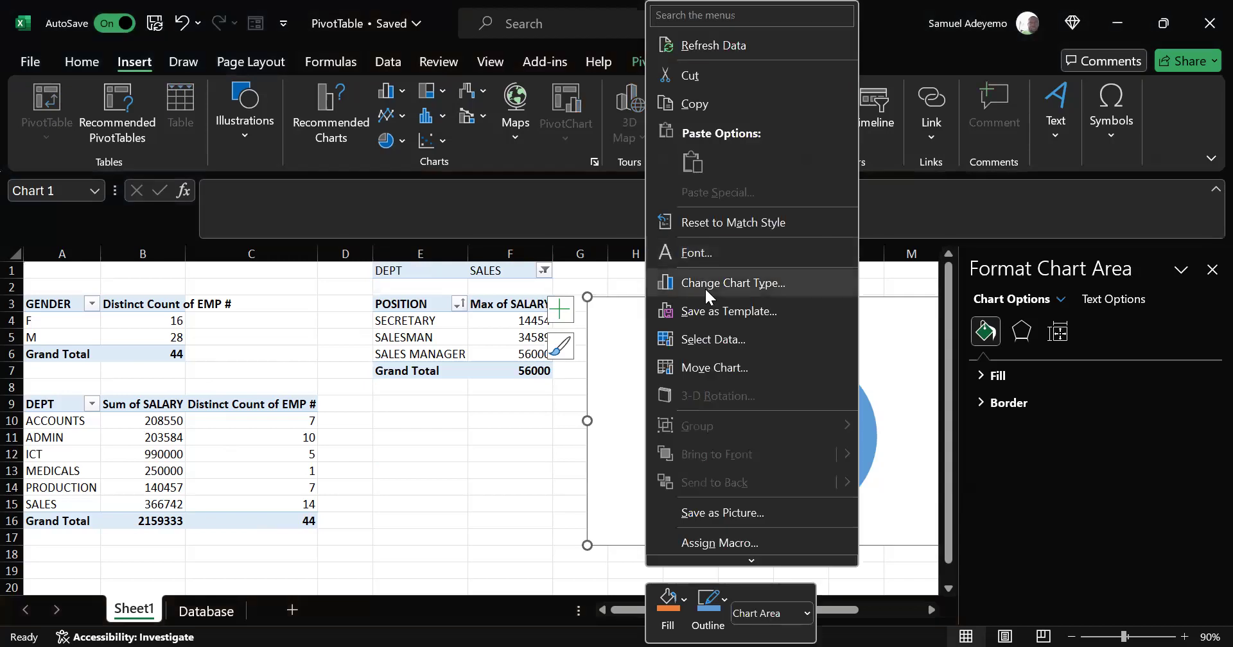
left_click(704, 285)
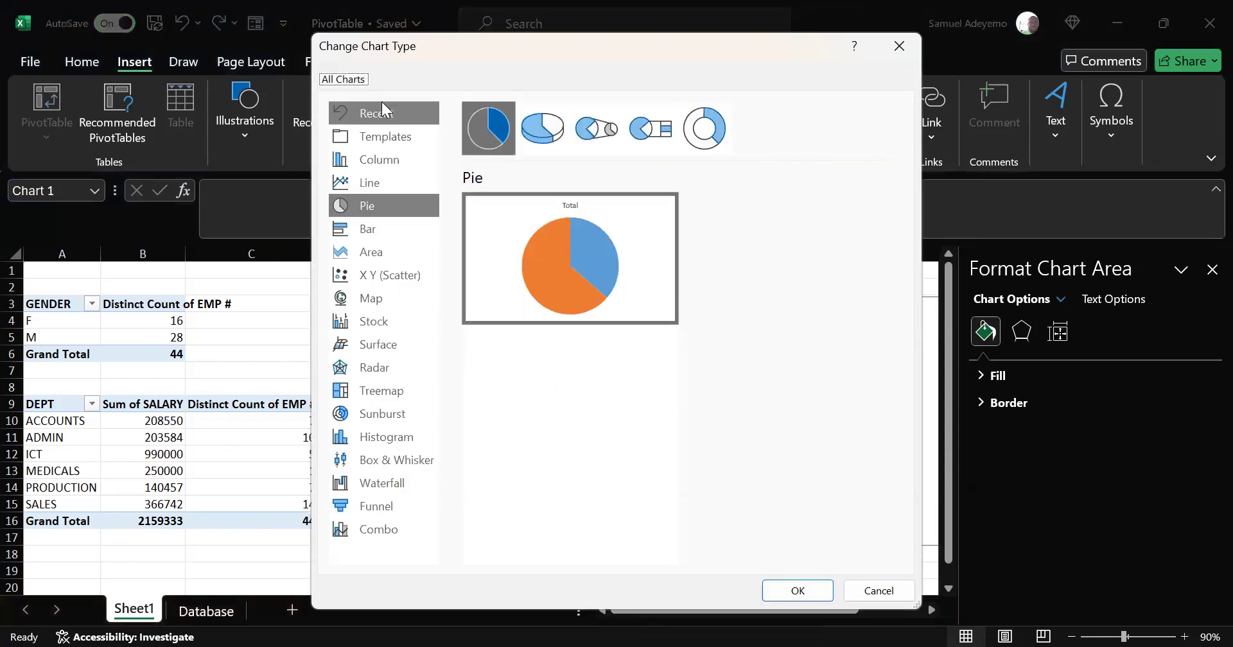
left_click(352, 83)
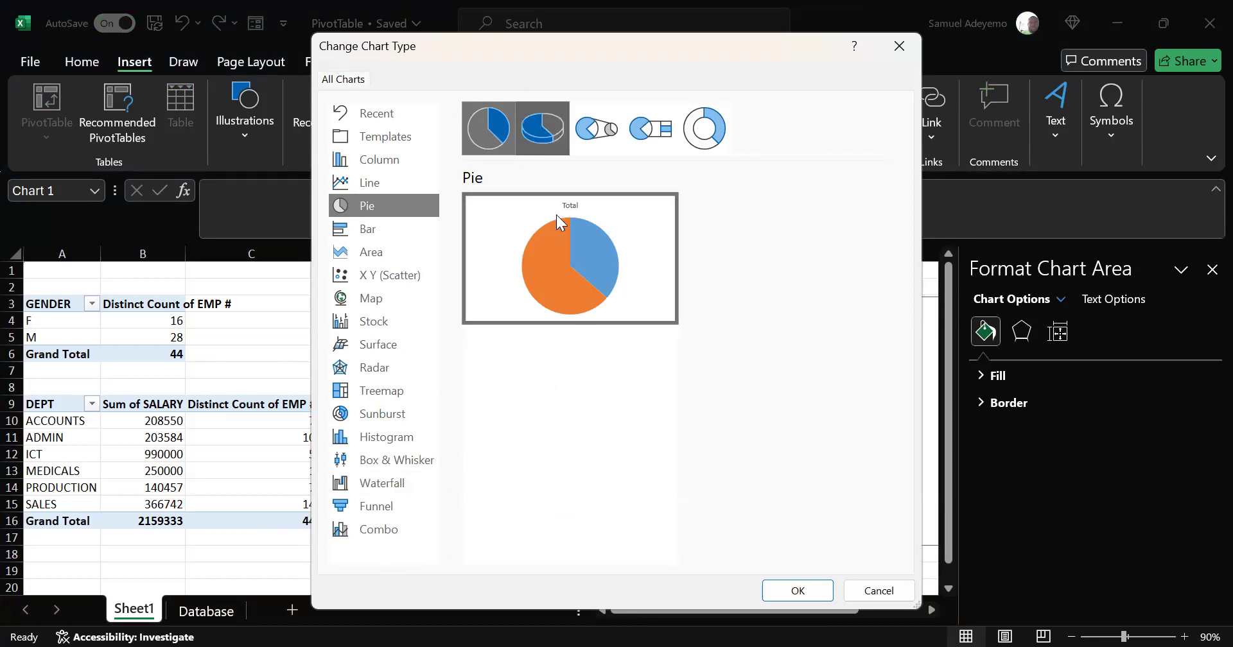
left_click(897, 55)
left_click(504, 506)
scroll(505, 507, "right", 2)
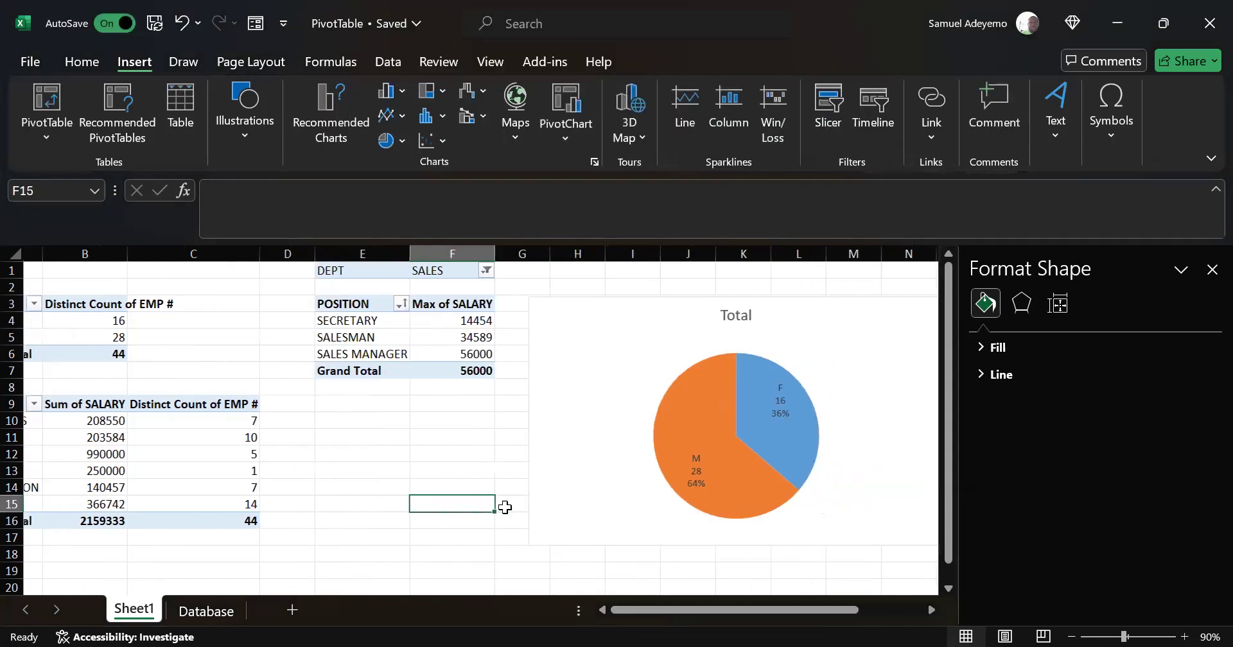
scroll(504, 507, "right", 2)
scroll(504, 510, "left", 3)
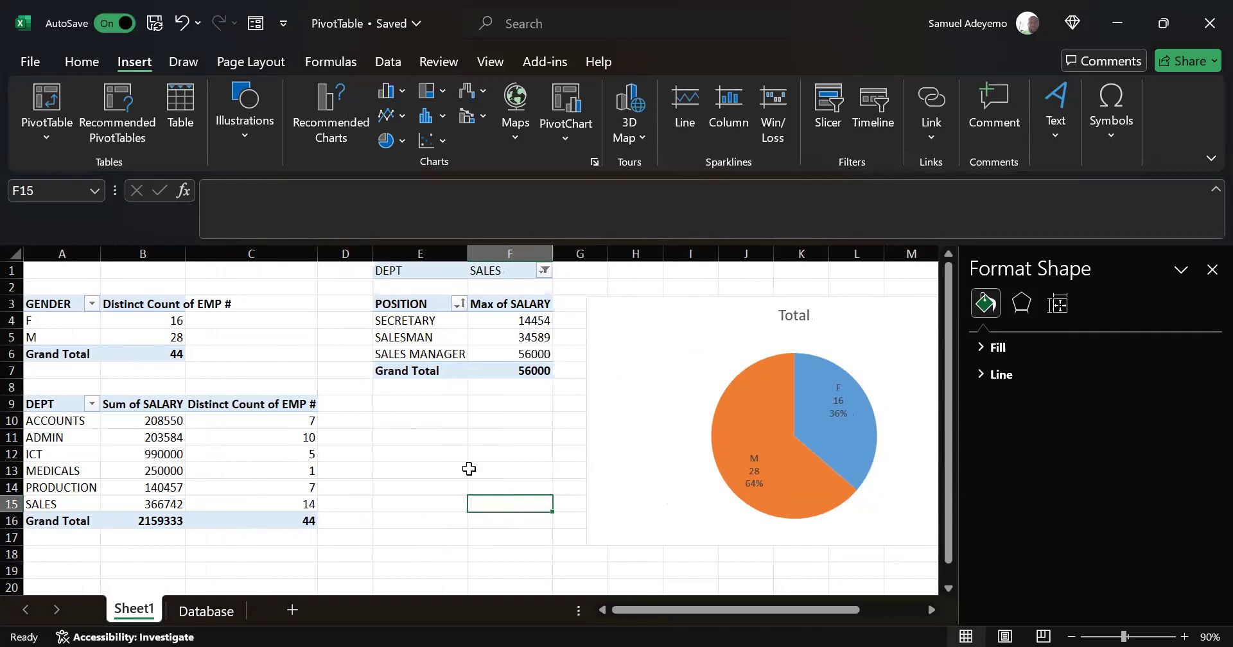
left_click(457, 439)
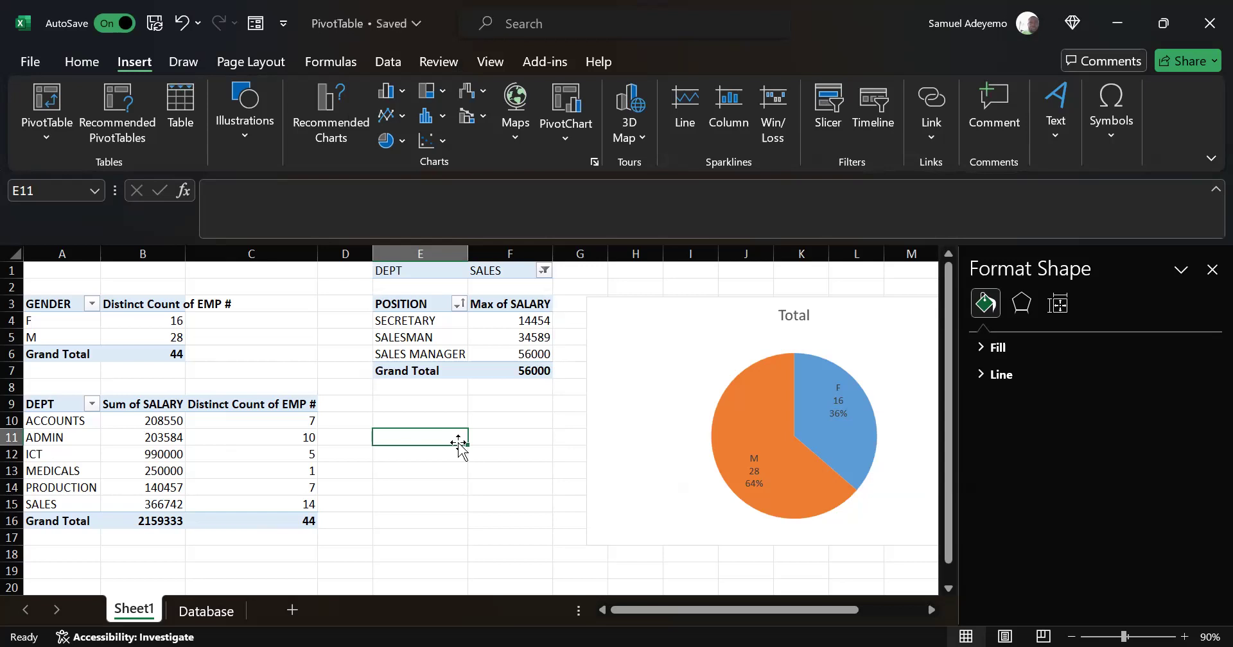
left_click(519, 511)
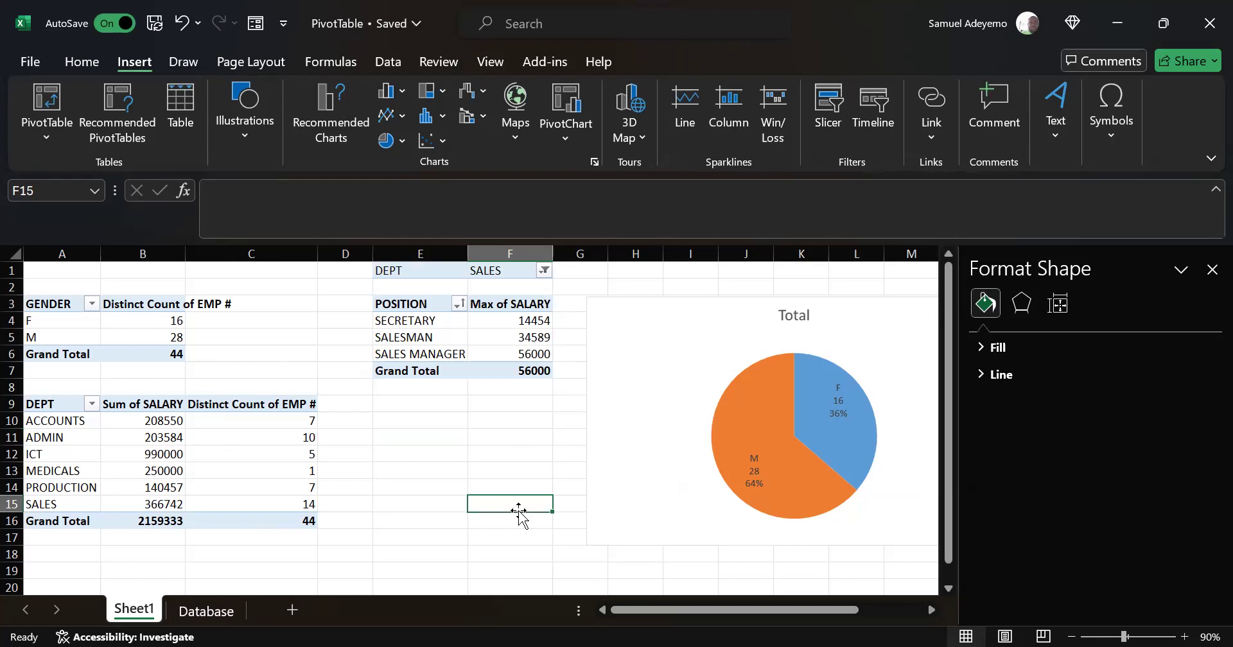
scroll(519, 511, "right", 3)
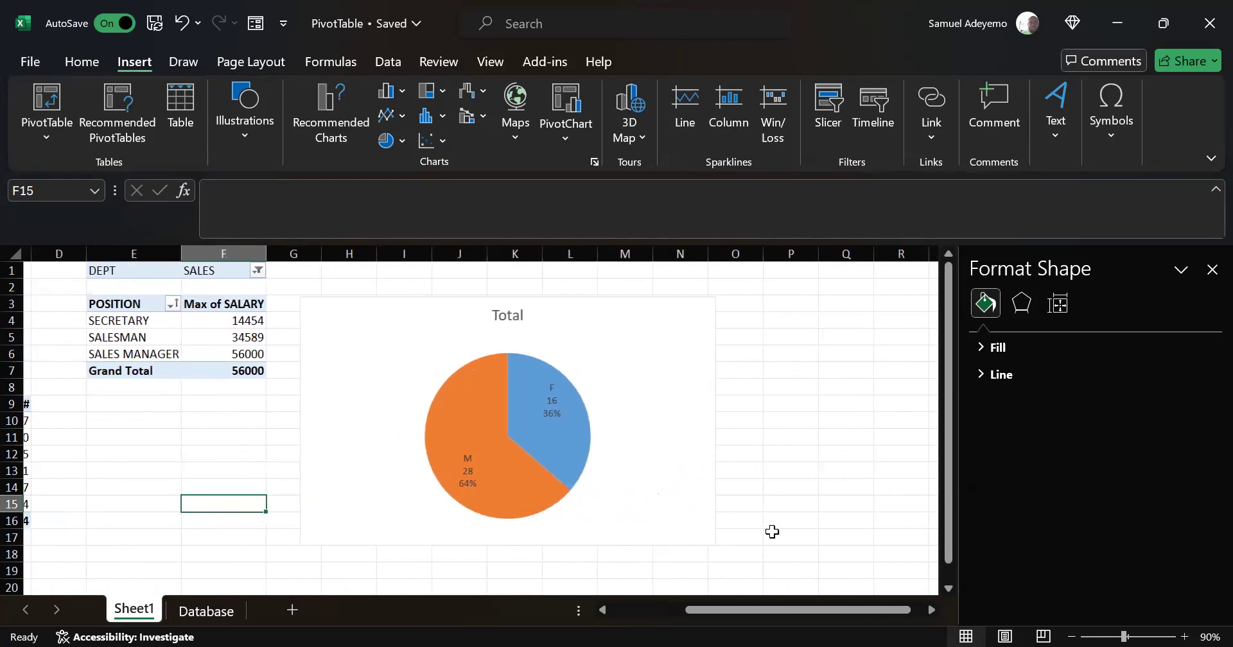
left_click(792, 533)
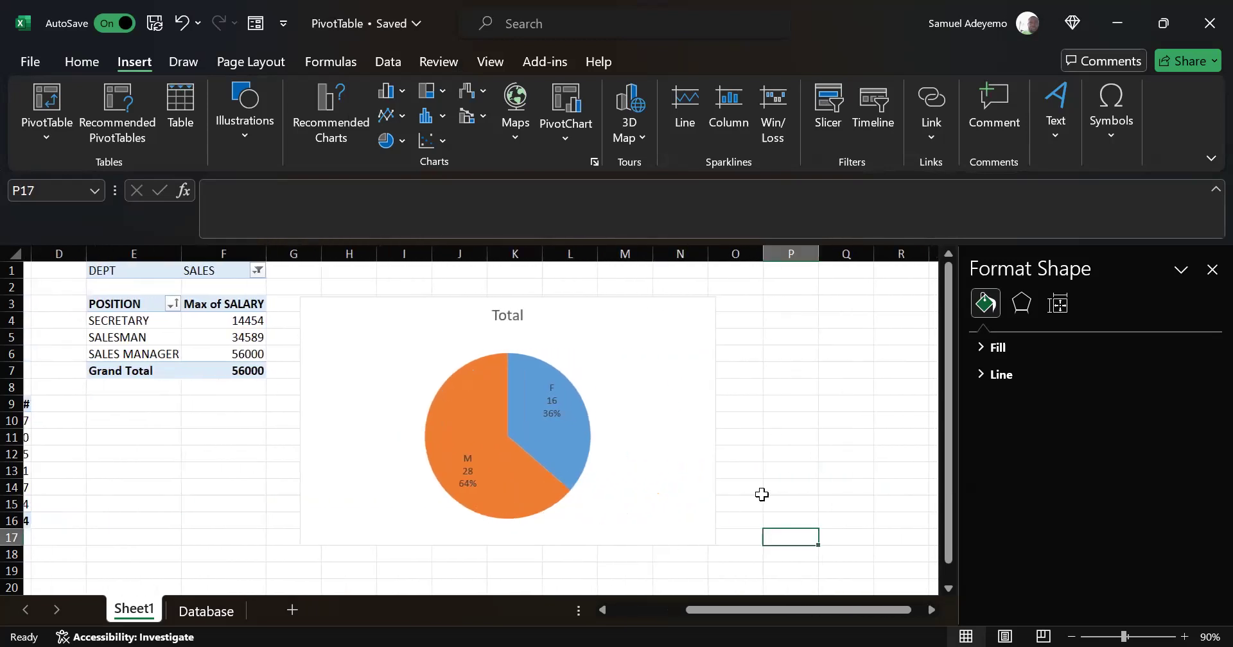
left_click(665, 430)
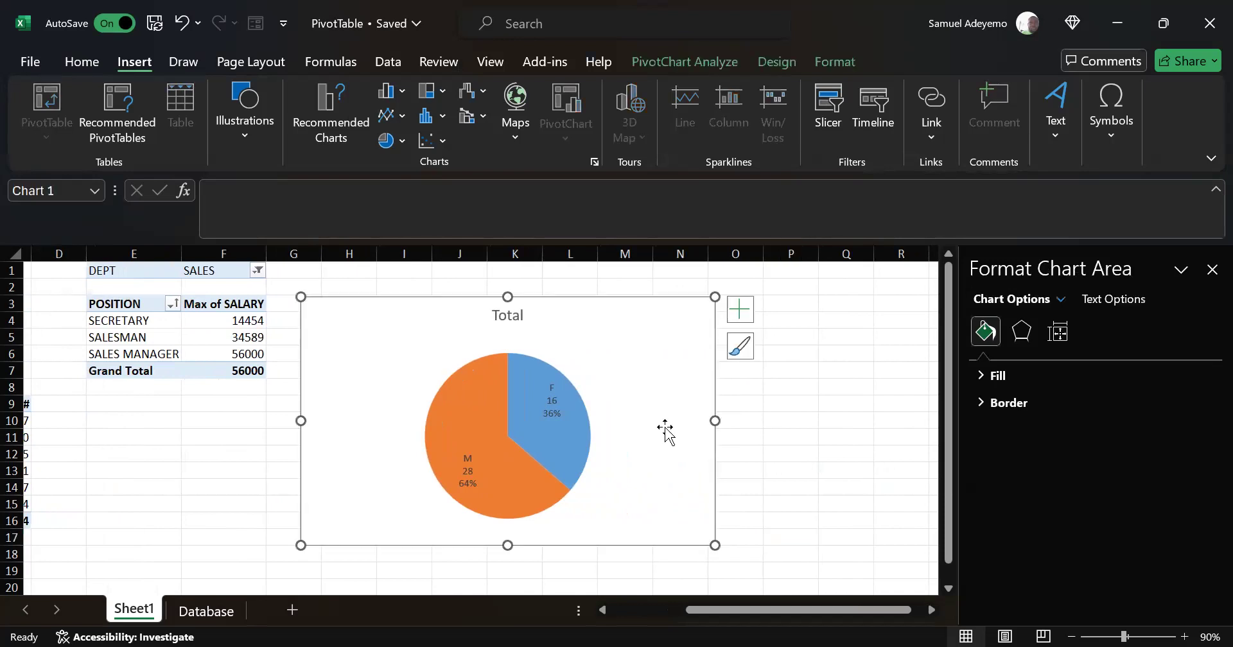
scroll(665, 430, "left", 3)
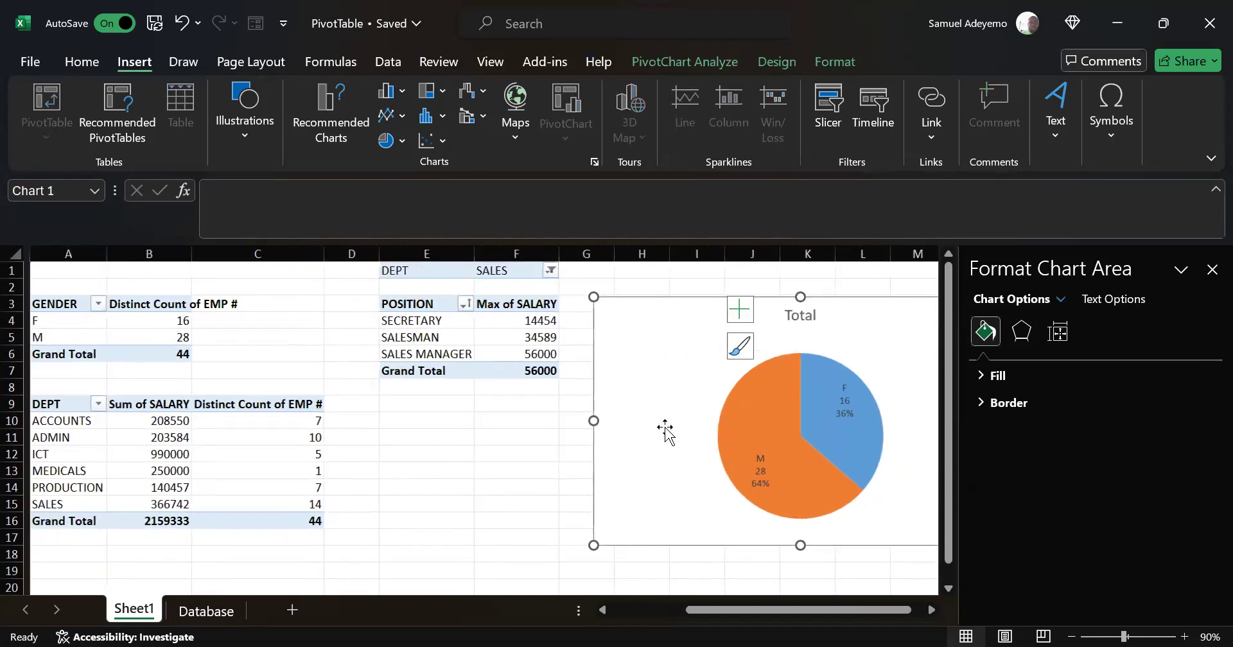
scroll(666, 430, "right", 2)
left_click(300, 502)
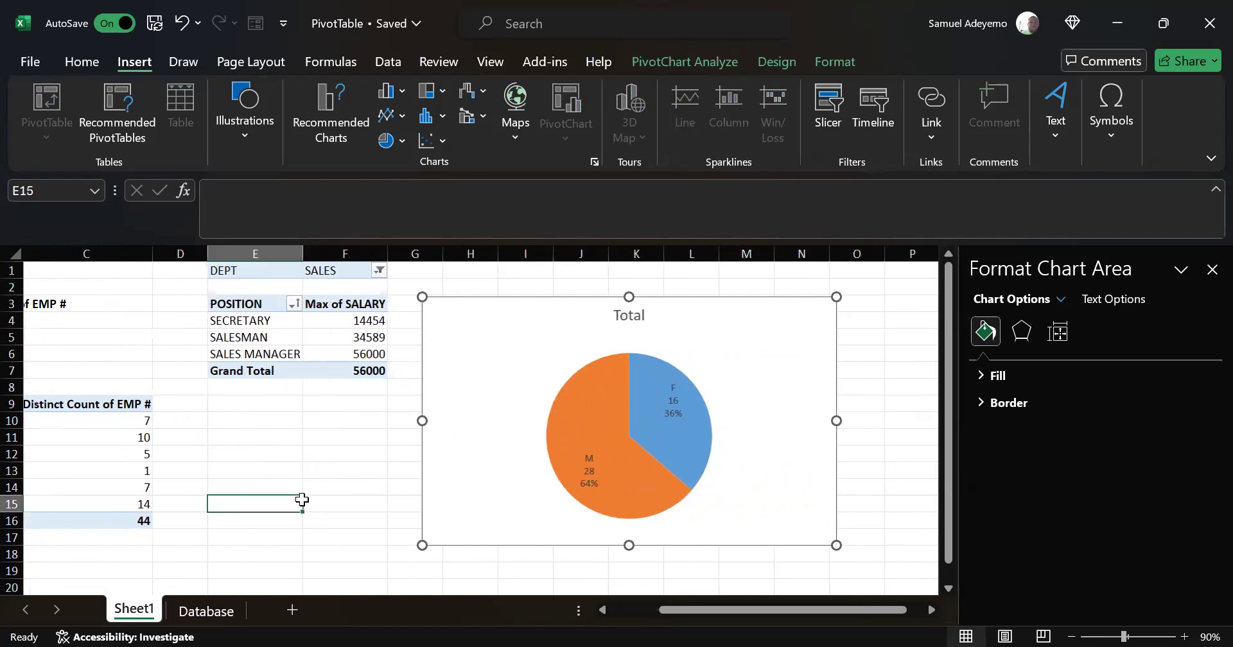
scroll(298, 468, "left", 2)
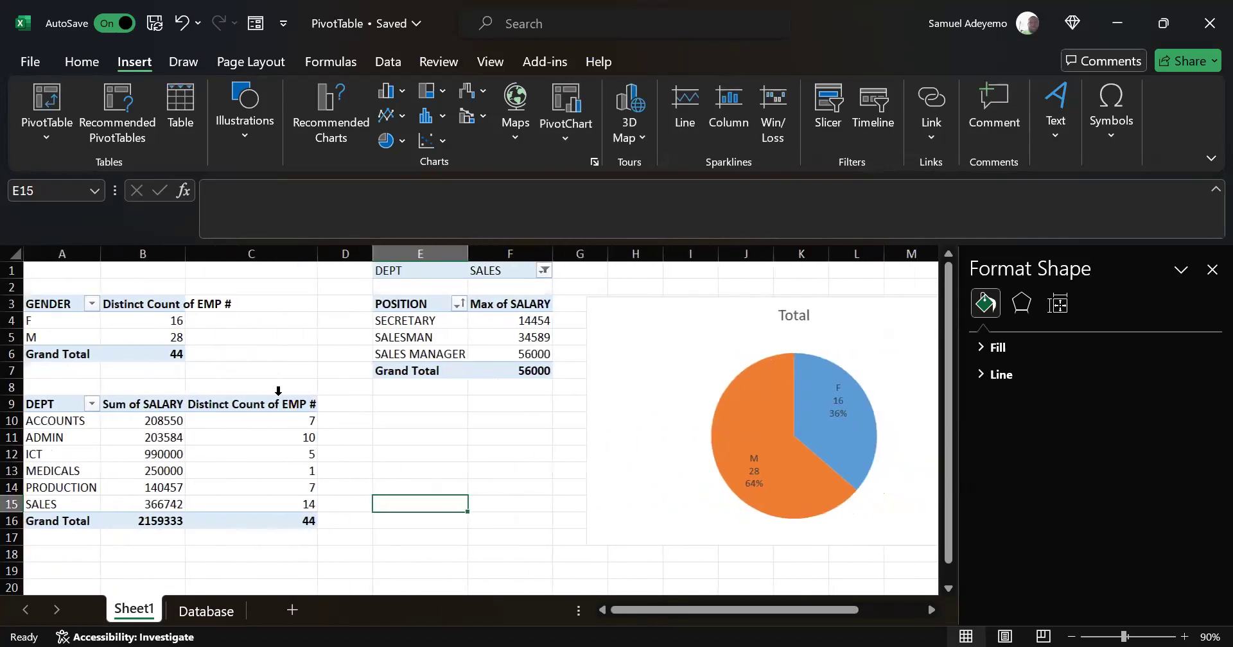
left_click(409, 442)
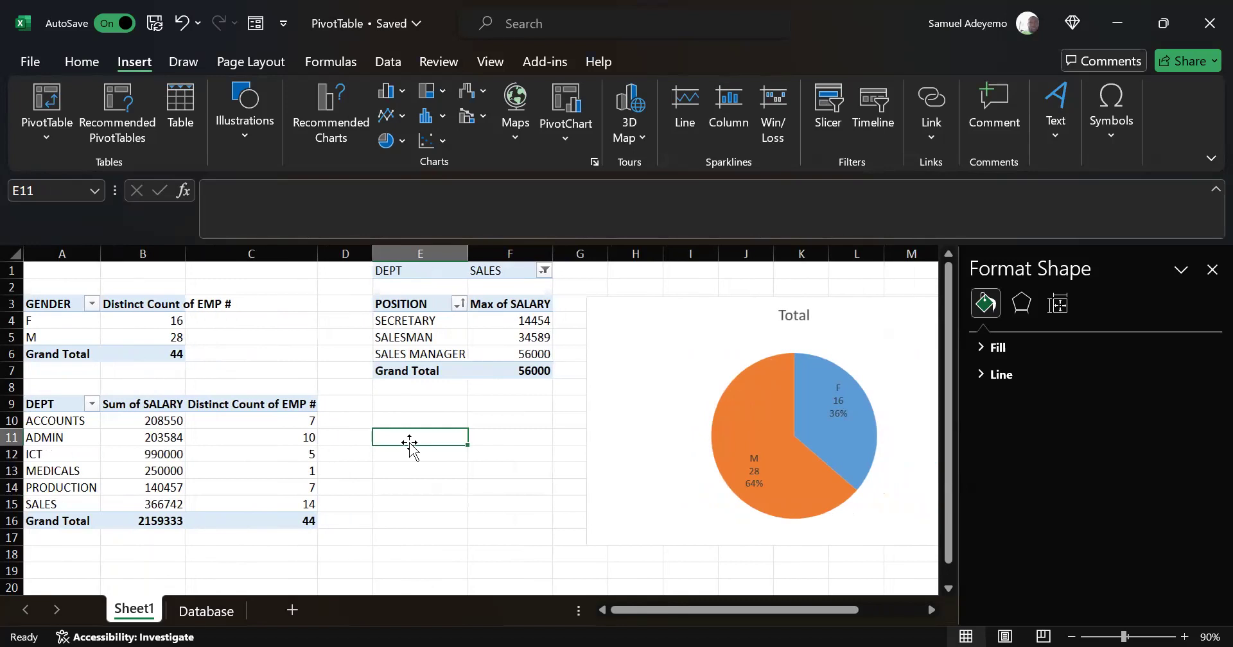
scroll(446, 471, "right", 3)
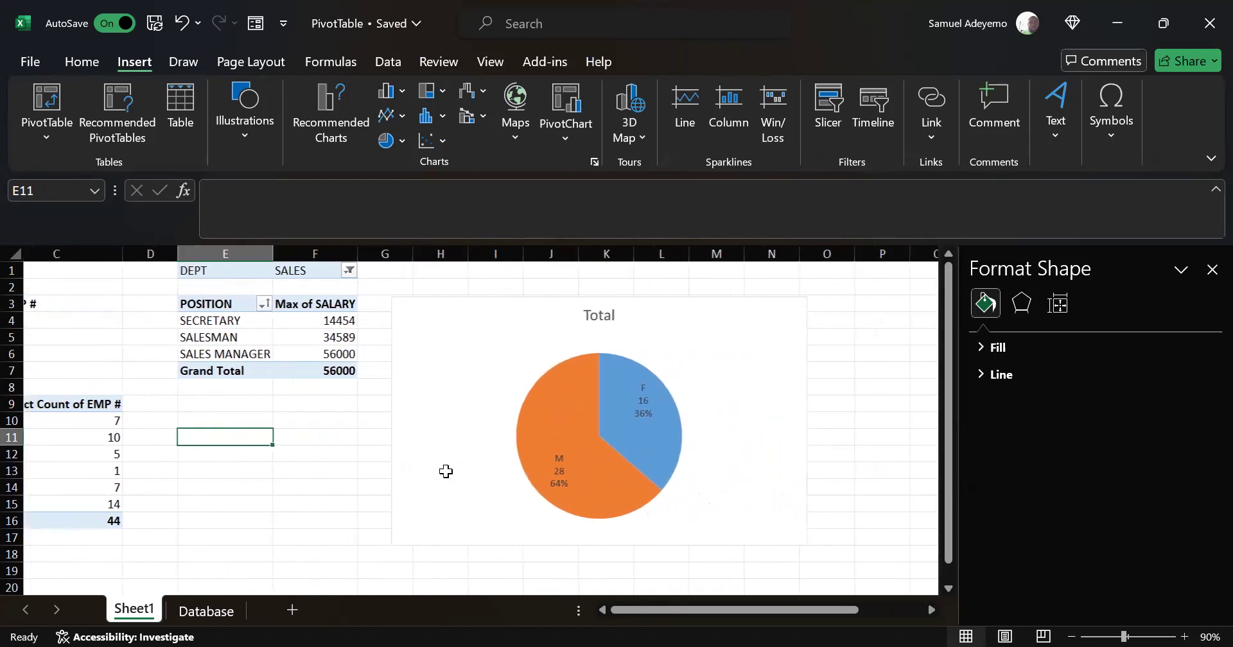
left_click(830, 404)
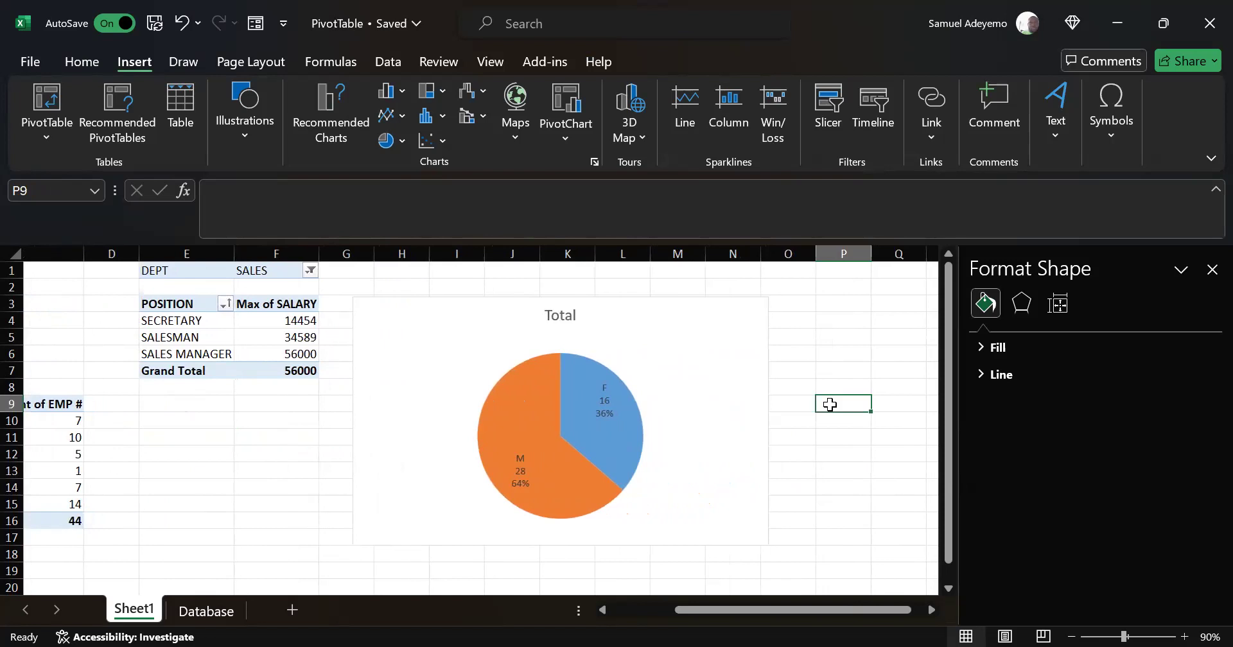
left_click(842, 454)
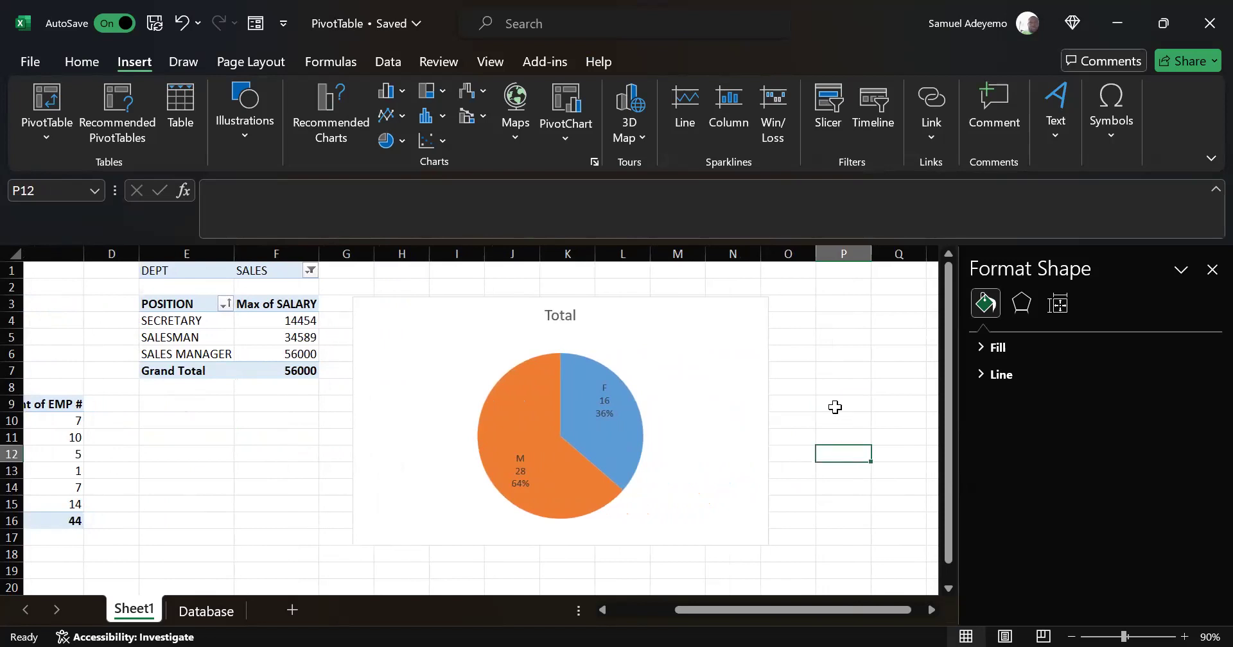
left_click(831, 408)
left_click(826, 431)
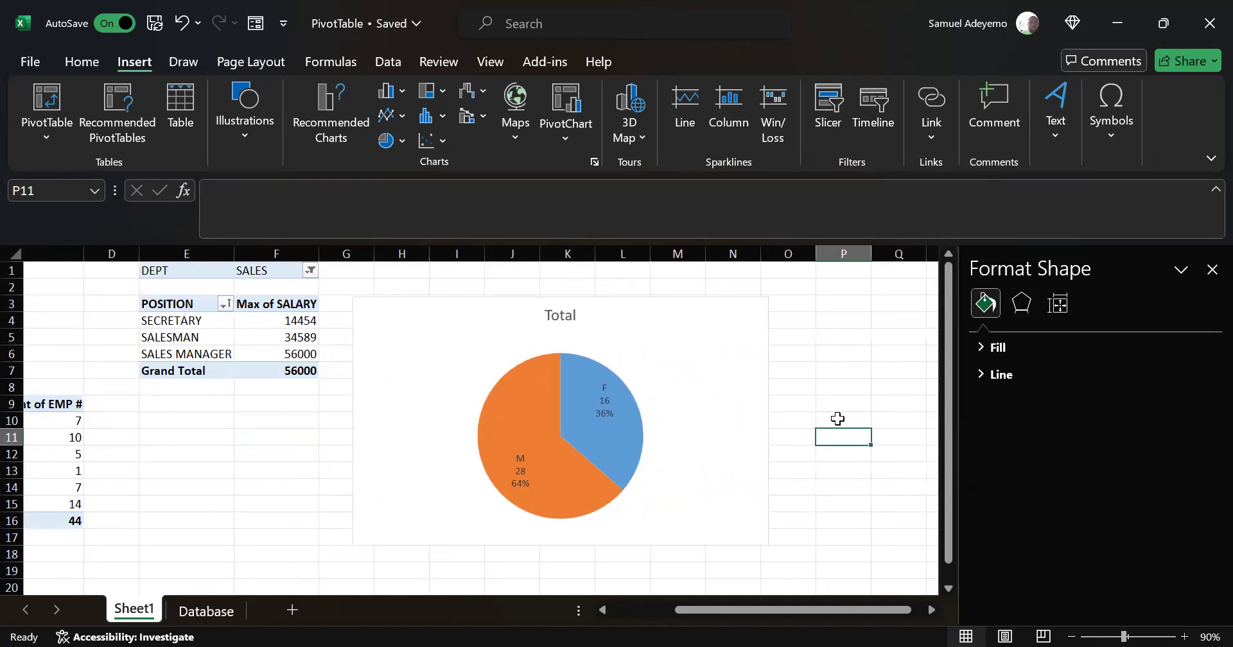
left_click(837, 419)
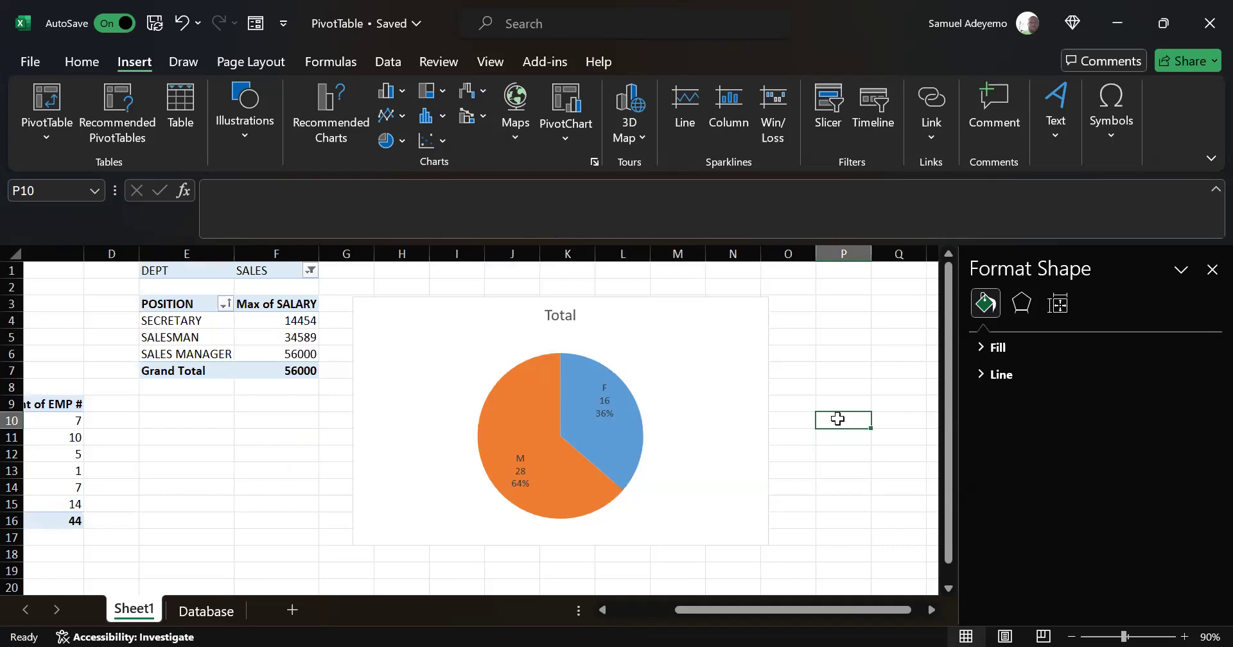